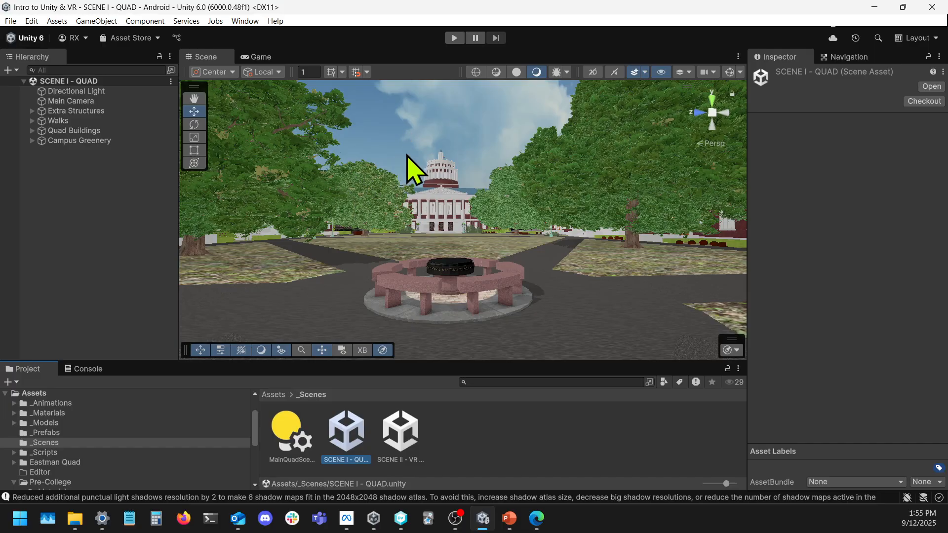
- Fly through the quad in Scene view to examine the stone benches, trees, walks and surrounding buildings
right_drag(451, 201, 414, 171)
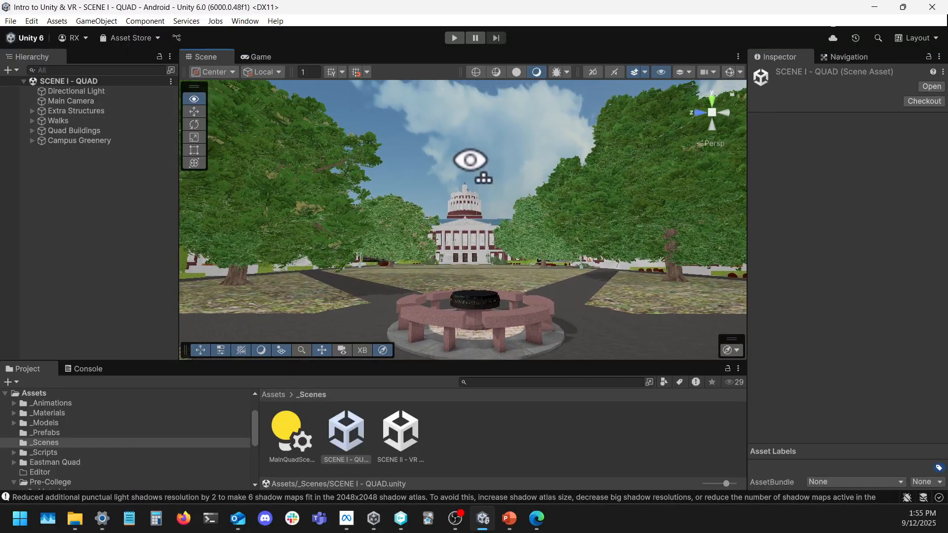
key(w)
right_drag(466, 148, 468, 175)
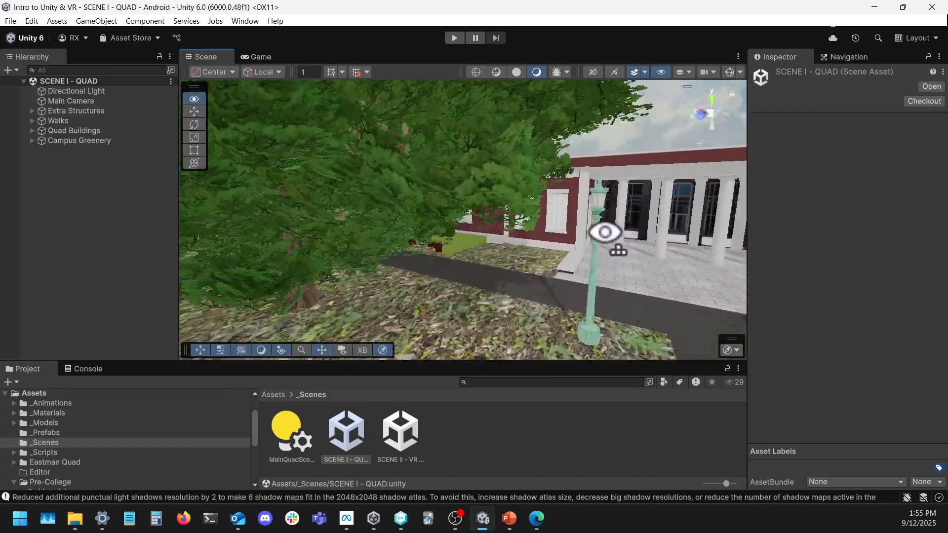
right_drag(566, 234, 448, 203)
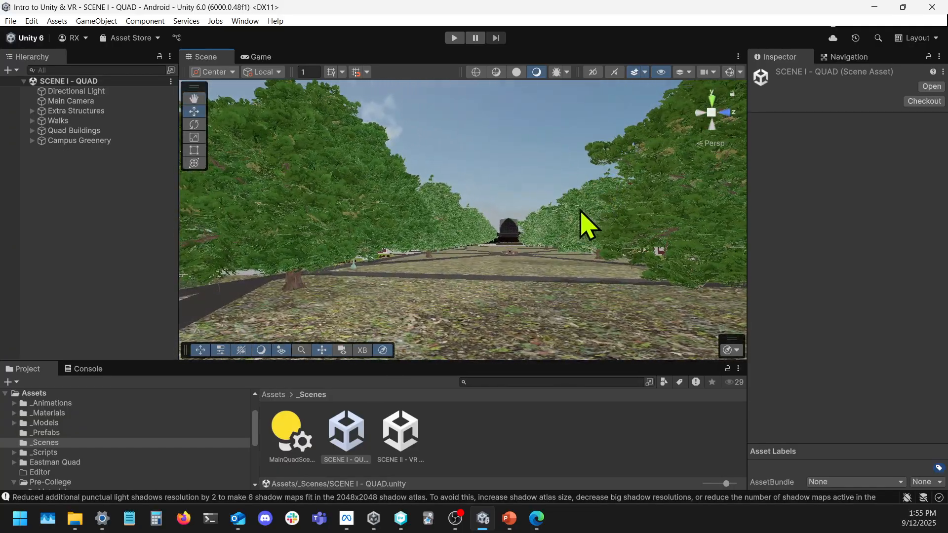
right_drag(428, 200, 491, 218)
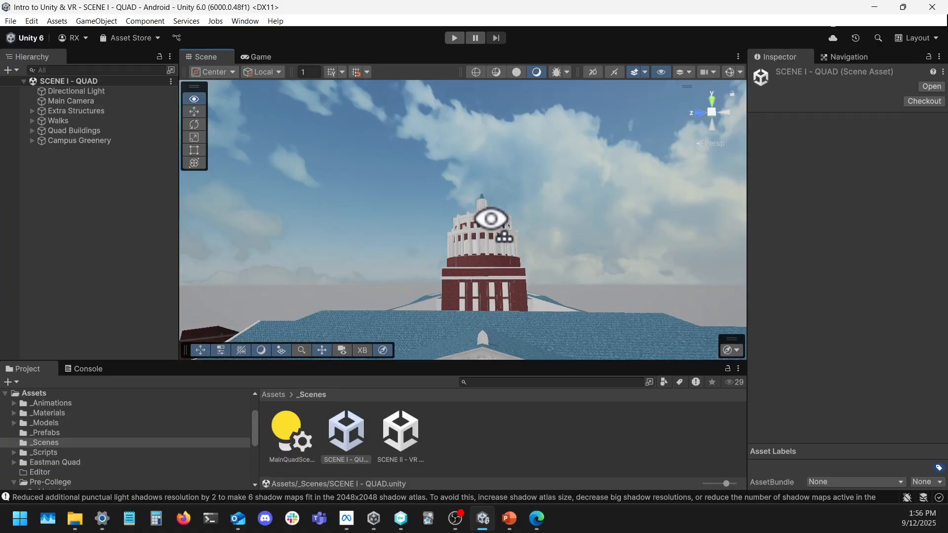
- Fly up to the library tower's roof and get a close view of the mascot standing by the spire
right_drag(491, 218, 502, 303)
right_drag(547, 156, 645, 170)
key(w)
key(s)
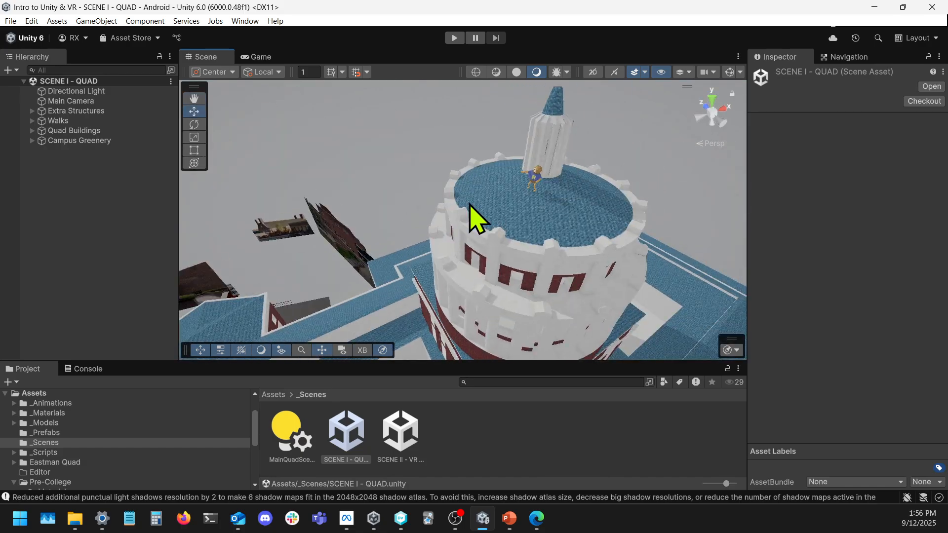
key(w)
right_drag(470, 204, 626, 143)
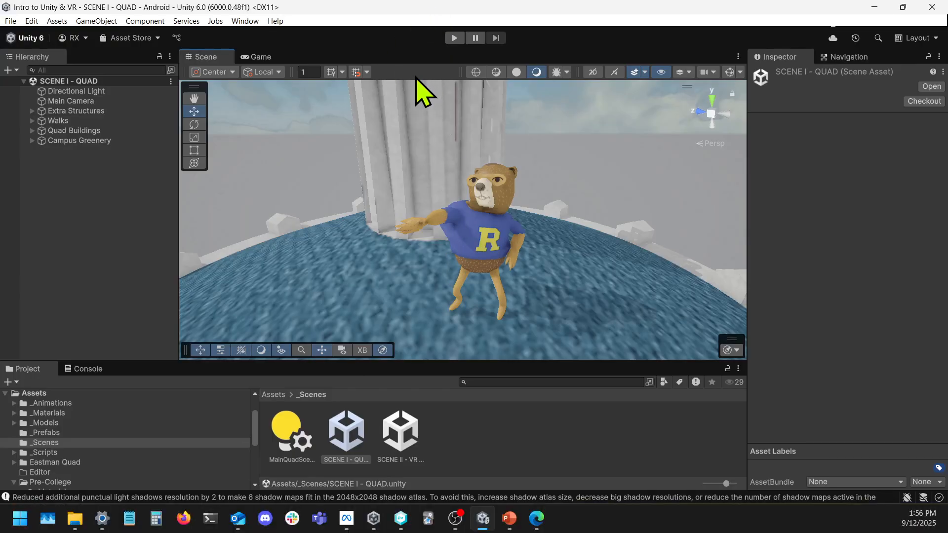
- Run the scene in Play mode, watch the rooftop mascot's animation in Scene view, and stop playback
click(454, 42)
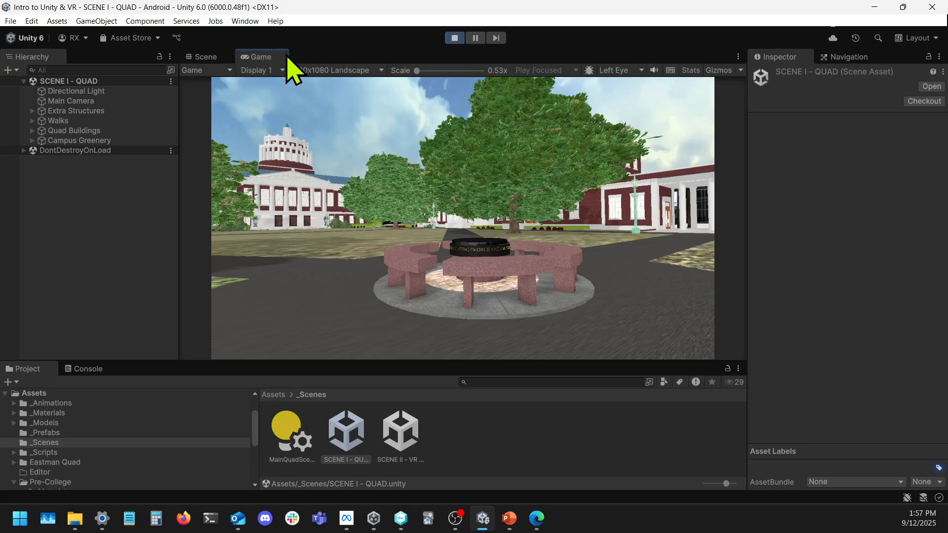
click(203, 57)
right_drag(391, 154, 453, 230)
scroll(487, 183, down, 4)
key(w)
key(w)
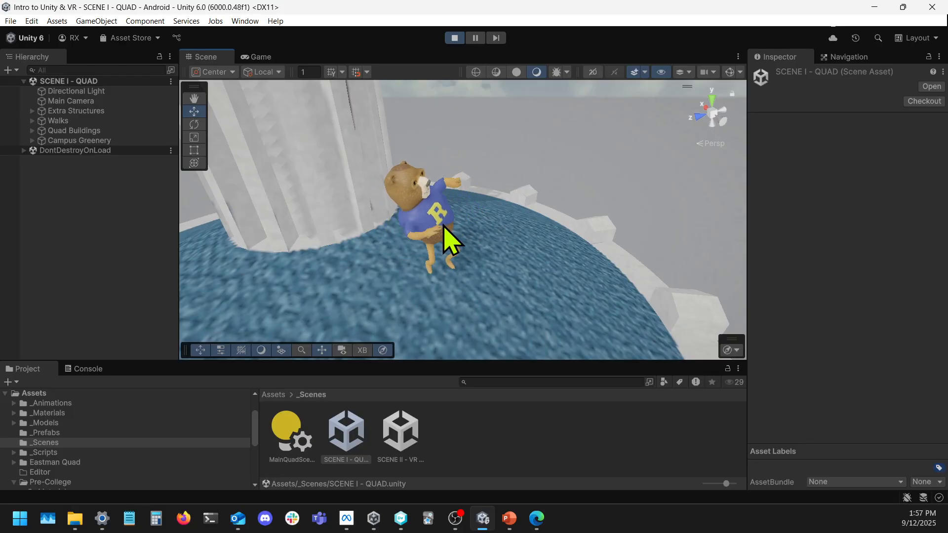
click(454, 38)
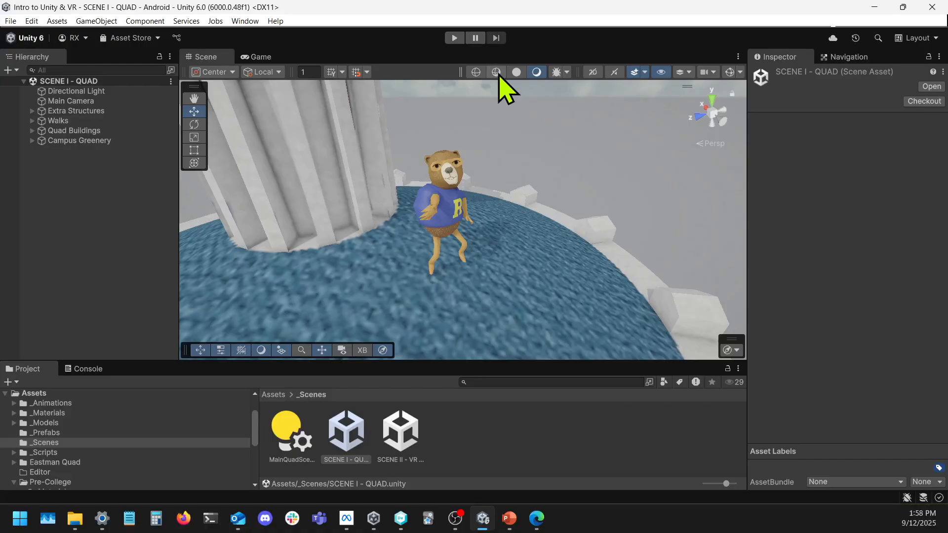
- Enter Play mode again and examine the mascot on the tower roof from several angles in Scene view
click(454, 38)
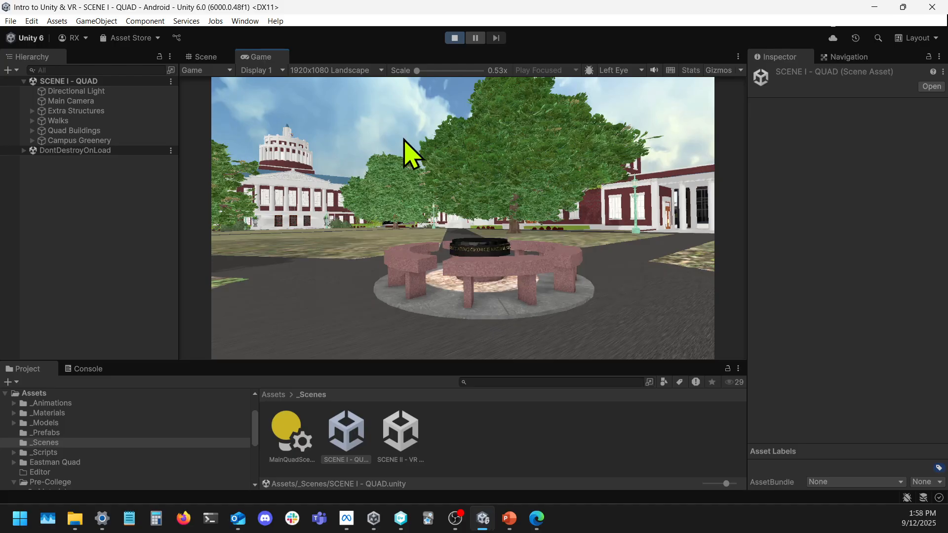
click(205, 55)
right_drag(451, 190, 645, 235)
scroll(451, 186, down, 3)
right_drag(405, 203, 203, 142)
right_drag(420, 157, 347, 120)
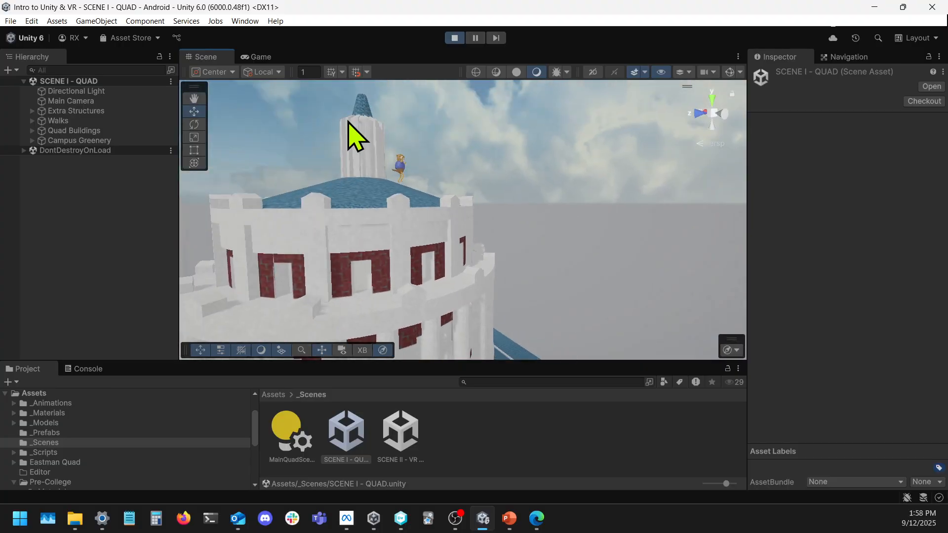
right_drag(527, 150, 525, 195)
scroll(507, 121, up, 4)
scroll(557, 163, down, 3)
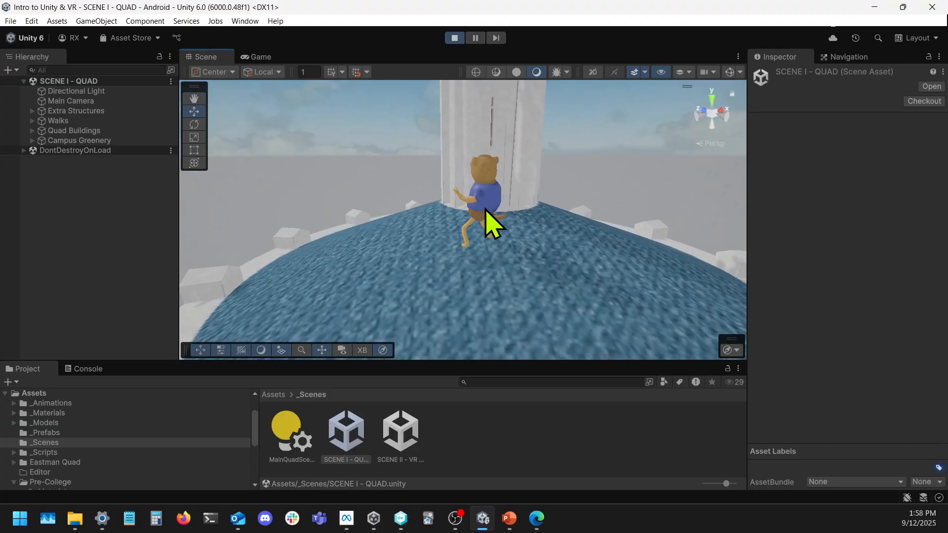
- Select the parent object Groundboi 3 and move it off the tower roof to X 47.51, Z -12.53 during Play mode
click(485, 207)
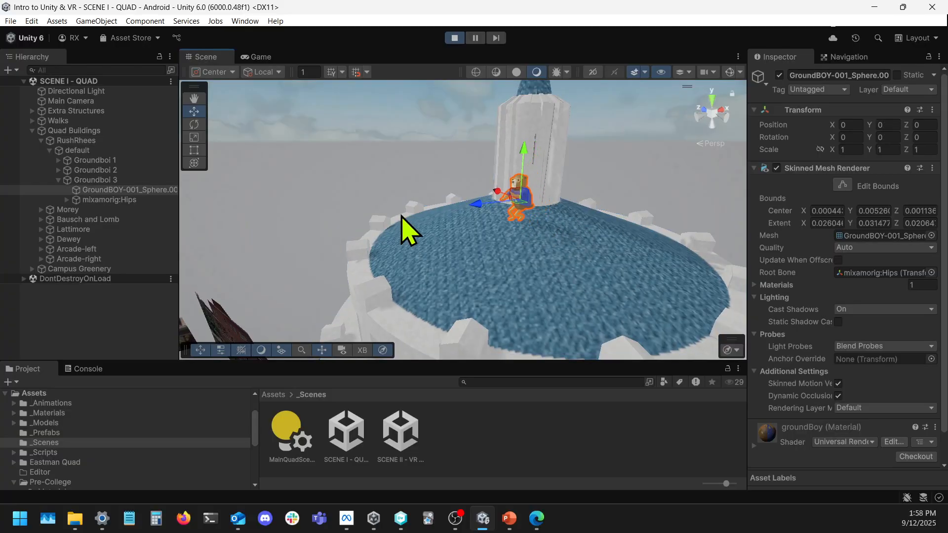
click(94, 180)
click(59, 180)
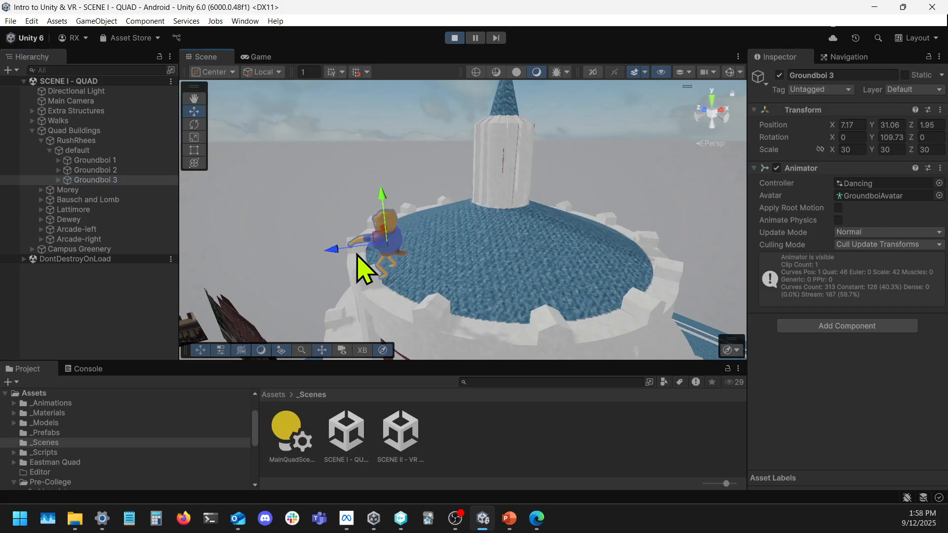
key(s)
right_drag(494, 212, 443, 247)
drag(444, 207, 221, 240)
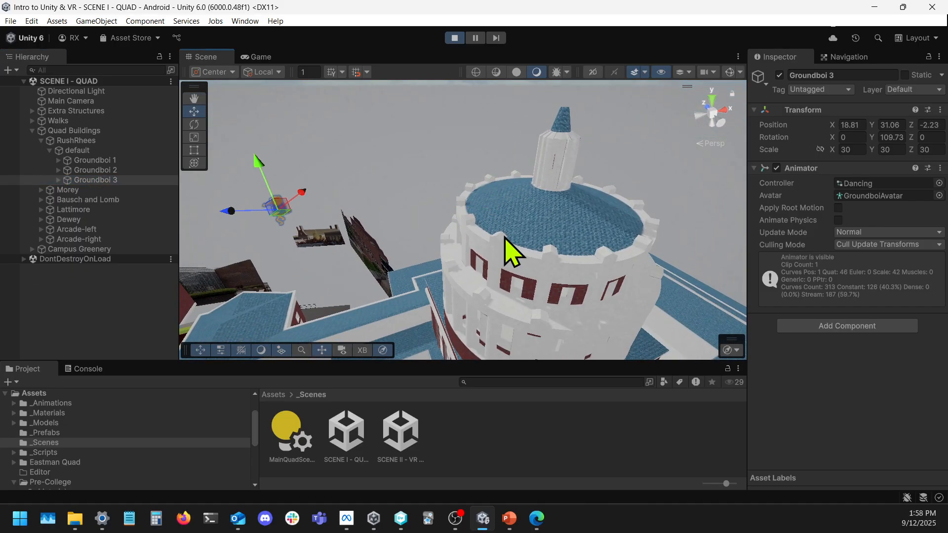
right_drag(505, 240, 466, 194)
drag(466, 194, 239, 190)
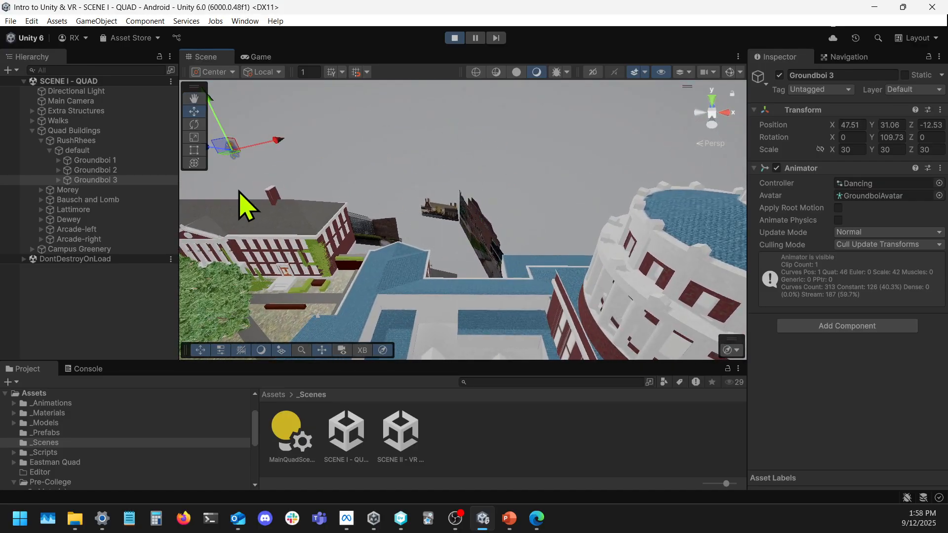
- Lower Groundboi 3 to ground level in front of the building, at Y -6.2, keeping the parent object selected
right_drag(239, 191, 510, 143)
drag(483, 339, 484, 345)
right_drag(589, 244, 572, 229)
key(w)
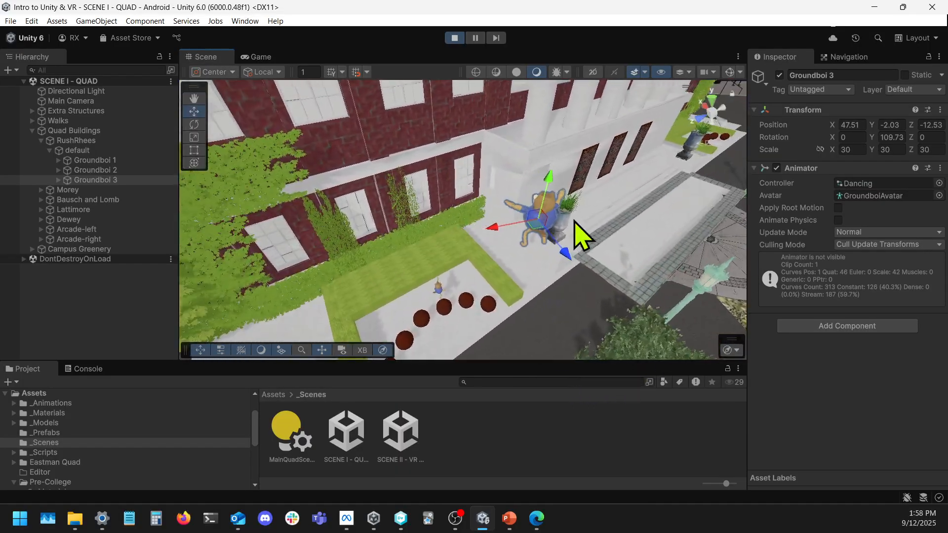
drag(547, 185, 524, 340)
click(543, 223)
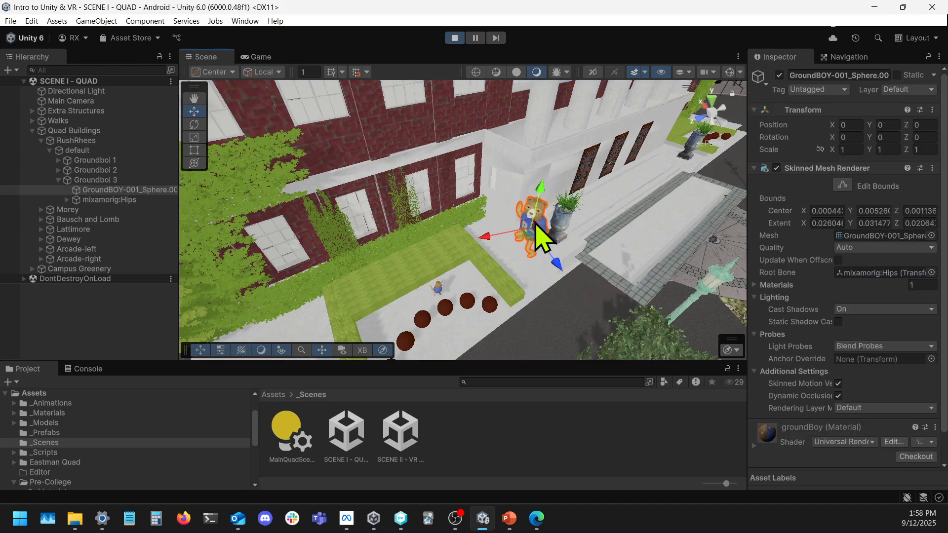
click(94, 180)
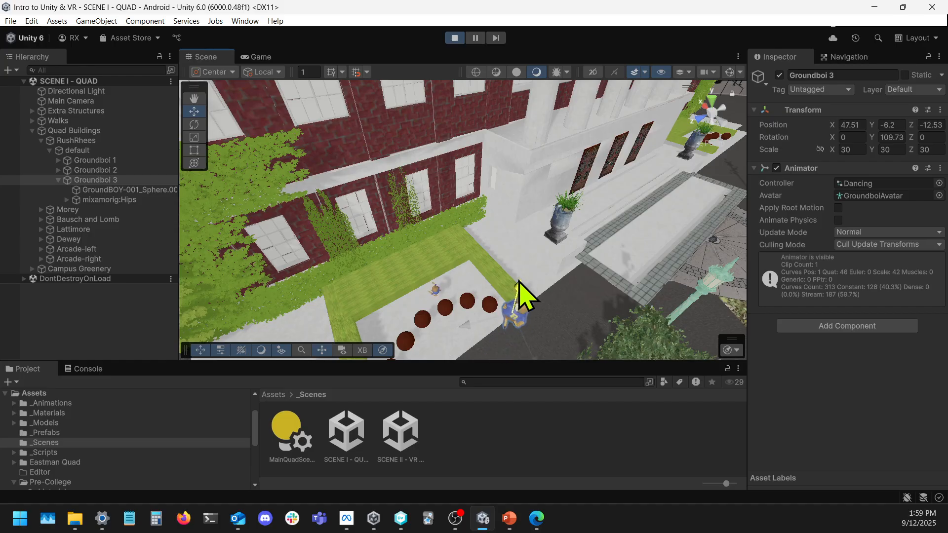
- Move Groundboi 3 next to the smaller mascot by the hedge, at X 44.56, Z -13.07
drag(451, 283, 455, 278)
right_drag(608, 279, 538, 279)
key(w)
right_drag(442, 242, 499, 194)
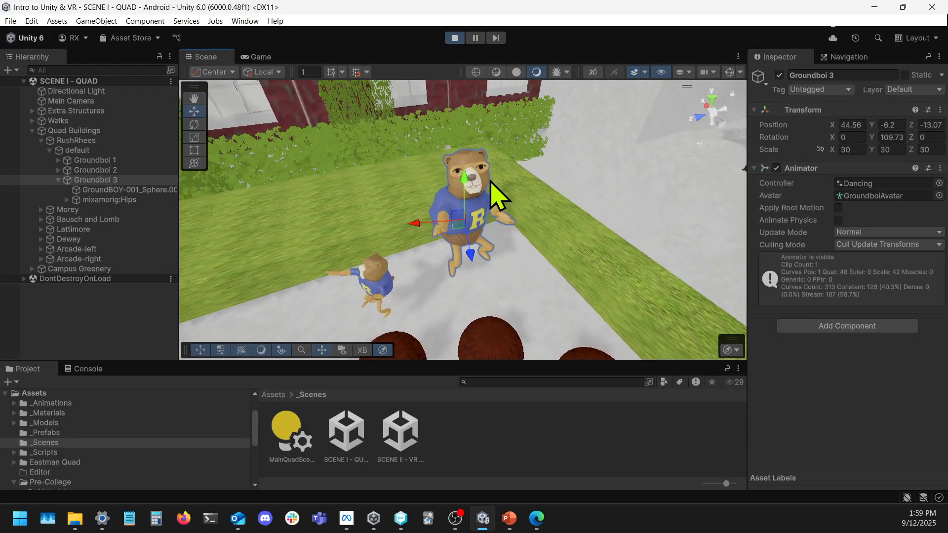
- Exit Play mode and check Groundboi 3's position on the tower roof
click(455, 38)
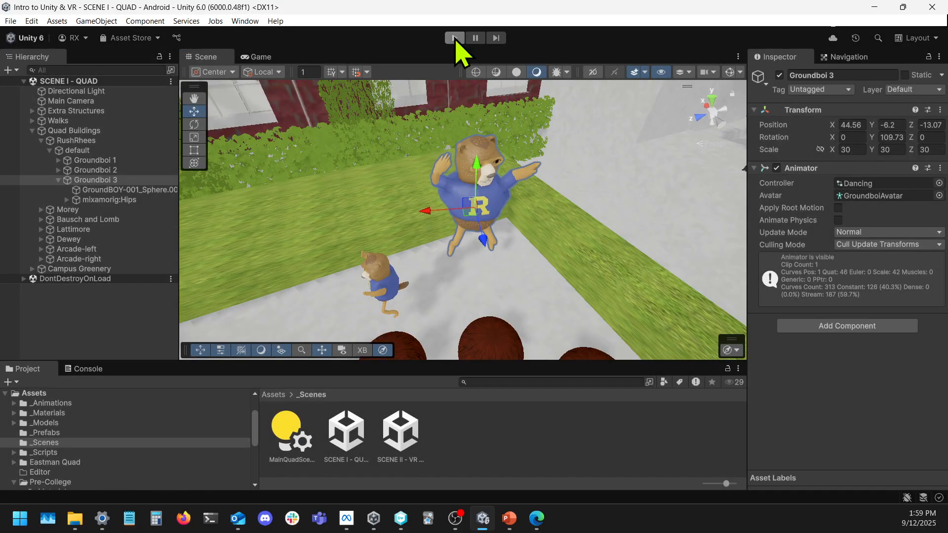
right_drag(423, 275, 390, 110)
key(w)
key(w)
click(573, 165)
key(s)
right_drag(574, 165, 521, 212)
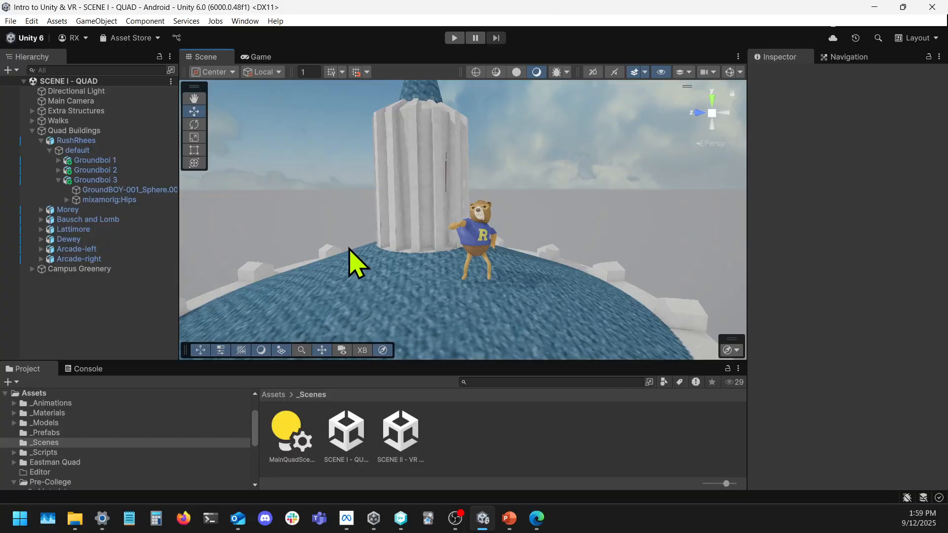
click(32, 130)
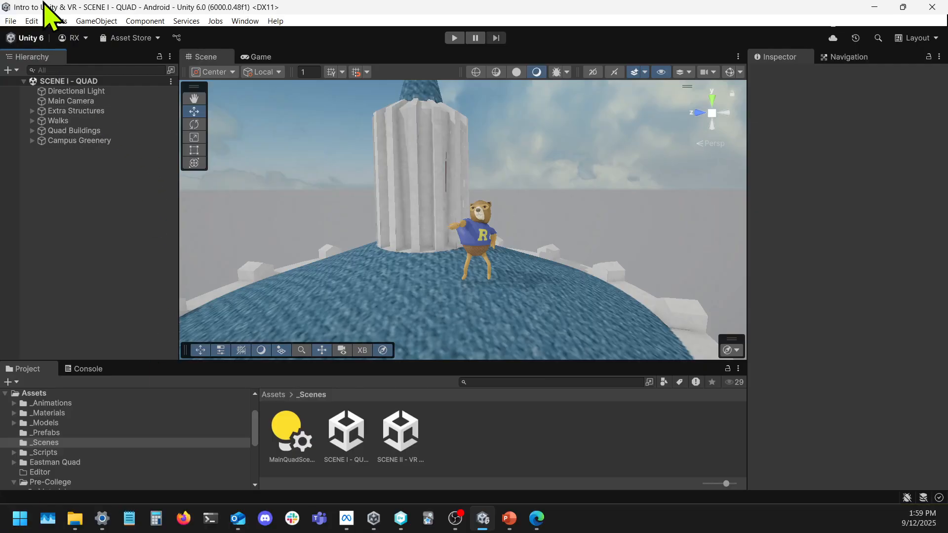
- Set the Playmode tint to light red (FF7F7F) in the Colors preferences
click(31, 21)
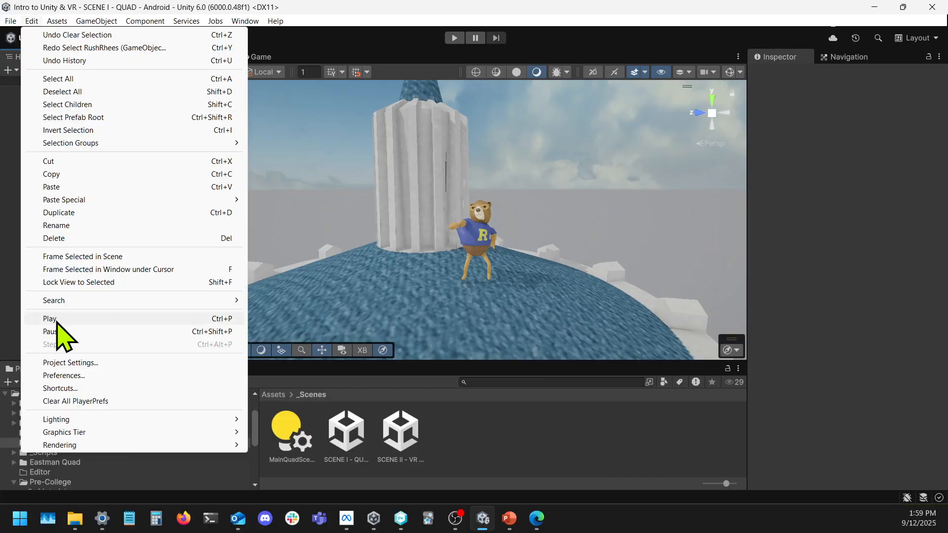
click(79, 377)
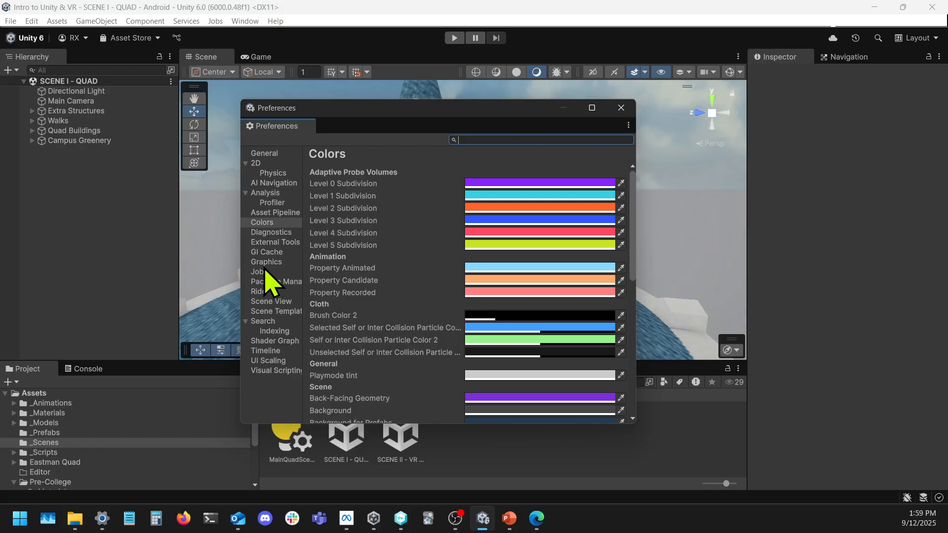
click(275, 213)
click(276, 223)
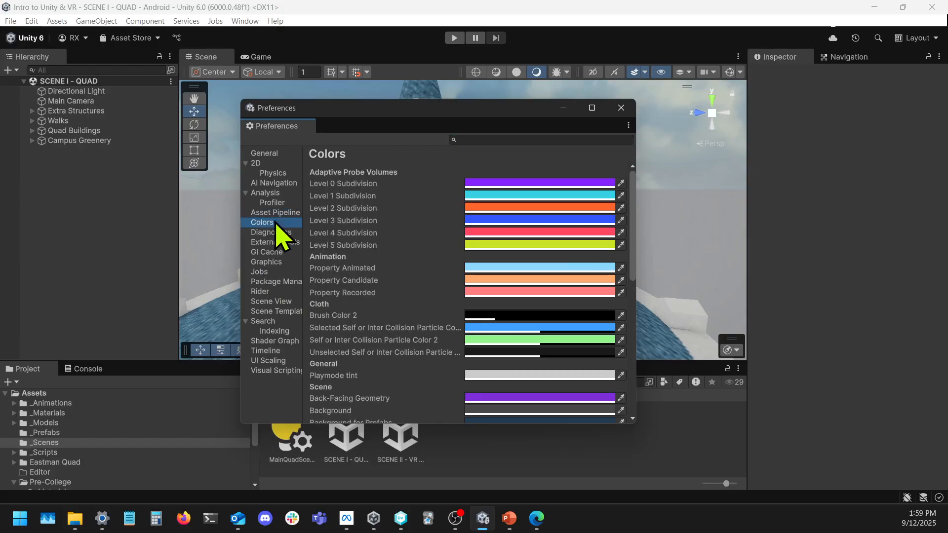
click(482, 376)
click(531, 279)
drag(530, 278, 556, 269)
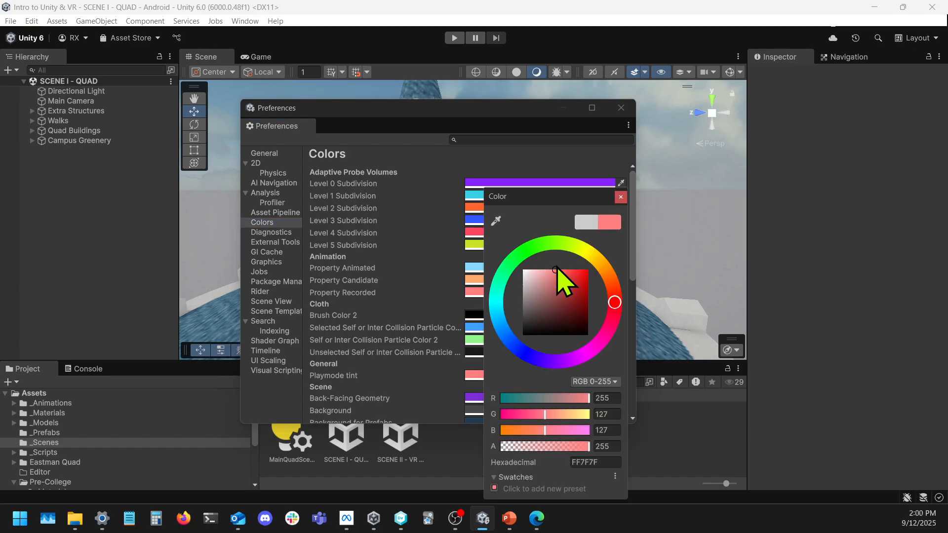
click(621, 197)
click(621, 108)
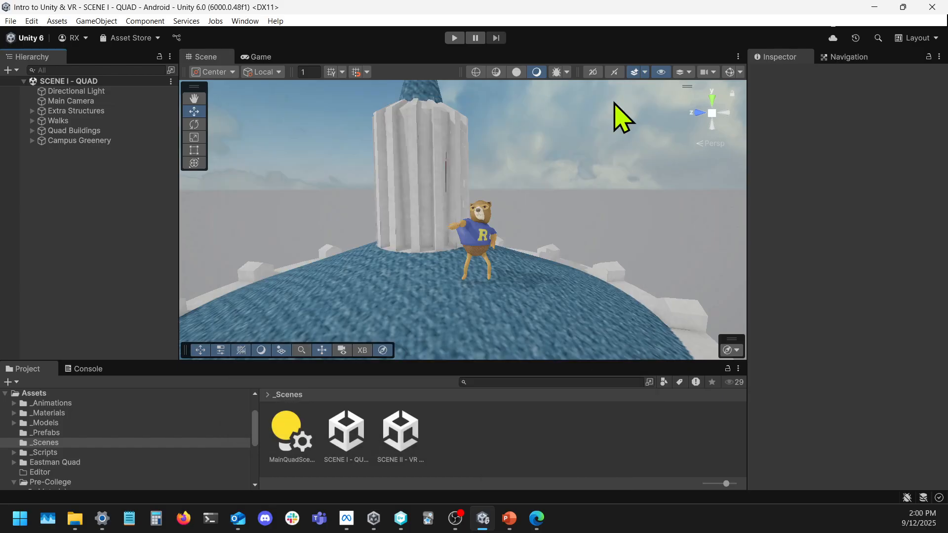
- Delete Groundboi 3 from the tower roof in Play mode, and leave Play mode
click(454, 38)
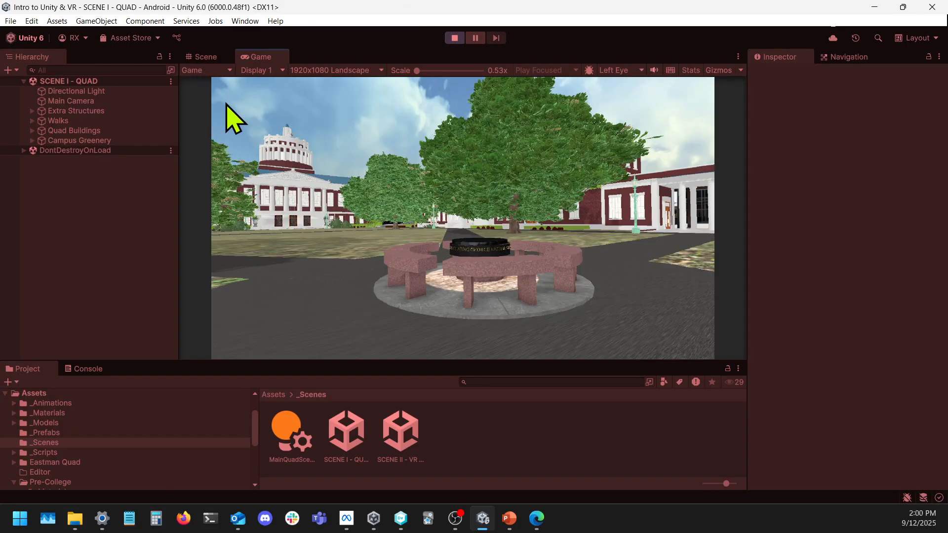
click(216, 58)
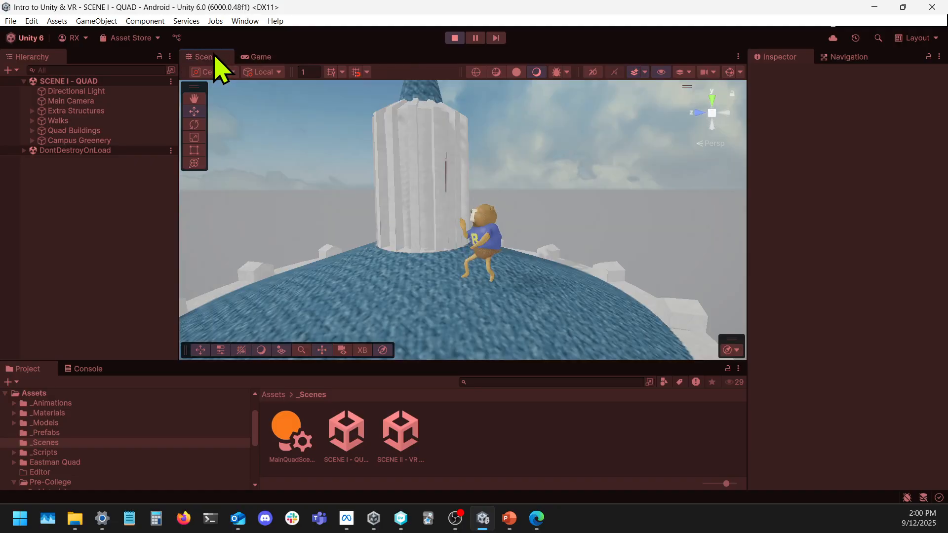
click(487, 258)
click(496, 246)
click(112, 182)
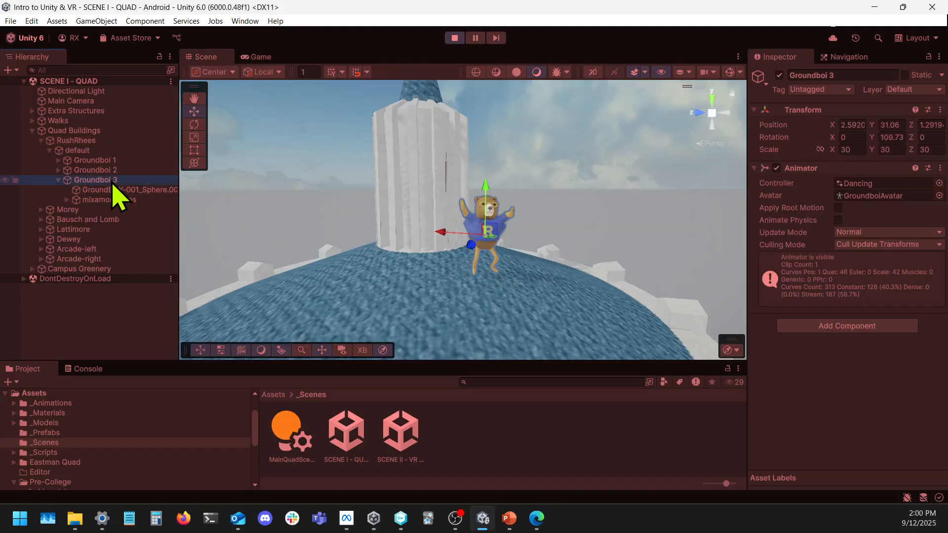
key(Delete)
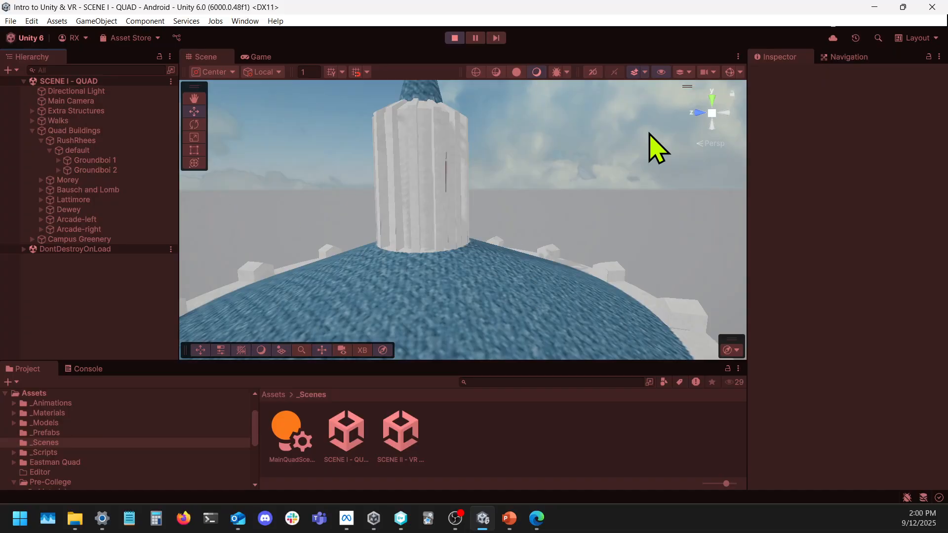
click(455, 39)
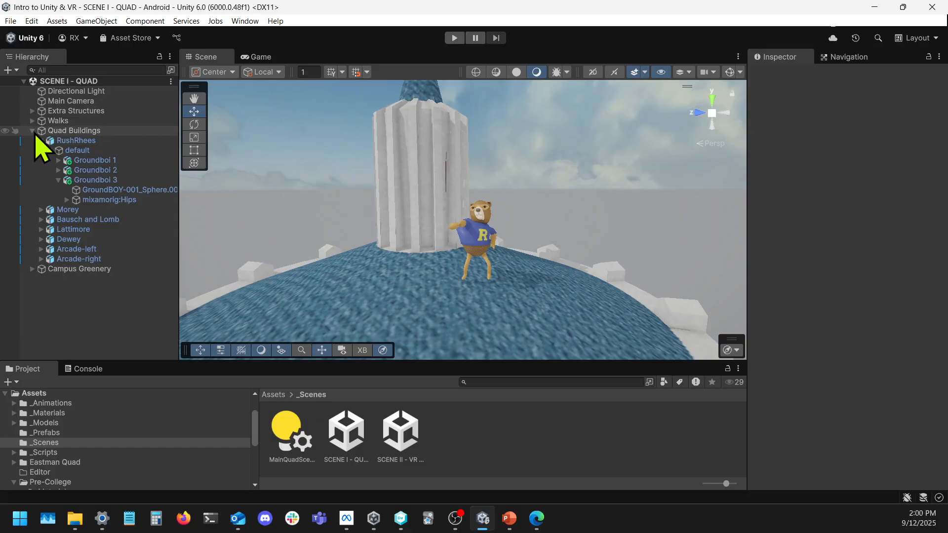
click(33, 131)
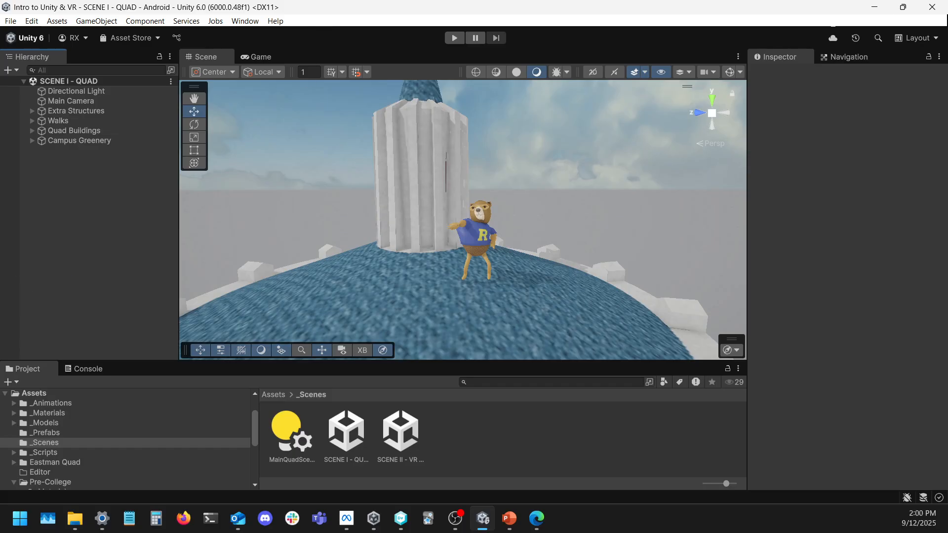
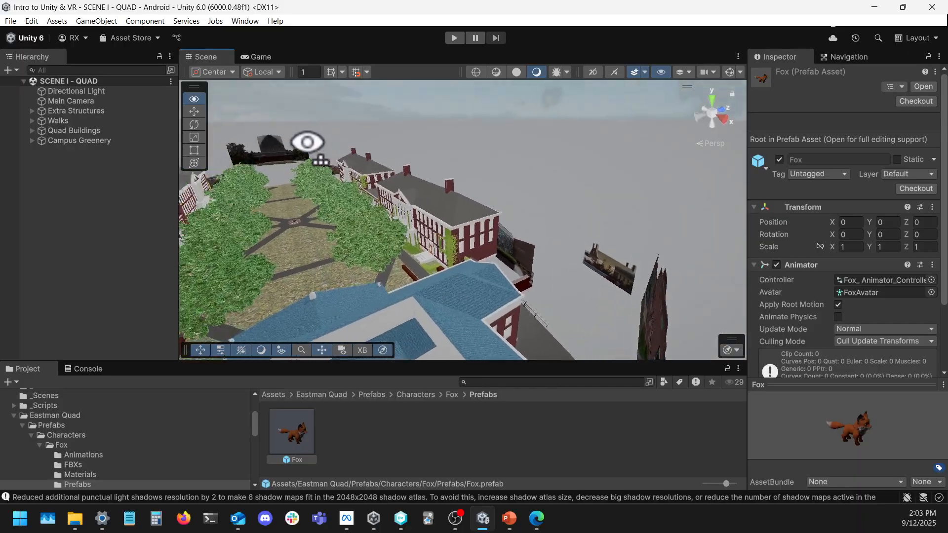
- Examine what the Campus Greenery, Quad Buildings and Extra Structures groups contain in the Hierarchy, collapsing each one again
right_drag(496, 212, 392, 198)
key(w)
key(s)
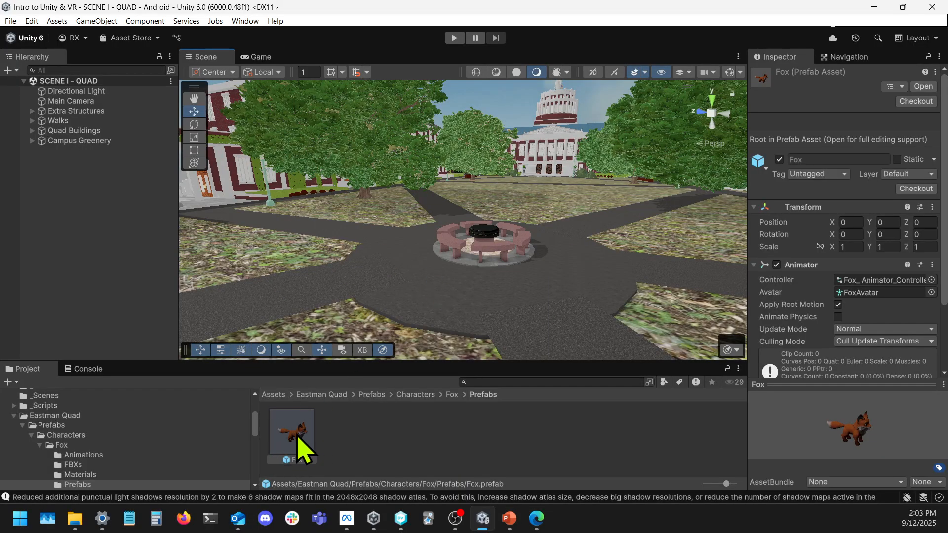
mouse_move(298, 436)
mouse_down()
mouse_move(409, 440)
mouse_move(69, 240)
mouse_move(113, 232)
mouse_move(81, 246)
mouse_move(80, 272)
mouse_move(121, 317)
mouse_move(85, 296)
mouse_move(109, 225)
mouse_move(72, 140)
mouse_move(70, 100)
mouse_move(89, 302)
mouse_move(110, 251)
mouse_move(91, 244)
mouse_move(296, 439)
mouse_up()
click(32, 140)
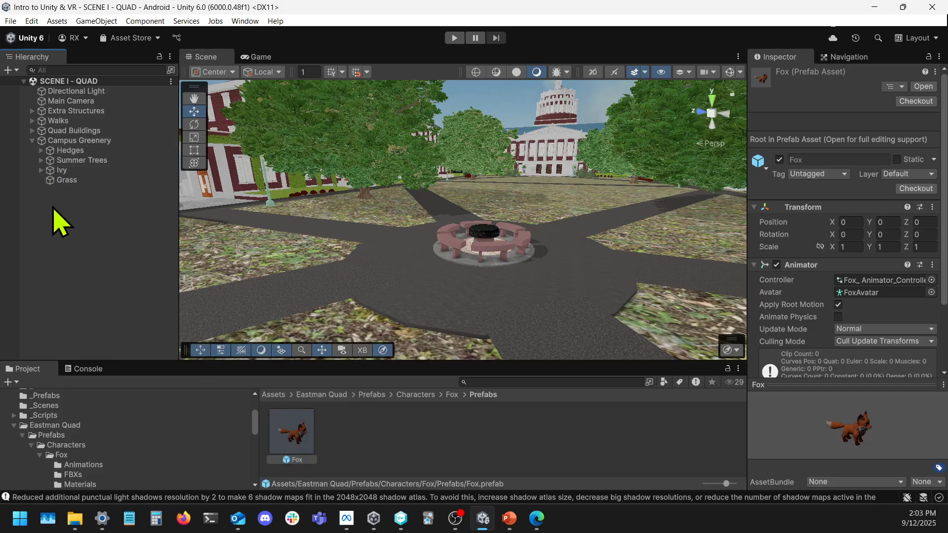
click(32, 140)
click(32, 130)
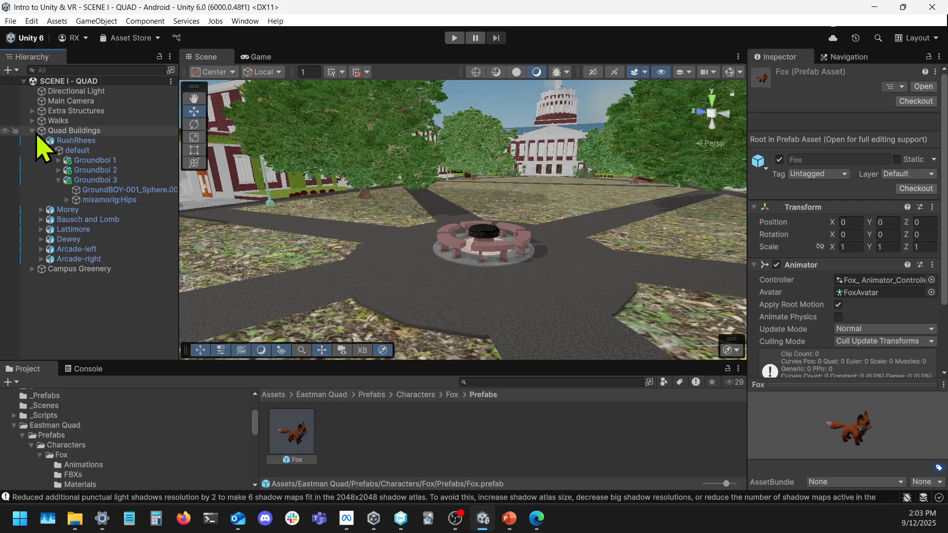
click(32, 130)
click(32, 111)
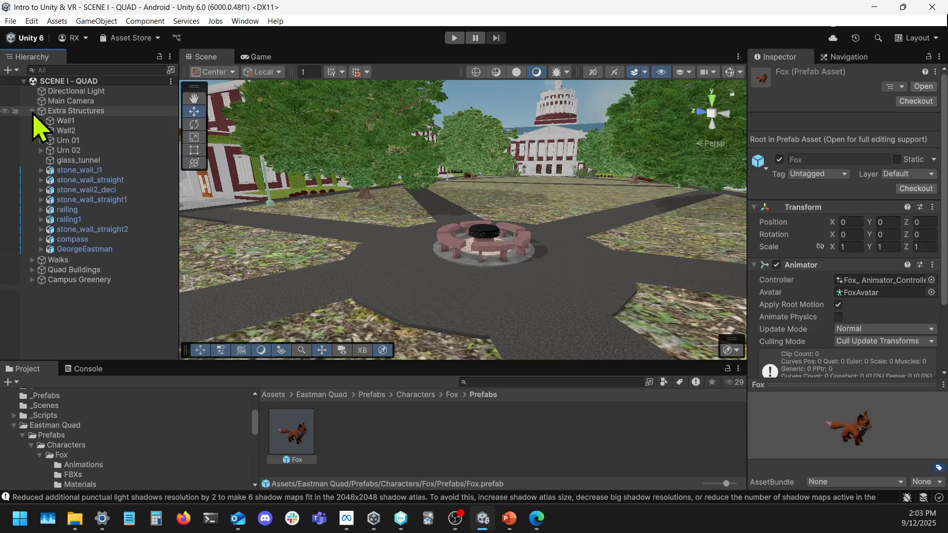
click(33, 110)
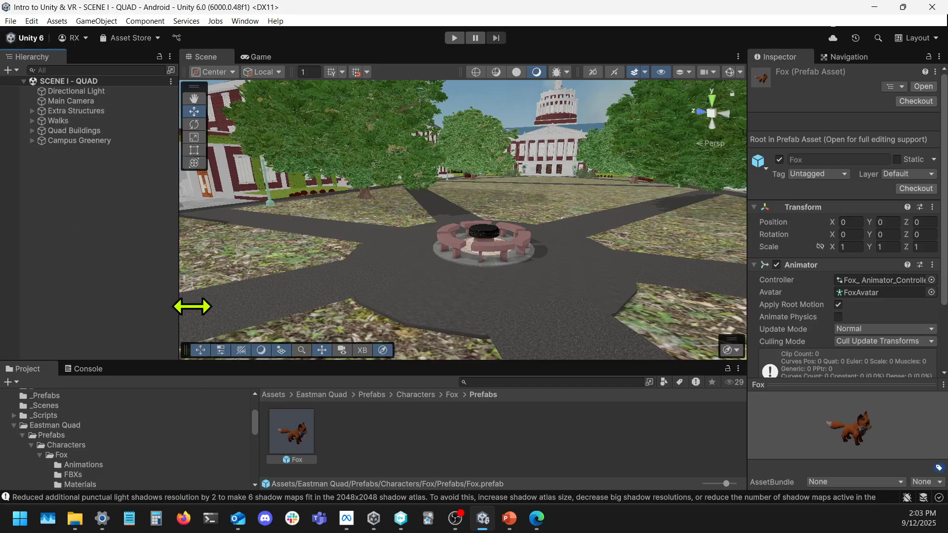
- Add the Fox prefab through the Hierarchy at the scene origin (0, 0, 0), and delete it from the scene
drag(293, 431, 99, 266)
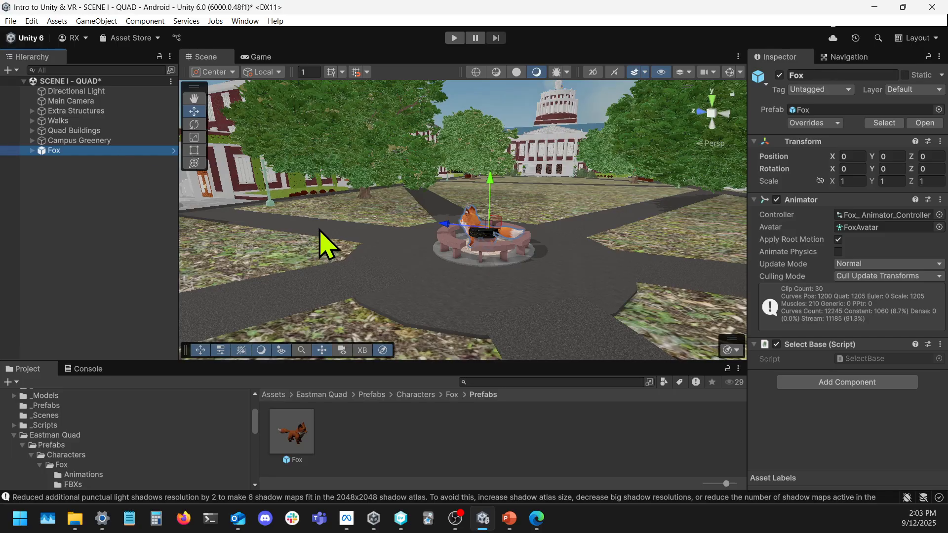
key(w)
right_drag(359, 202, 639, 233)
key(a)
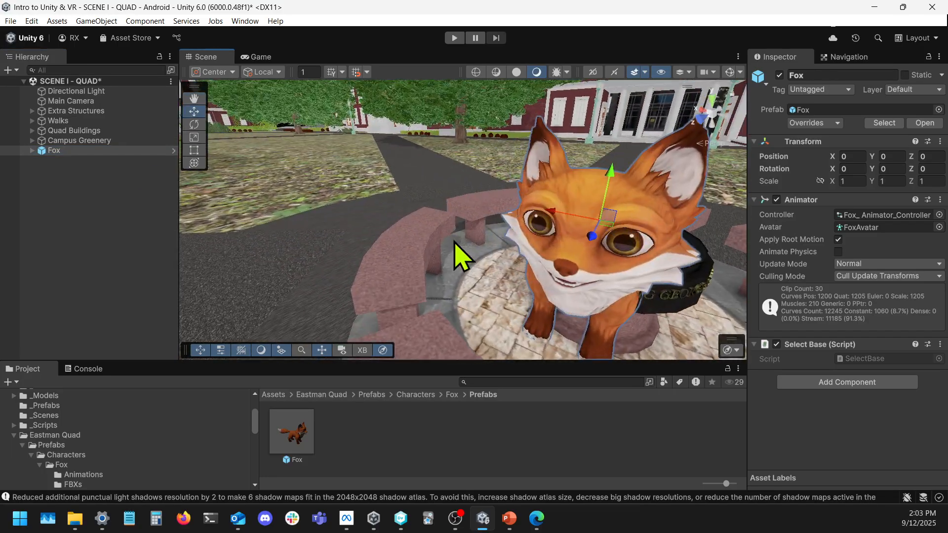
key(a)
mouse_move(455, 240)
right_down()
mouse_move(589, 238)
mouse_move(430, 222)
mouse_move(475, 221)
mouse_move(464, 246)
right_up()
key(s)
click(74, 151)
key(Delete)
- Place the Fox prefab directly in the Scene view on the path near the bench circle, at about X -6.16, Z -3.84
key(s)
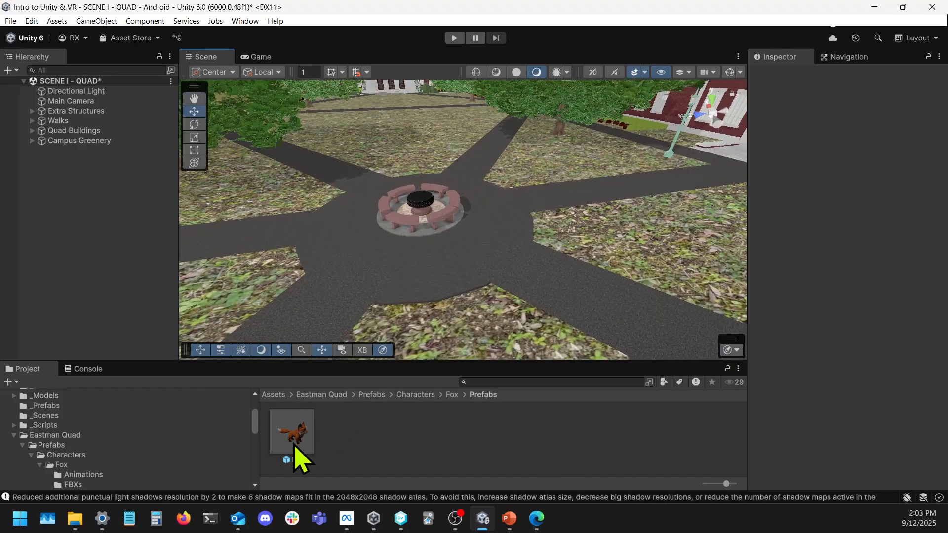
drag(293, 444, 554, 290)
right_drag(554, 291, 516, 321)
click(493, 470)
right_drag(469, 297, 680, 232)
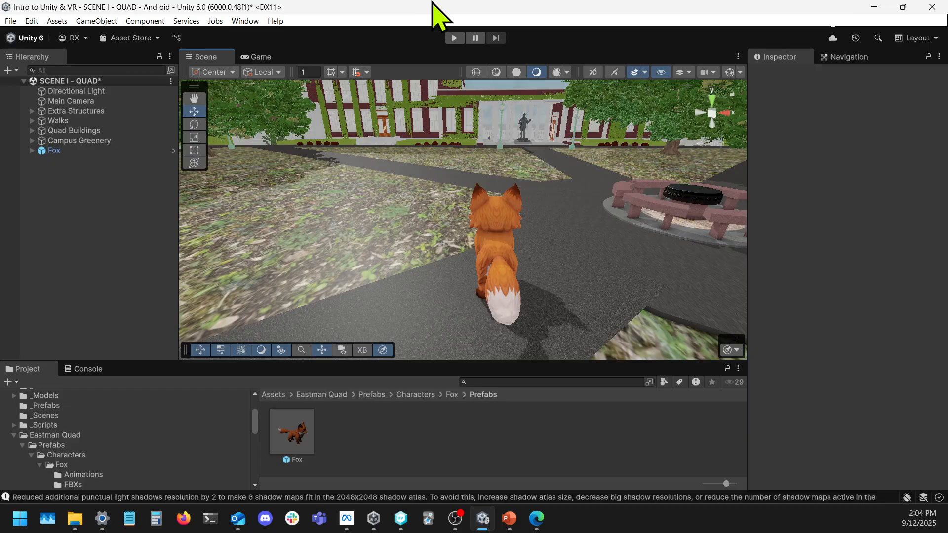
right_drag(382, 193, 504, 237)
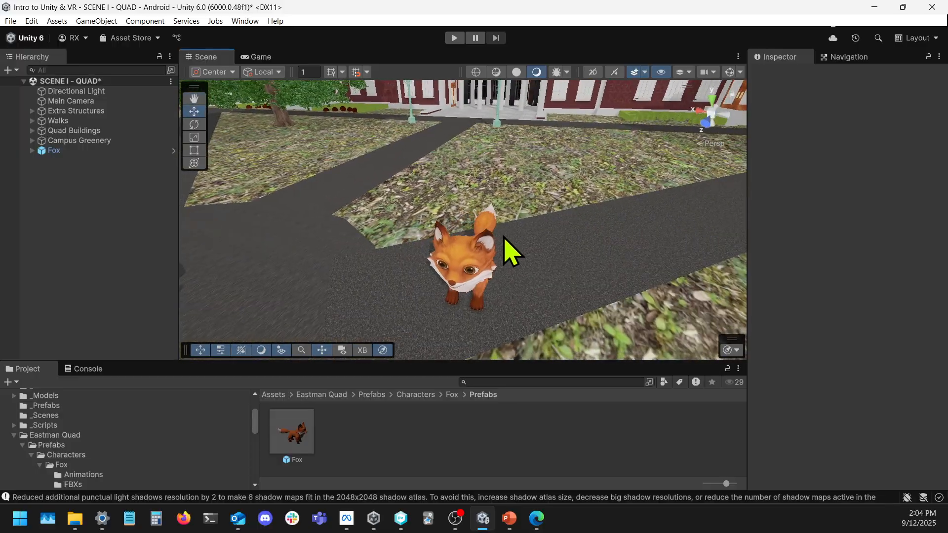
- Select the Fox in the Scene view, deselect it, and reselect it through its Hierarchy entry
click(486, 247)
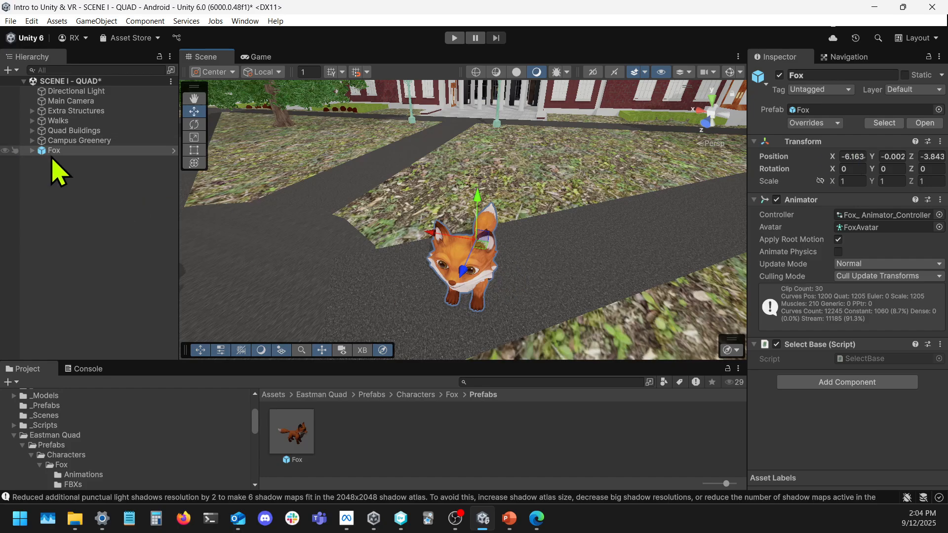
click(82, 195)
click(462, 271)
click(84, 192)
click(72, 151)
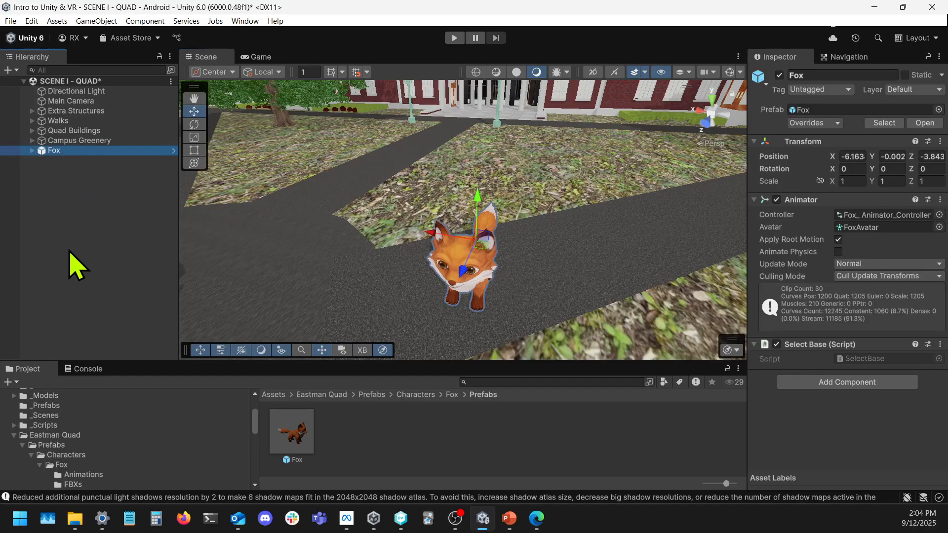
- Try moving the Fox along its axes to about X -3.43, Y 0.18, Z -4.71, and undo the moves
right_drag(550, 134, 396, 140)
key(d)
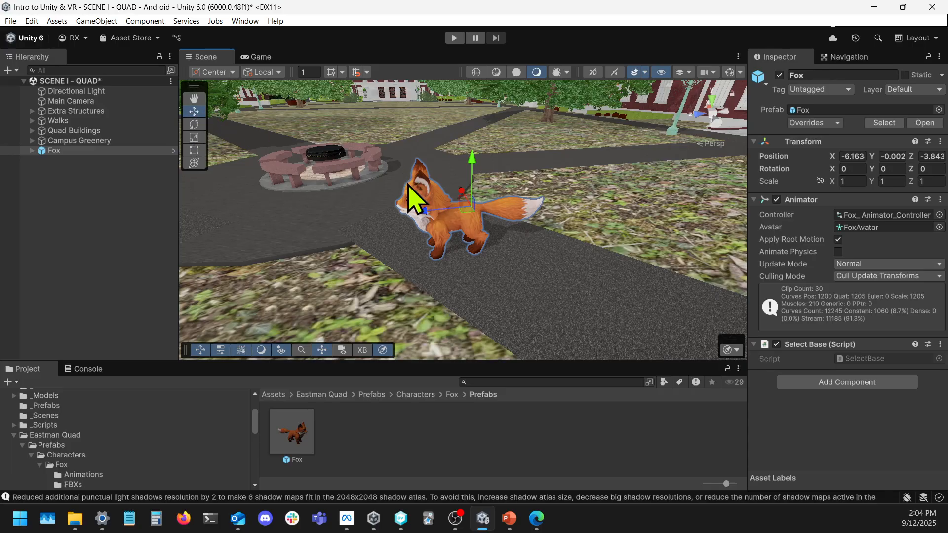
drag(425, 213, 431, 178)
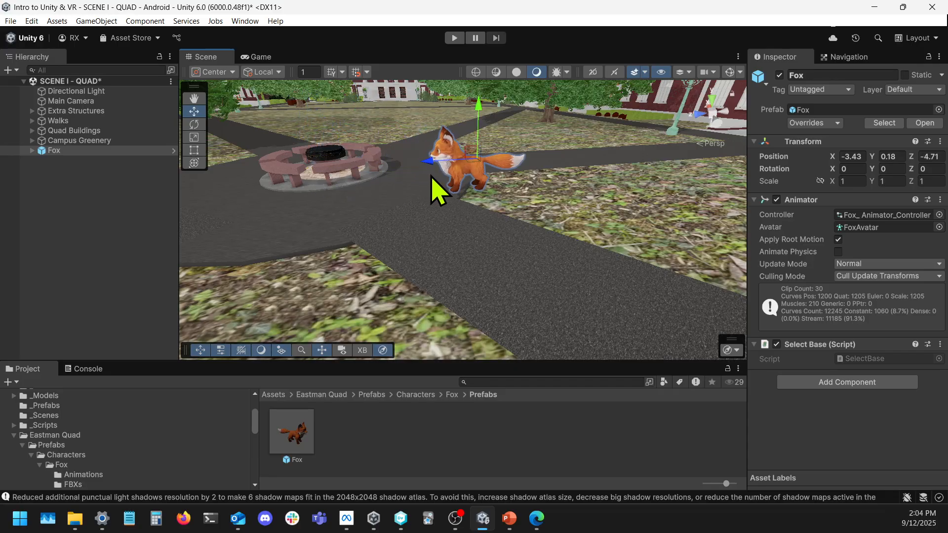
key(ctrl+z)
key(ctrl+z)
key(ctrl+z)
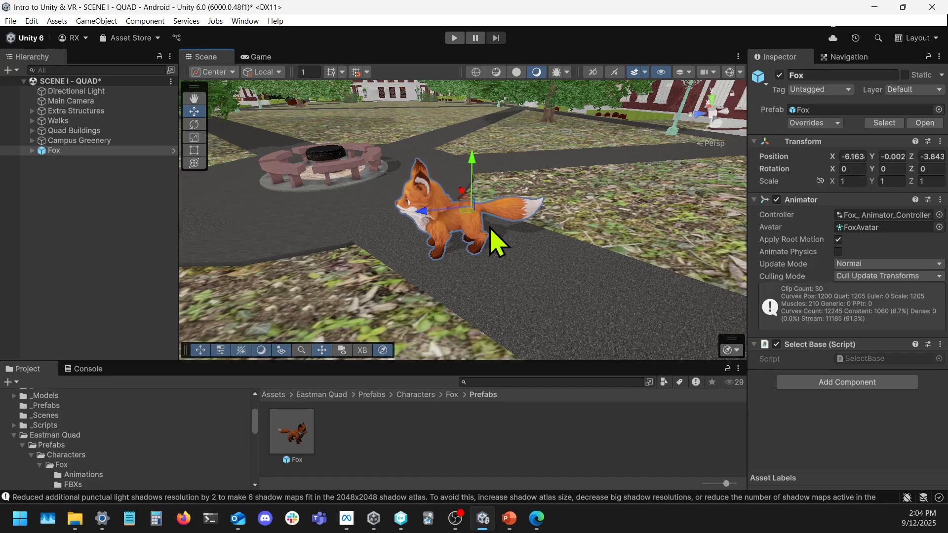
- Try moving the Fox across the ground plane to about X -6.65, Z -3.55, and undo the move
key(a)
key(w)
right_drag(494, 210, 580, 195)
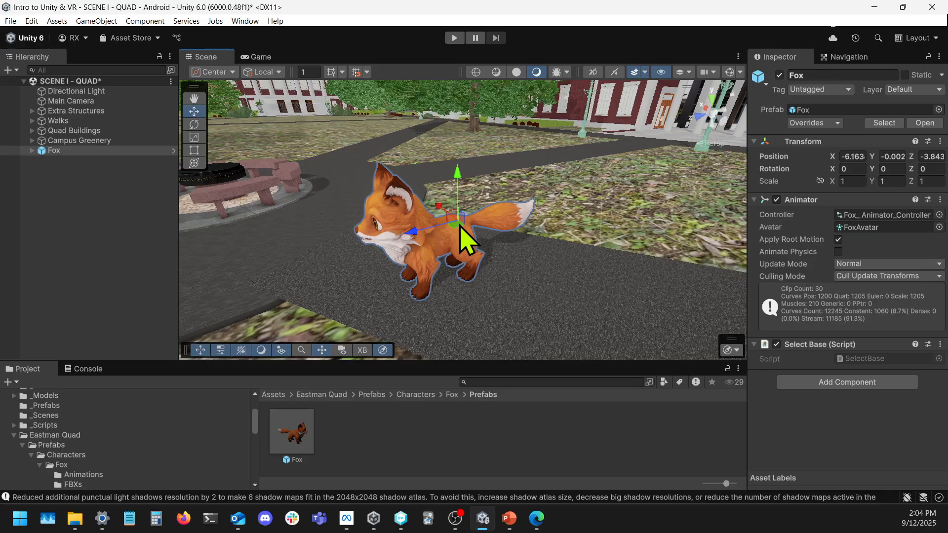
mouse_move(461, 227)
mouse_down()
mouse_move(387, 216)
mouse_move(362, 180)
mouse_move(417, 147)
mouse_move(555, 158)
mouse_move(557, 247)
mouse_move(380, 265)
mouse_move(399, 239)
mouse_move(517, 208)
mouse_move(451, 244)
mouse_move(444, 144)
mouse_move(447, 175)
mouse_move(428, 132)
mouse_move(392, 158)
mouse_move(445, 201)
mouse_move(444, 213)
mouse_move(512, 238)
mouse_move(449, 181)
mouse_move(471, 236)
mouse_move(474, 202)
mouse_move(464, 243)
mouse_up()
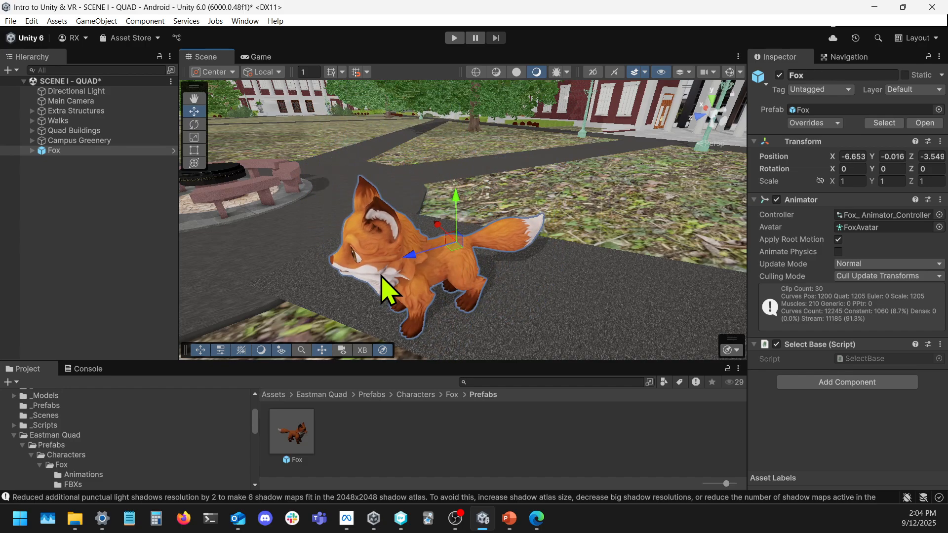
key(ctrl+z)
key(ctrl+z)
key(ctrl+z)
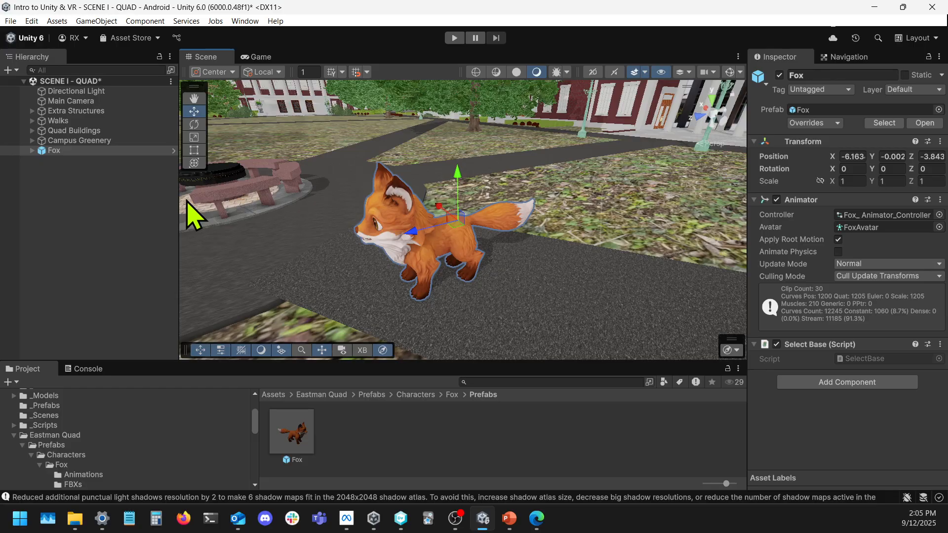
- Try turning the Fox back and forth about its vertical Y axis with the Rotate tool
click(199, 127)
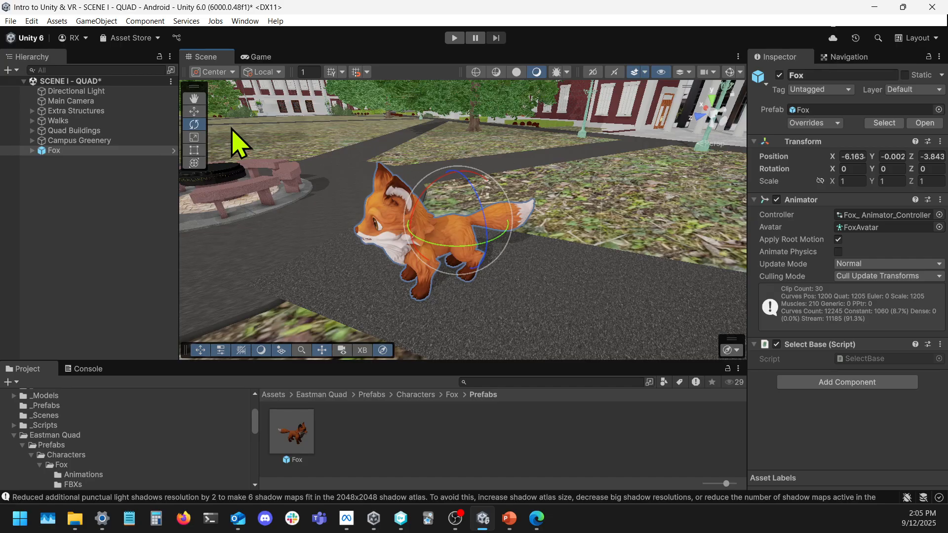
alt+drag(232, 129, 348, 217)
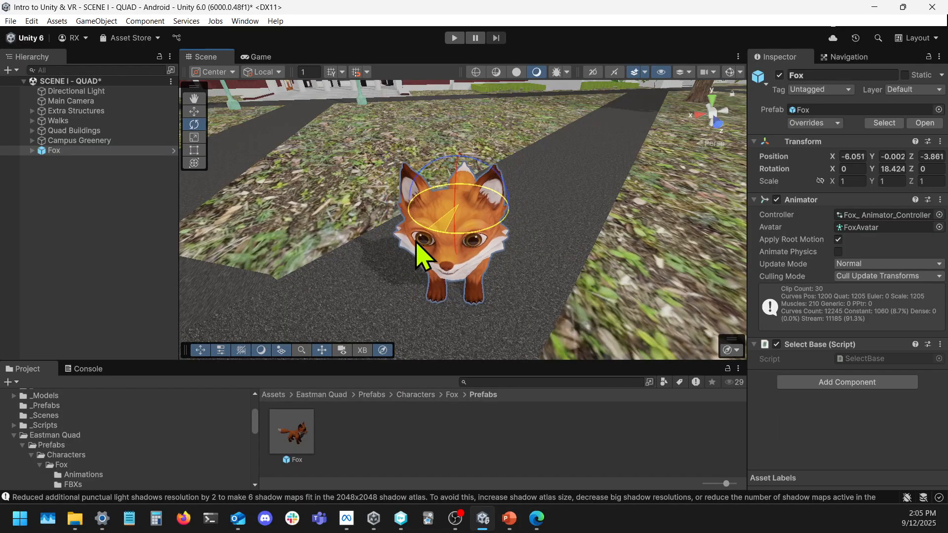
drag(514, 240, 429, 203)
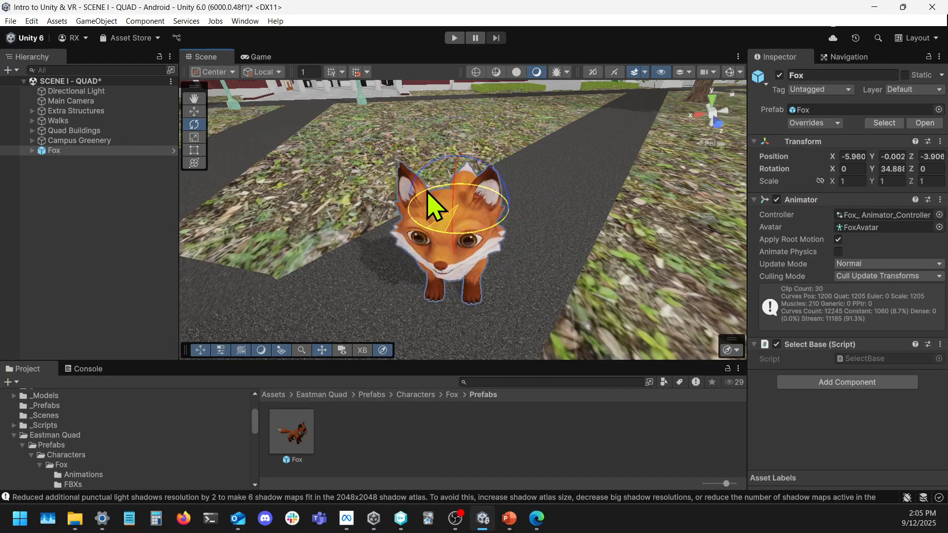
drag(623, 168, 467, 258)
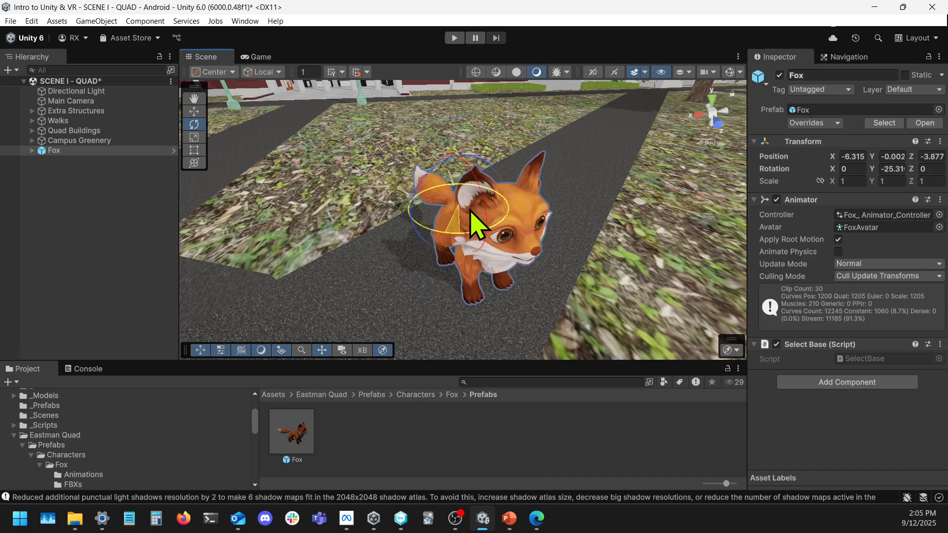
mouse_move(353, 208)
mouse_down()
mouse_move(163, 213)
mouse_move(366, 204)
mouse_up()
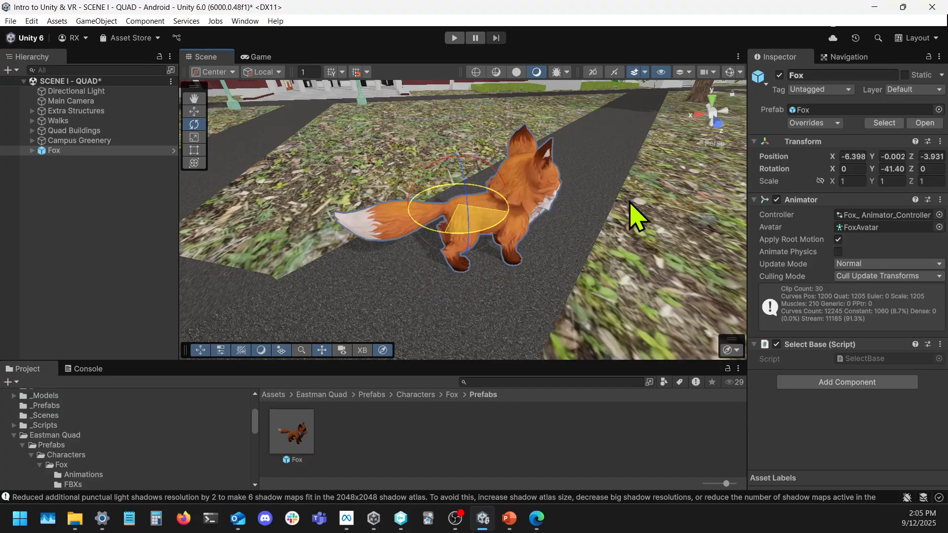
drag(631, 202, 738, 193)
drag(368, 237, 153, 236)
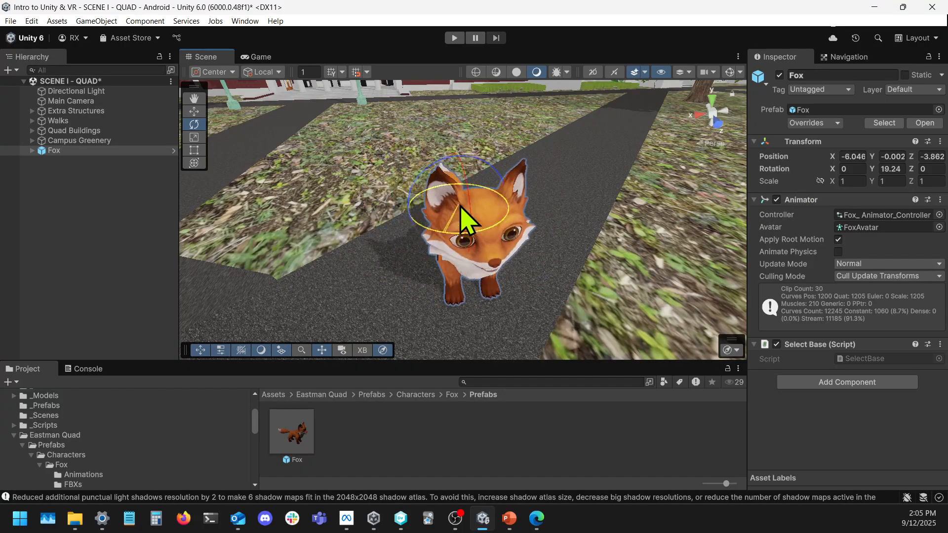
- Try tipping the Fox onto its side by rotating it about the other axes, and undo all the rotations
drag(467, 220, 635, 203)
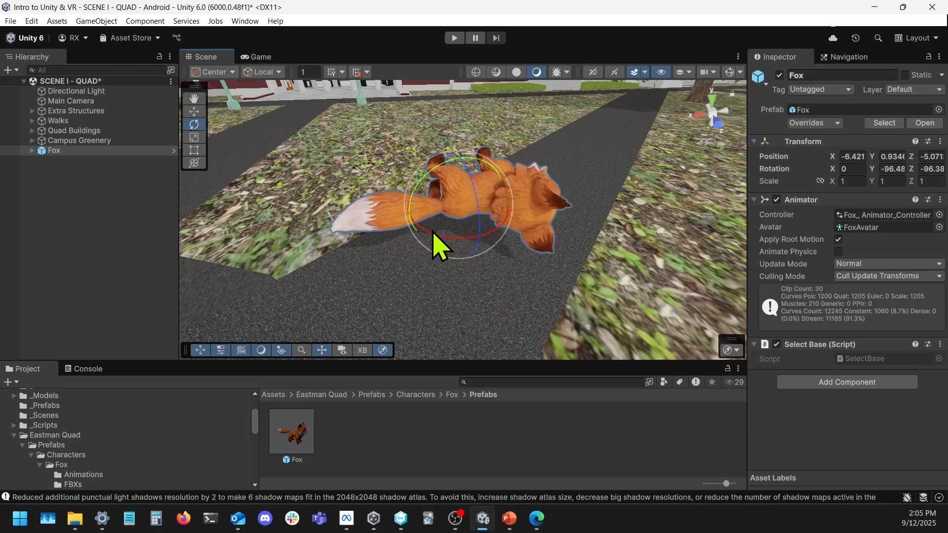
drag(603, 218, 538, 197)
drag(415, 217, 251, 431)
key(ctrl+z)
key(ctrl+z)
key(ctrl+z)
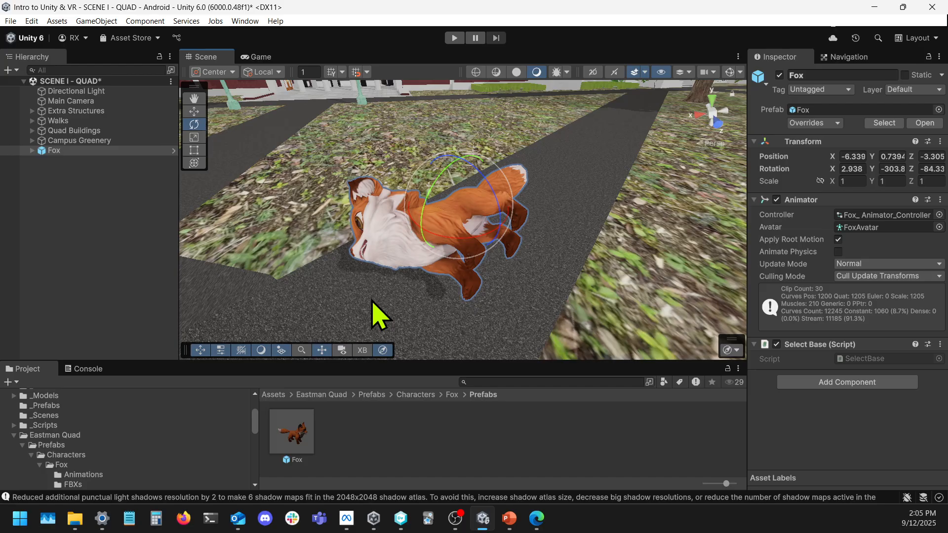
key(ctrl+z)
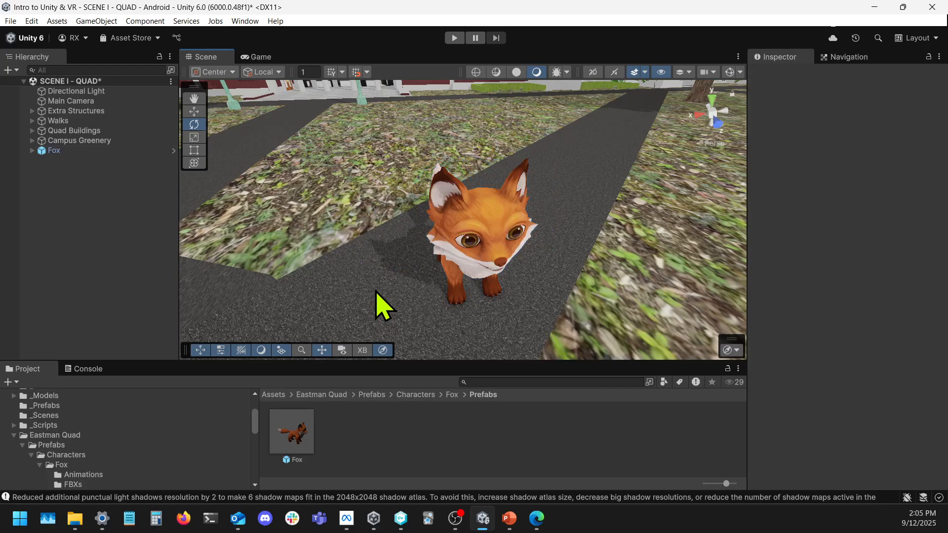
- Try stretching the Fox along individual axes with the Scale tool, to about 2.04 in X and 2.29 in Z, plus a taller Y
click(194, 137)
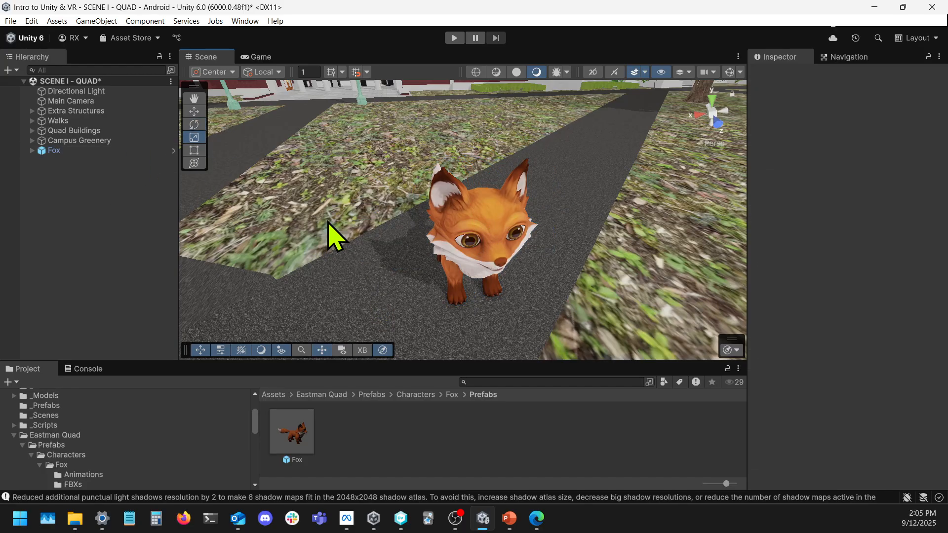
click(78, 151)
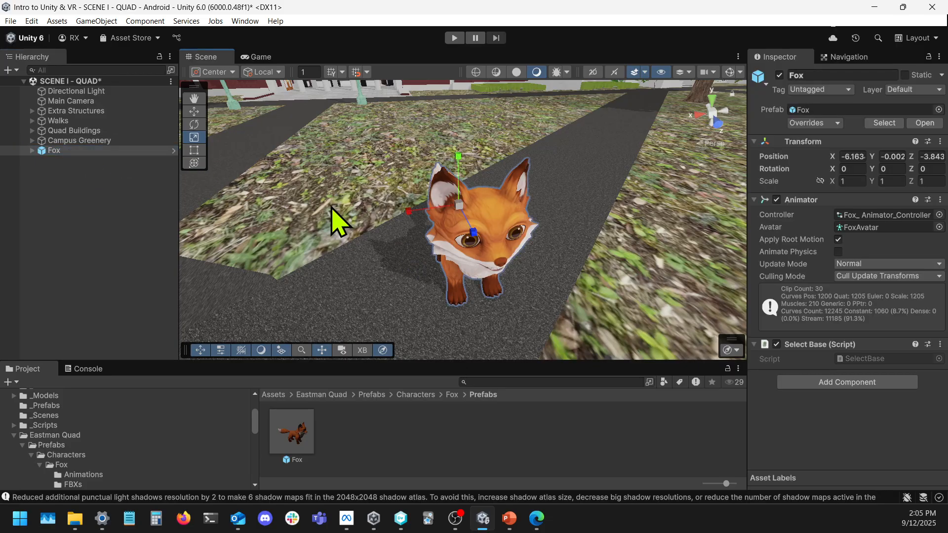
alt+drag(338, 221, 425, 203)
drag(485, 221, 530, 238)
drag(404, 228, 444, 183)
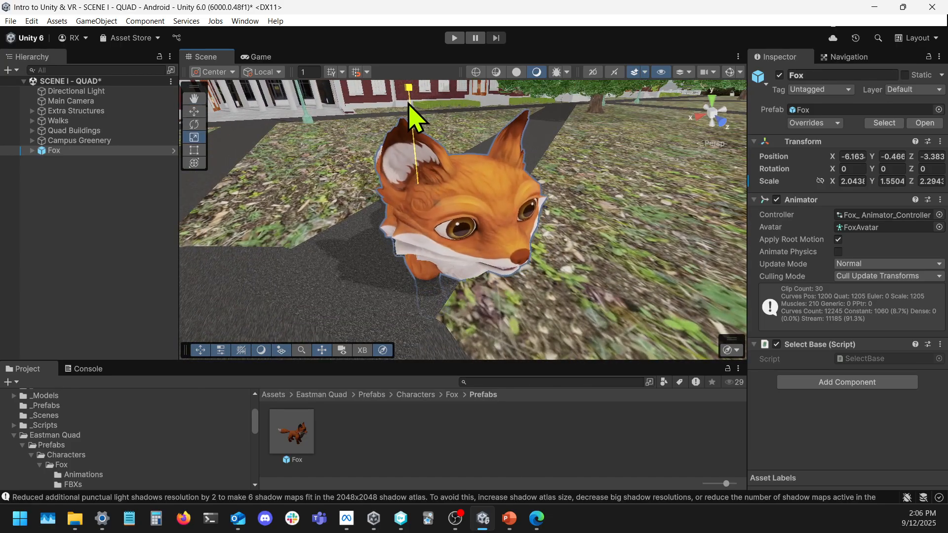
drag(409, 103, 413, 36)
alt+drag(376, 122, 524, 223)
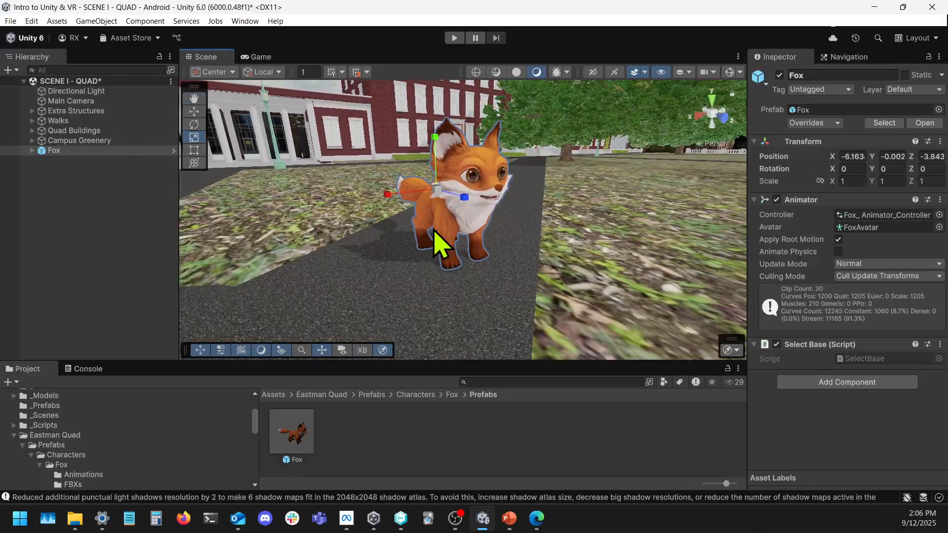
- Try scaling the Fox uniformly on all axes to about 3.28 and about 1.54, and undo the scaling
alt+drag(412, 249, 462, 240)
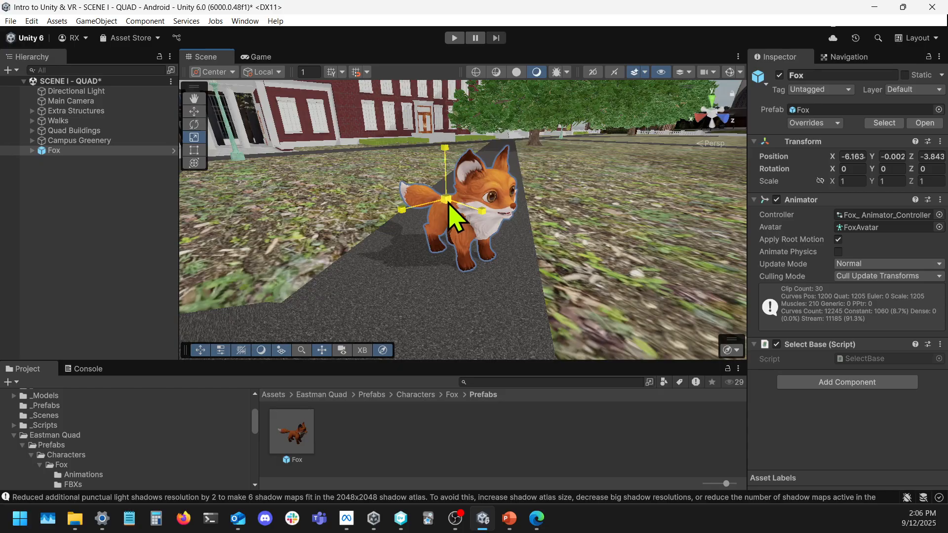
drag(448, 204, 604, 198)
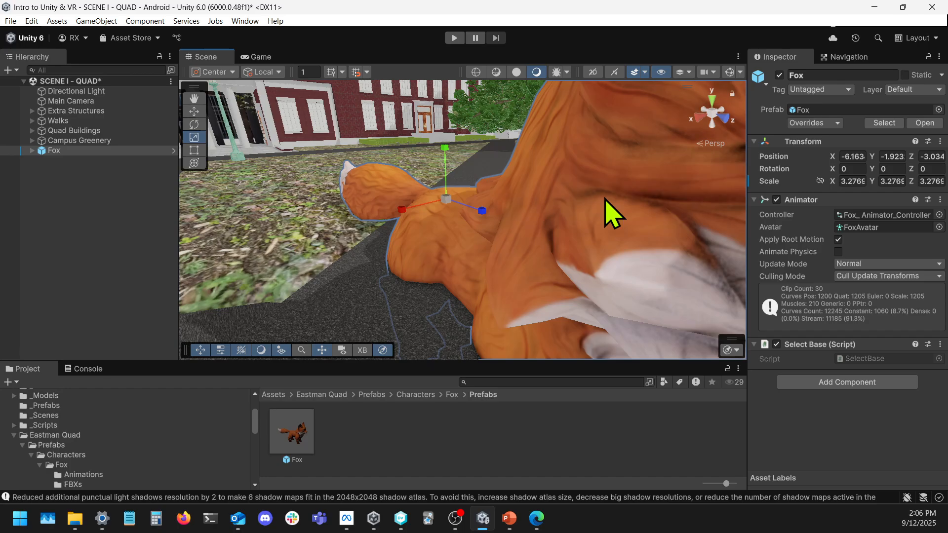
key(s)
right_drag(603, 199, 502, 197)
key(w)
drag(489, 185, 466, 198)
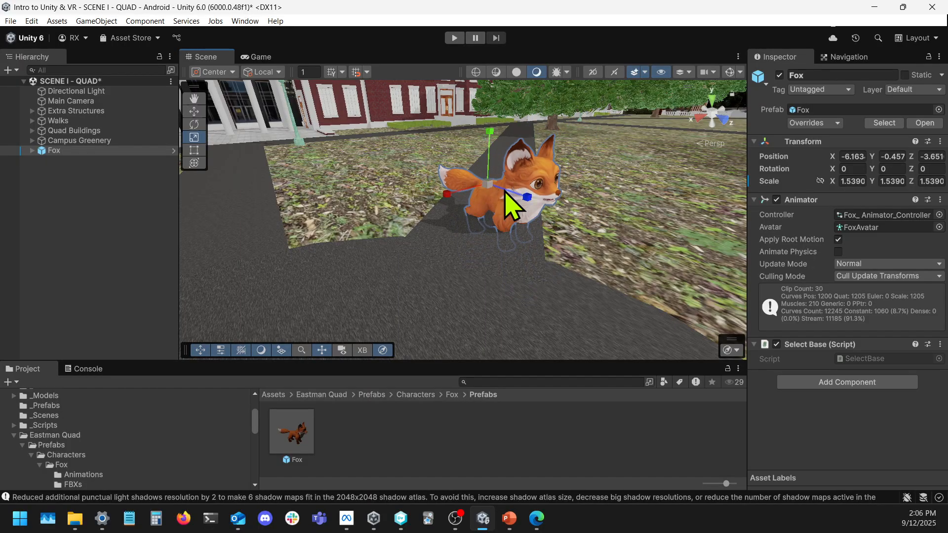
key(ctrl+z)
key(ctrl+z)
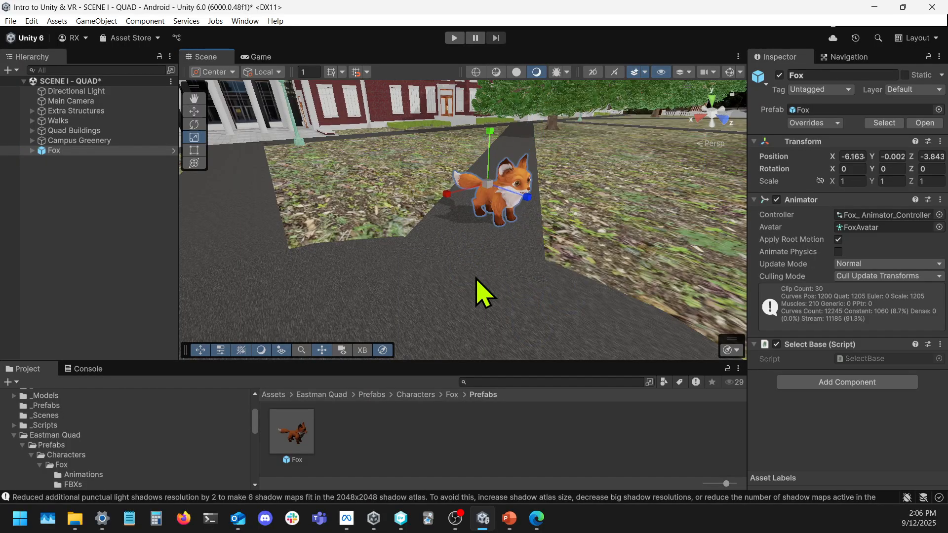
- Scale the Fox uniformly to about 2.73 on all three axes
click(98, 263)
right_drag(526, 196, 400, 192)
key(w)
key(d)
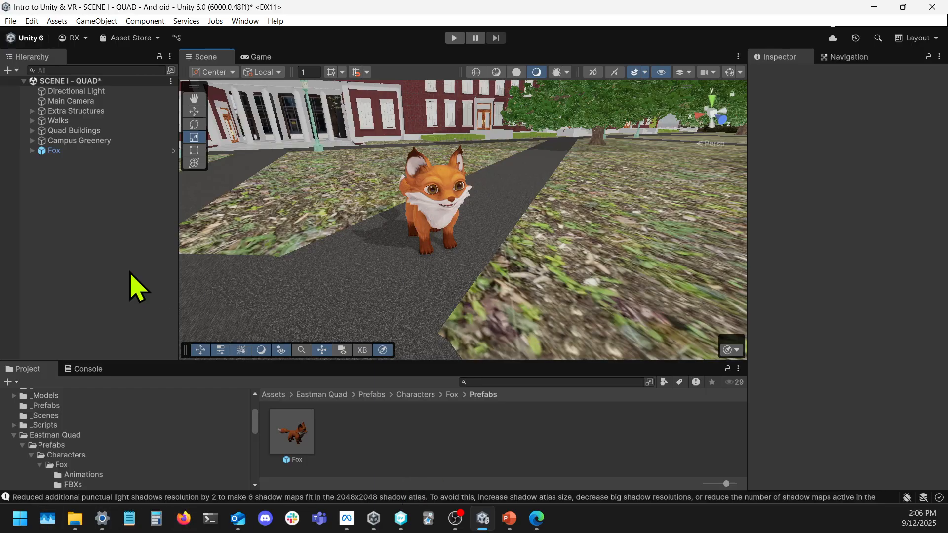
click(69, 151)
right_drag(338, 265, 500, 265)
key(w)
key(r)
drag(459, 222, 571, 194)
- Lower the enlarged Fox with the Move tool to about Y -0.04 so its feet rest on the path
right_drag(485, 277, 476, 255)
key(w)
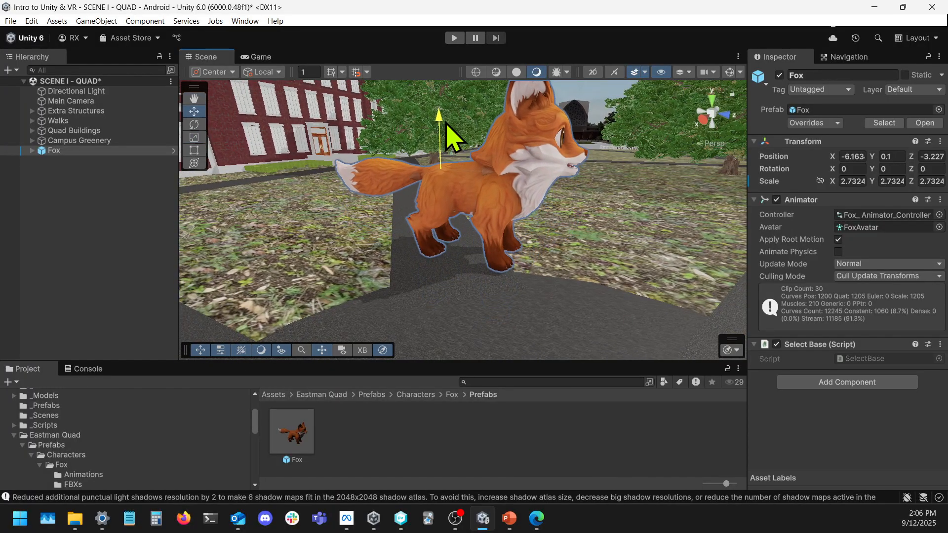
drag(446, 130, 446, 128)
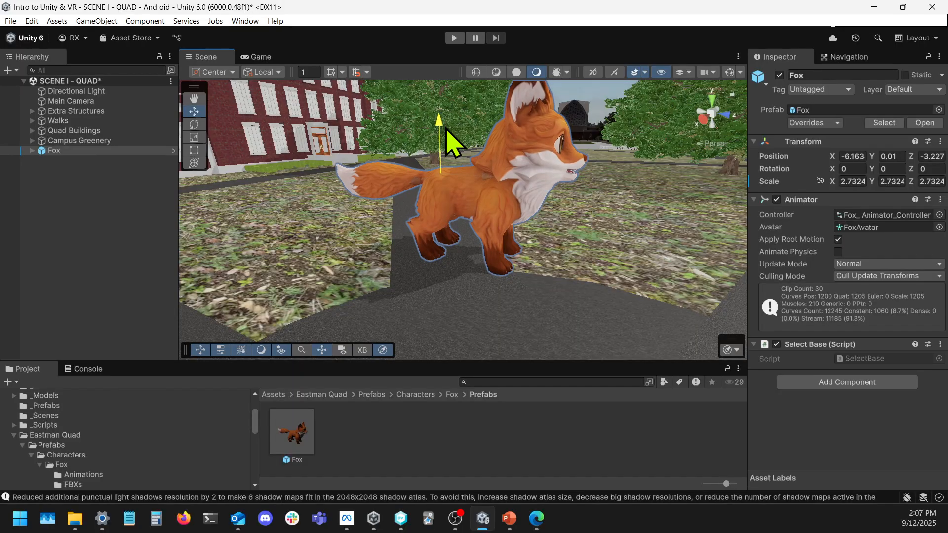
right_drag(450, 153, 475, 267)
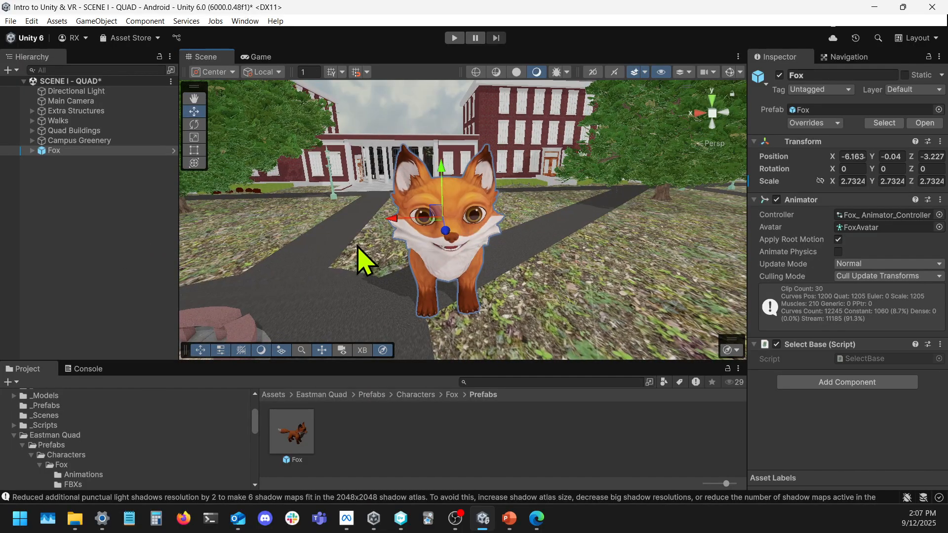
right_drag(359, 257, 568, 258)
- Save the scaled Fox from the scene as a Prefab Variant in the Fox Prefabs folder
click(79, 190)
drag(56, 151, 110, 206)
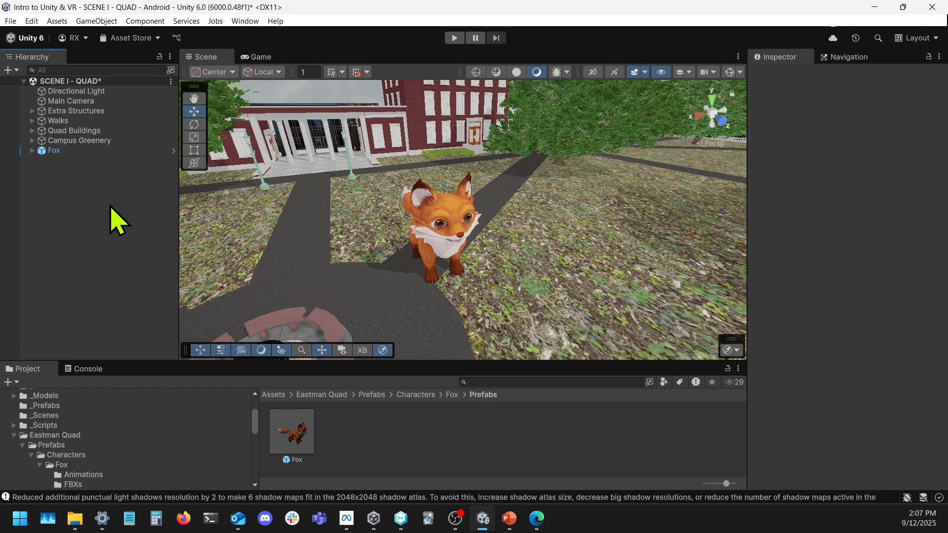
click(420, 224)
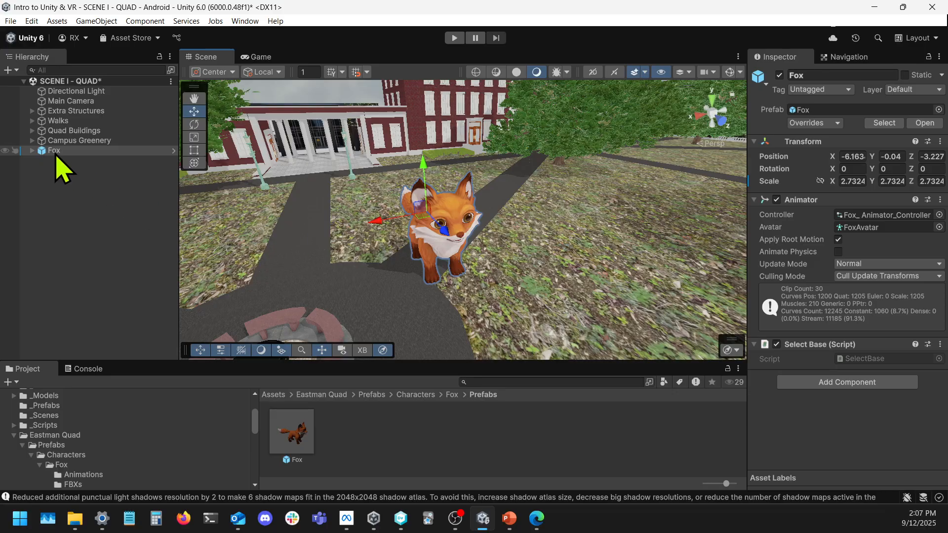
drag(55, 154, 364, 430)
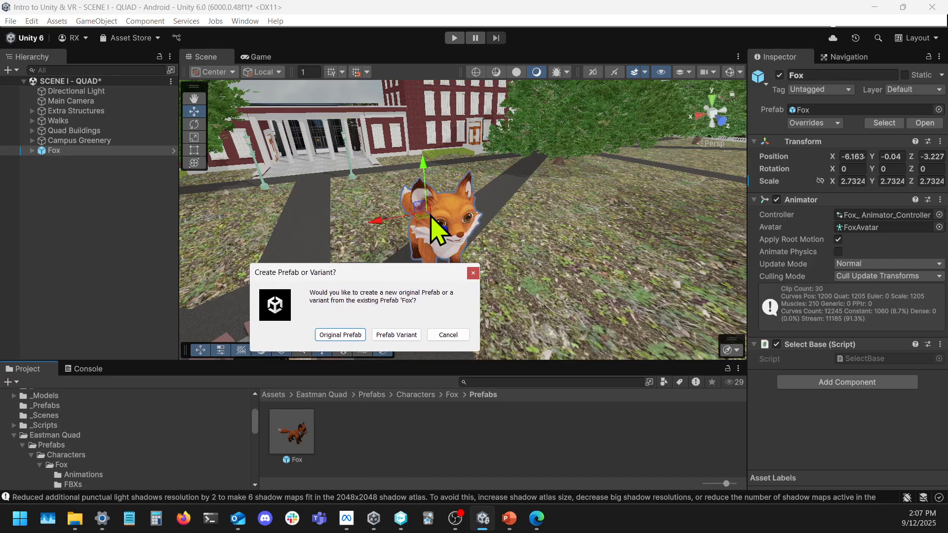
drag(360, 271, 365, 233)
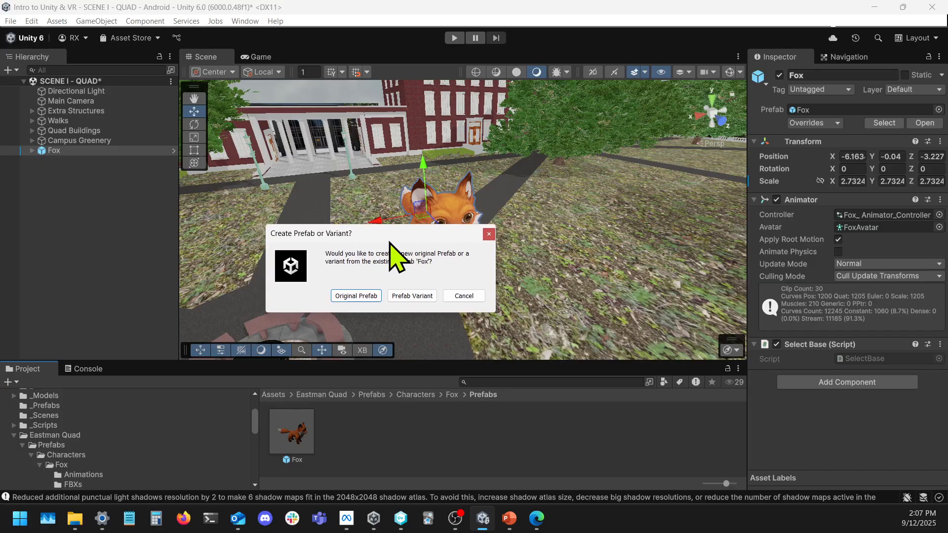
click(418, 297)
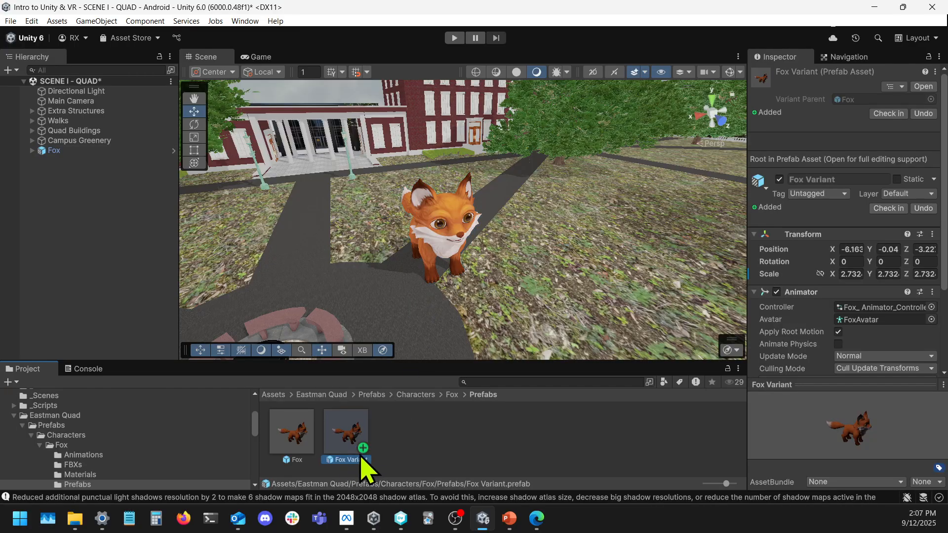
- Try placing five Fox Variant copies in the scene around the original Fox, and undo all the placements
drag(354, 437, 391, 212)
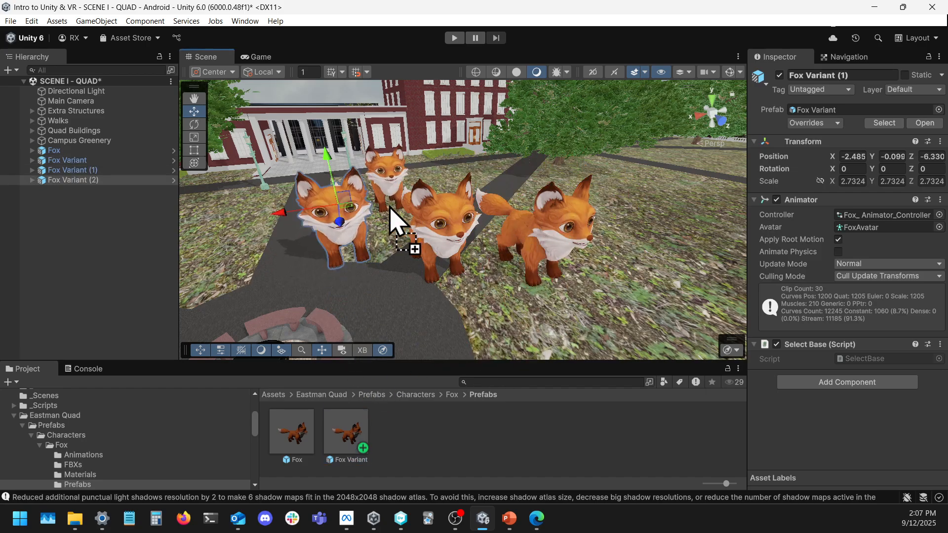
drag(341, 435, 477, 220)
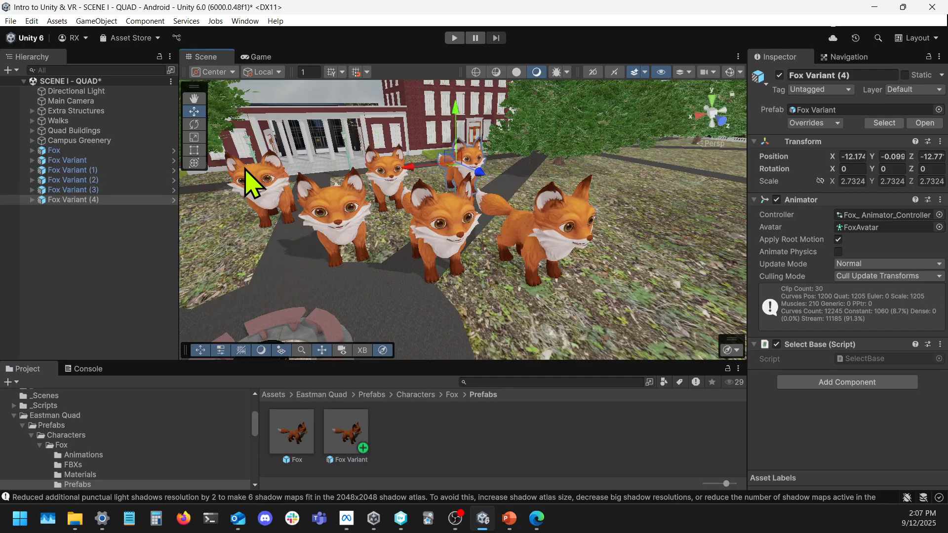
click(250, 191)
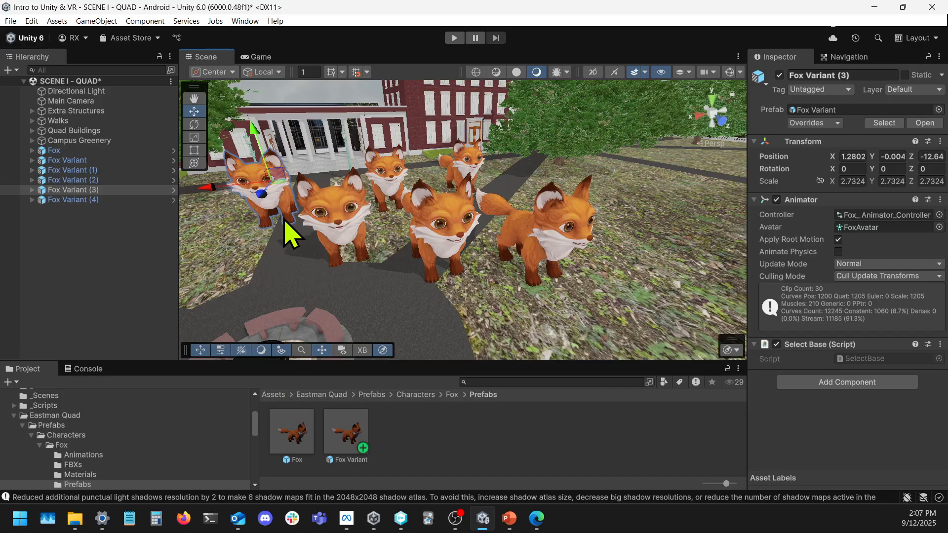
key(ctrl+z)
key(ctrl+z)
key(ctrl+z)
key(ctrl+z)
key(ctrl+z)
key(ctrl+z)
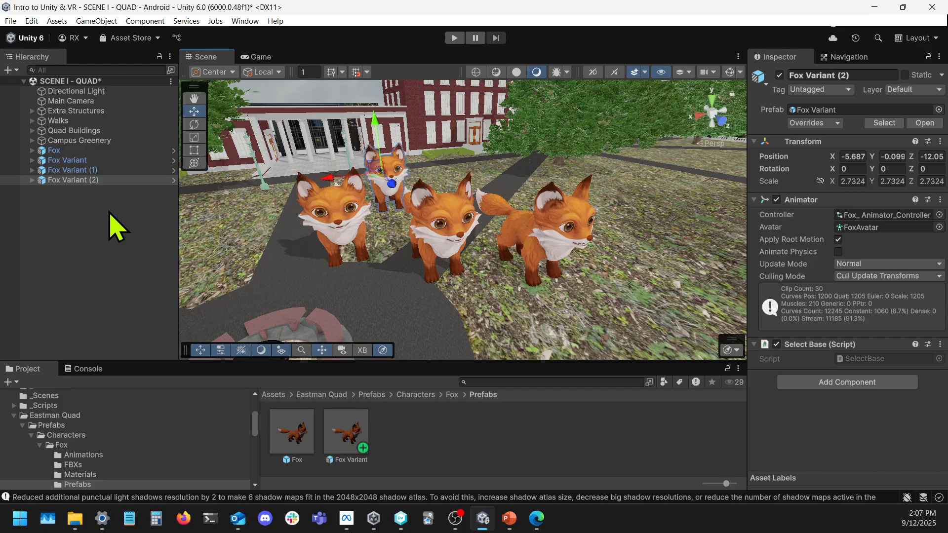
click(94, 208)
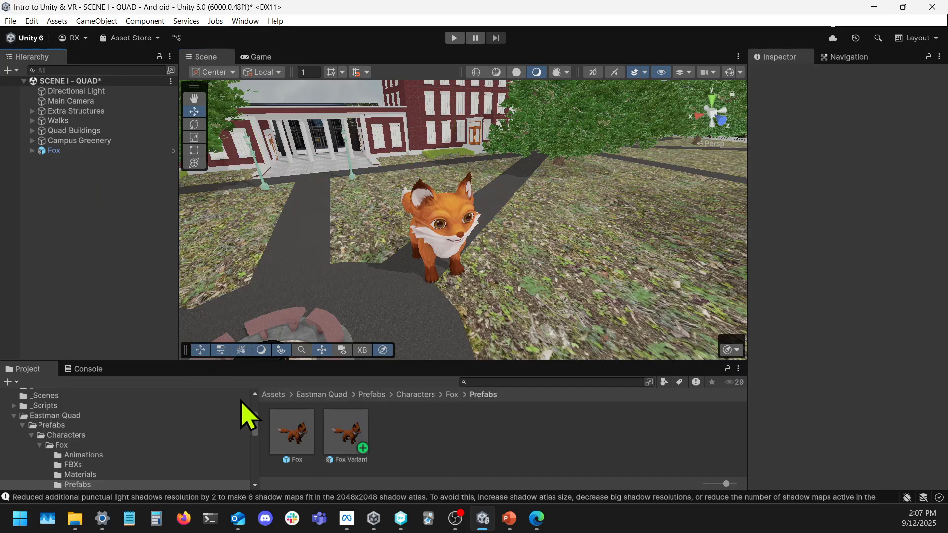
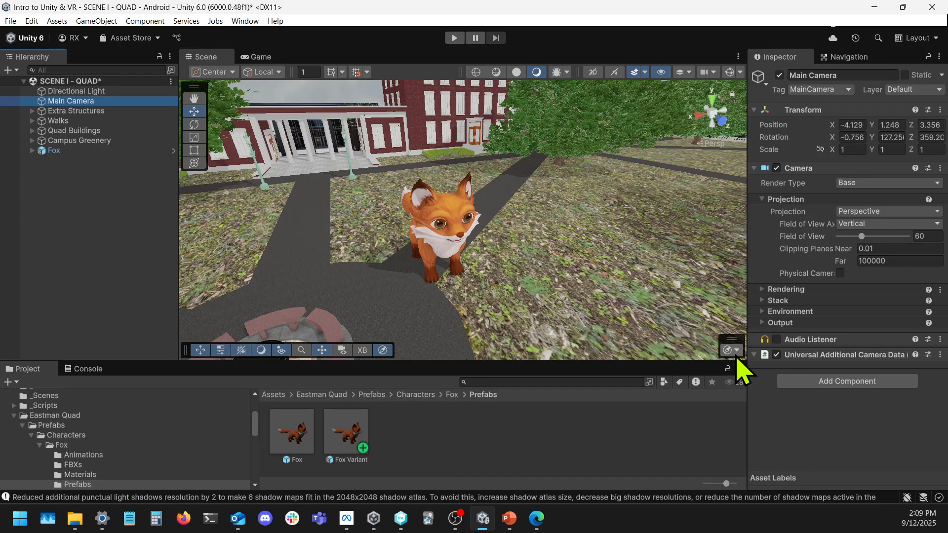
- Show the Main Camera's preview overlay in the Scene view and turn on the scene gizmos
right_drag(531, 355, 525, 240)
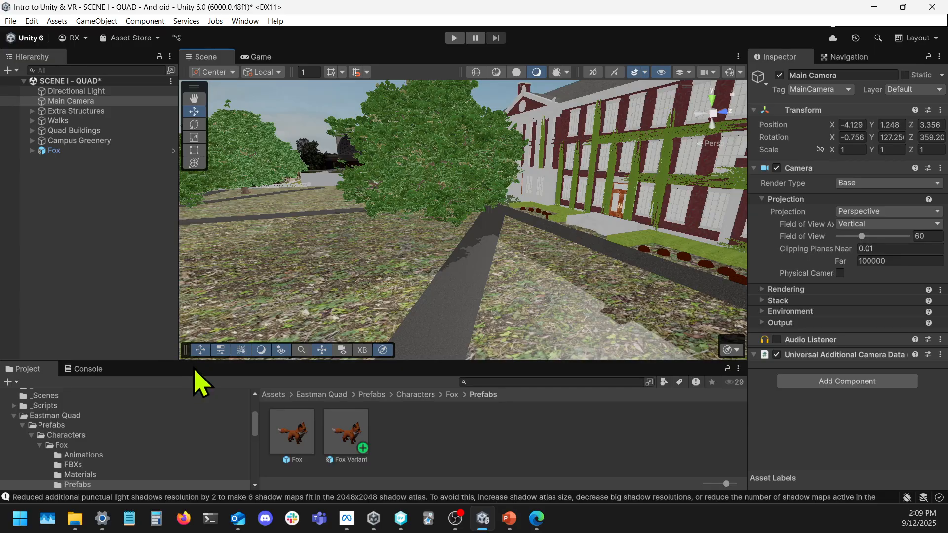
click(347, 350)
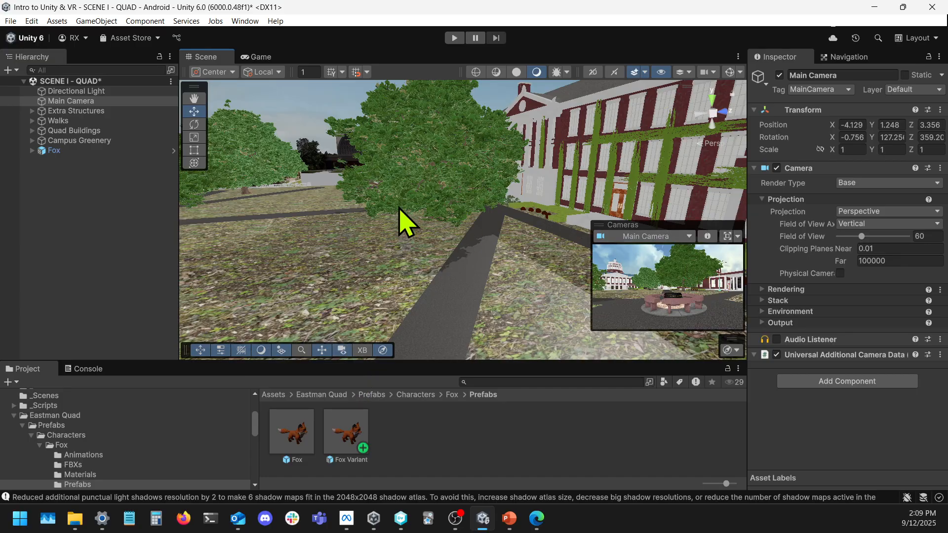
right_drag(398, 207, 313, 214)
scroll(355, 198, up, 3)
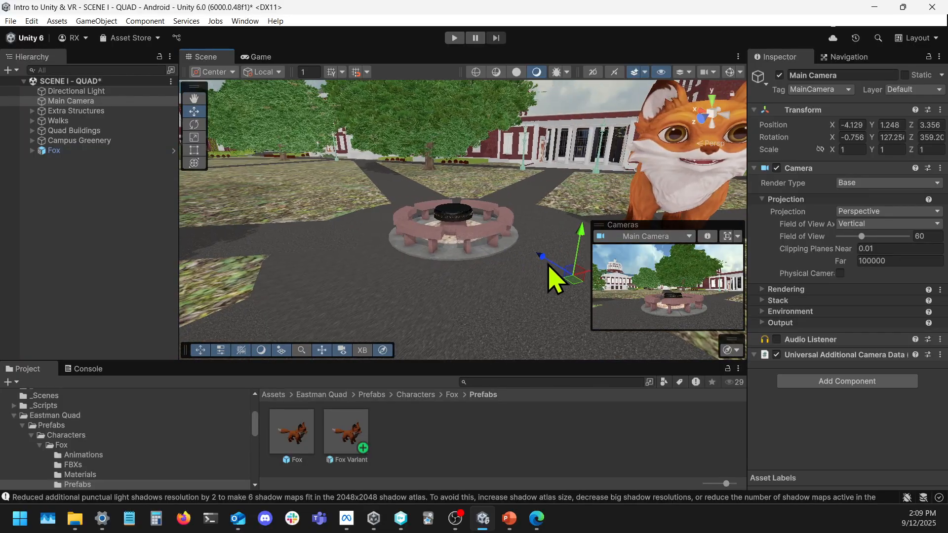
right_drag(489, 219, 476, 243)
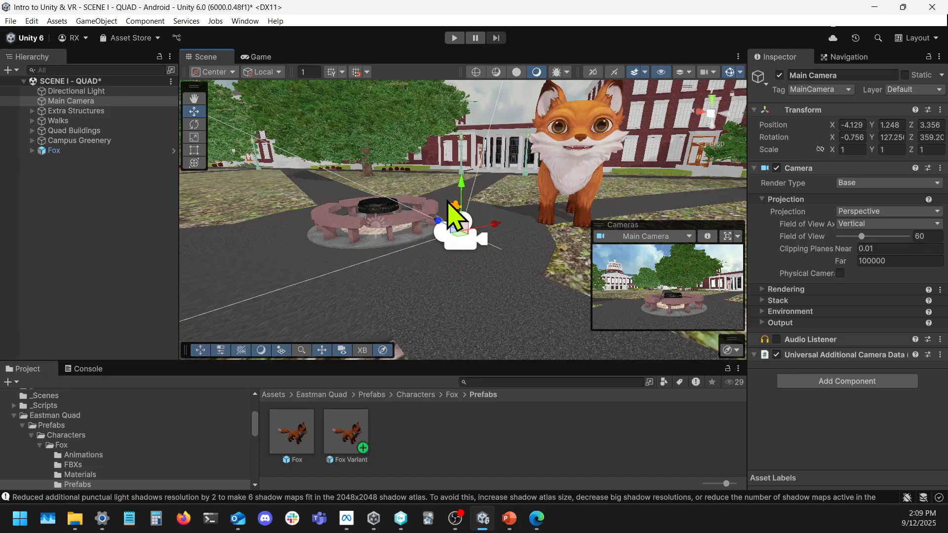
- Focus on the Directional Light, deselect it, and toggle the scene gizmos off and back on
click(58, 92)
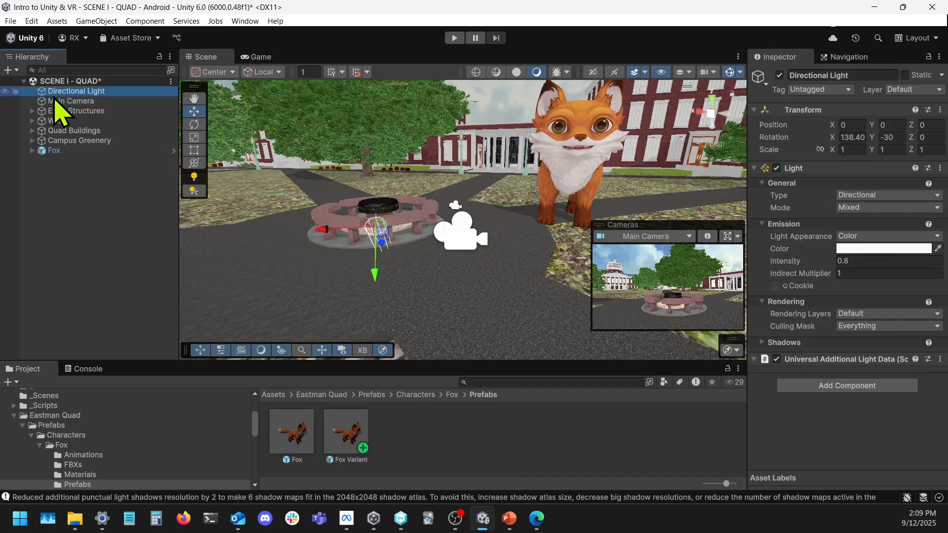
key(f)
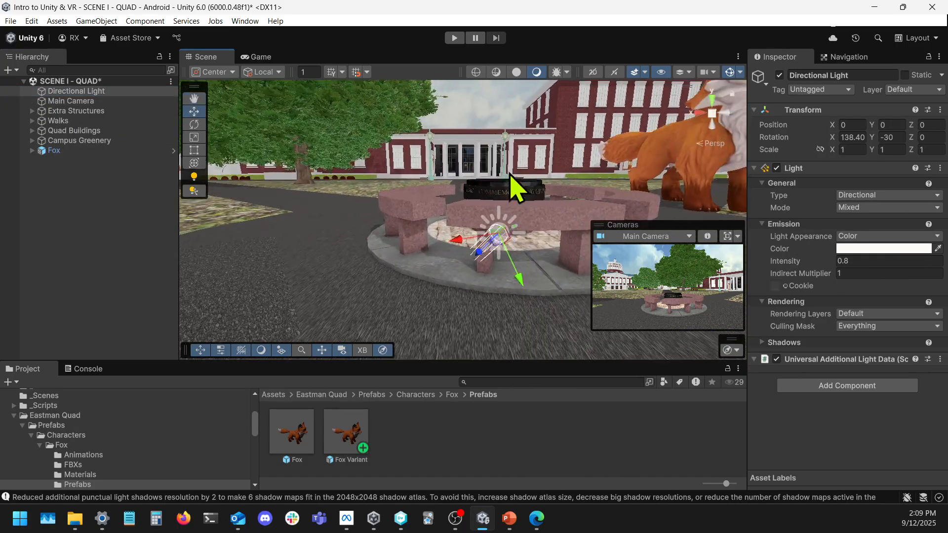
click(131, 245)
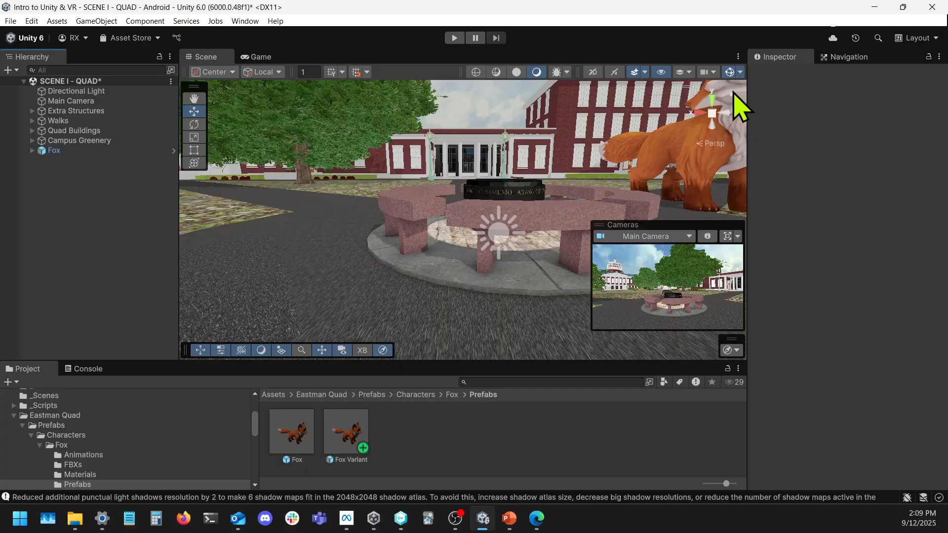
click(730, 75)
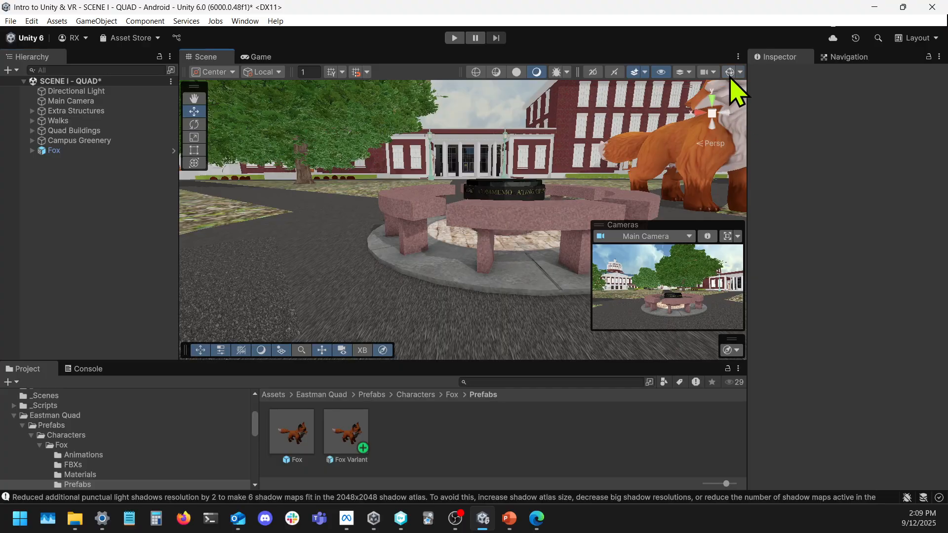
click(731, 74)
- Examine the Main Camera's icon and field-of-view lines from several angles beside the round benches
alt+drag(447, 210, 313, 197)
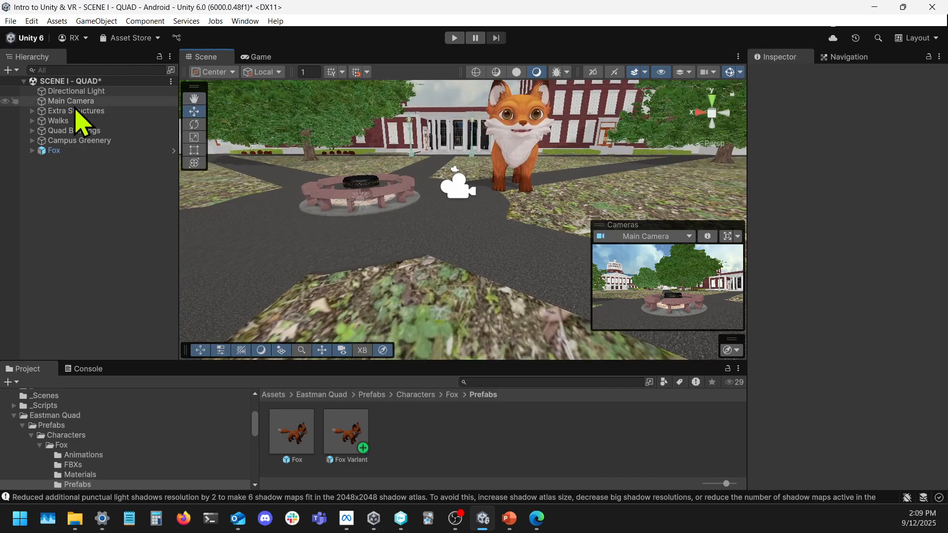
click(71, 100)
alt+drag(523, 212, 543, 207)
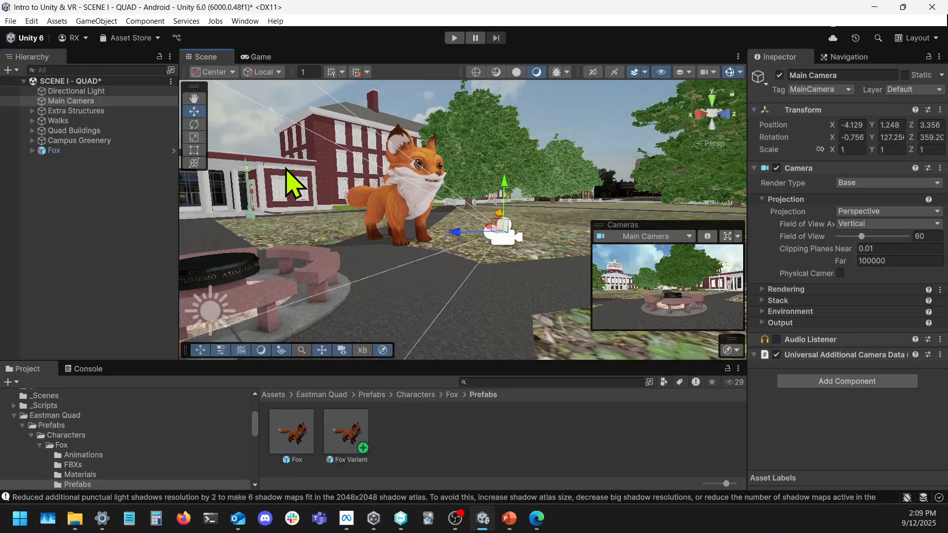
alt+drag(501, 245, 409, 237)
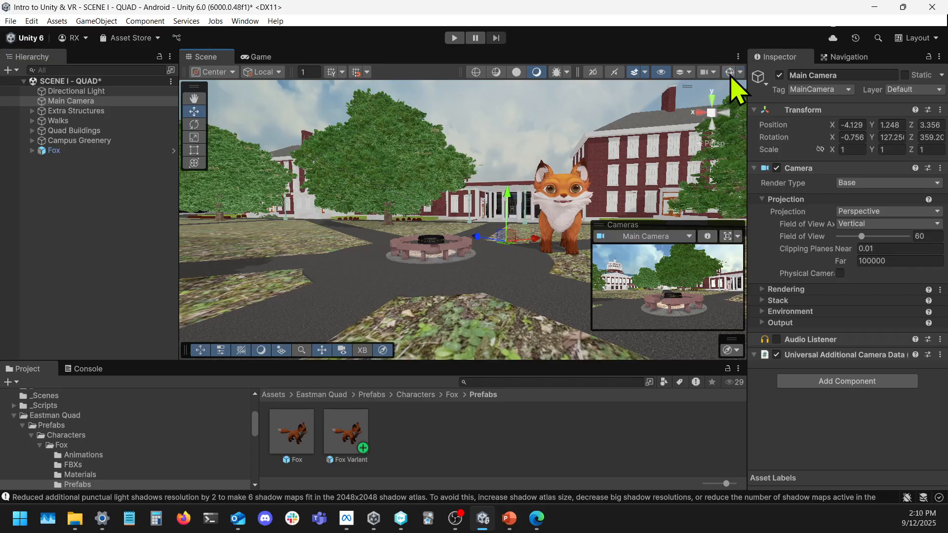
key(w)
right_drag(547, 234, 539, 252)
key(w)
alt+drag(540, 254, 466, 265)
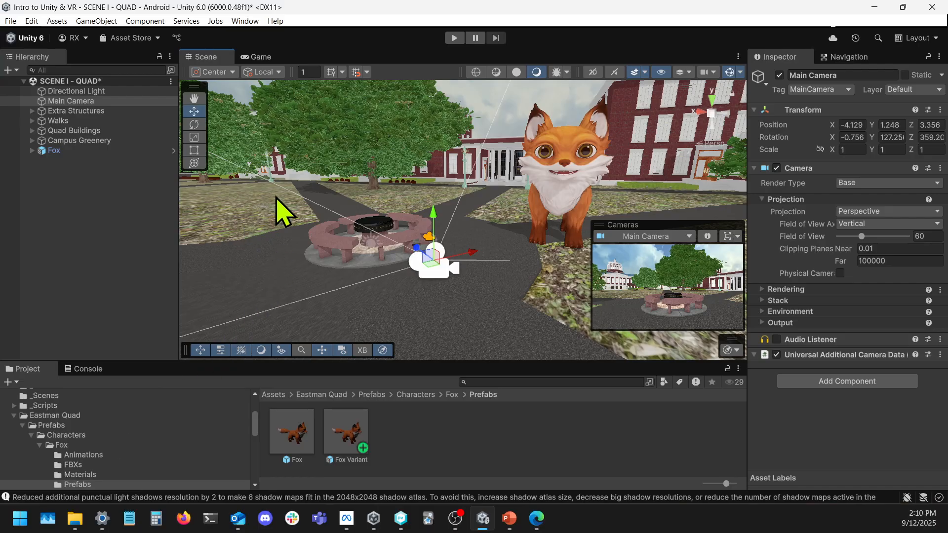
- Focus the Scene view on the Main Camera, fly away across the quad, and focus on the camera again
click(83, 103)
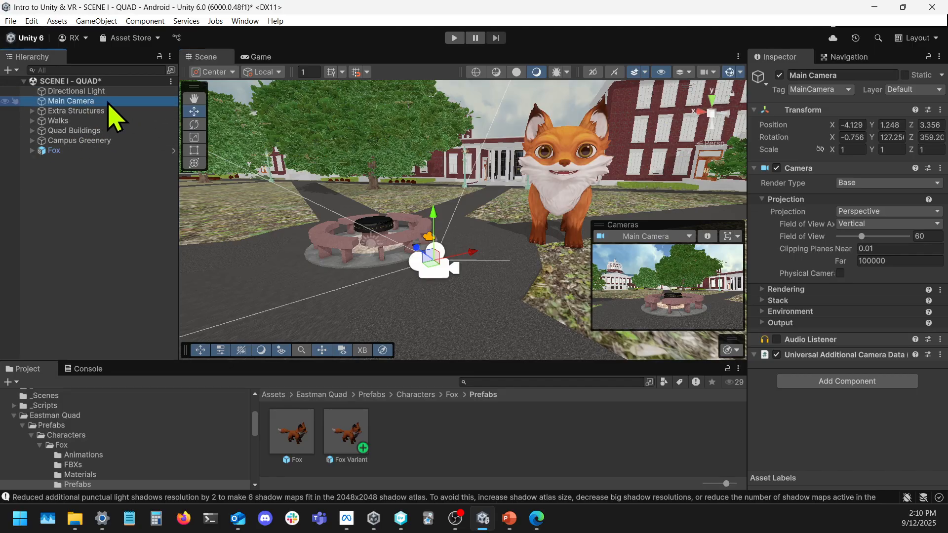
double_click(82, 102)
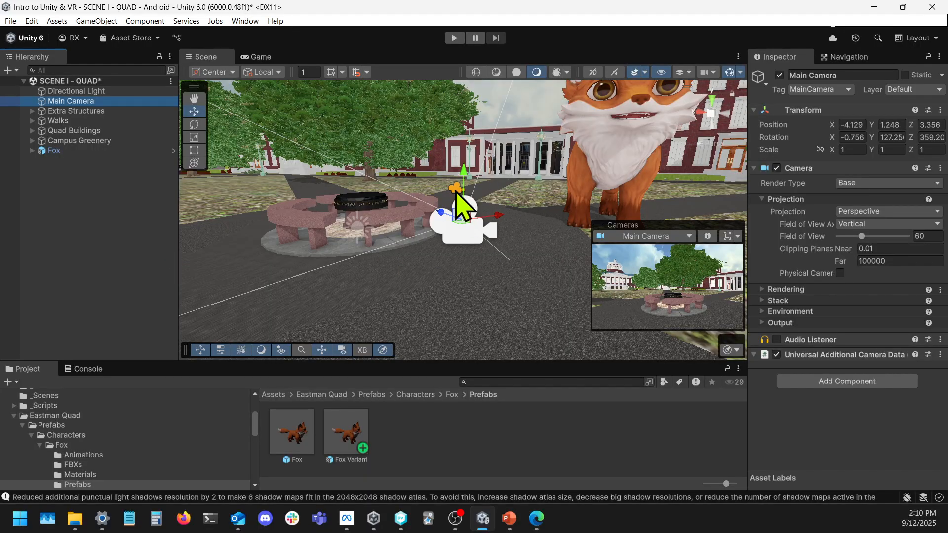
right_drag(348, 218, 604, 118)
key(w)
double_click(79, 100)
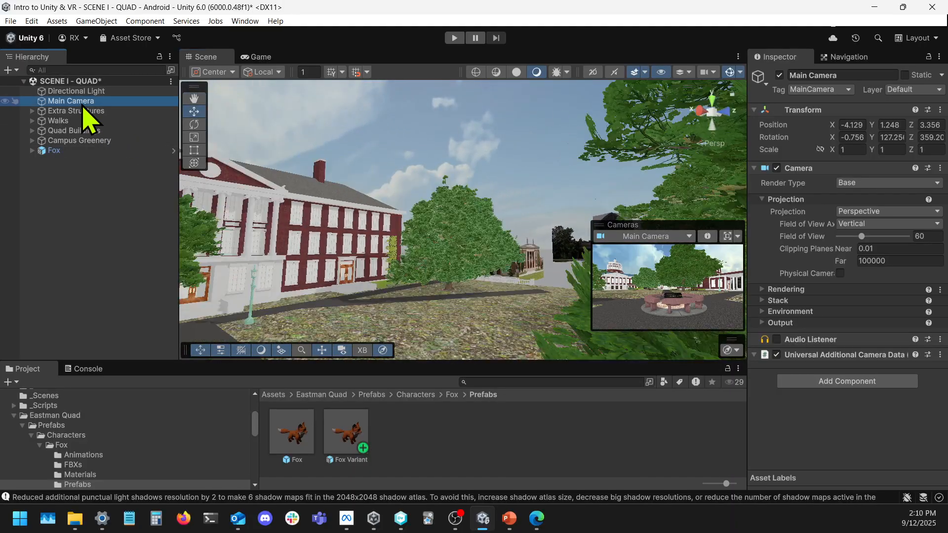
double_click(80, 102)
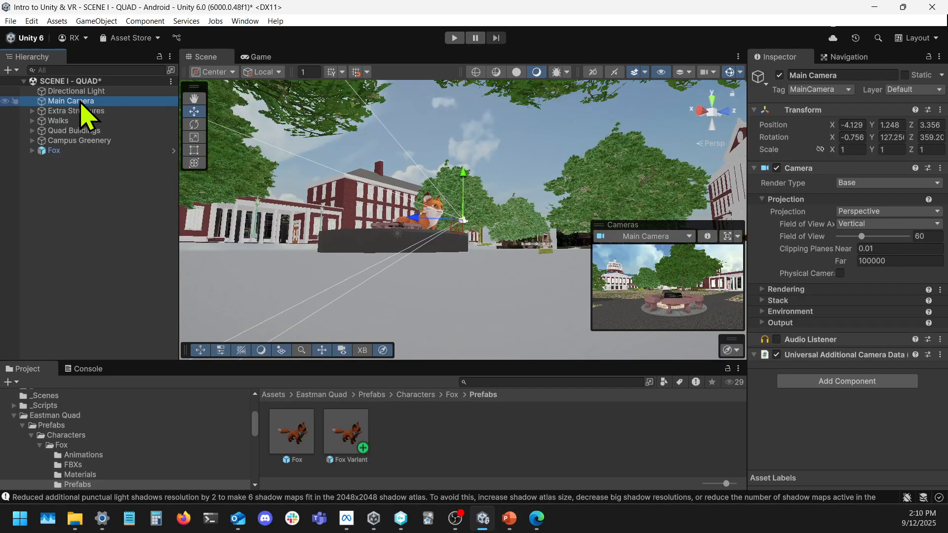
right_drag(486, 186, 503, 159)
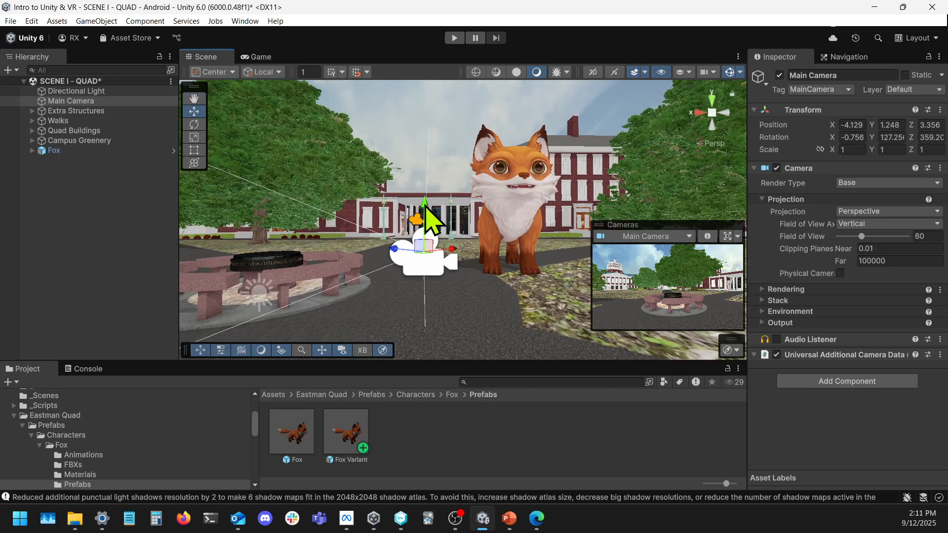
- Select the Fox and the Directional Light in turn, and refocus the Scene view on the Main Camera
right_drag(429, 220, 452, 182)
click(452, 183)
drag(443, 142, 453, 177)
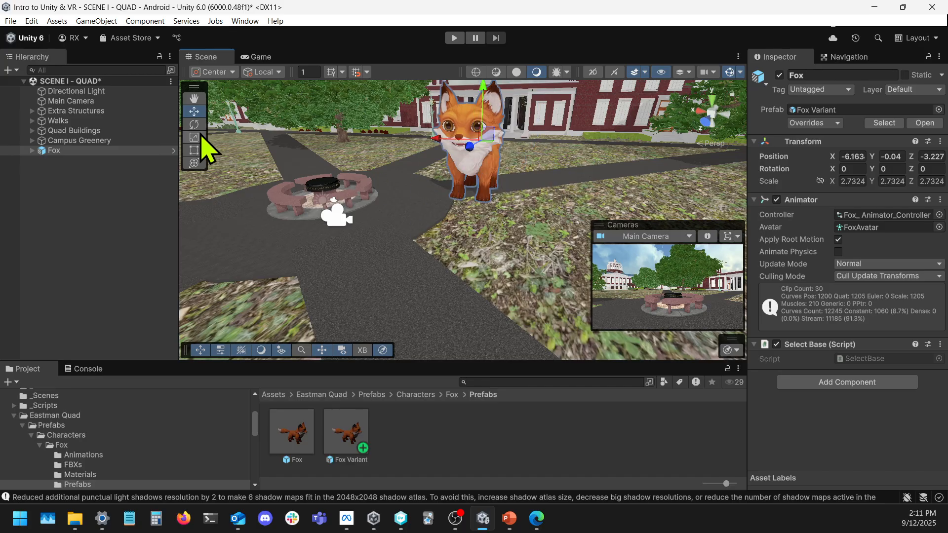
click(89, 93)
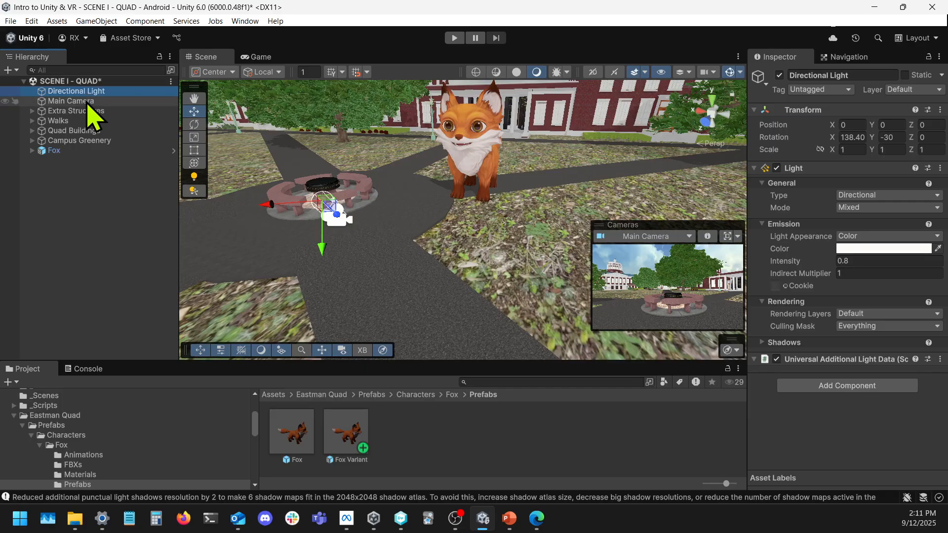
click(111, 101)
key(f)
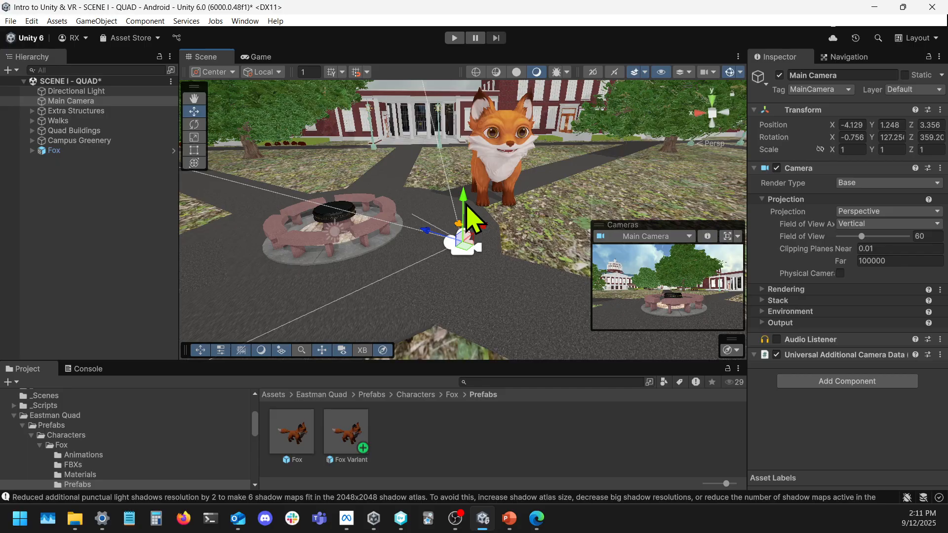
- Raise the Main Camera to a height of about 3.86 and turn it around its vertical axis to about 183° toward the Fox
drag(468, 208, 474, 61)
mouse_move(426, 212)
right_down()
mouse_move(498, 83)
mouse_move(438, 161)
mouse_move(428, 228)
right_up()
key(w)
key(s)
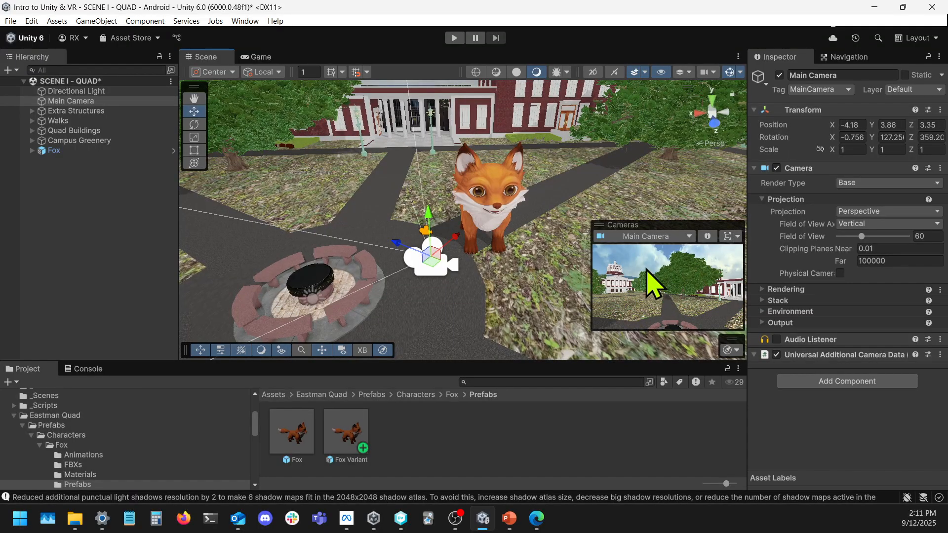
key(e)
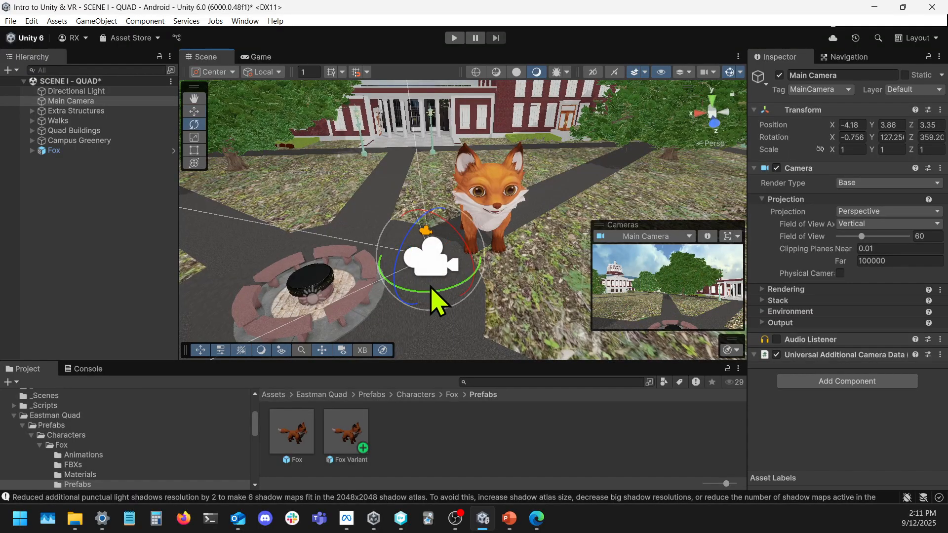
drag(447, 304, 343, 318)
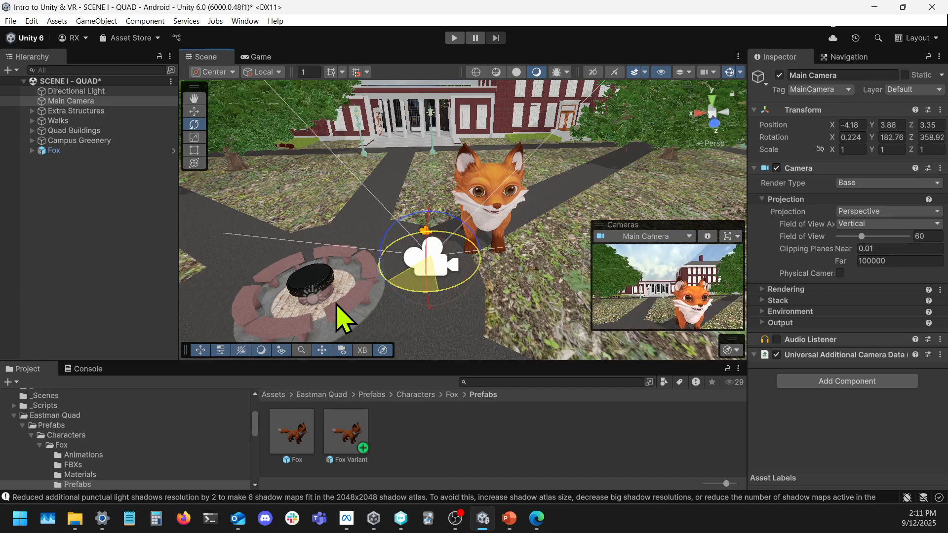
- Move the Main Camera behind the Fox to about X -7.13, Y 3.78, Z -6.54, turned to about 348° around Y
key(w)
drag(439, 253, 204, 181)
key(e)
key(w)
drag(397, 137, 500, 170)
key(e)
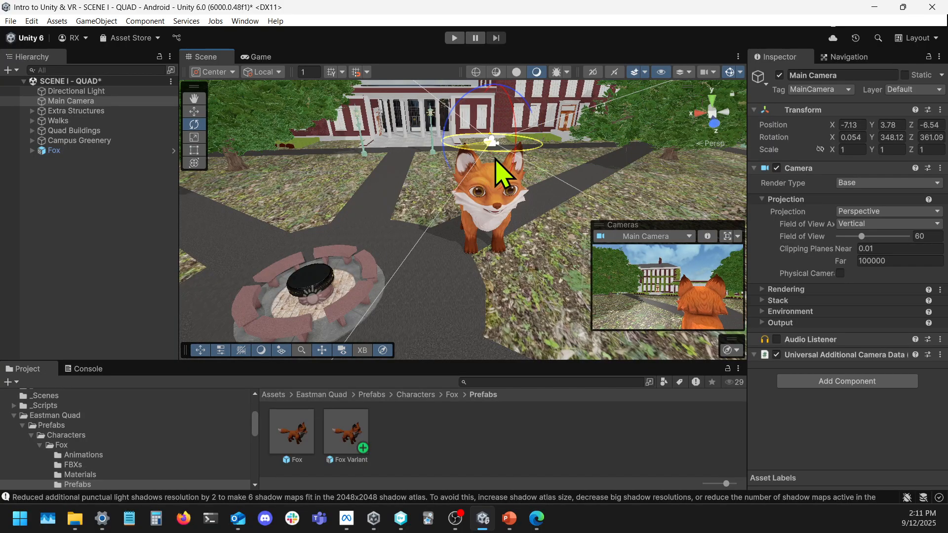
- Line the Main Camera up behind the Fox at about X -5.98, Z -6.67, turned to about 364.8° around Y
right_drag(383, 171, 494, 269)
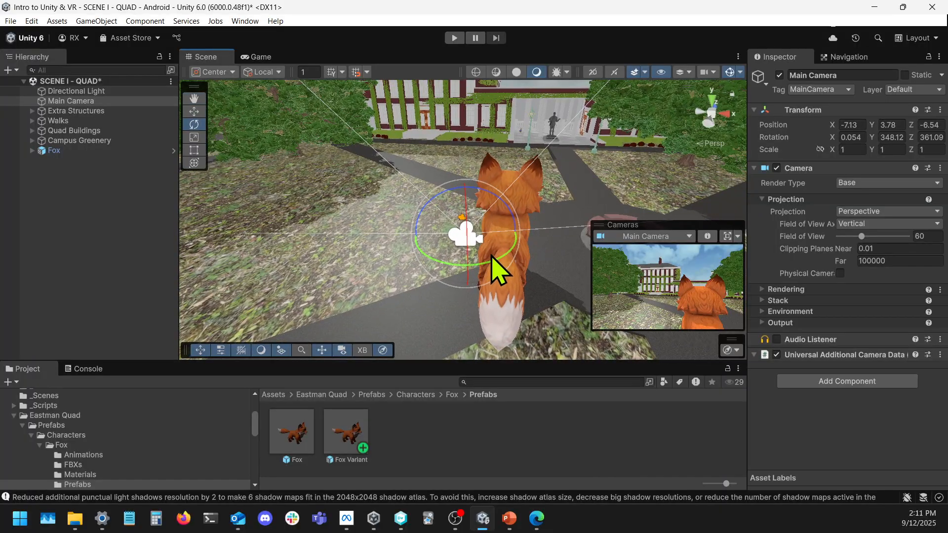
drag(496, 271, 547, 270)
key(w)
key(e)
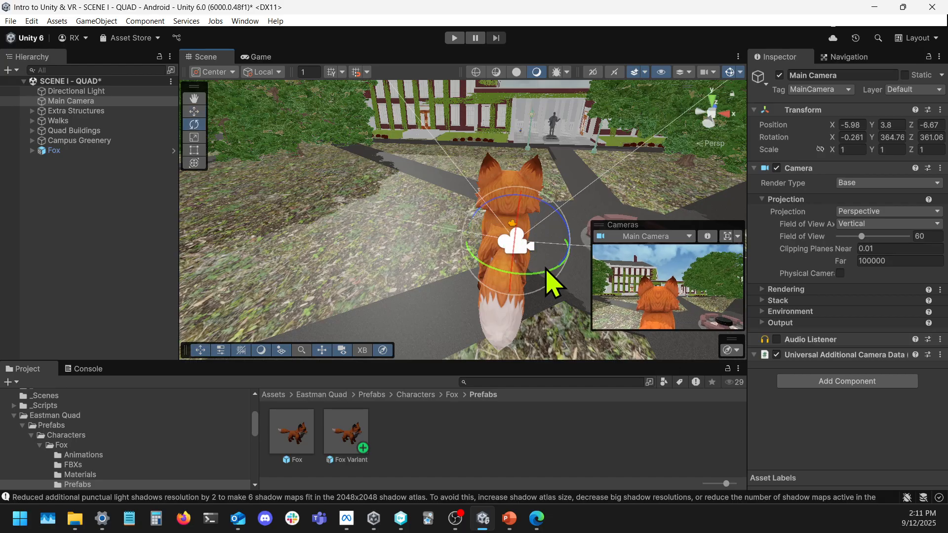
- Set the Main Camera's rotation to 0 on X, Y and Z
click(857, 137)
click(893, 138)
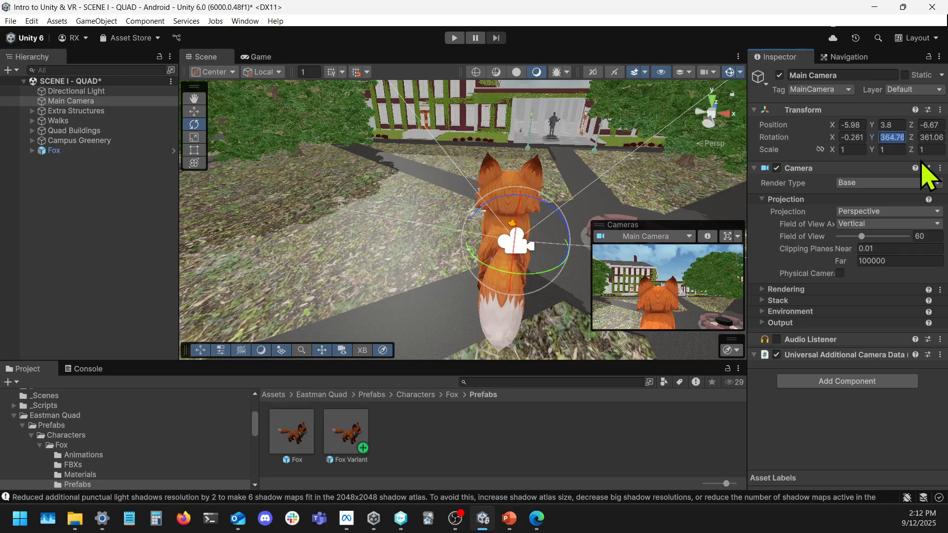
text(0)
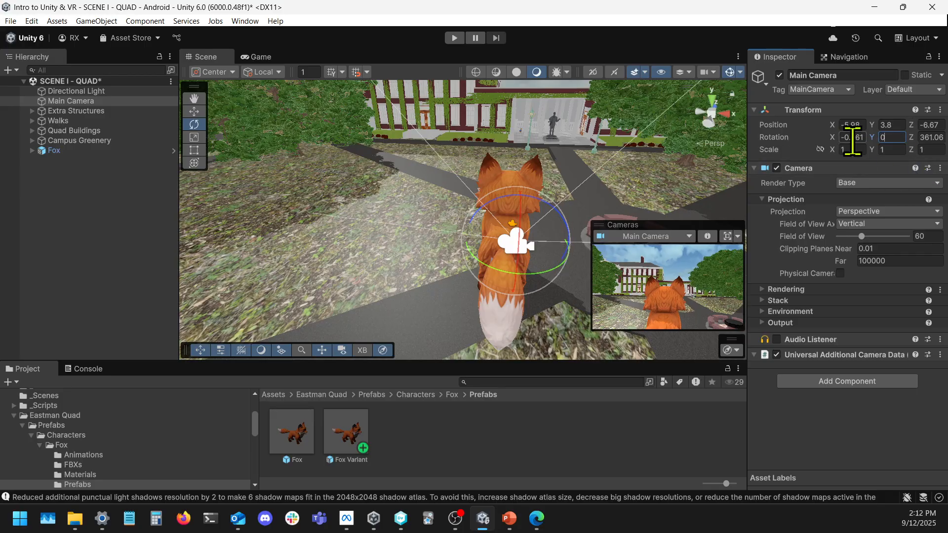
click(853, 139)
text(0)
click(934, 141)
text(0)
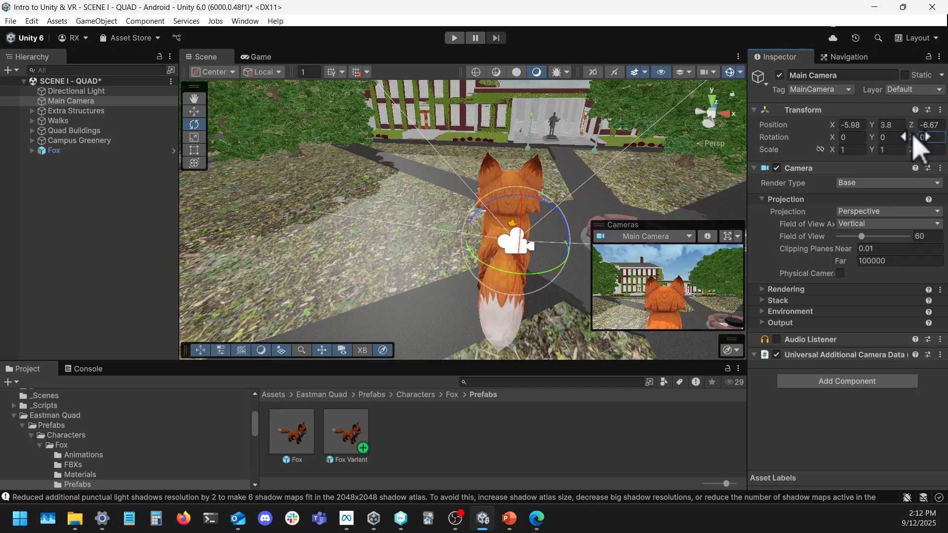
- Nudge the Main Camera along its X axis to about -6.14, centring the Fox's back in its preview
key(w)
right_drag(625, 218, 528, 217)
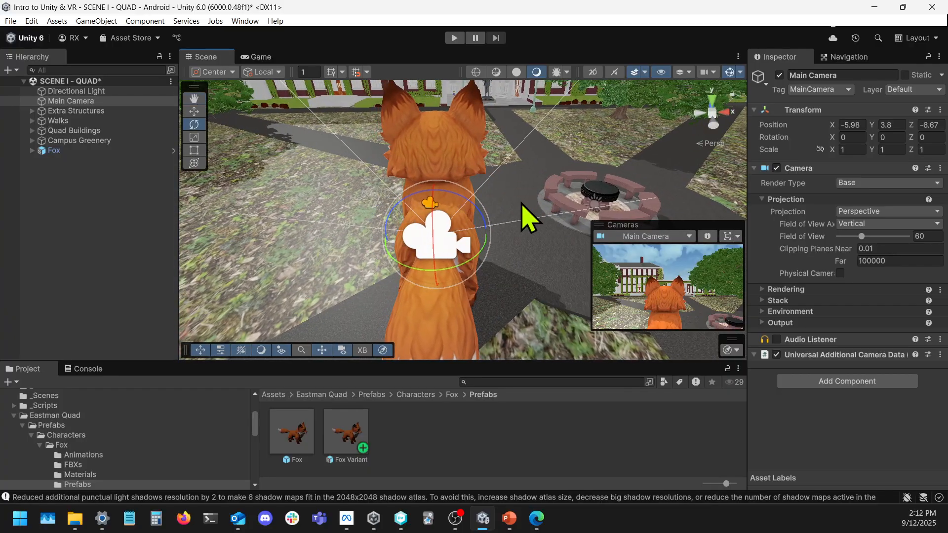
key(w)
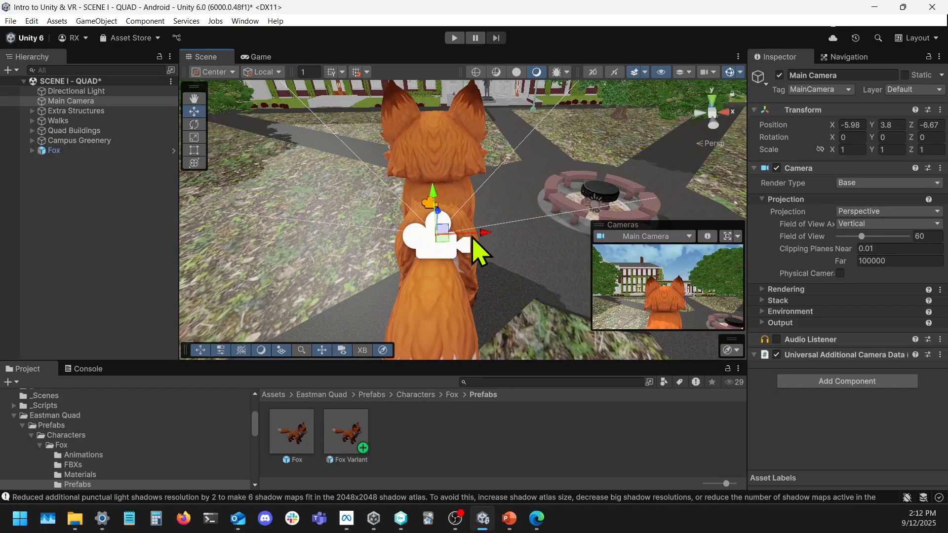
drag(479, 234, 473, 240)
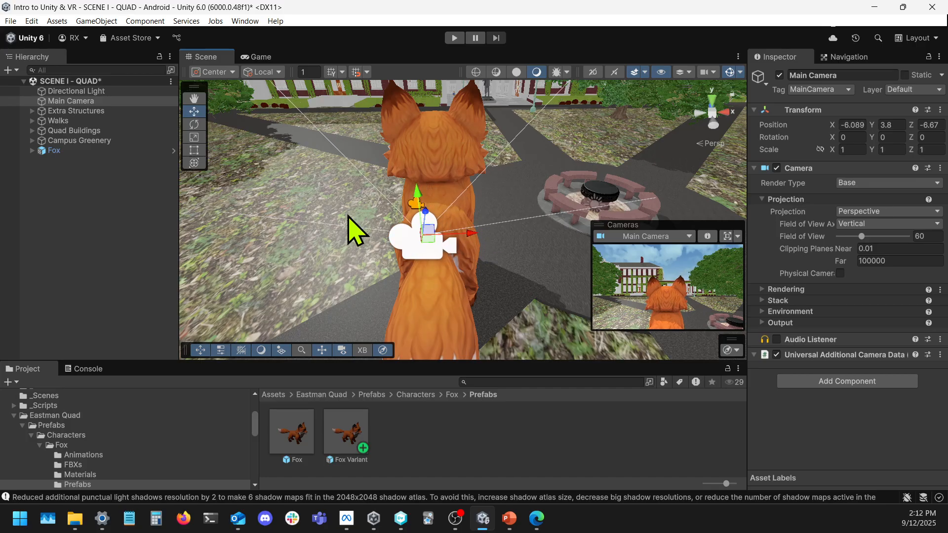
drag(469, 236, 462, 235)
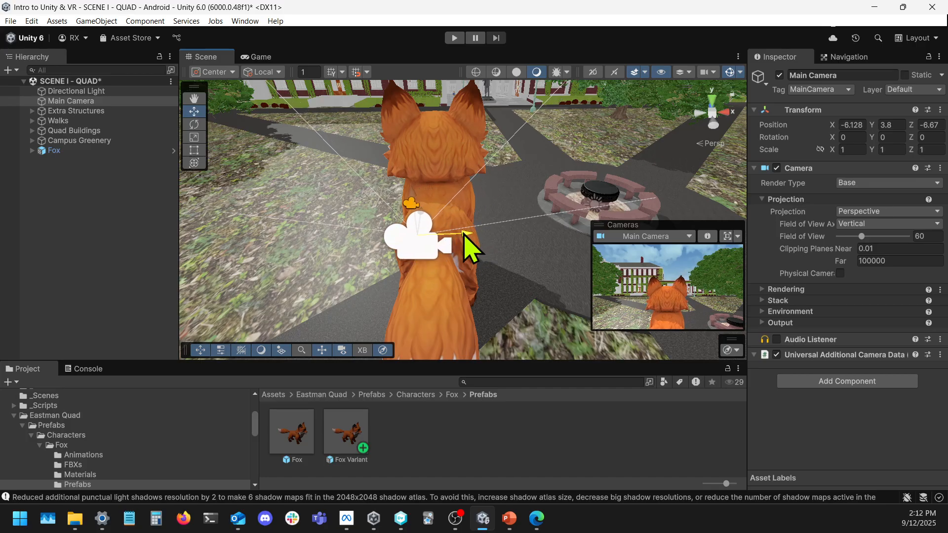
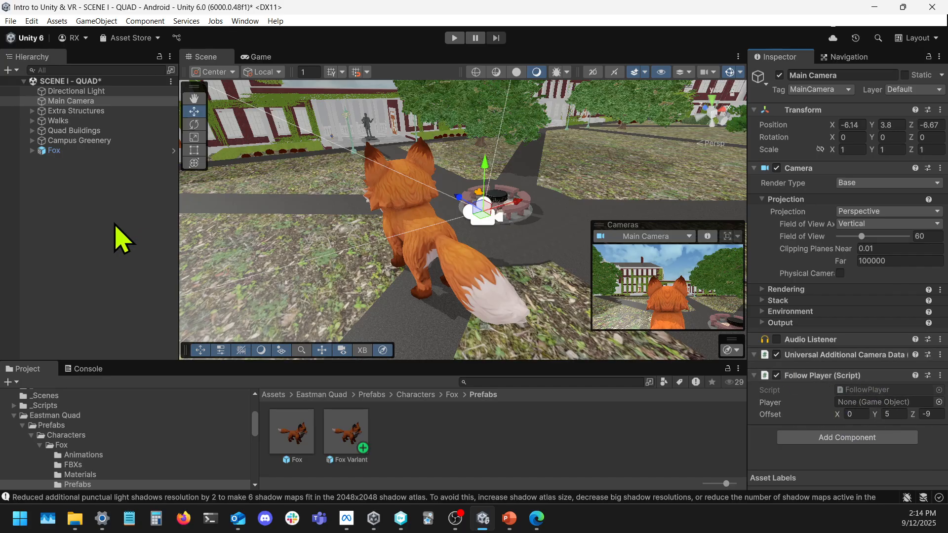
- Assign the scene's Fox as the Player of the Main Camera's Follow Player script, and undo the assignment
drag(68, 150, 91, 222)
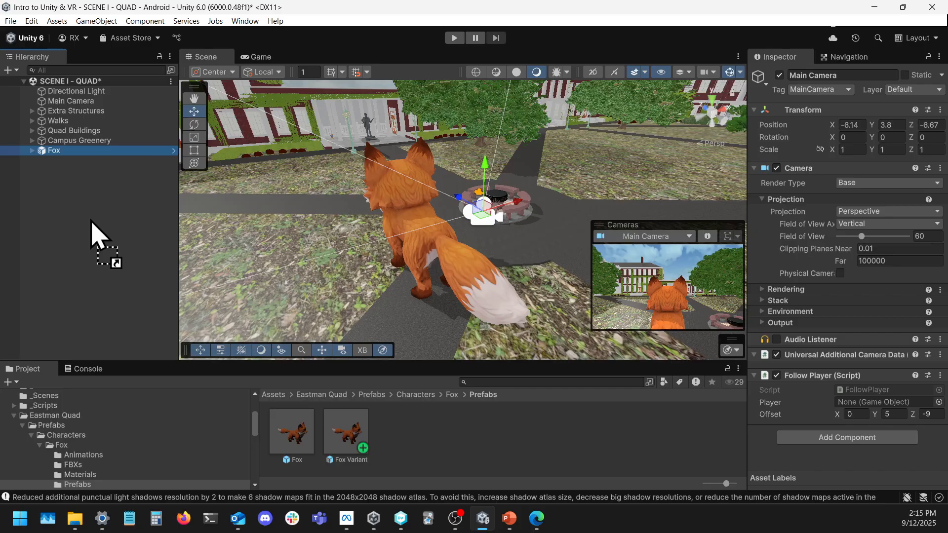
drag(90, 222, 99, 218)
click(105, 159)
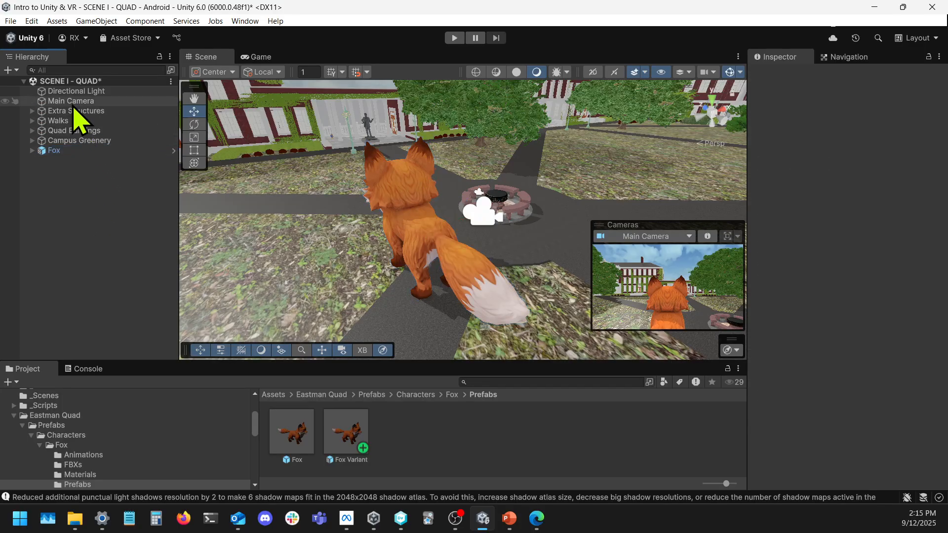
drag(74, 102, 867, 408)
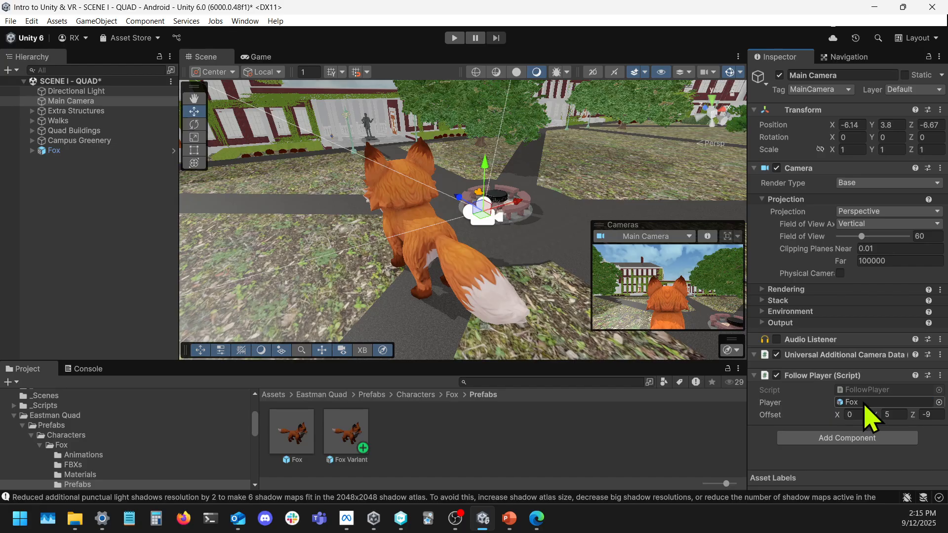
key(ctrl+z)
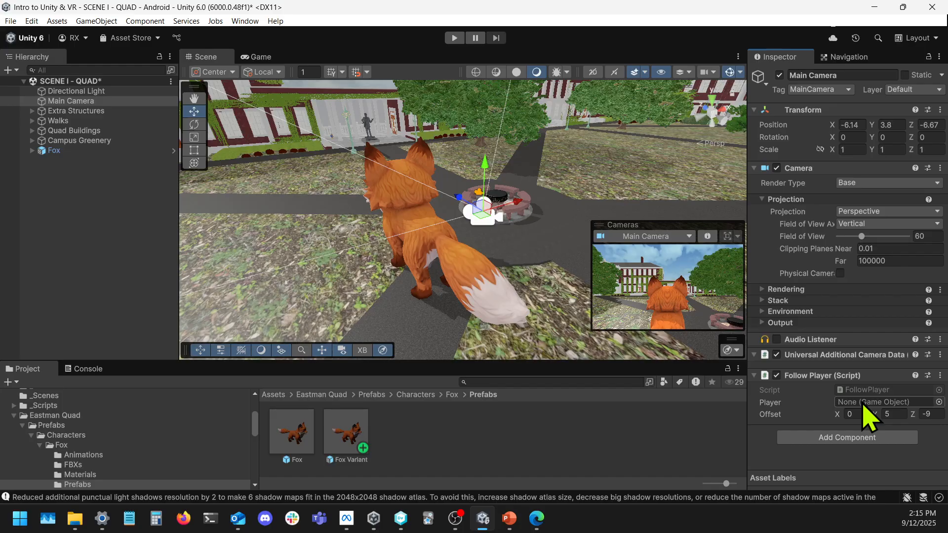
- Search the object picker for "fox" and assign the Fox as the Follow Player script's Player, confirming it with the scene's Fox object
click(940, 402)
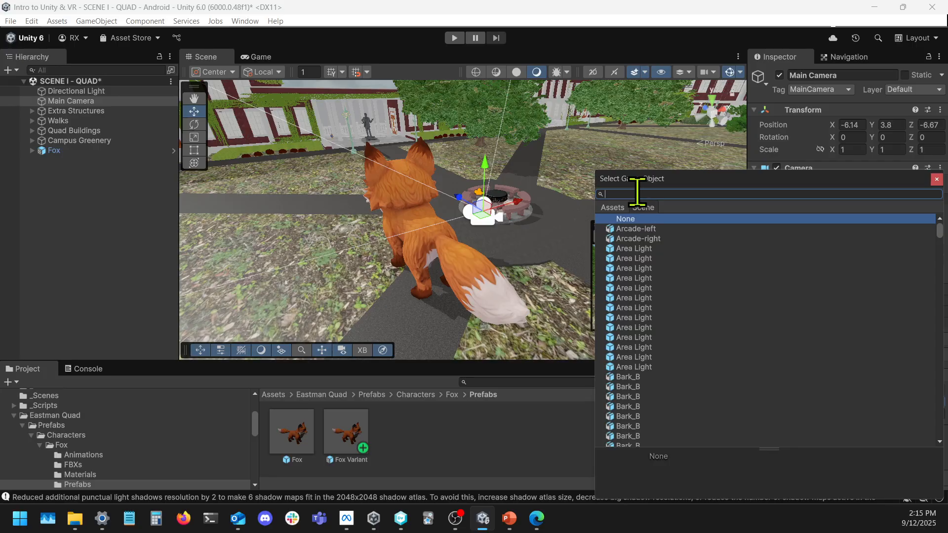
text(fox)
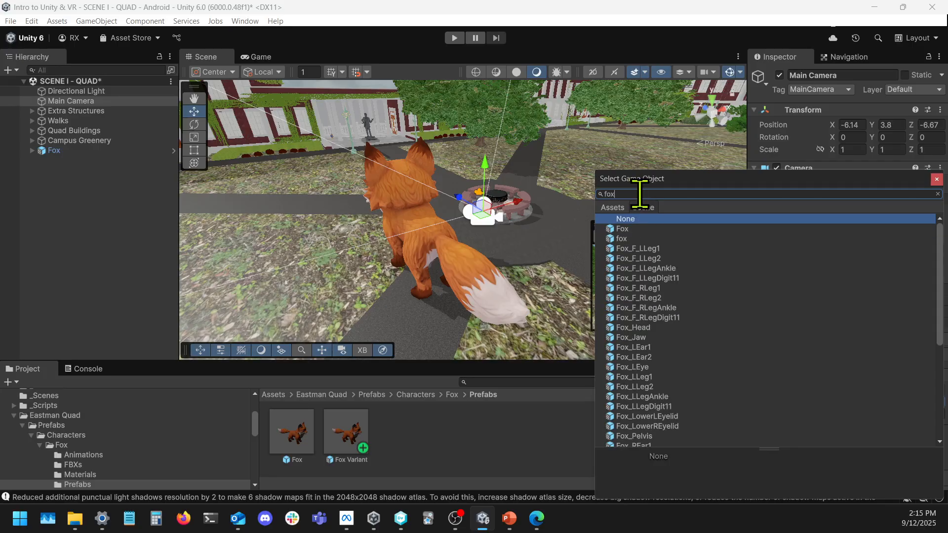
click(627, 229)
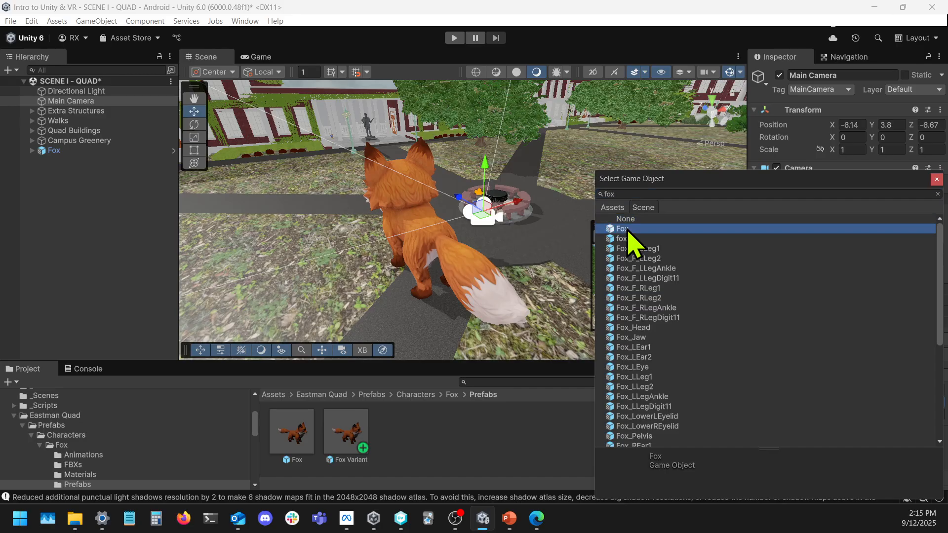
double_click(628, 230)
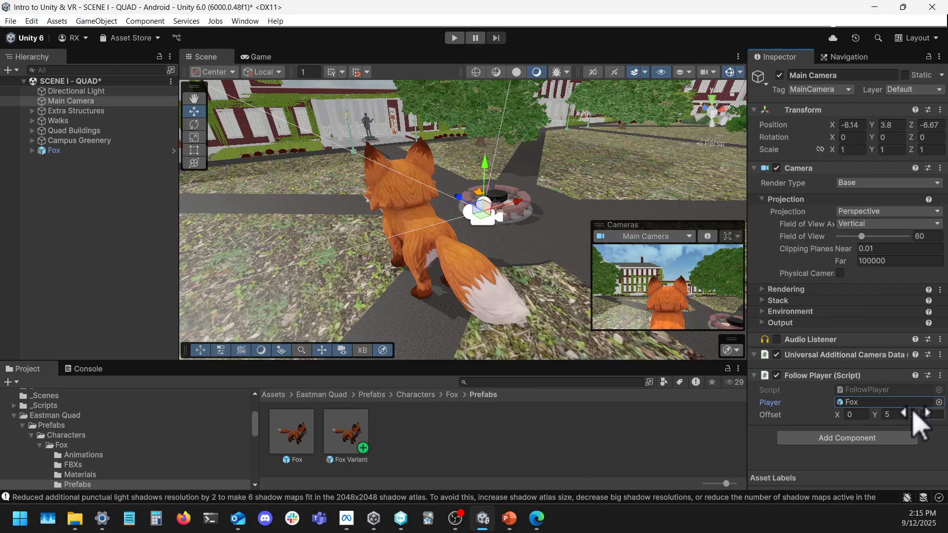
drag(53, 151, 860, 403)
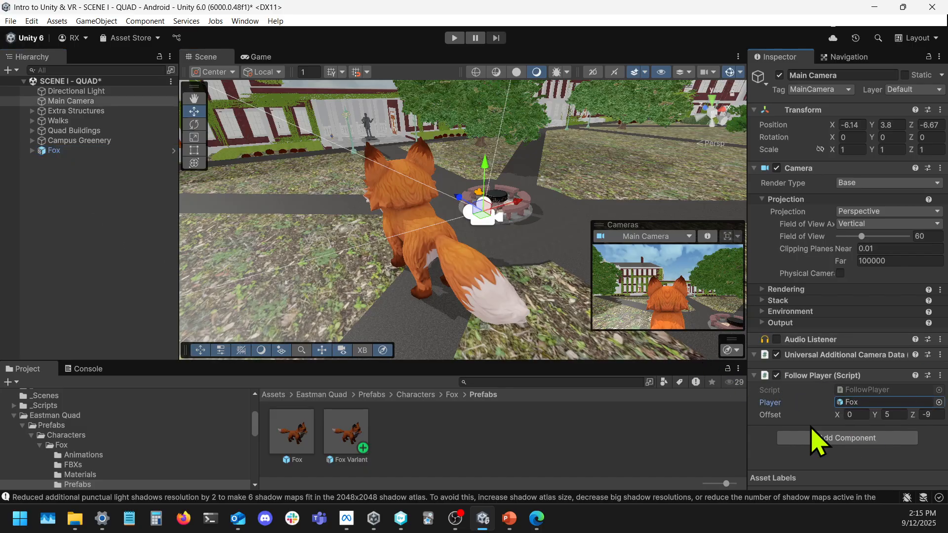
- Play-test the scene by walking the Fox forward and to its left, and save the scene after stopping play mode
click(454, 38)
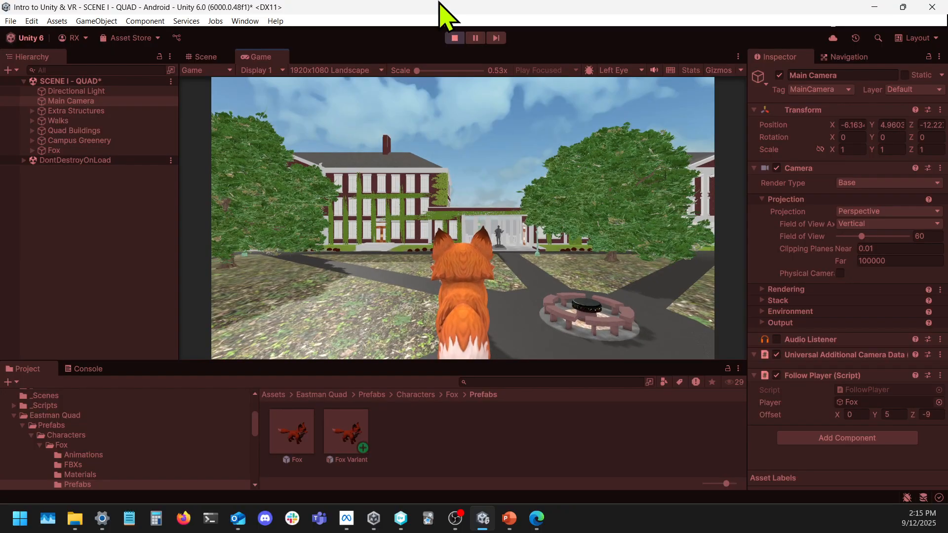
key(w)
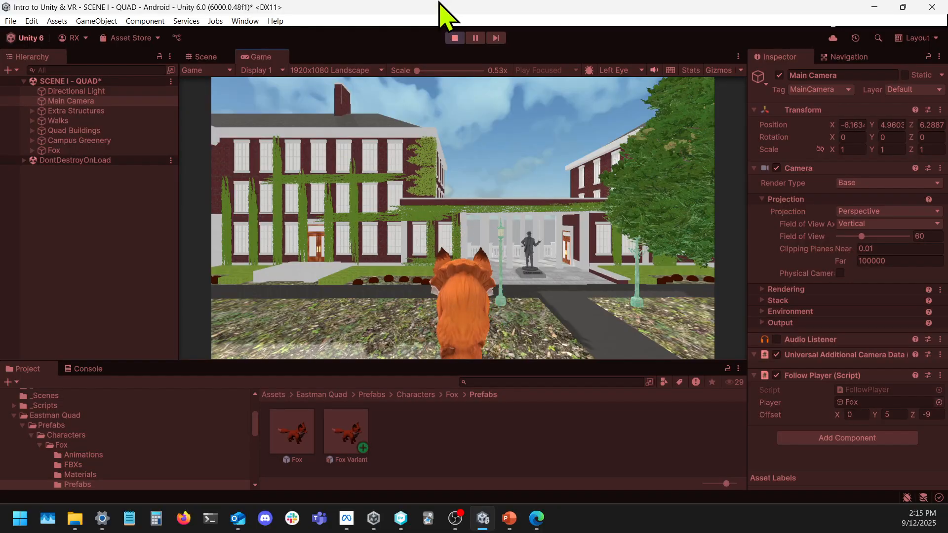
key(w)
key(a)
key(w)
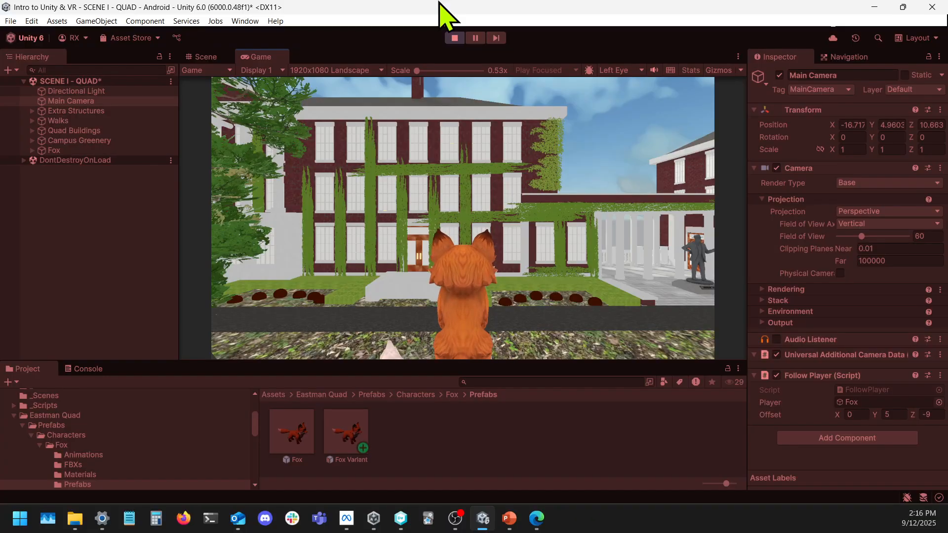
click(454, 38)
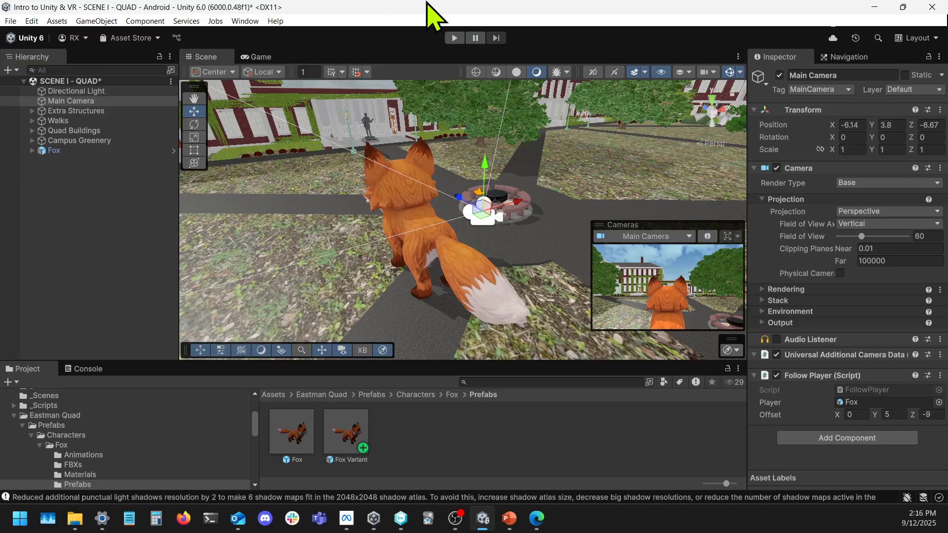
key(ctrl+s)
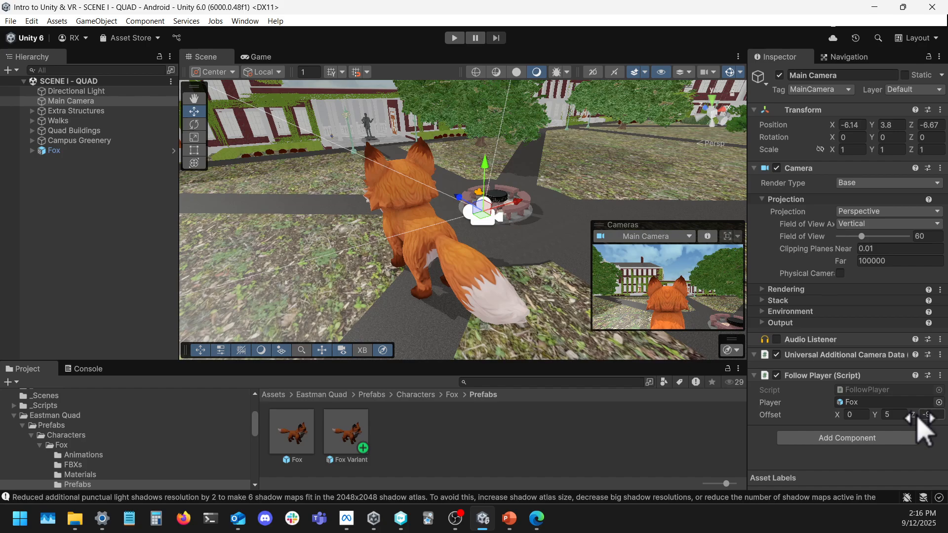
- Set the Follow Player script's offset to 0 on Y and Z, keeping X at 0
click(884, 416)
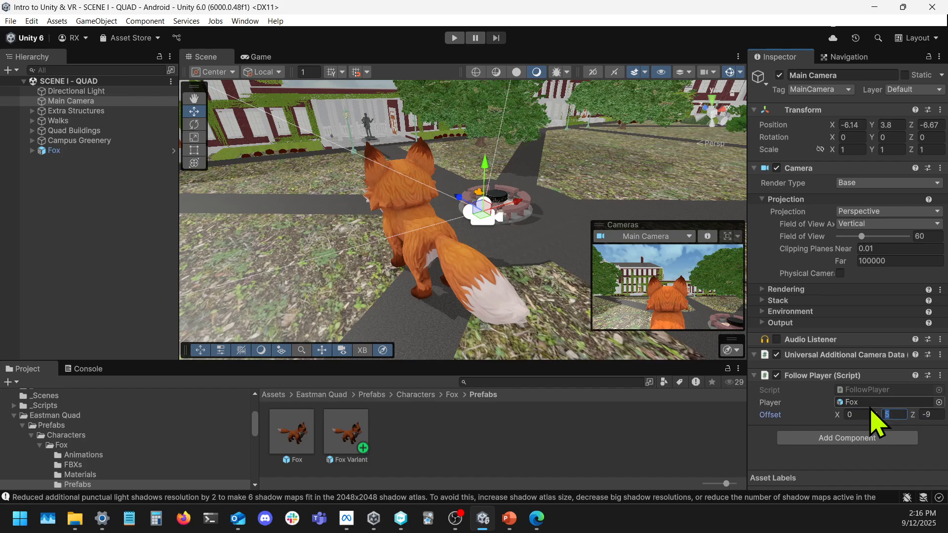
text(0)
click(926, 414)
text(0)
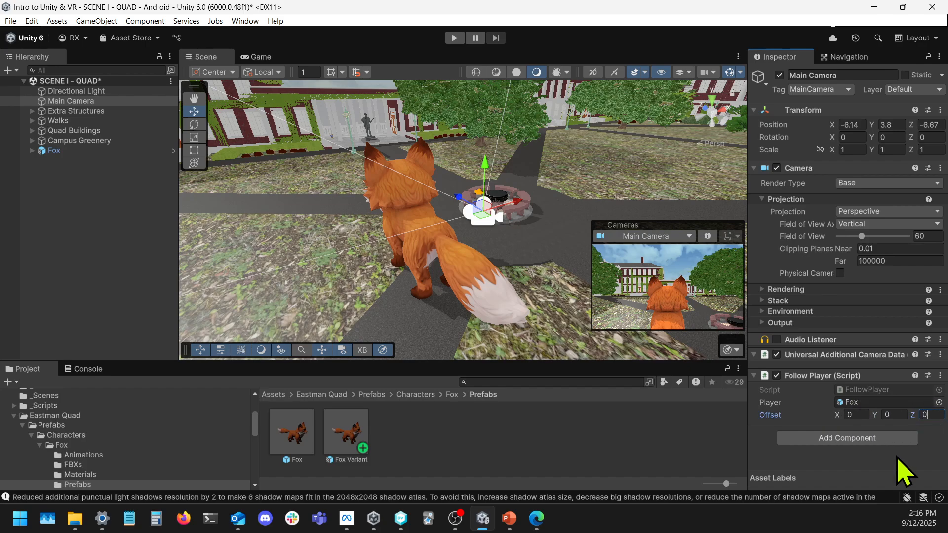
click(851, 414)
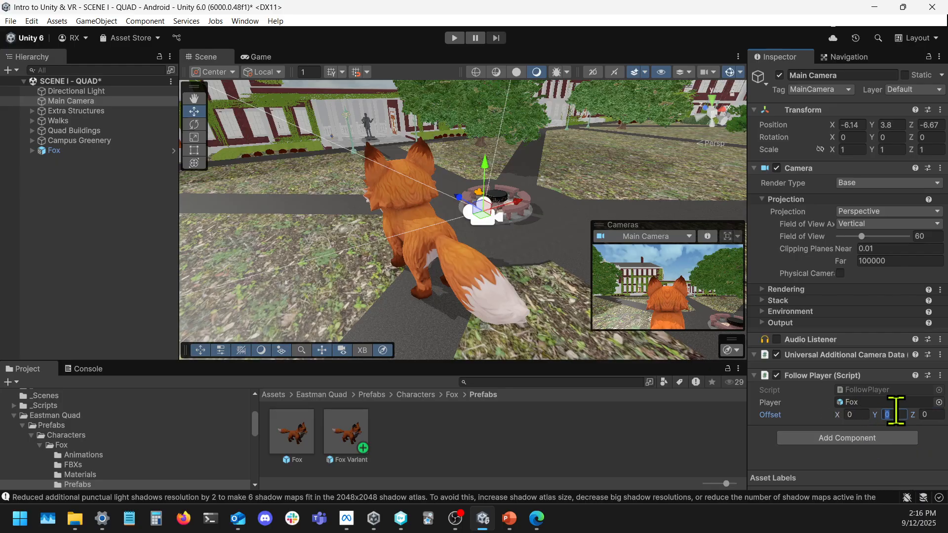
click(930, 412)
click(924, 450)
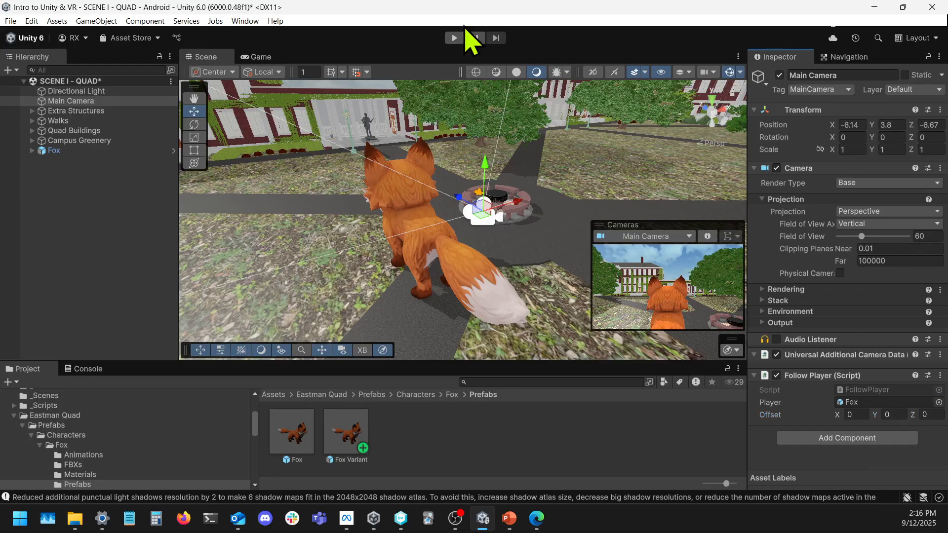
- Play-test the zero camera offset by walking the Fox forward and to its left, comparing the game view with the scene view
click(454, 38)
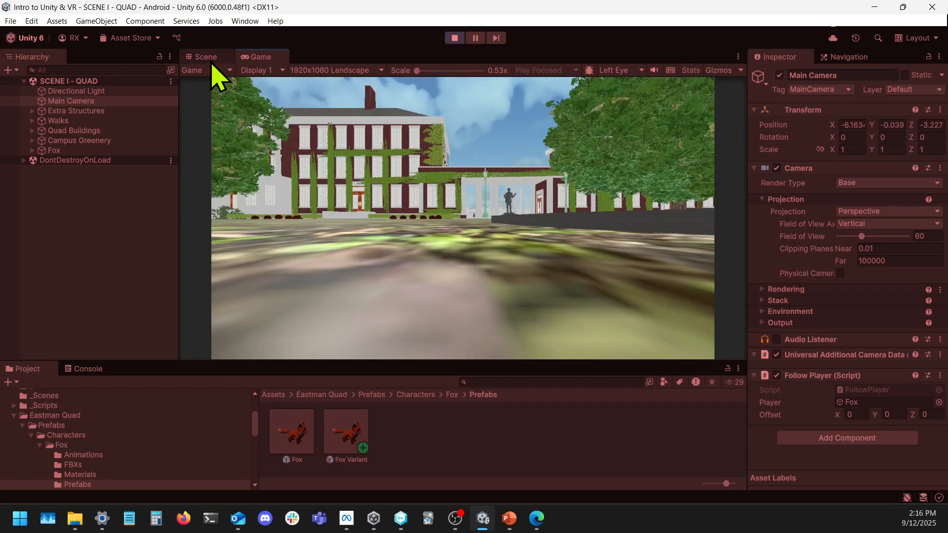
key(w)
key(w)
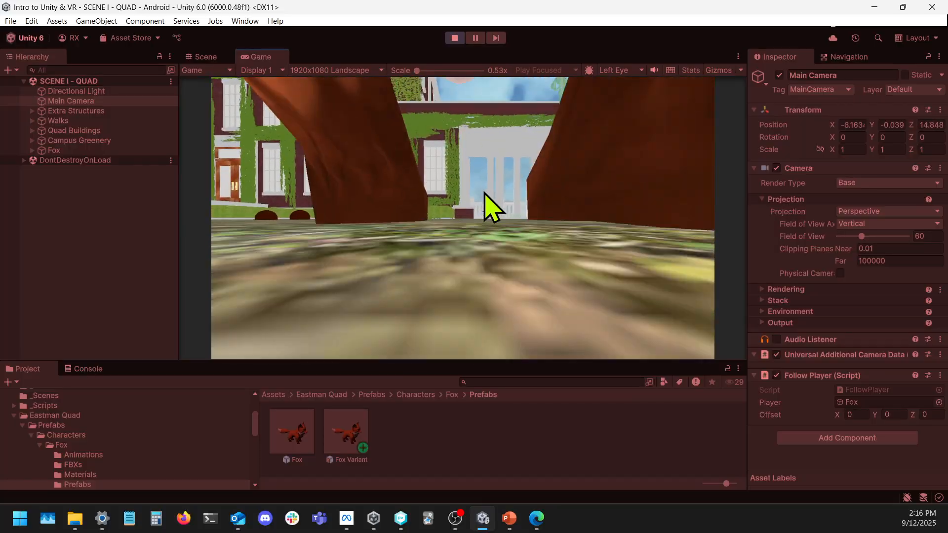
key(a)
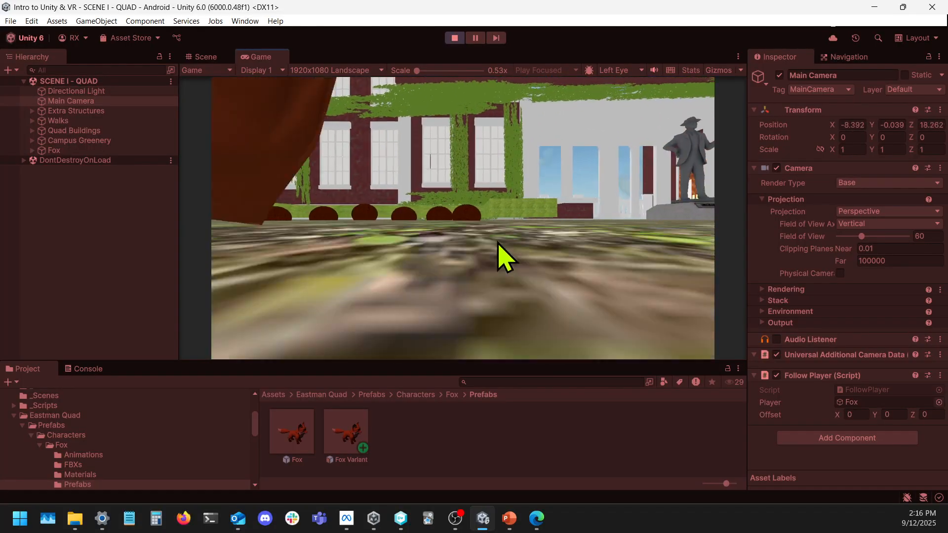
key(w)
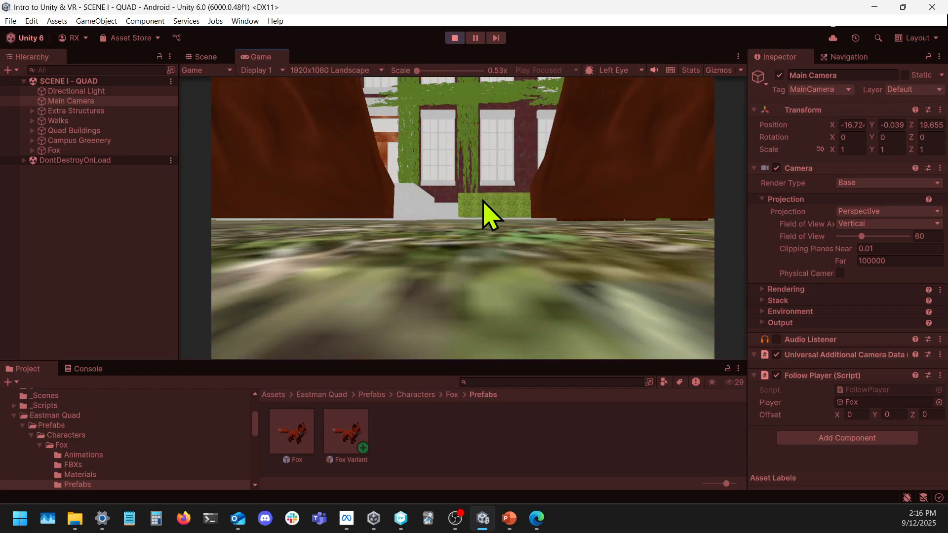
click(205, 57)
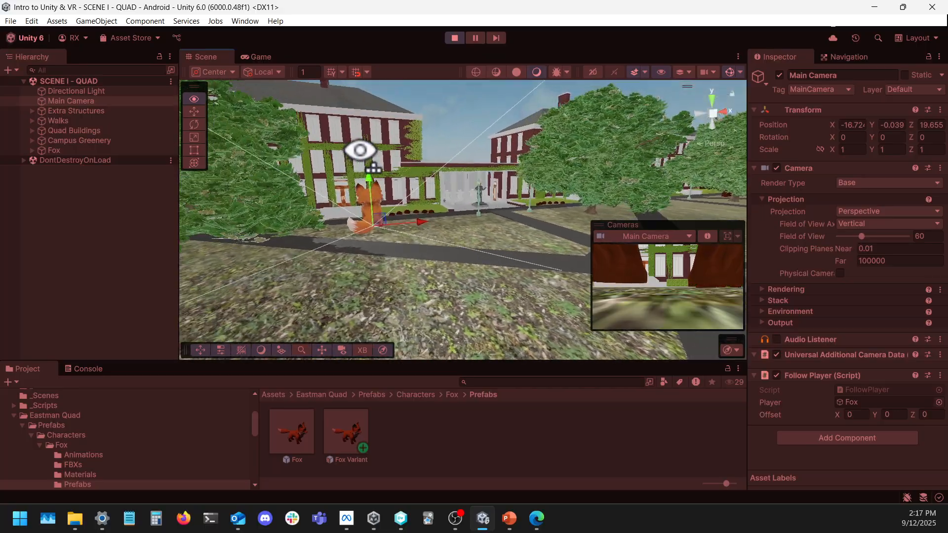
click(262, 57)
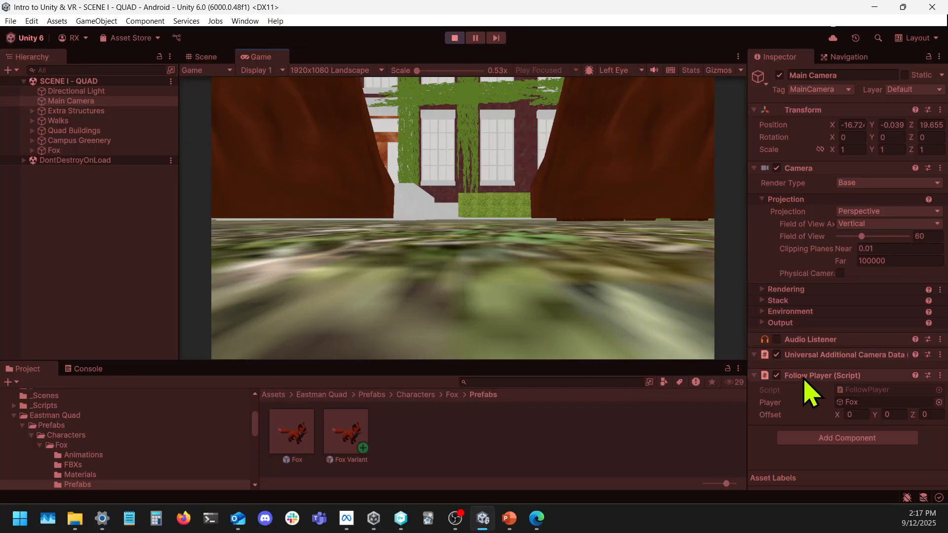
key(w)
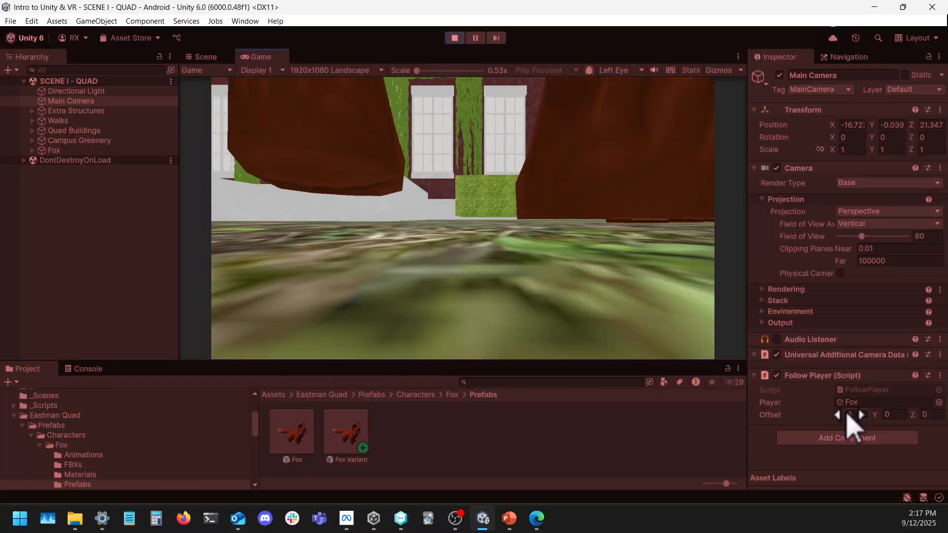
key(w)
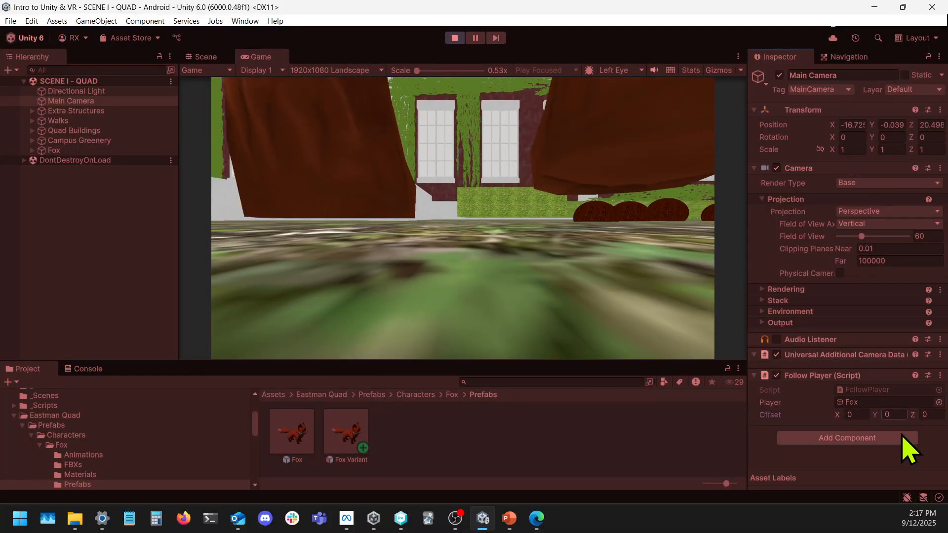
- Try Follow Player Y offsets of 9 and 1 while the scene is playing, clearing each value
click(892, 415)
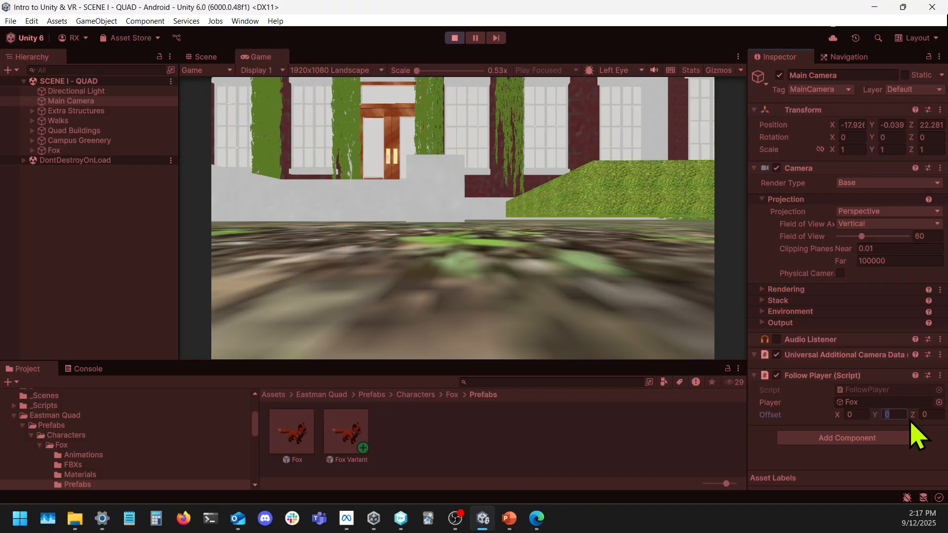
text(9)
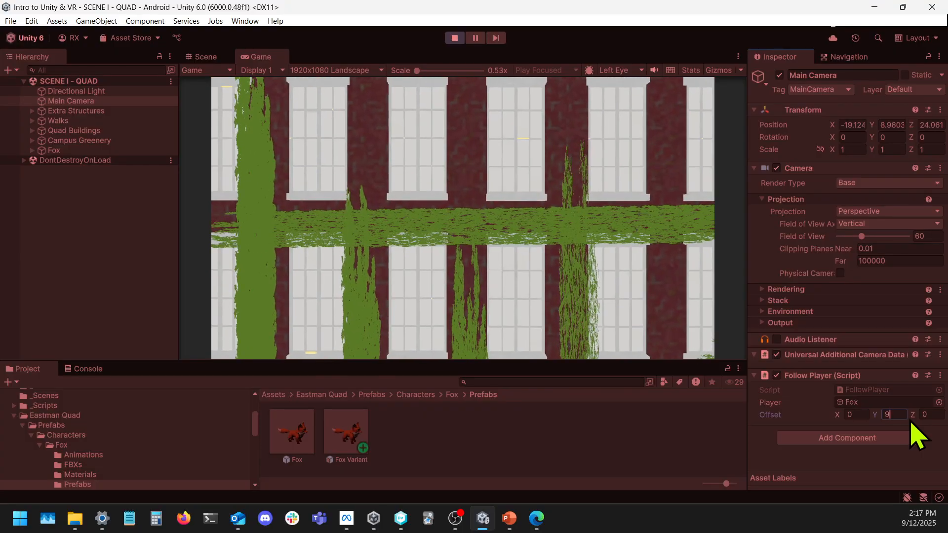
key(BackSpace)
click(917, 464)
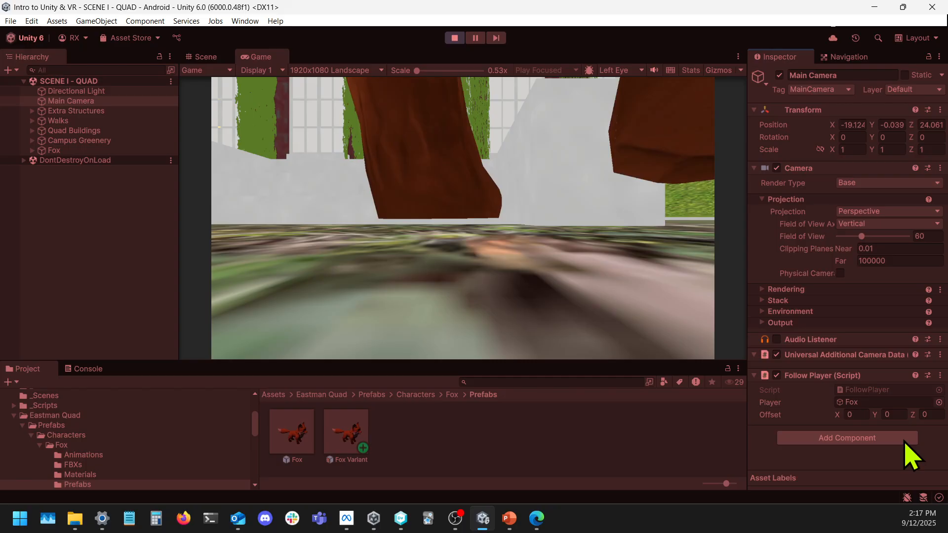
drag(893, 414, 872, 414)
text(12)
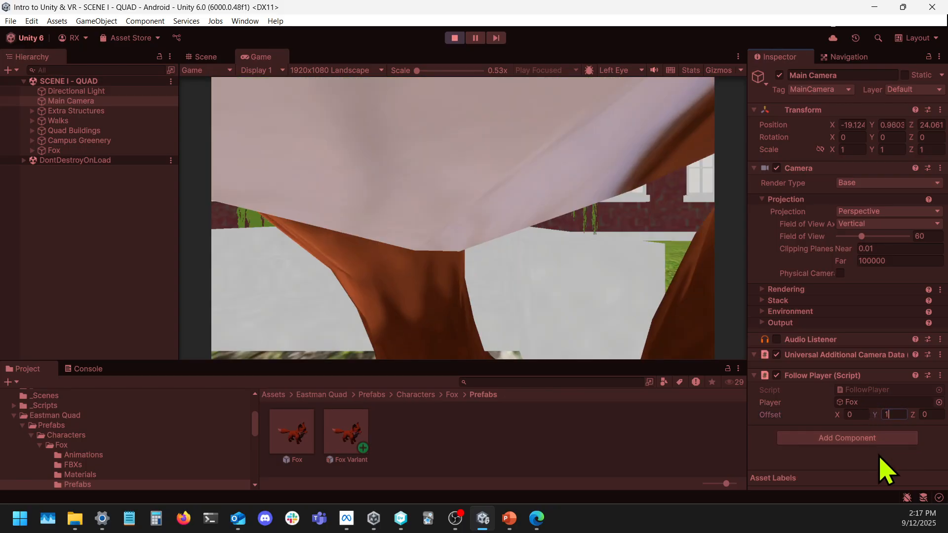
key(BackSpace)
key(BackSpace)
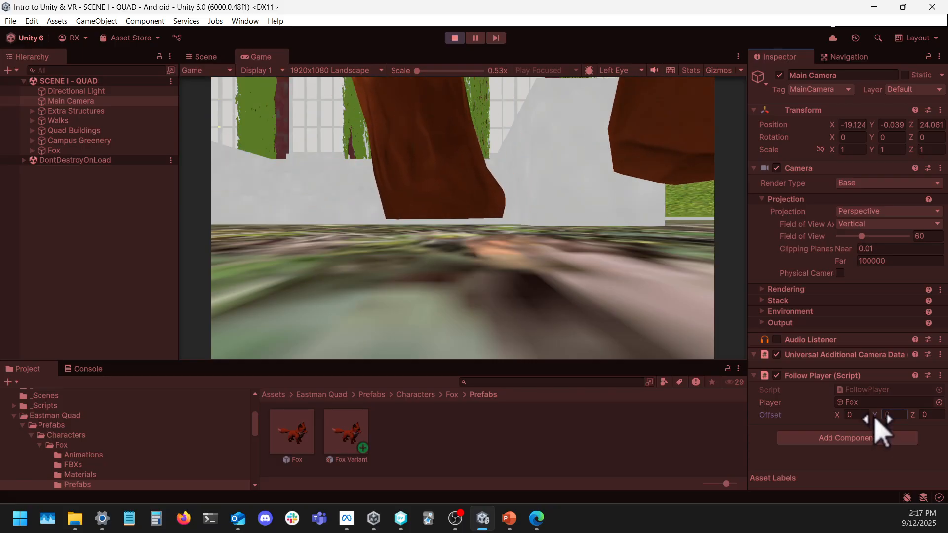
- Adjust the Follow Player offset in play mode to 3.26 on Y and -3.45 on Z
text(-0.04)
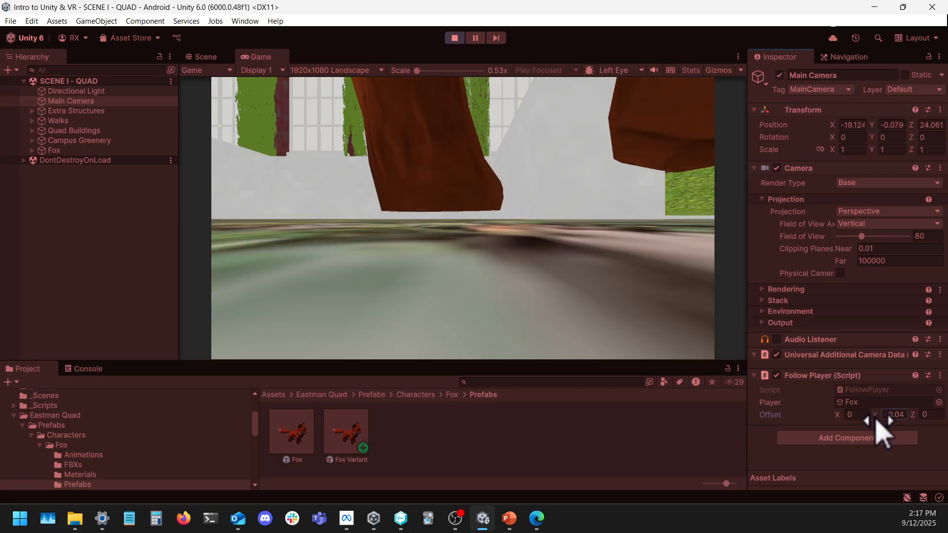
drag(878, 419, 10, 419)
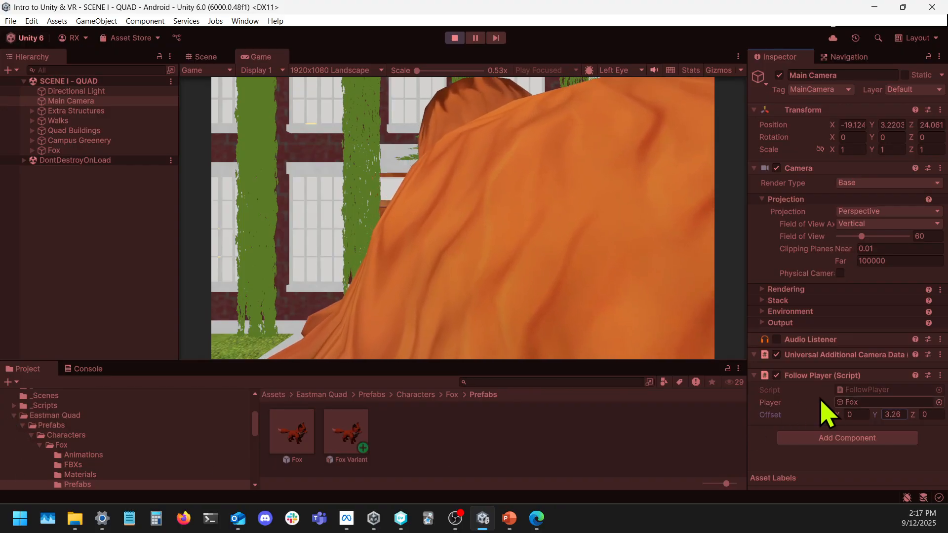
drag(913, 415, 847, 423)
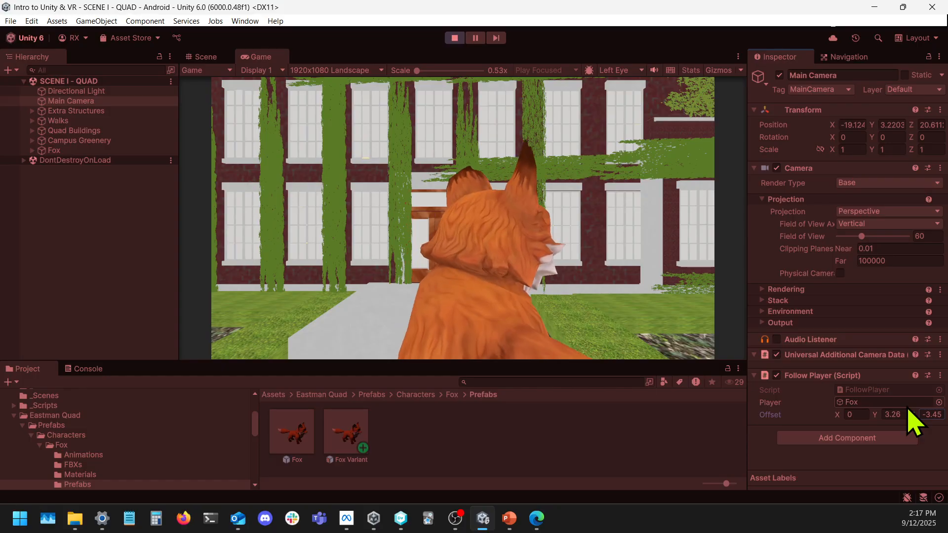
- Copy the Follow Player component in play mode, stop playing, and paste its values onto the Main Camera's Follow Player script
click(939, 378)
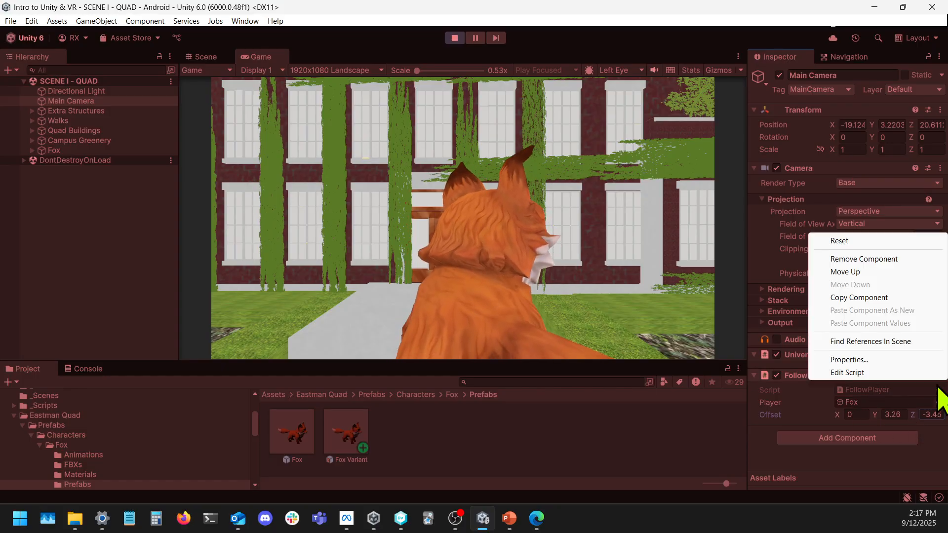
click(803, 379)
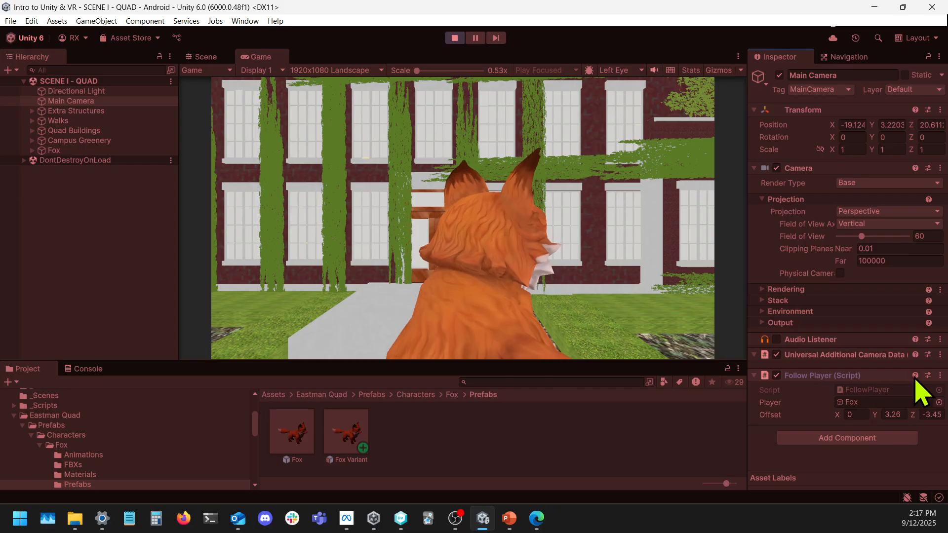
click(940, 376)
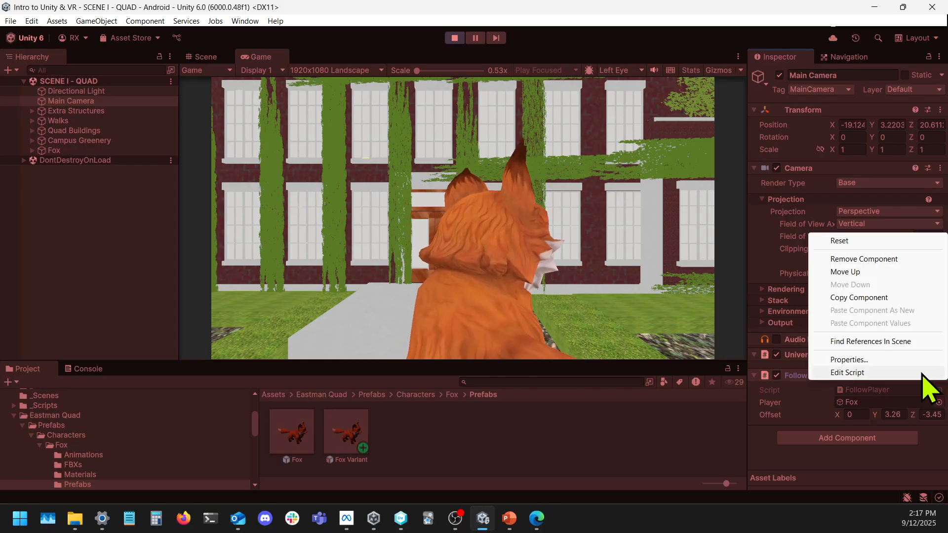
click(884, 298)
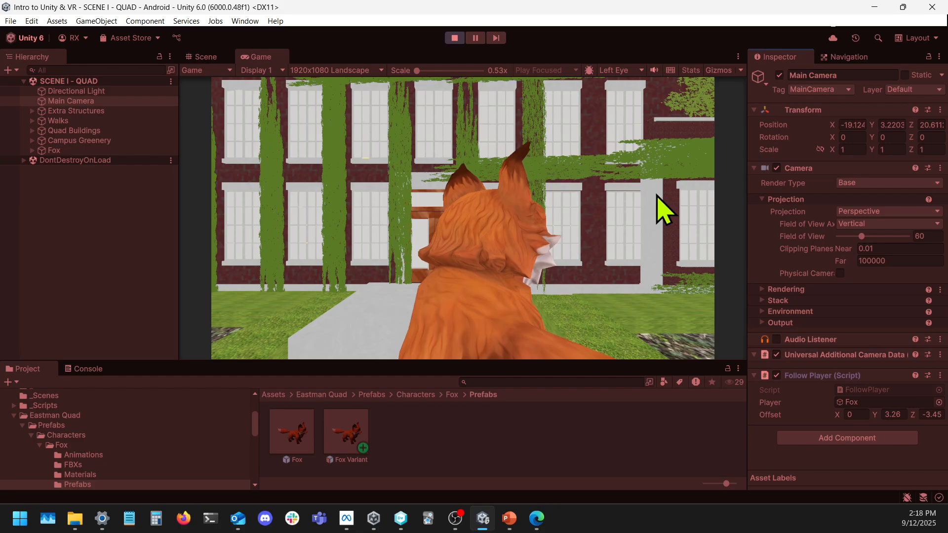
click(452, 39)
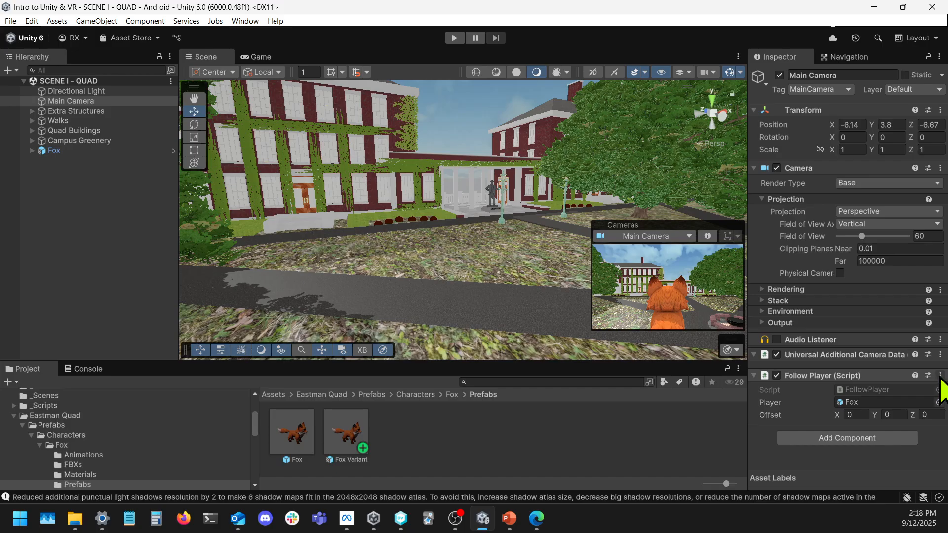
click(941, 375)
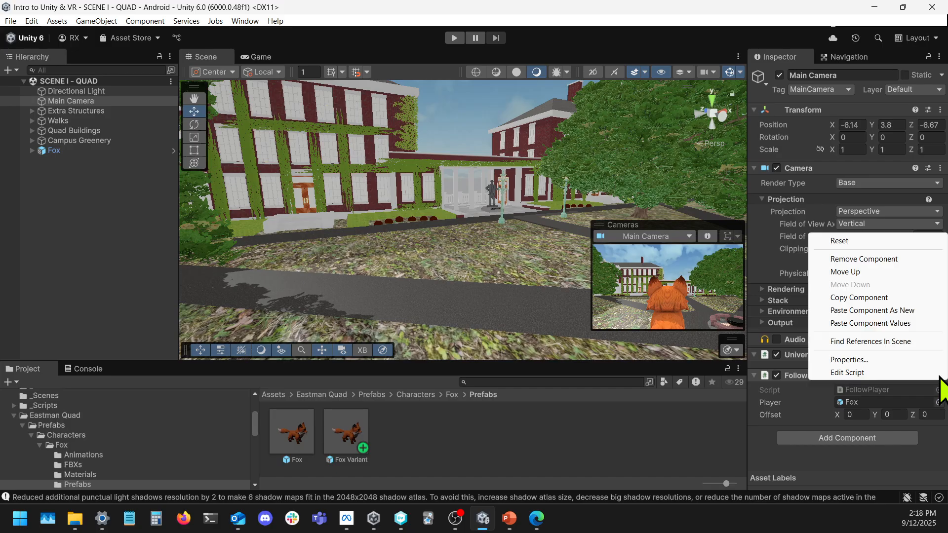
click(909, 324)
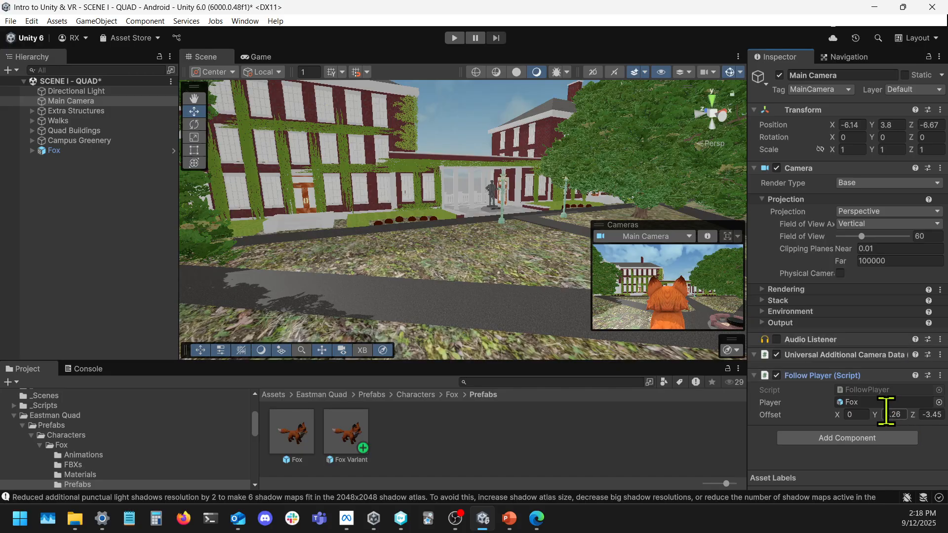
double_click(931, 415)
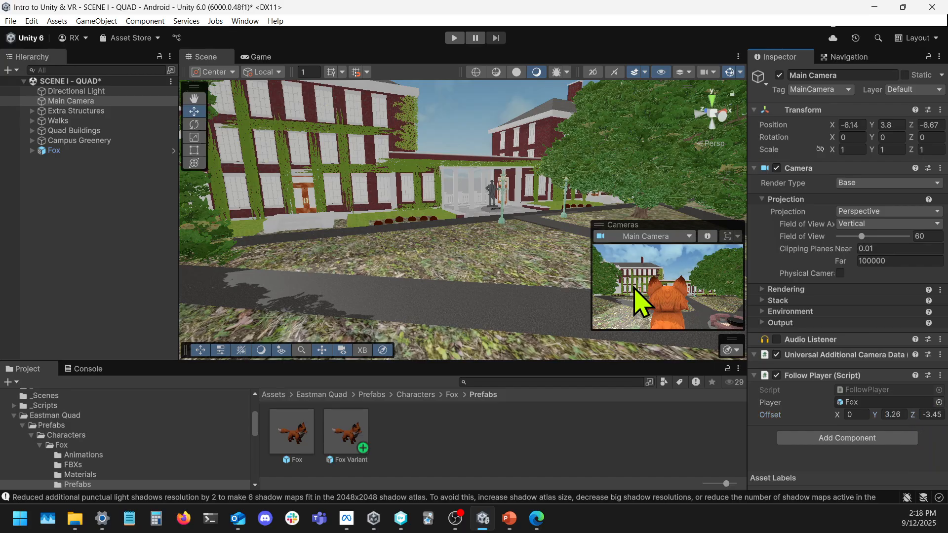
- Disable the Fox's Animator component and collapse its settings
right_drag(448, 210, 294, 222)
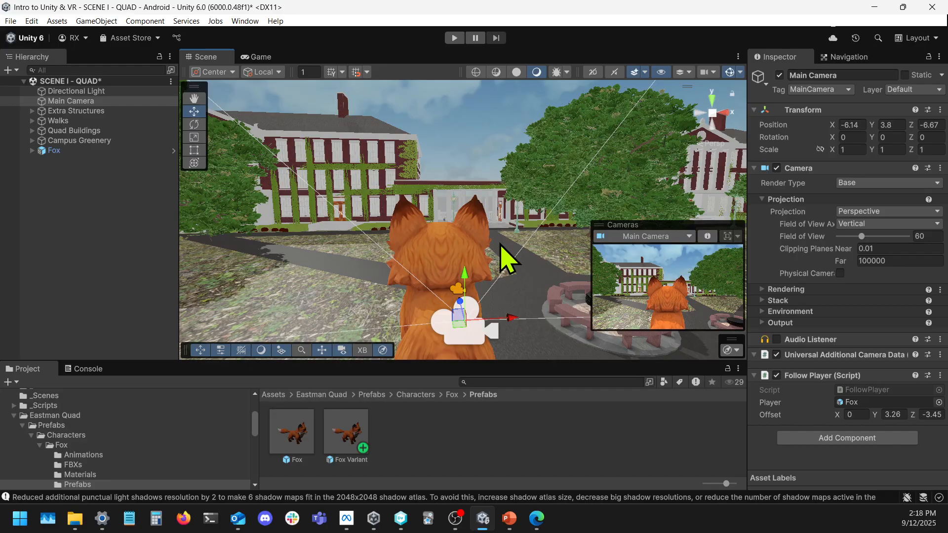
click(54, 150)
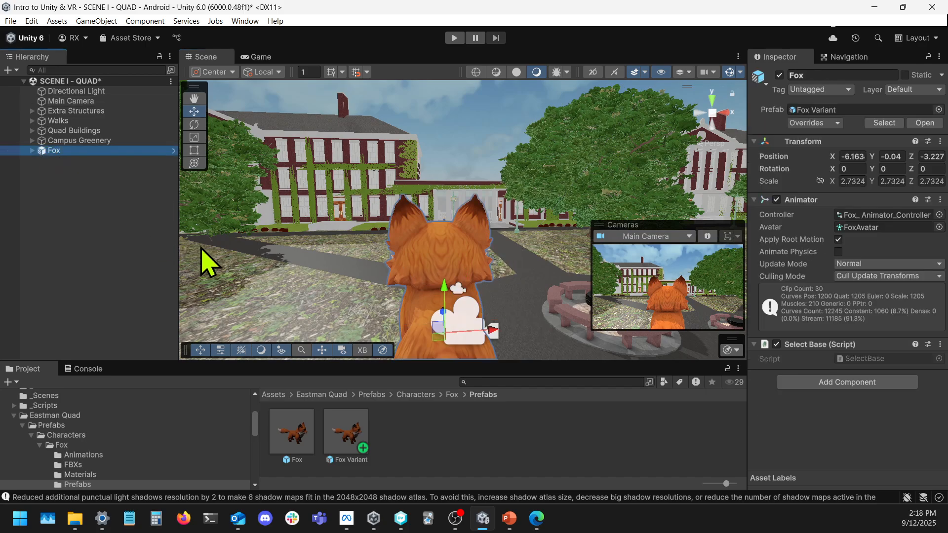
click(777, 200)
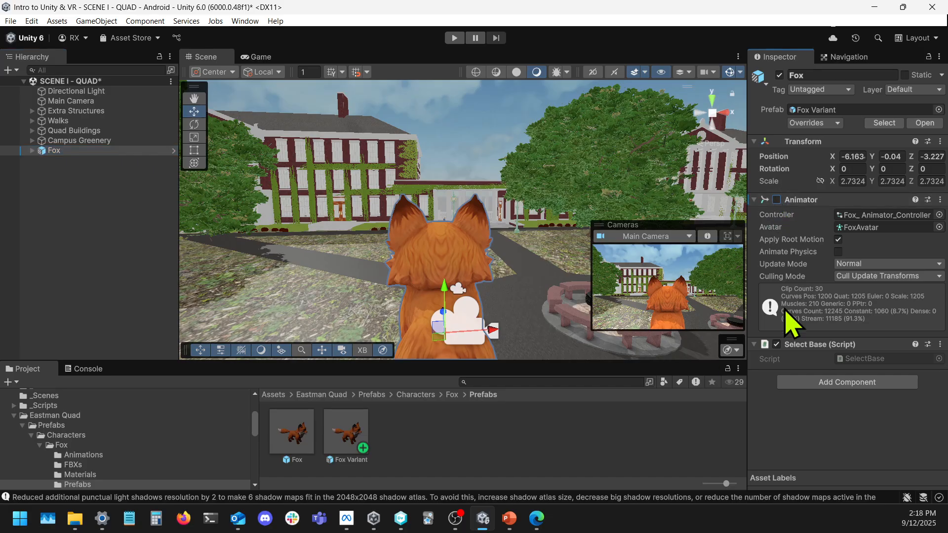
click(754, 200)
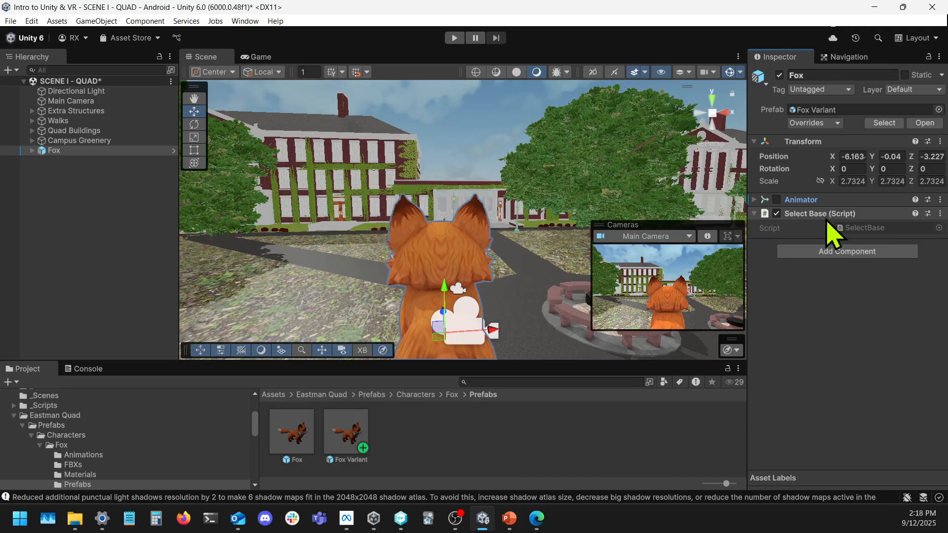
- Search the available components for "player" and add the Player Controller script to the Fox
click(840, 252)
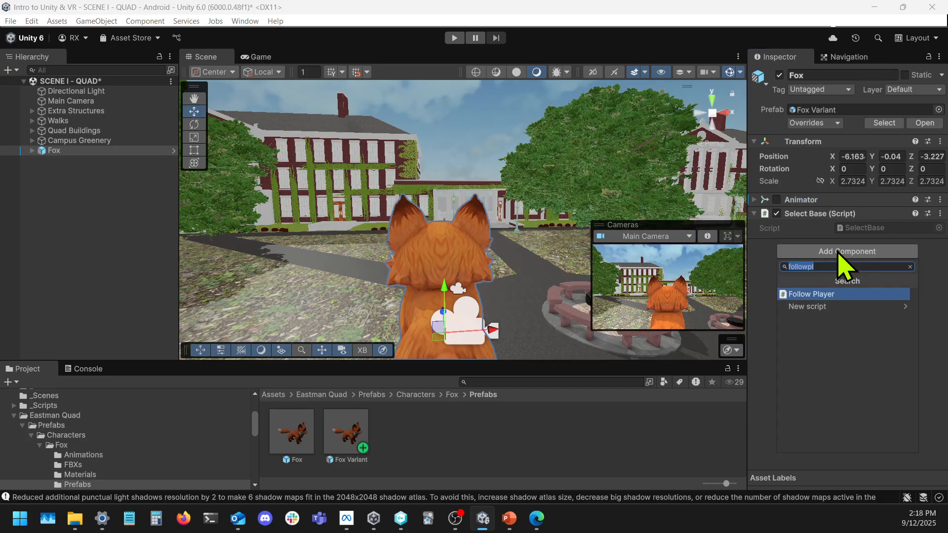
text(player)
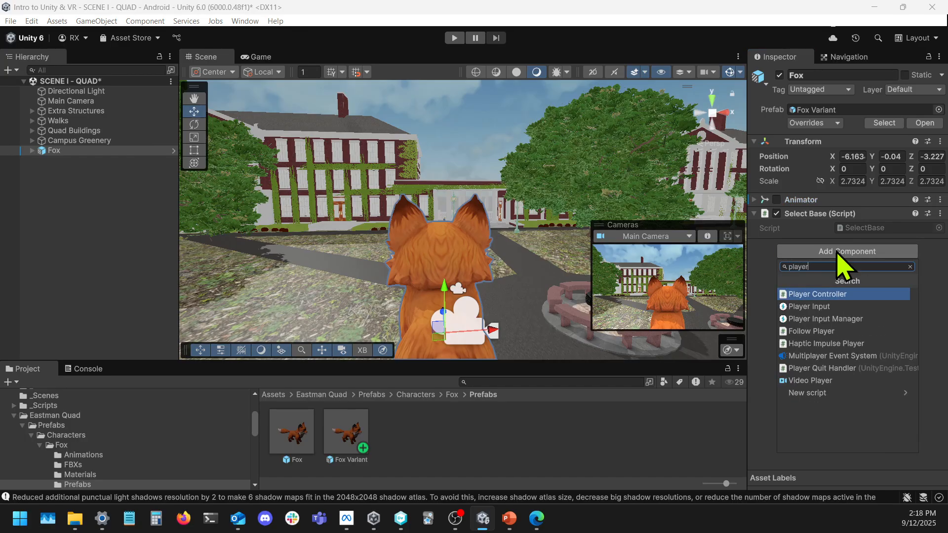
click(842, 295)
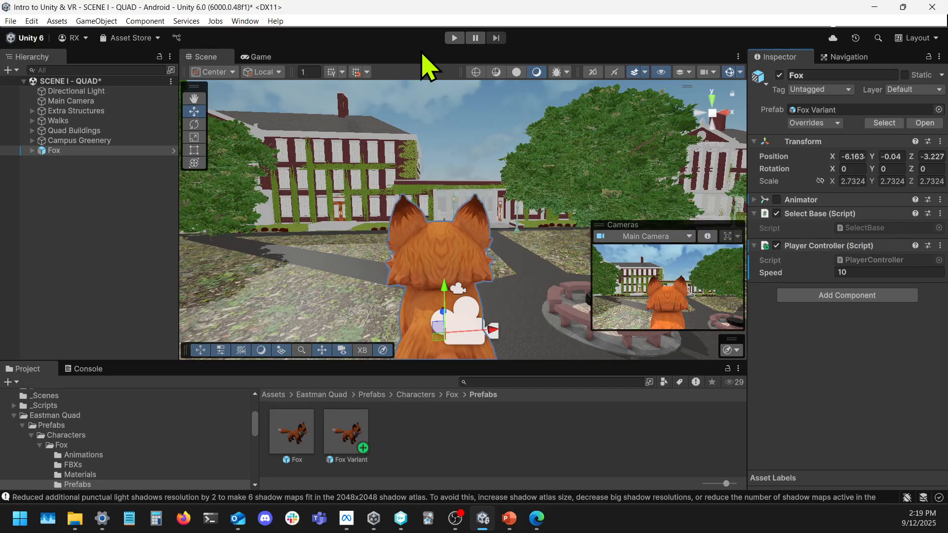
- Run the scene, test moving the Fox left and right with the Player Controller script, and stop playing
click(454, 38)
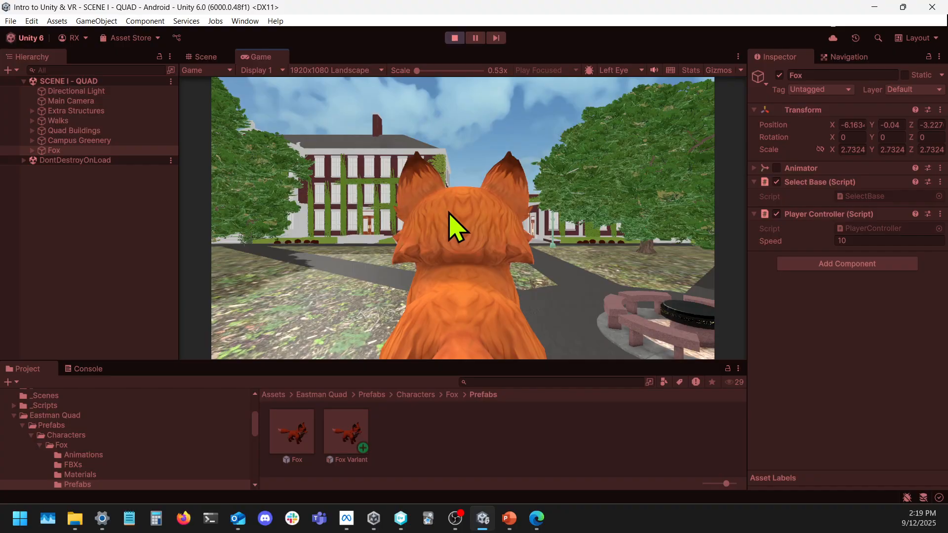
key(a)
key(d)
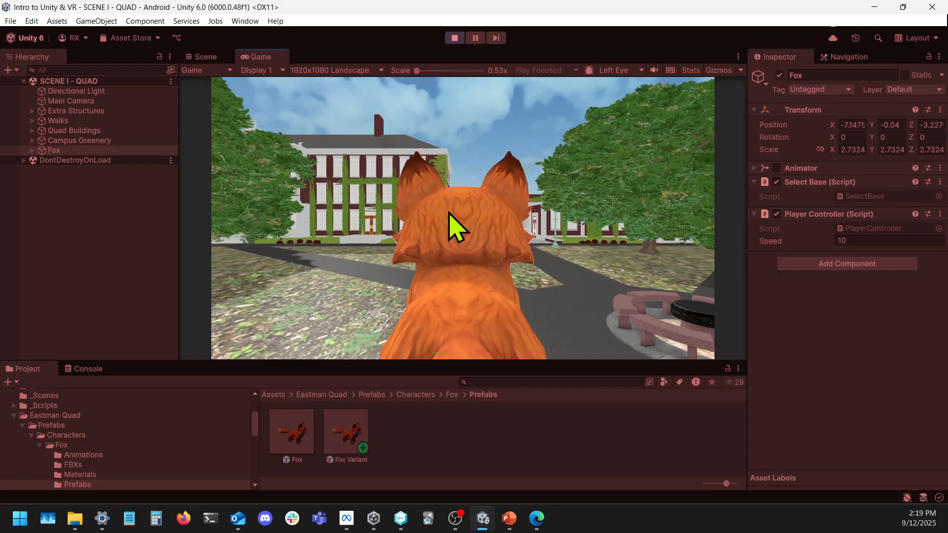
key(a)
key(d)
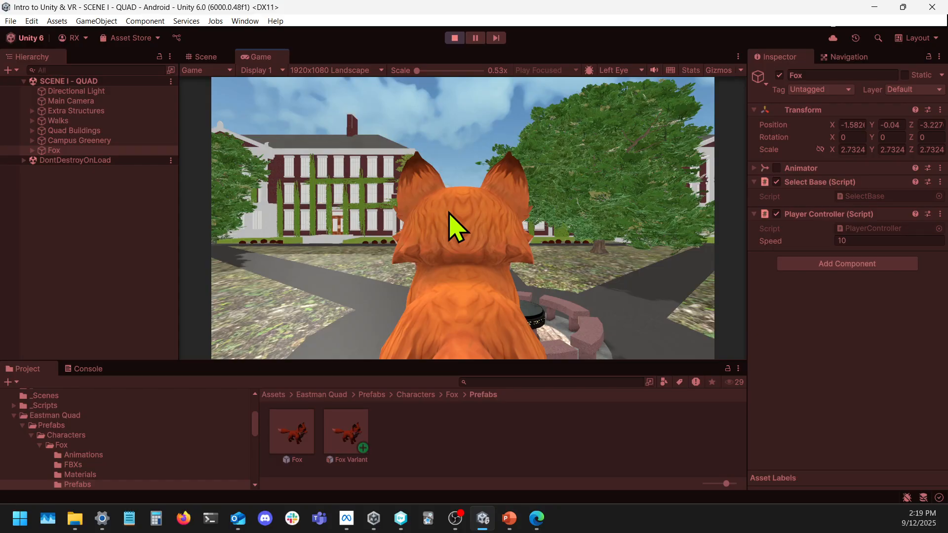
key(a)
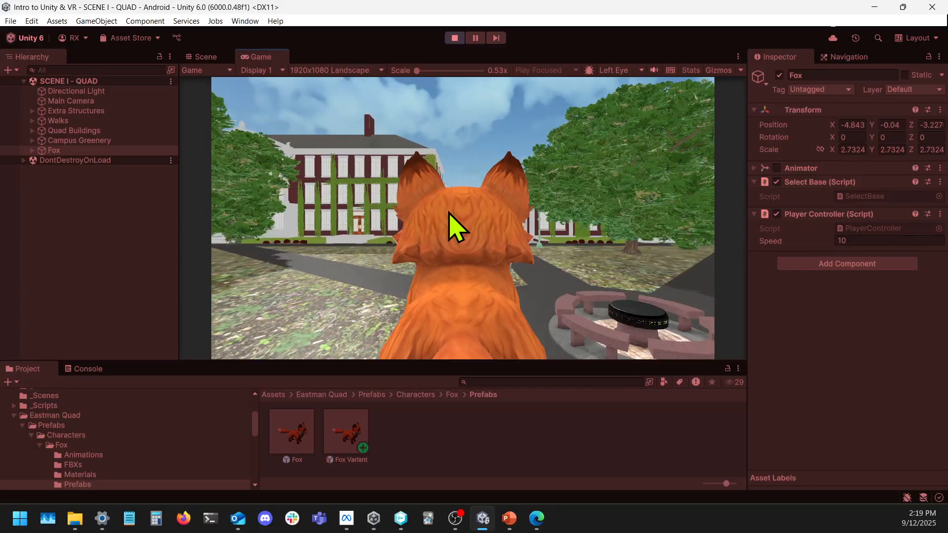
key(a)
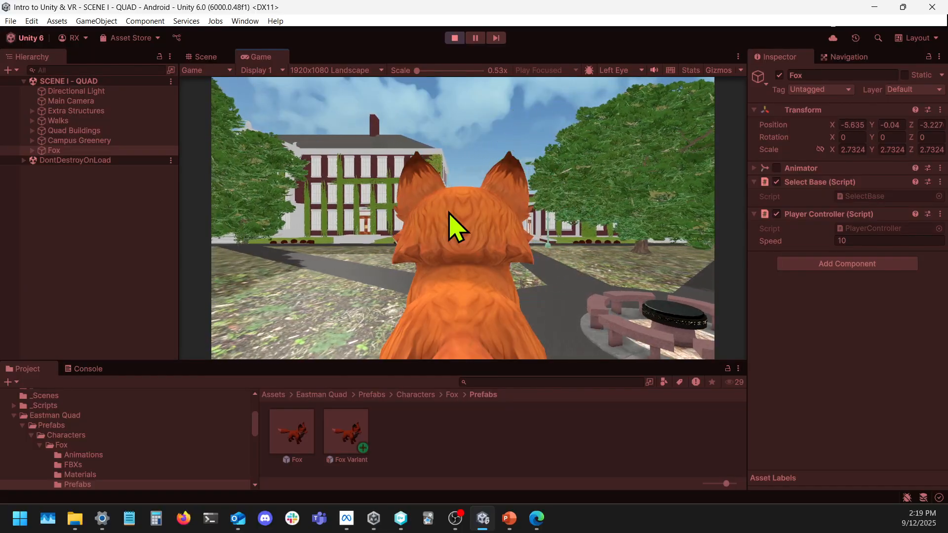
key(d)
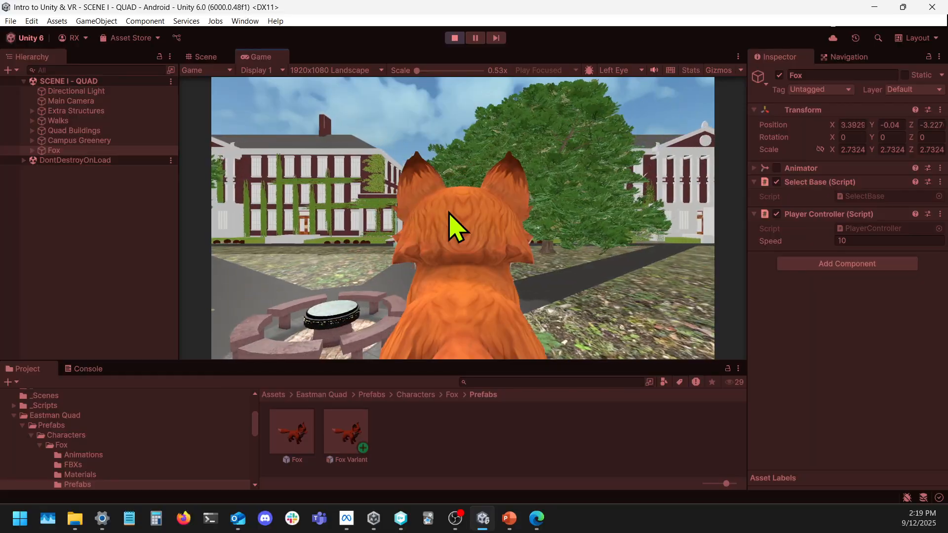
key(a)
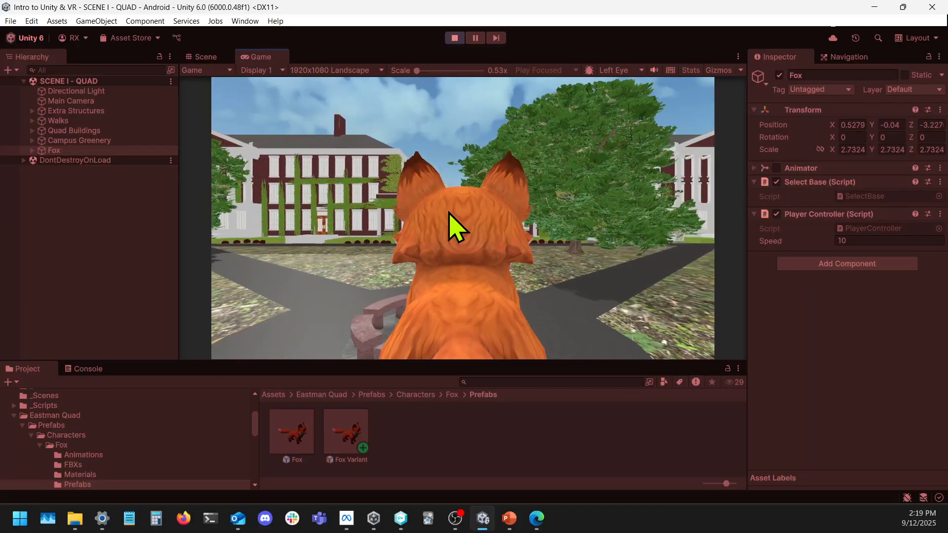
key(a)
click(454, 38)
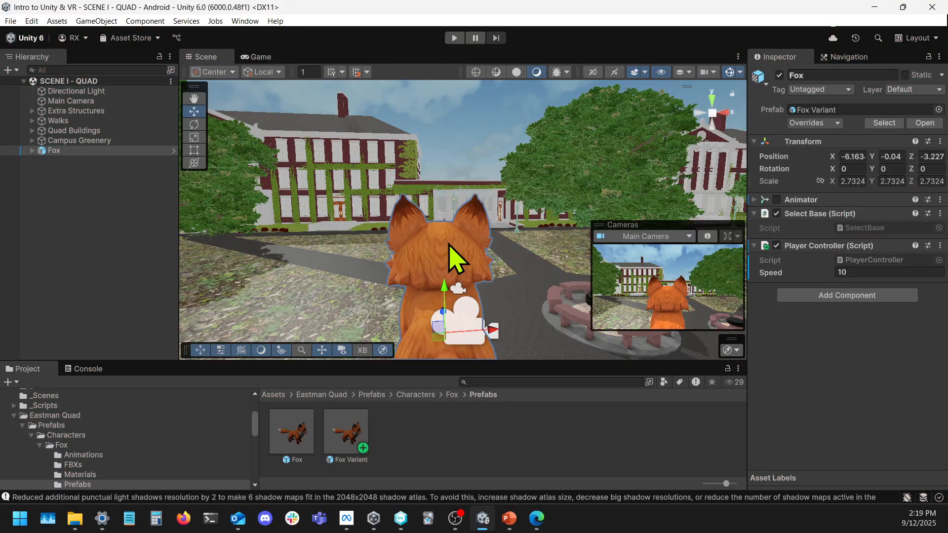
- Open the Fox's PlayerController script in the code editor and review the left-right movement code and the forward-backward comment in Update
click(880, 260)
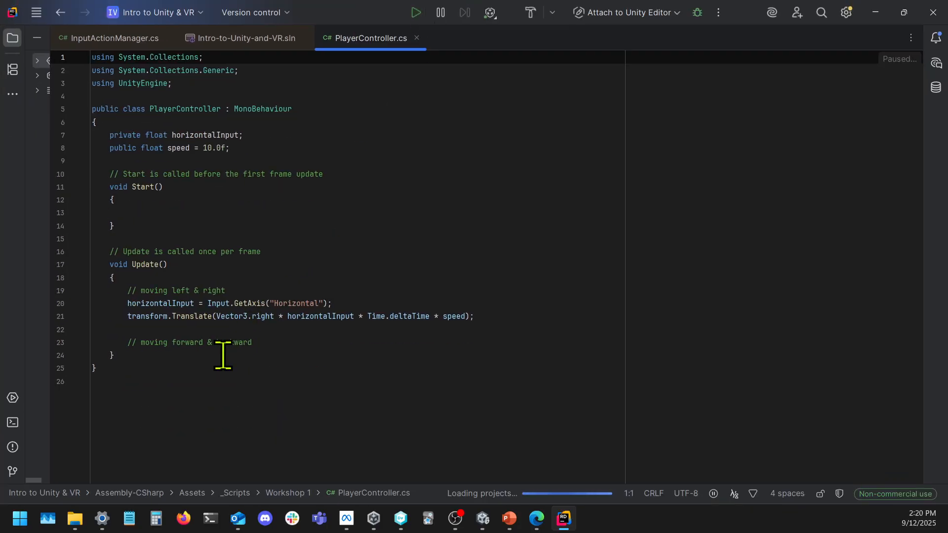
click(248, 252)
click(229, 367)
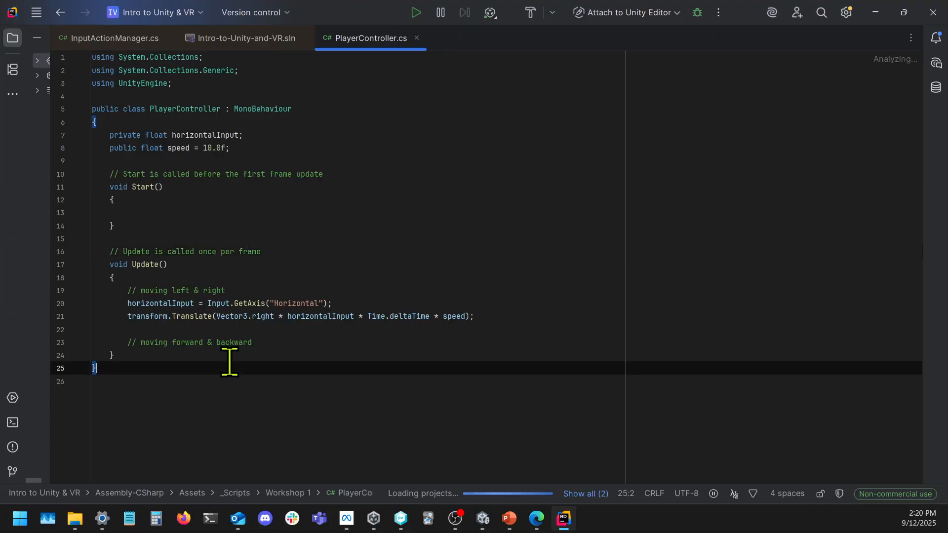
click(225, 382)
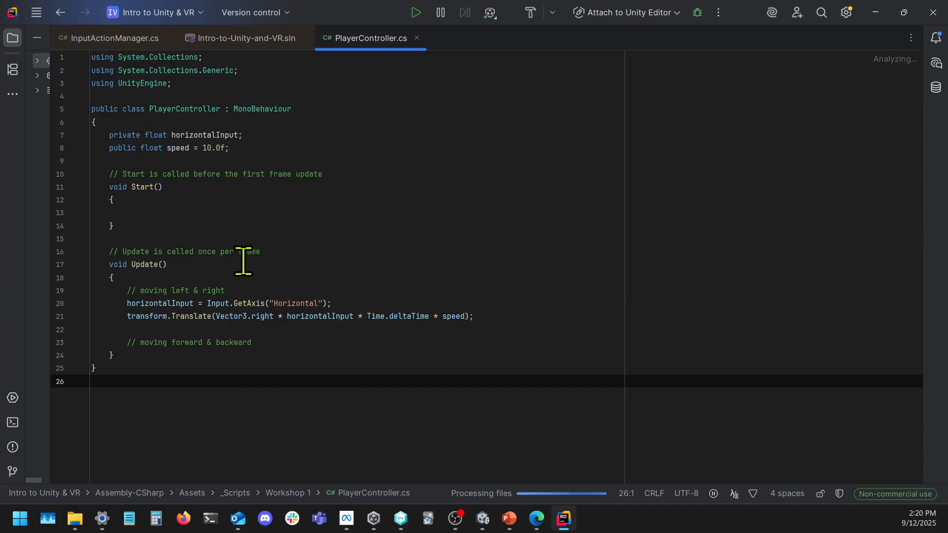
click(125, 291)
drag(125, 289, 231, 289)
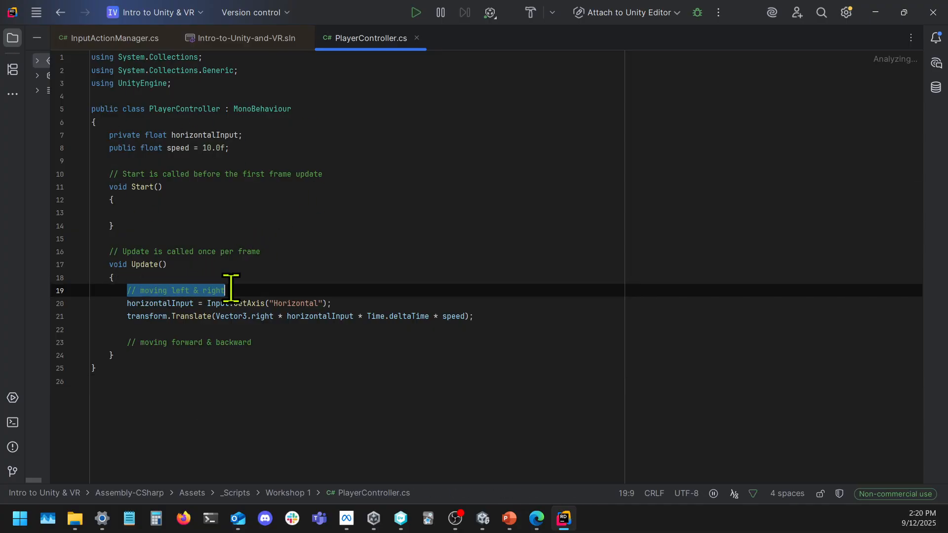
drag(473, 318, 89, 296)
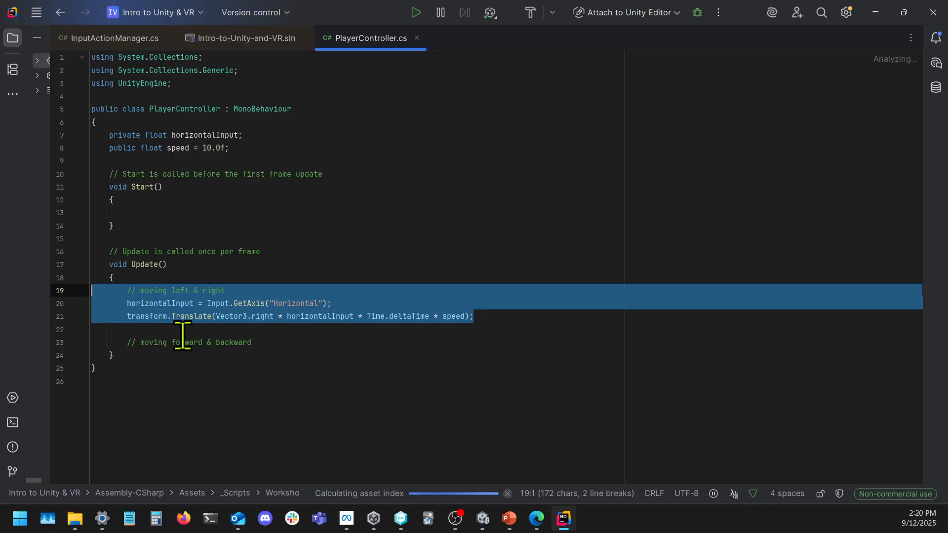
click(289, 374)
drag(289, 374, 45, 373)
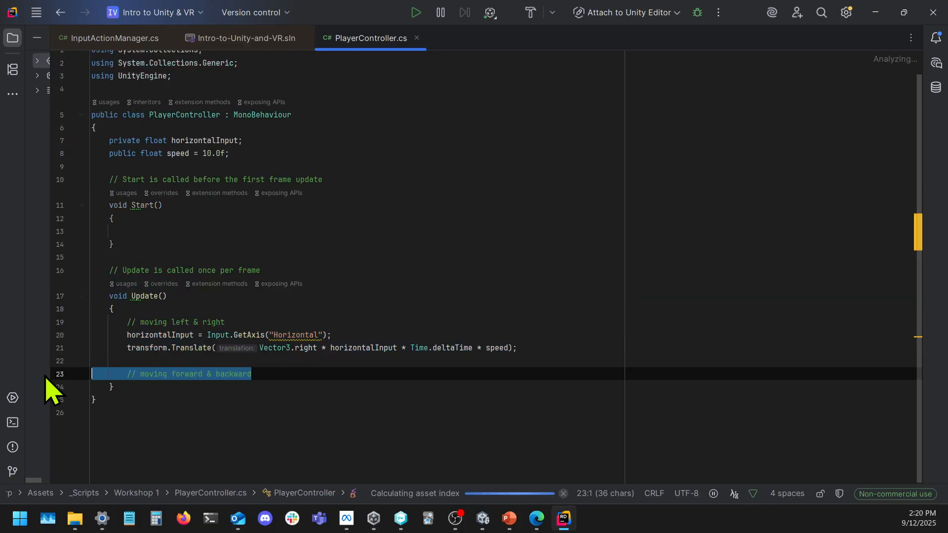
- Insert an empty line below the "moving forward & backward" comment in the Update method
click(276, 371)
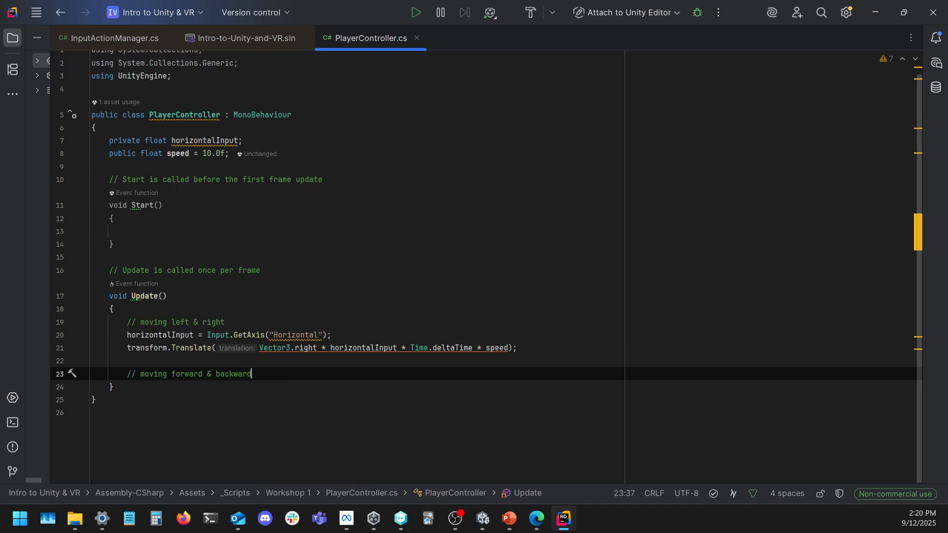
key(Return)
key(BackSpace)
key(Return)
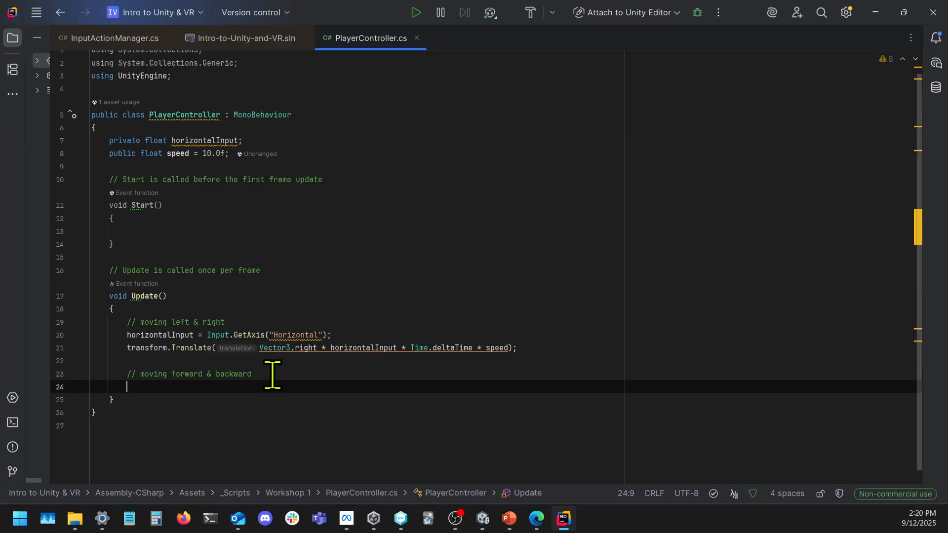
- Declare "private float verticalInput;" directly below the horizontalInput field in the PlayerController class
click(185, 335)
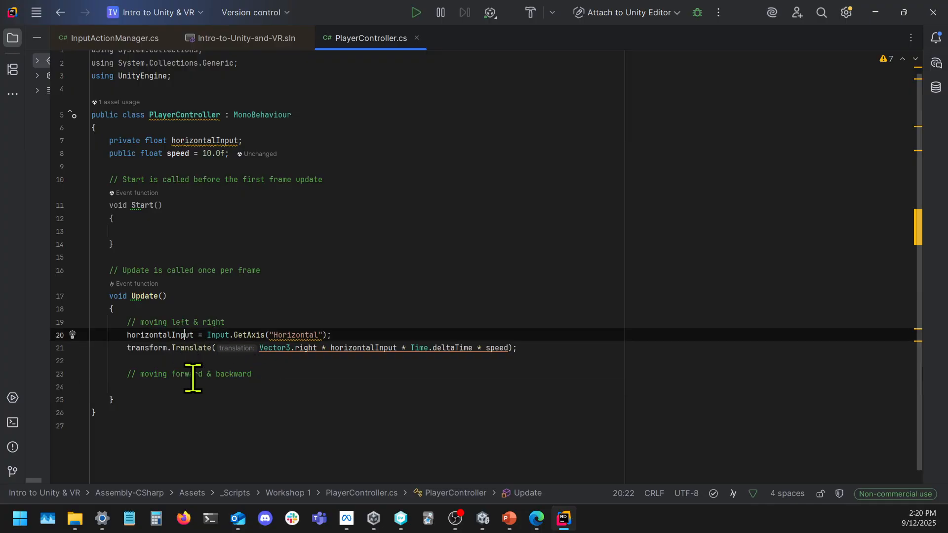
double_click(169, 335)
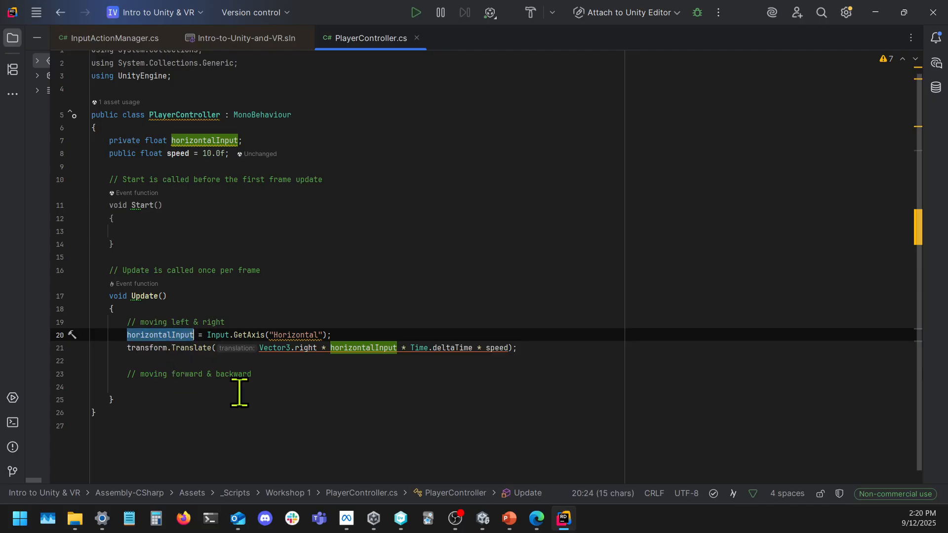
drag(109, 140, 260, 143)
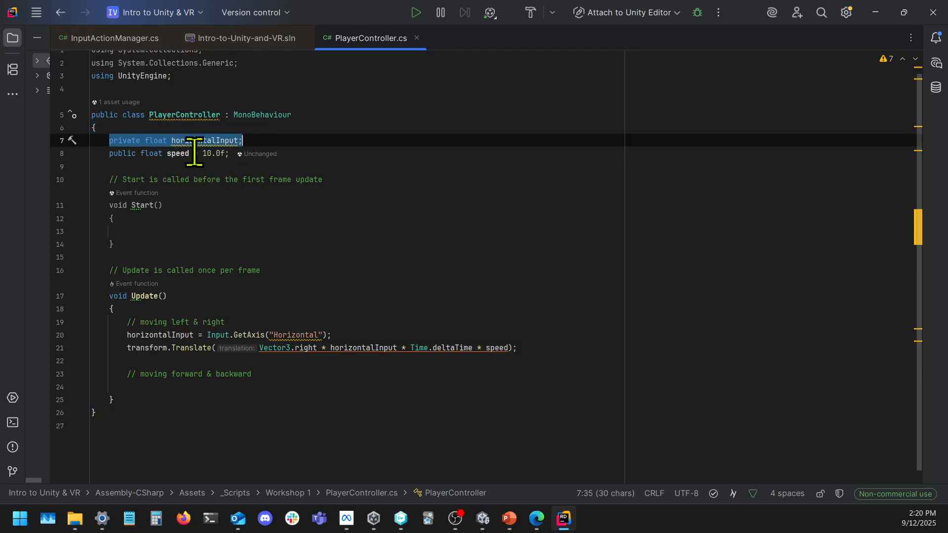
click(260, 141)
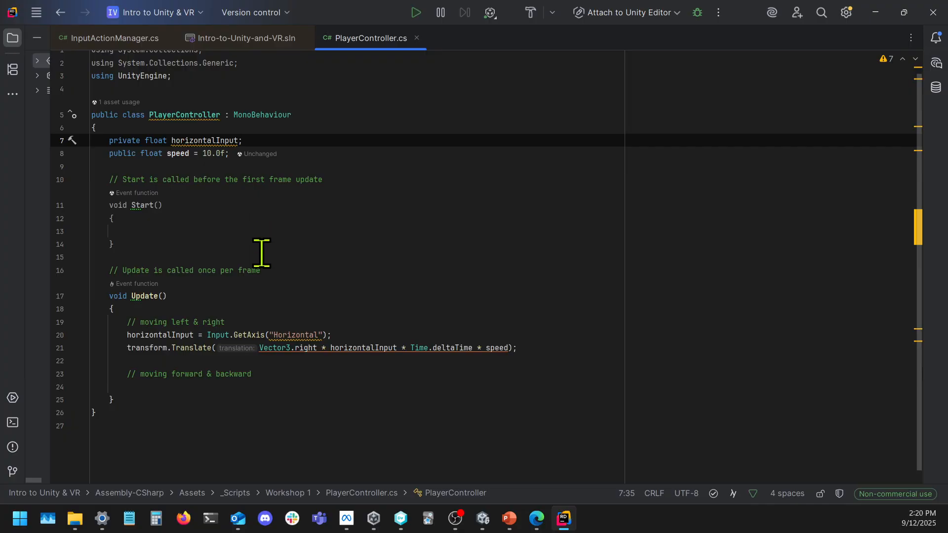
key(Return)
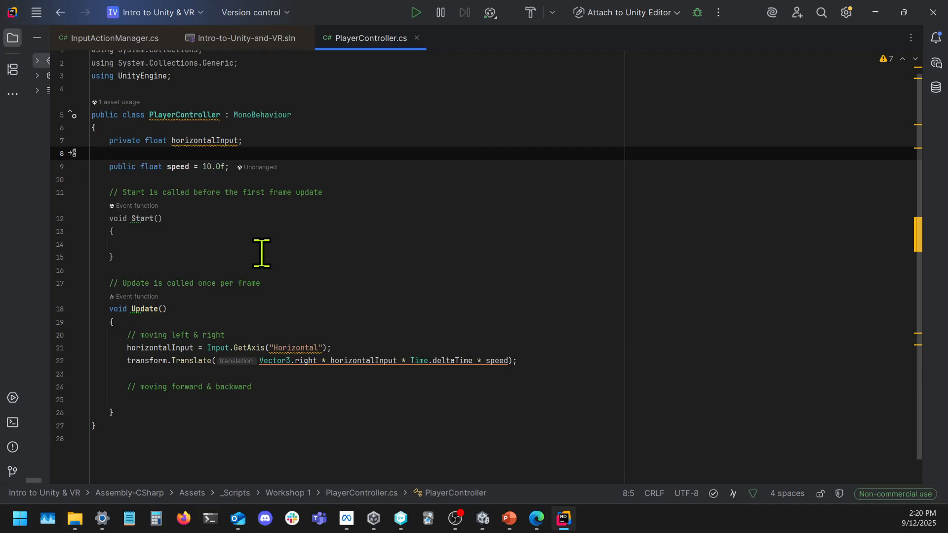
text(pri)
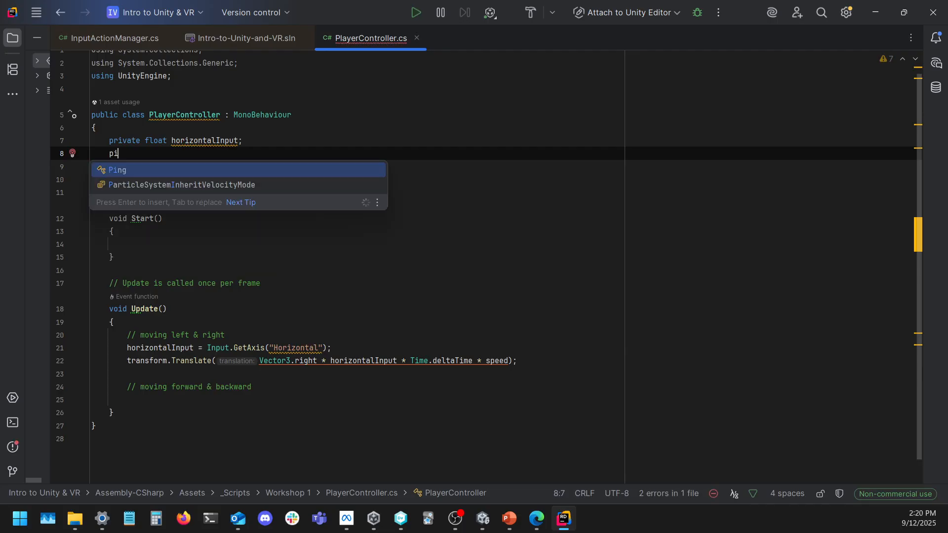
text(vate flo)
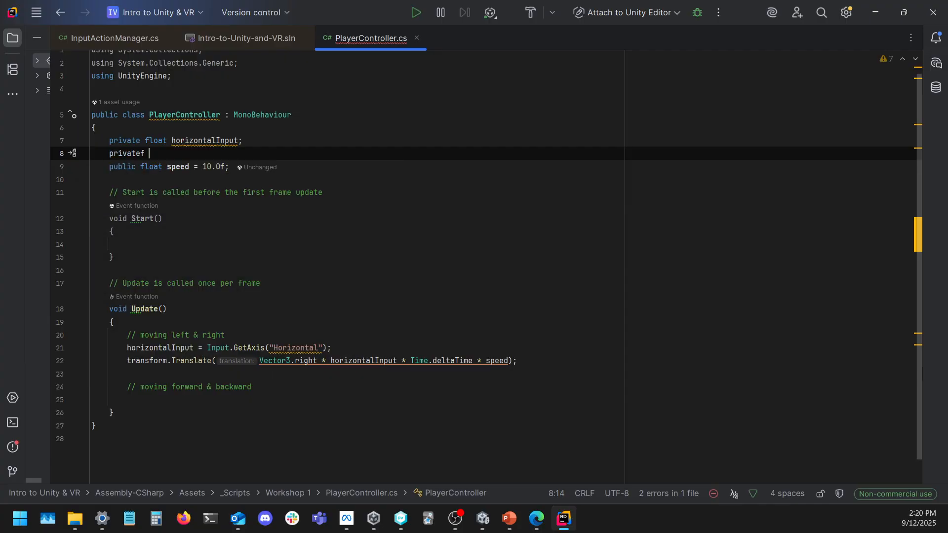
text(at )
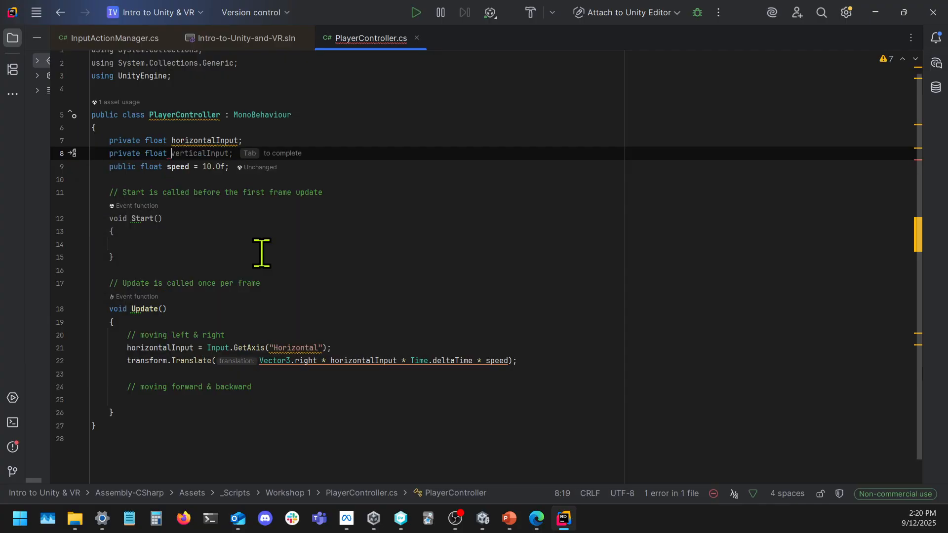
text(v)
key(Tab)
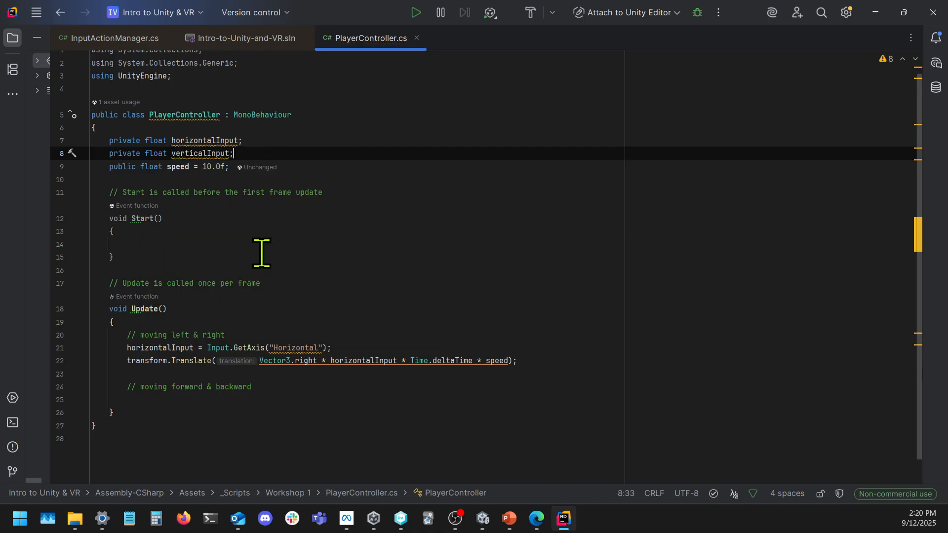
- Add "verticalInput = Input.GetAxis("Vertical");" under the "moving forward & backward" comment and review the statement
click(263, 399)
text(vertical)
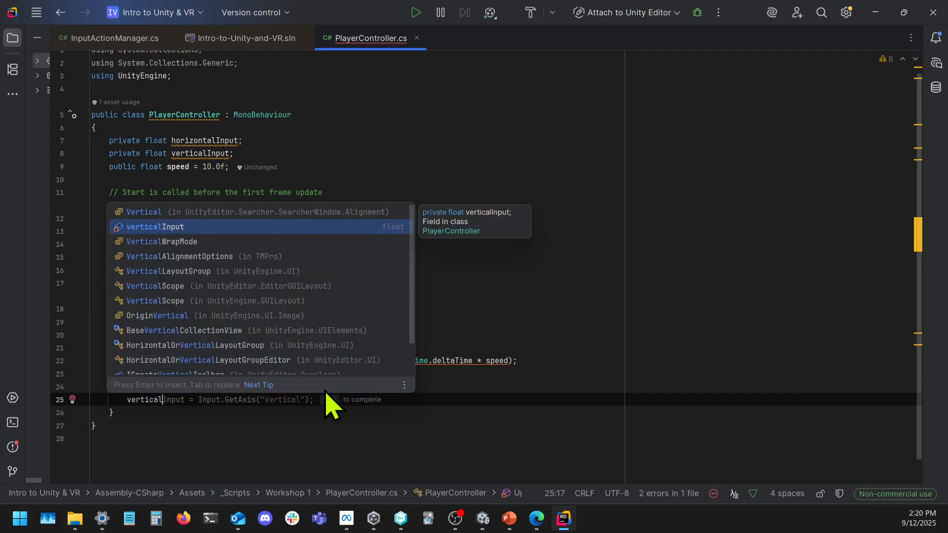
key(Tab)
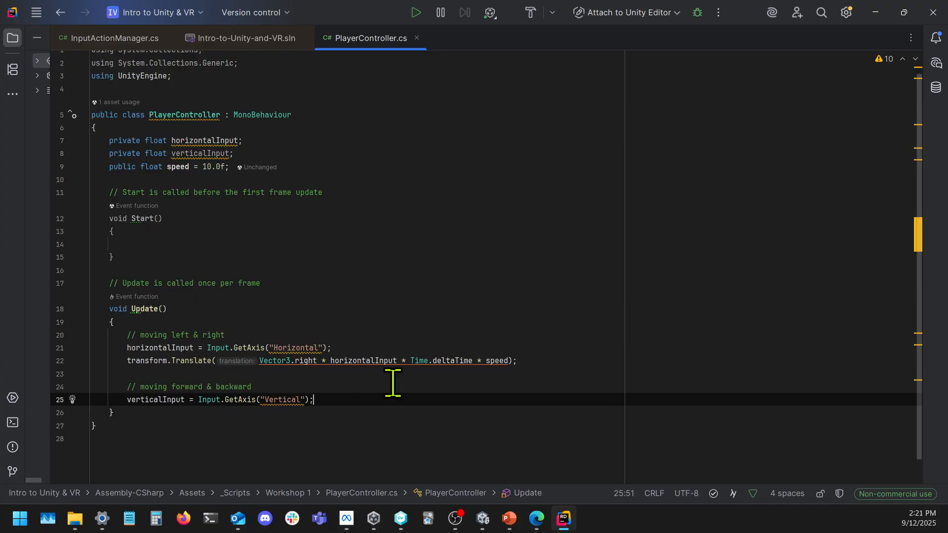
drag(316, 400, 123, 404)
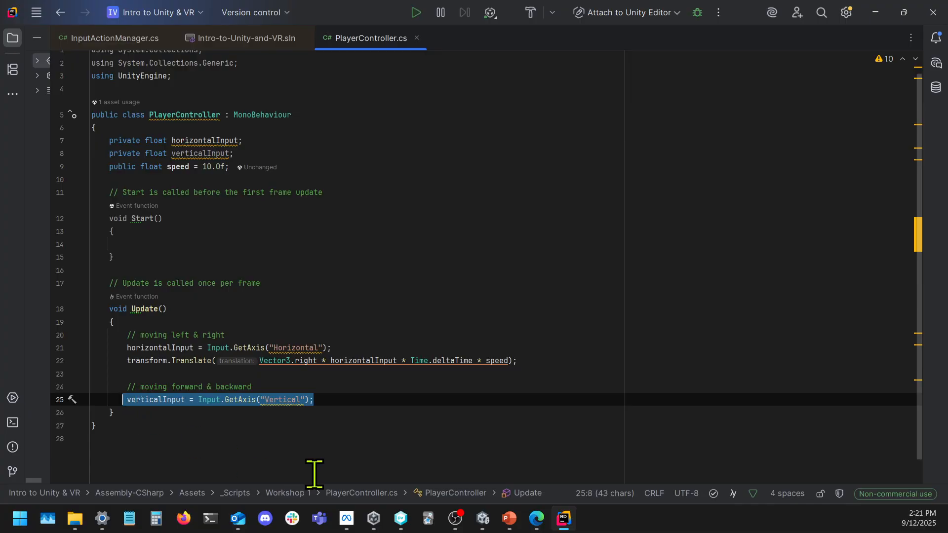
click(222, 440)
click(163, 401)
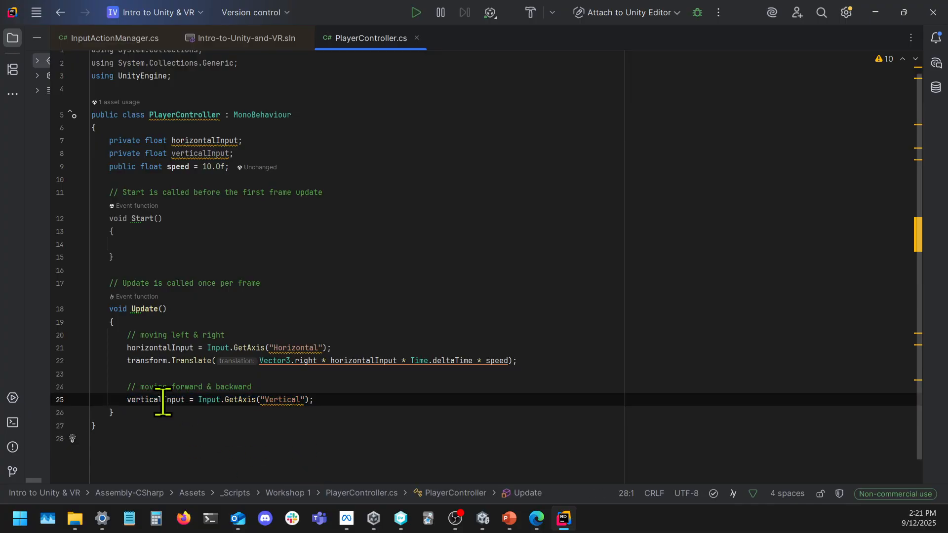
click(207, 401)
click(242, 400)
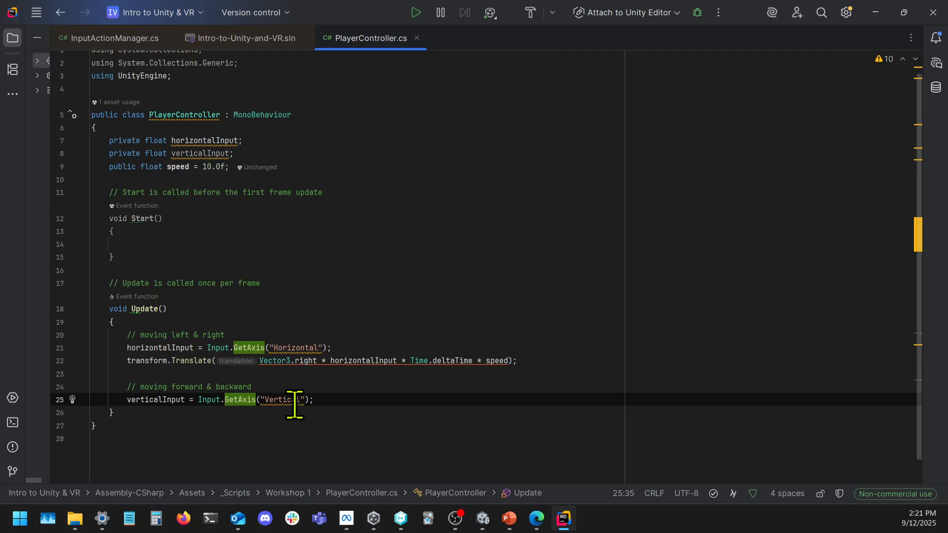
- Add "transform.Translate(Vector3.up * verticalInput * Time.deltaTime * speed);" below the verticalInput assignment and compare it with the horizontal Translate line
click(323, 401)
key(Return)
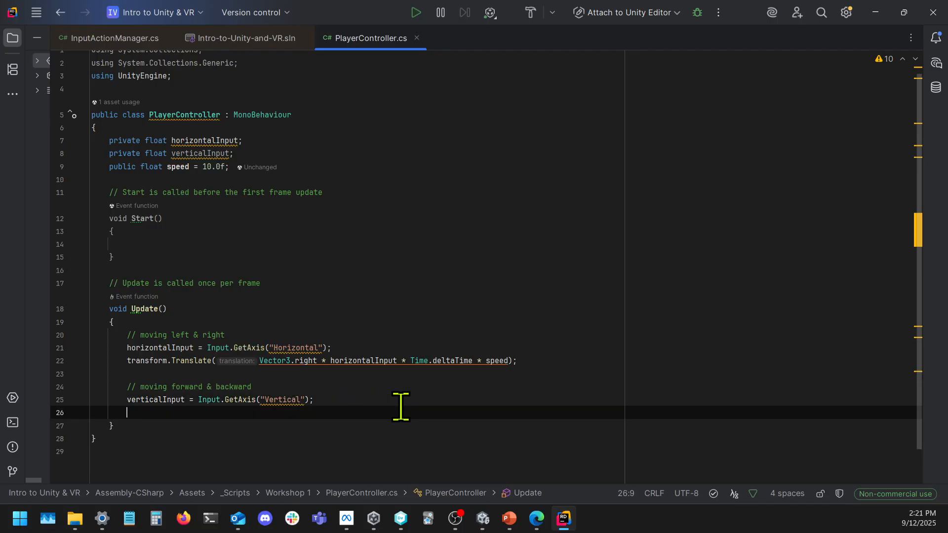
text(trans)
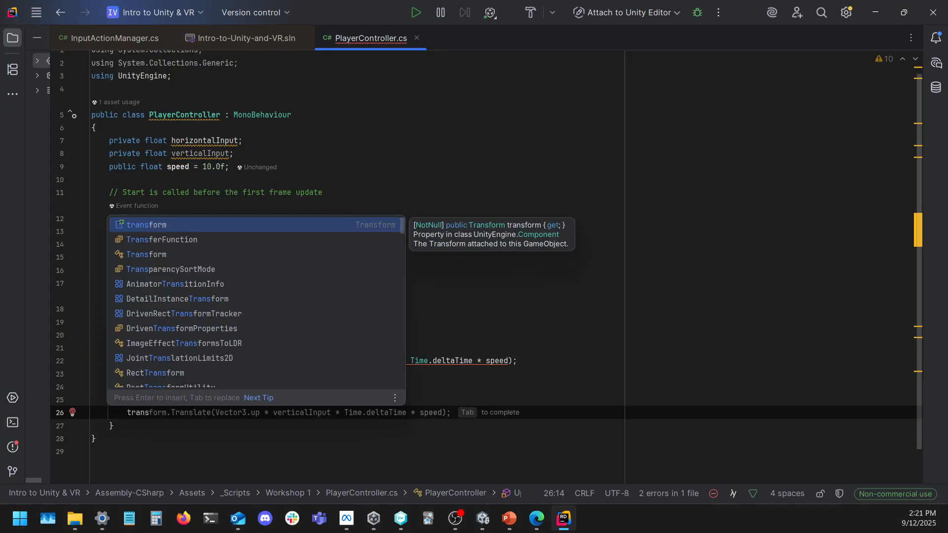
key(Tab)
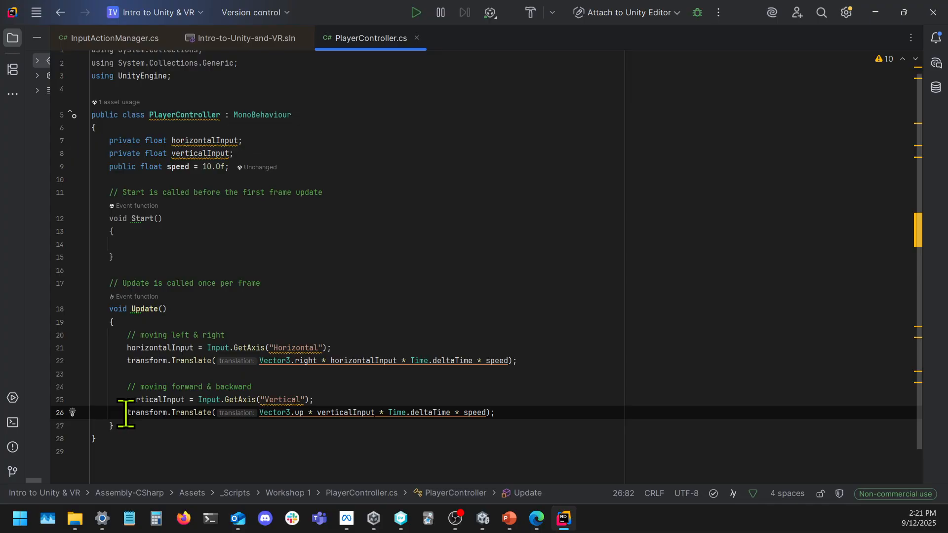
click(523, 361)
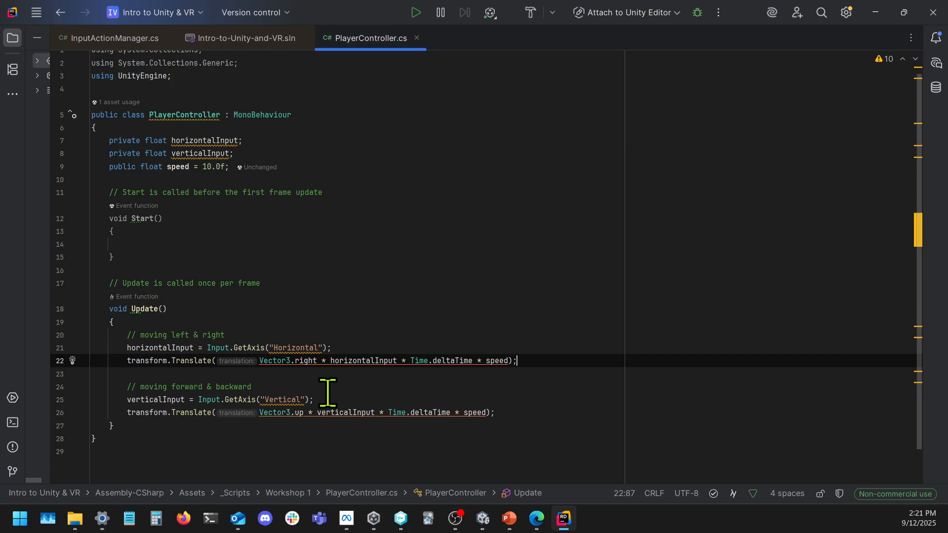
click(150, 413)
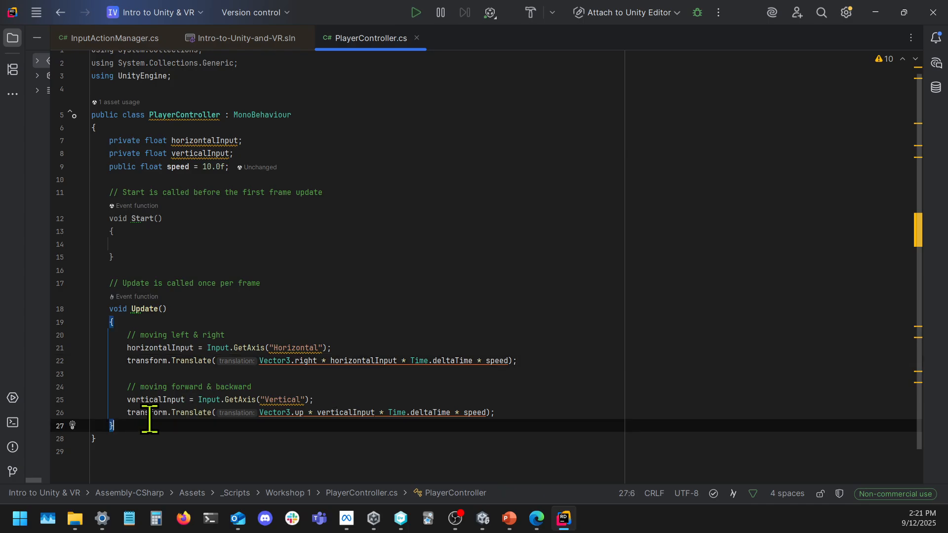
- Compare the two Translate lines and replace Vector3.up with Vector3.forward in the verticalInput Translate statement
double_click(153, 413)
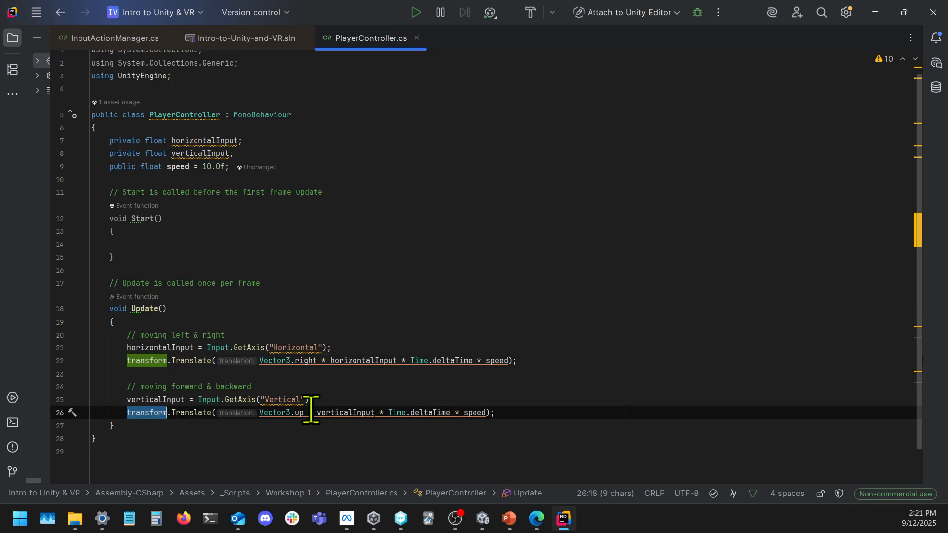
double_click(360, 413)
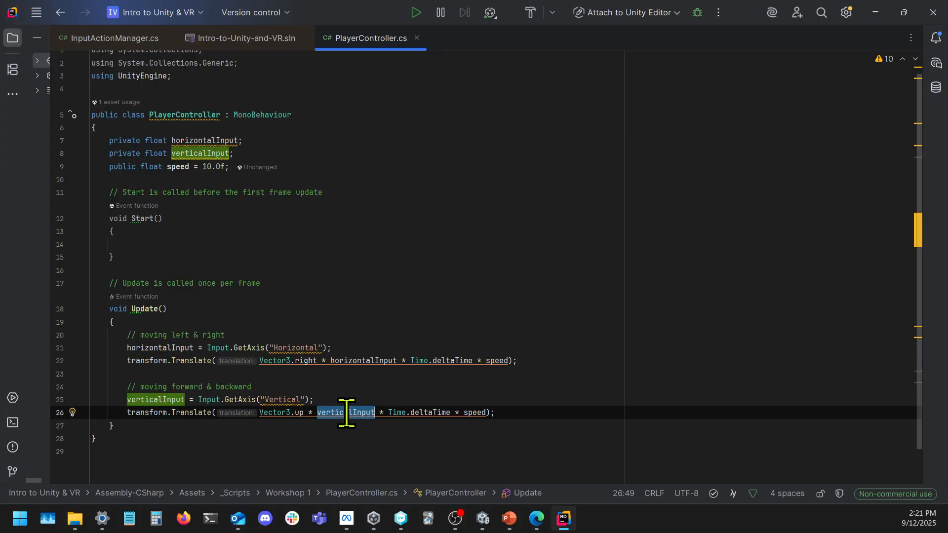
double_click(362, 362)
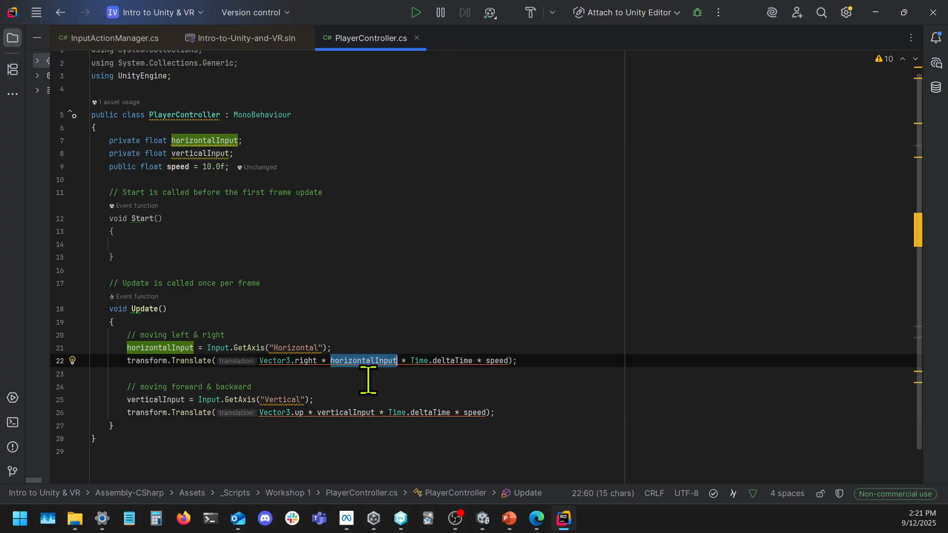
double_click(289, 360)
shift+click(317, 361)
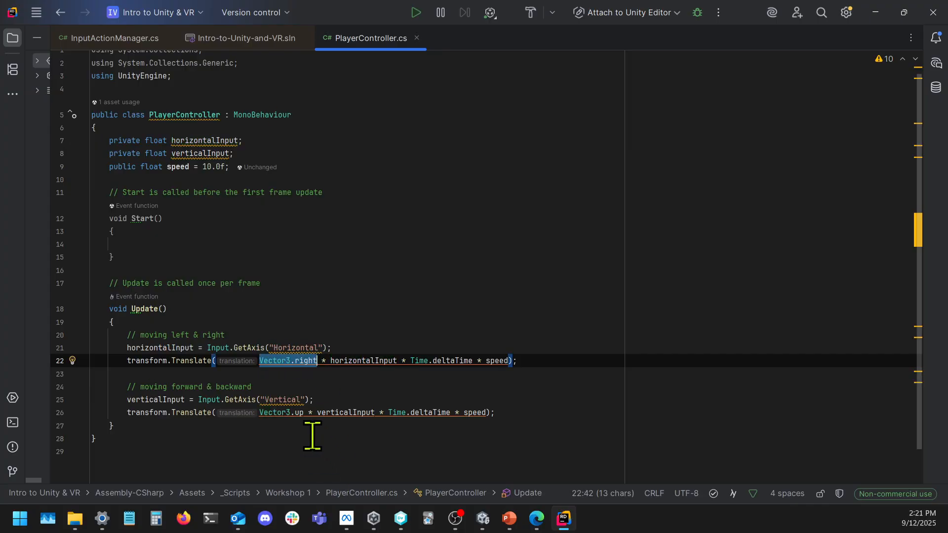
double_click(300, 414)
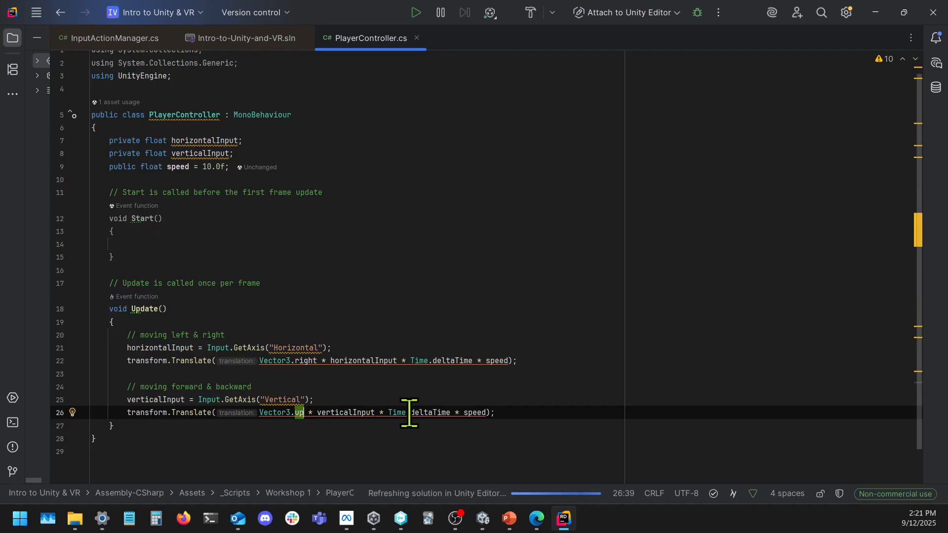
text(for)
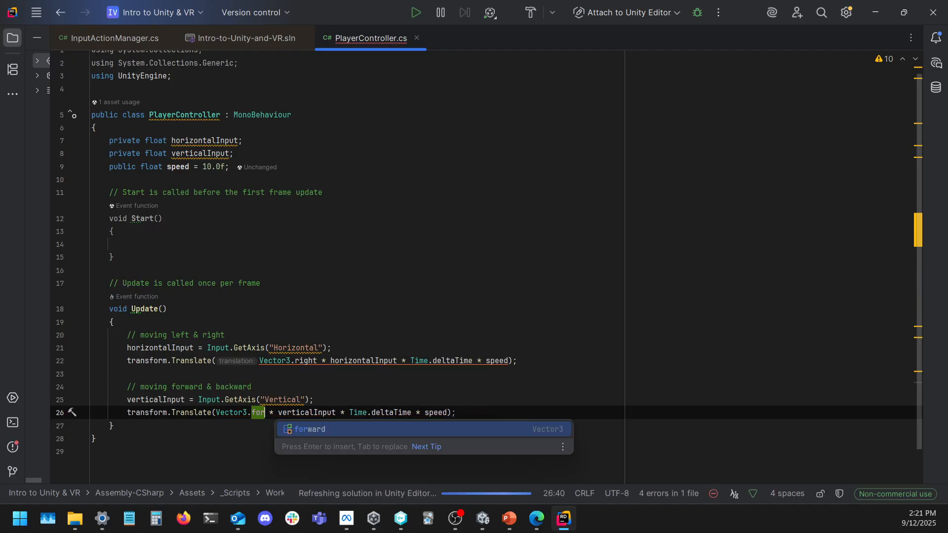
key(Return)
click(326, 387)
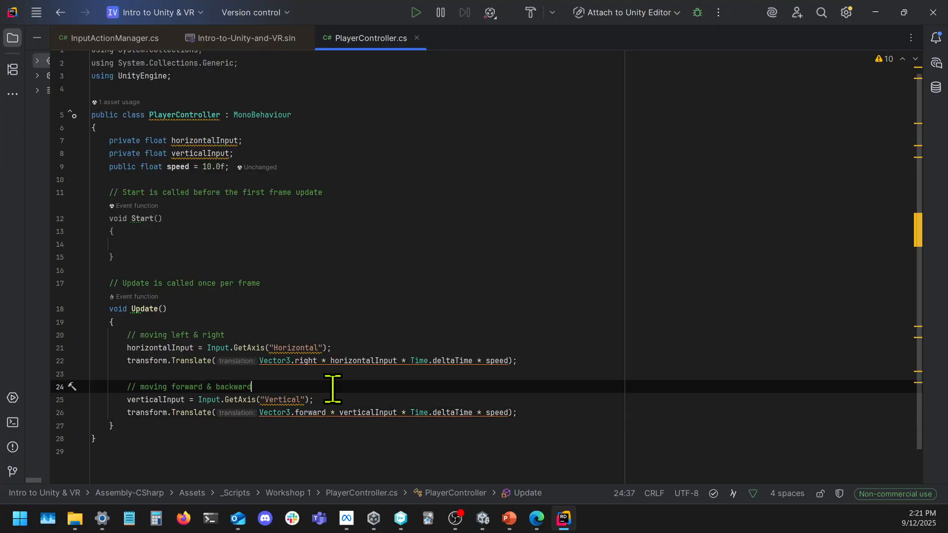
- Switch to the Unity Editor window of the Intro to Unity & VR project
click(477, 514)
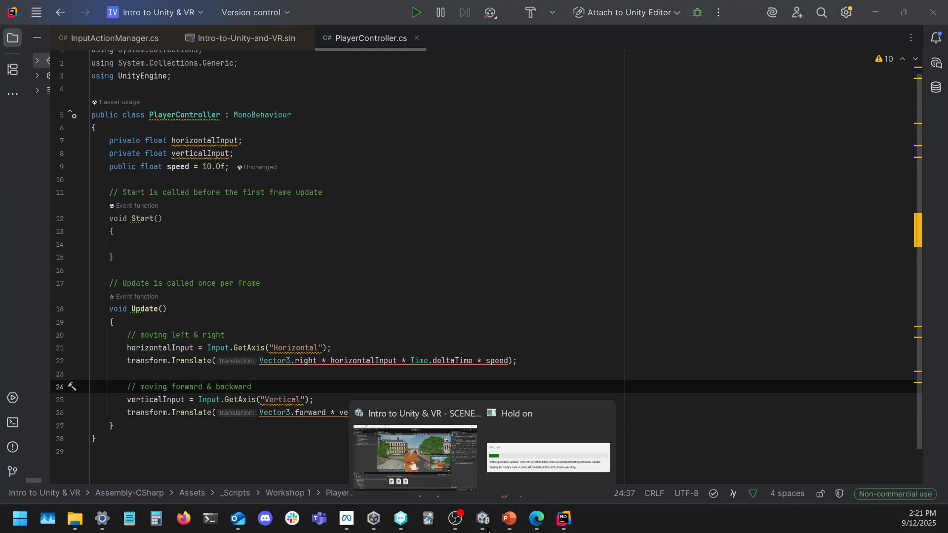
click(462, 471)
click(483, 514)
click(514, 391)
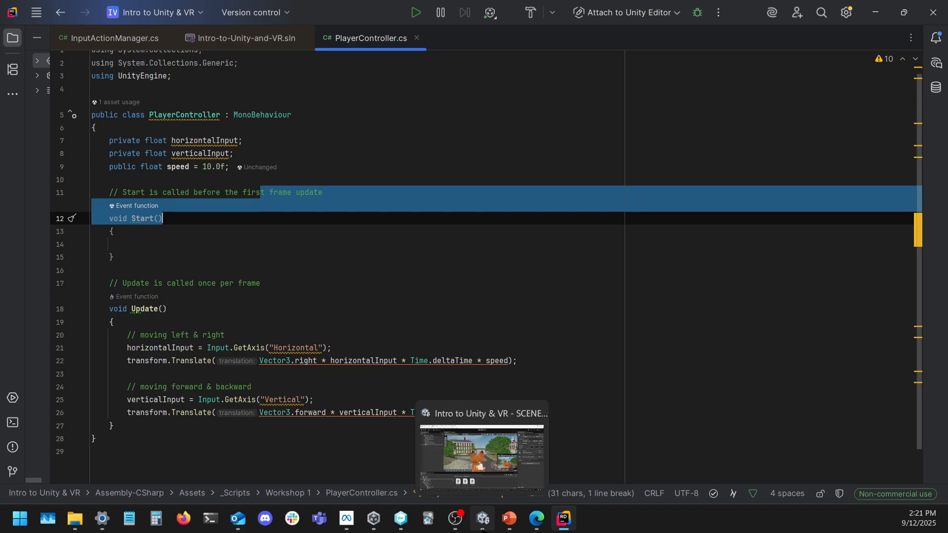
- Switch to the Unity editor and play-test the fox's movement in all four directions, ending with Play mode stopped
click(483, 519)
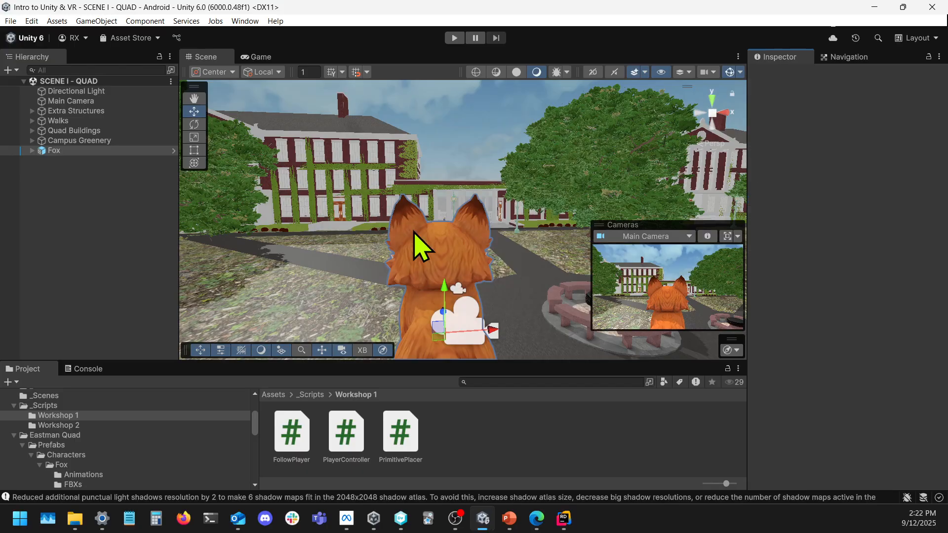
click(454, 38)
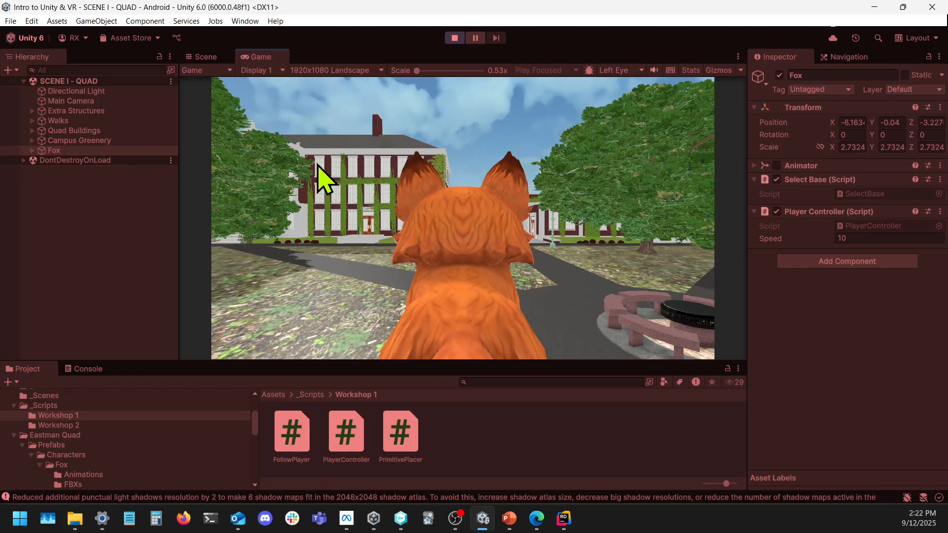
key(a)
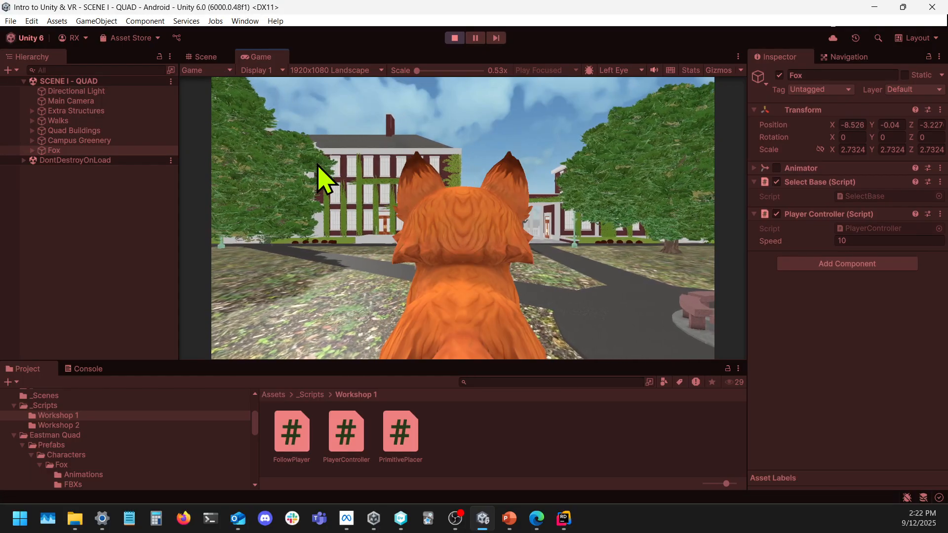
key(w)
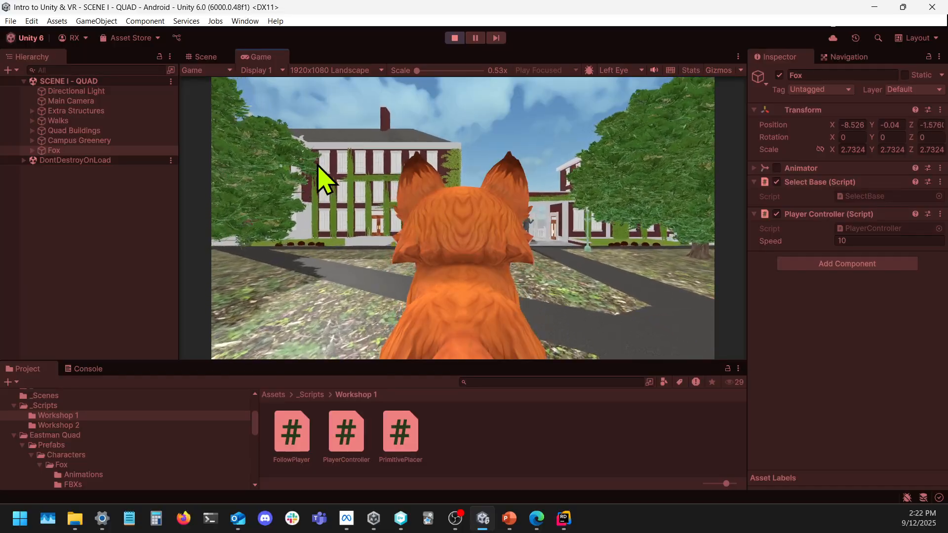
key(w)
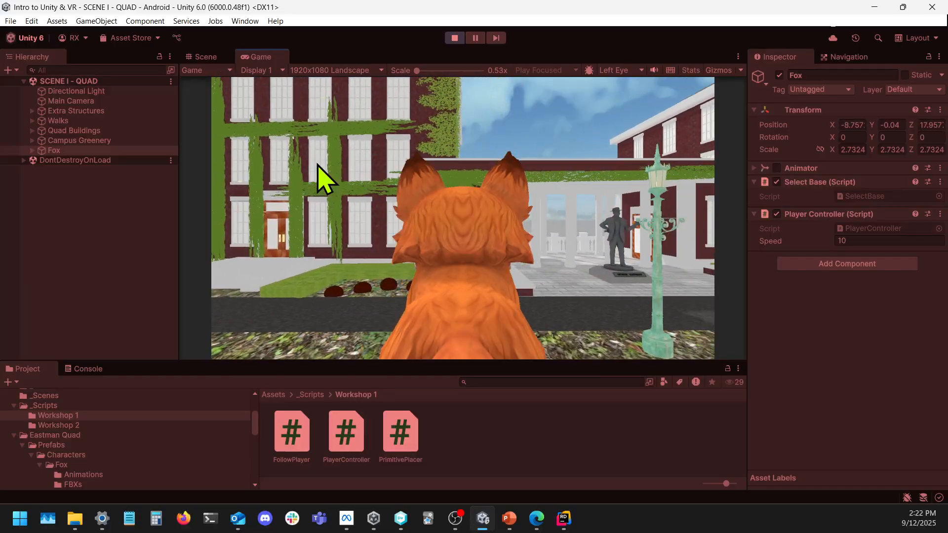
key(d)
key(s)
key(a)
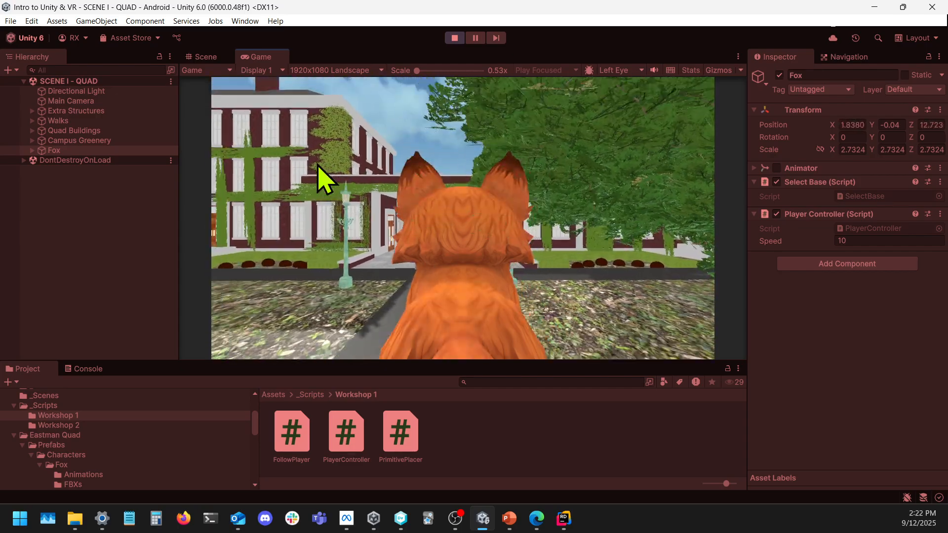
key(a)
key(s)
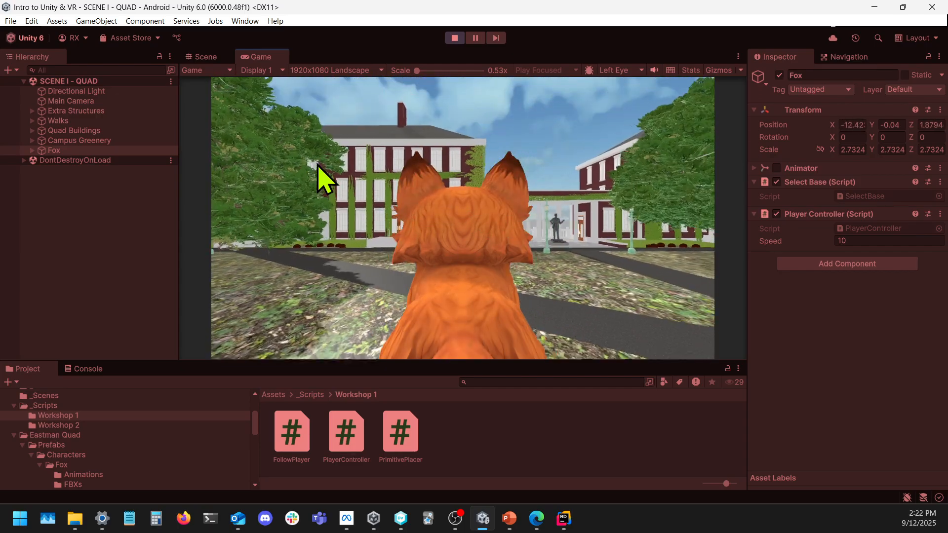
key(s)
click(454, 38)
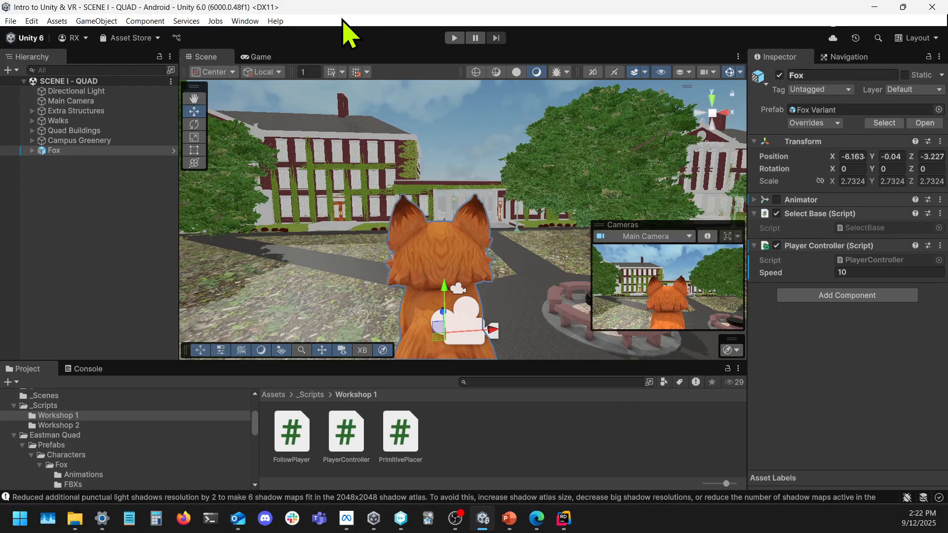
- Save the SCENE I - QUAD scene
click(10, 22)
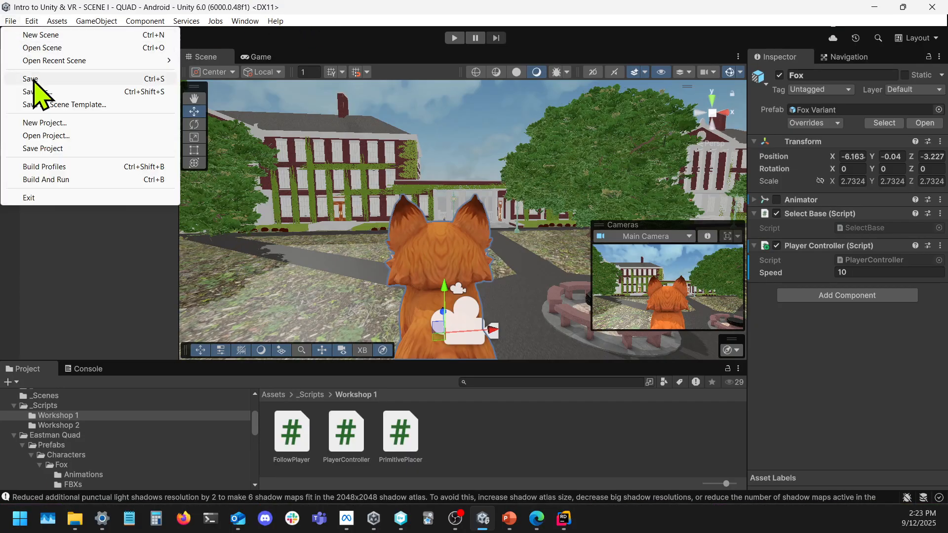
click(45, 78)
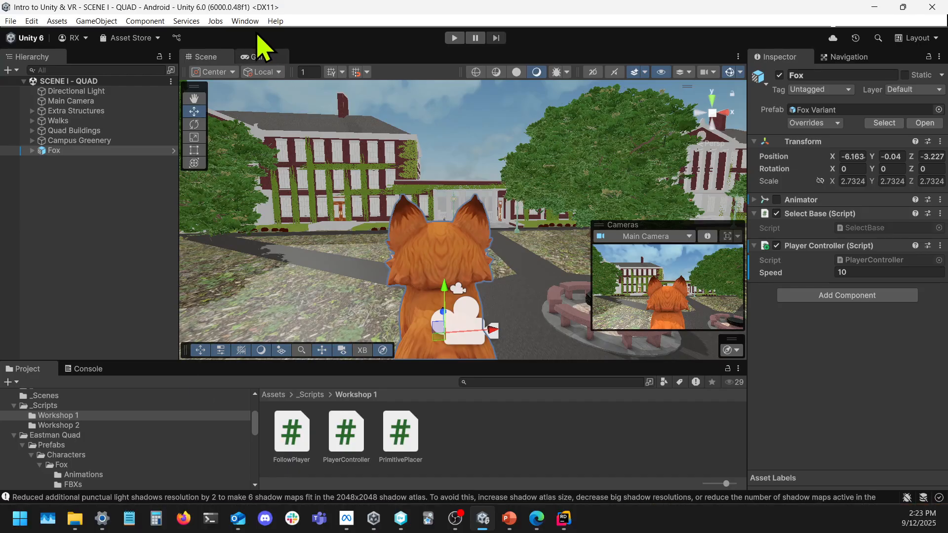
- Switch to the Unity Asset Store website in the browser and open its 3D Props category
click(245, 21)
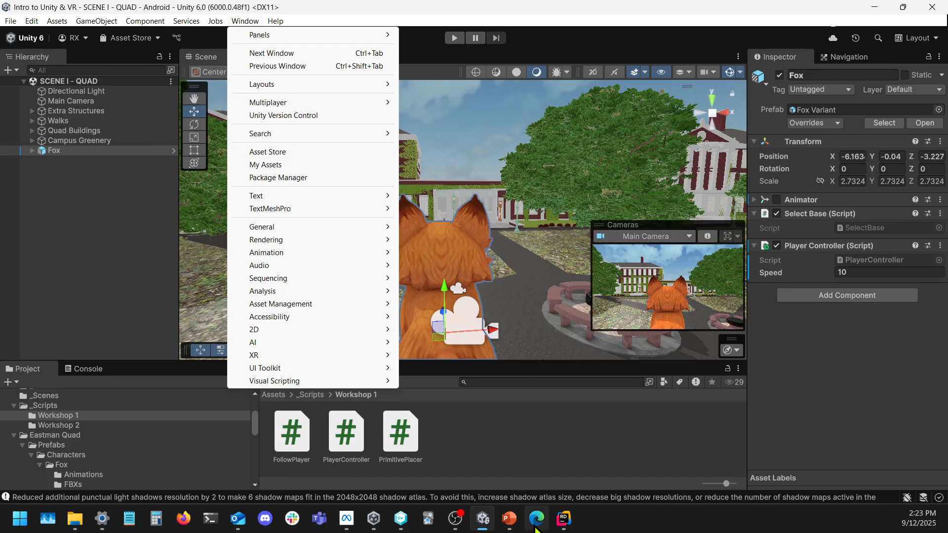
click(268, 152)
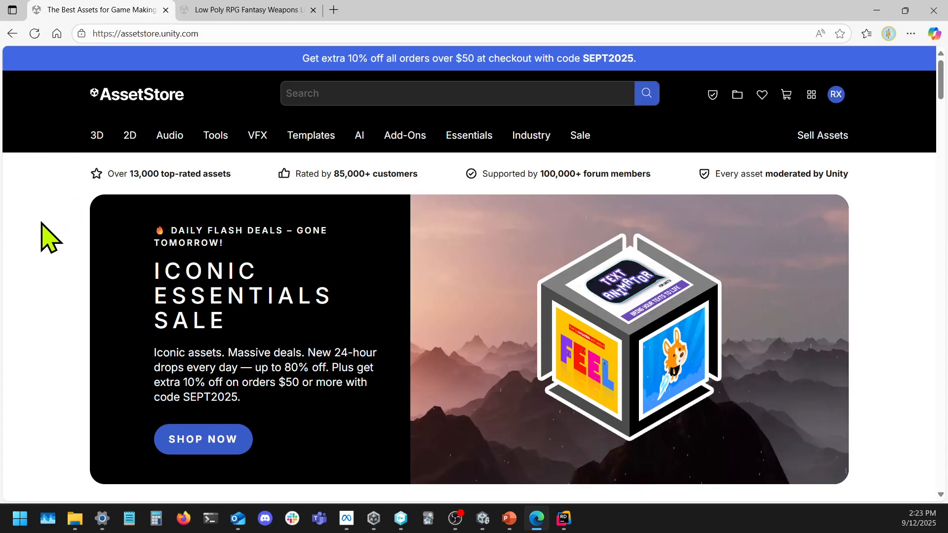
mouse_move(93, 139)
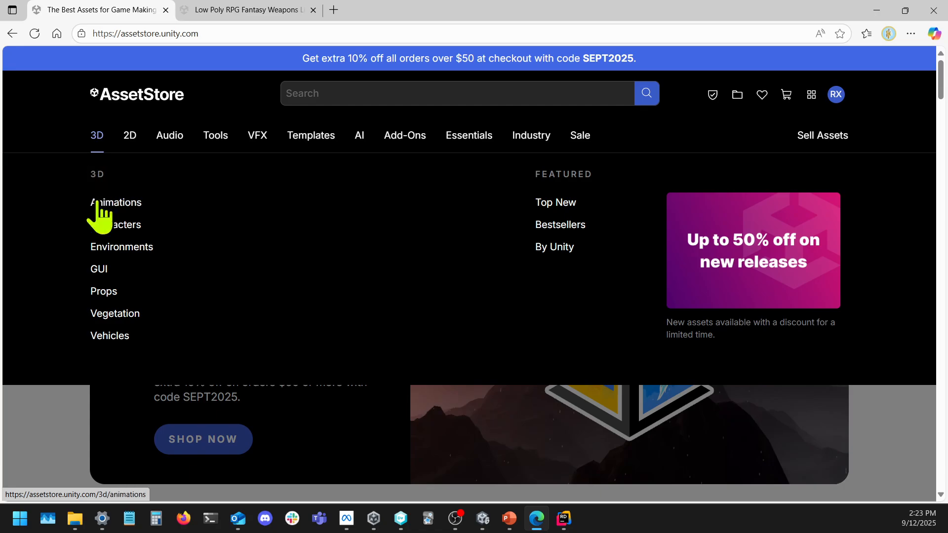
click(103, 295)
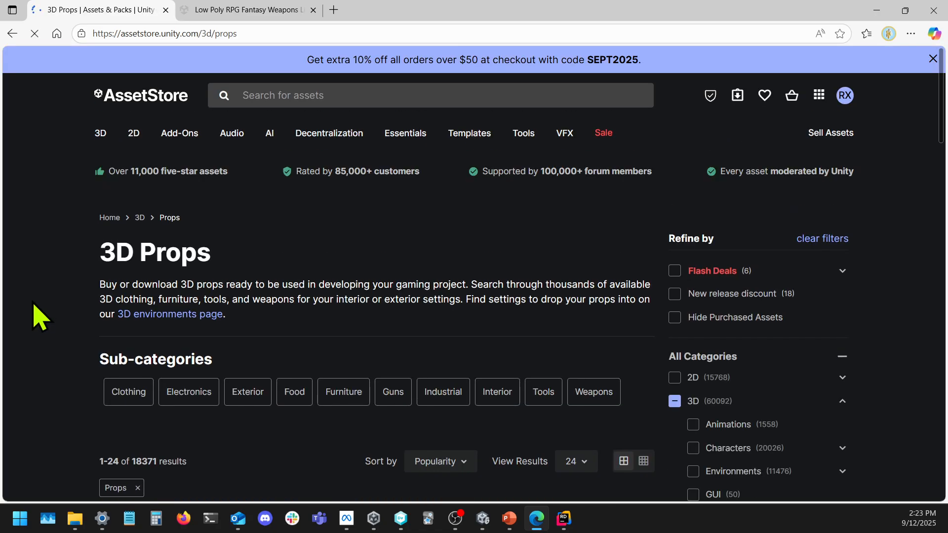
- Filter the 3D props to show only free assets
scroll(62, 316, down, 3)
scroll(62, 316, down, 7)
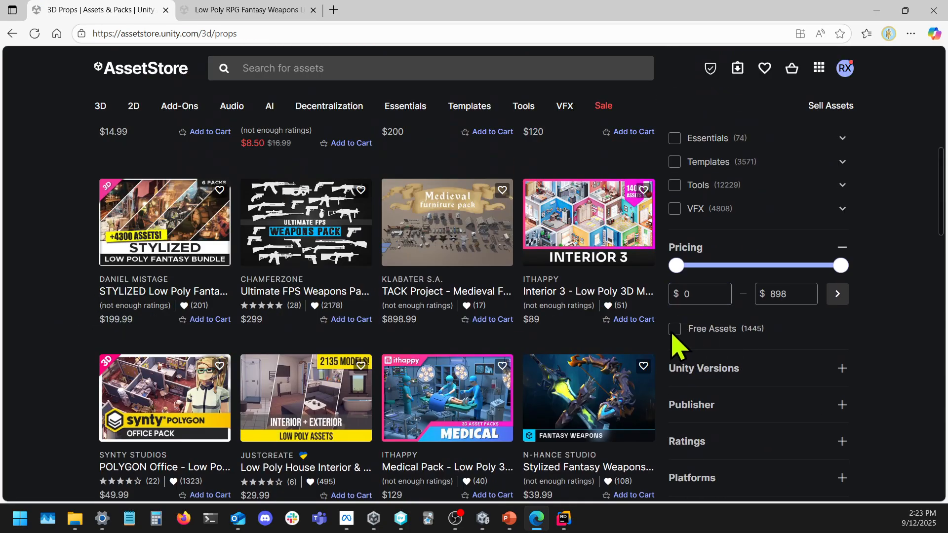
scroll(717, 355, up, 4)
scroll(746, 350, down, 10)
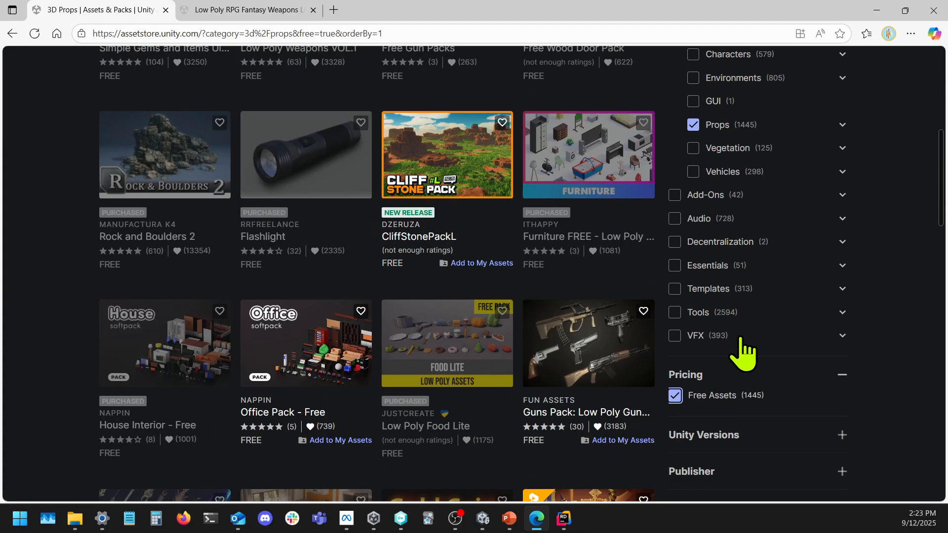
scroll(724, 232, up, 3)
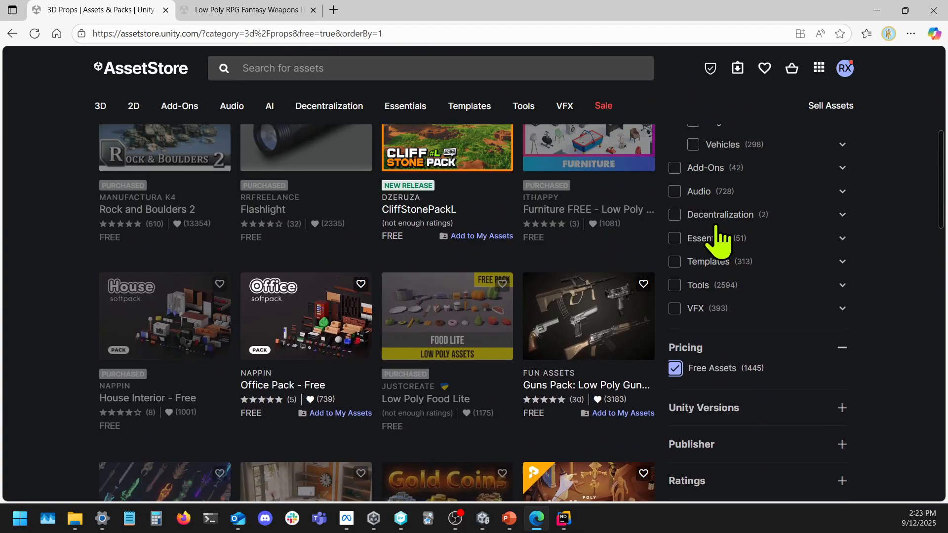
- Browse the free props and open the page of the Pandazole - Kitchen Food low poly pack
scroll(717, 241, down, 2)
scroll(390, 288, down, 10)
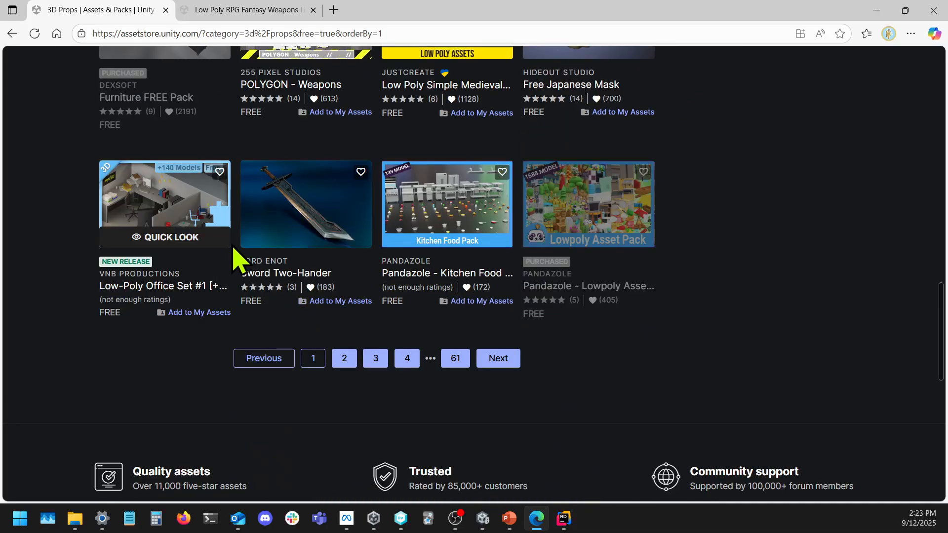
mouse_move(350, 194)
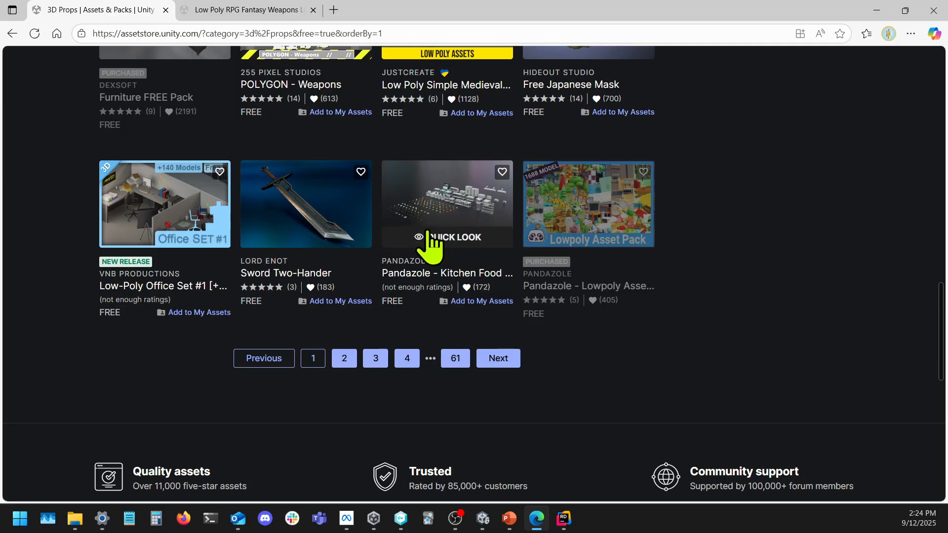
scroll(402, 299, up, 1)
scroll(402, 299, up, 1)
click(454, 349)
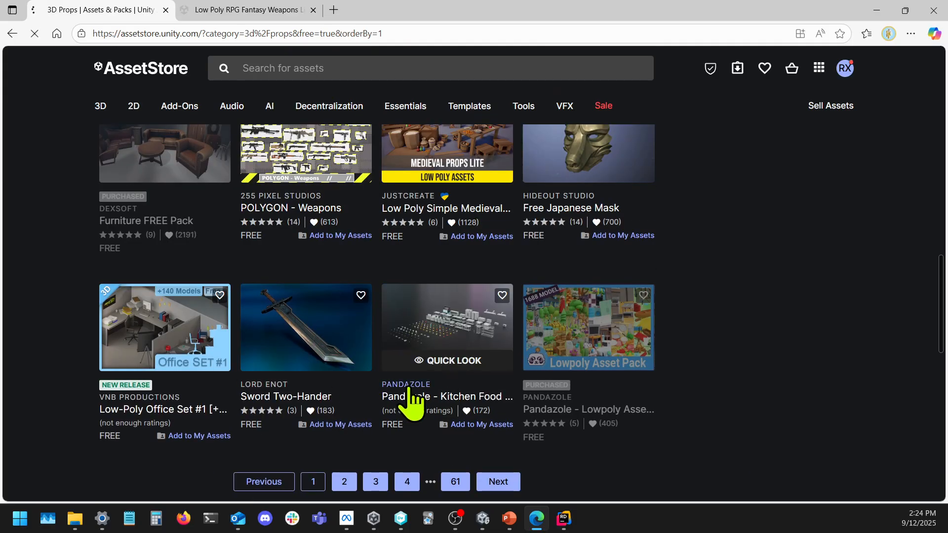
- Read the kitchen food pack's overview, including its render pipeline compatibility, features and models summary
scroll(244, 360, down, 6)
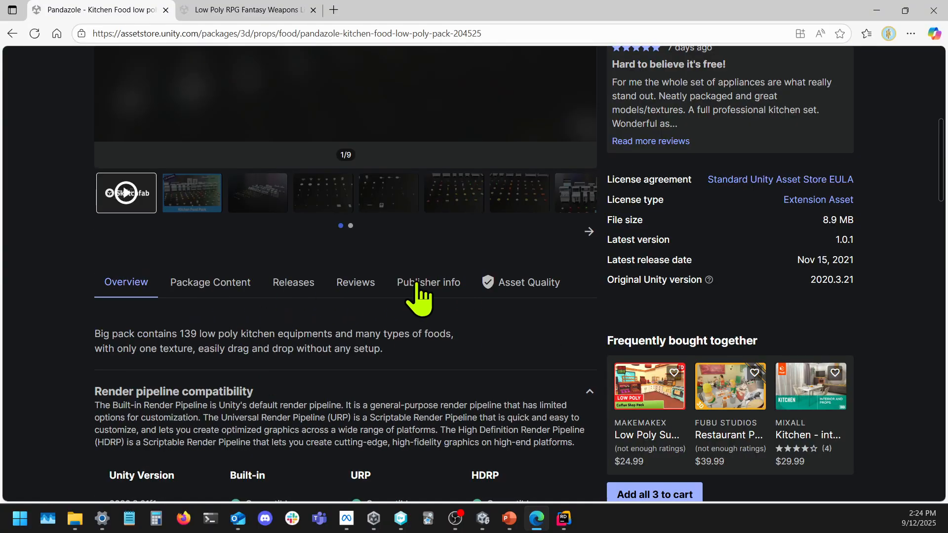
scroll(89, 347, down, 8)
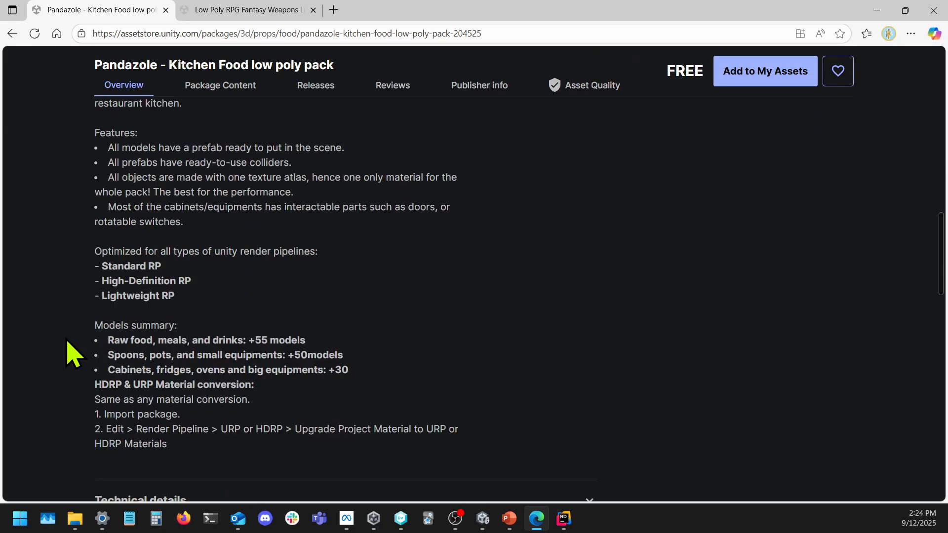
scroll(70, 346, up, 4)
scroll(72, 348, down, 11)
scroll(75, 350, up, 11)
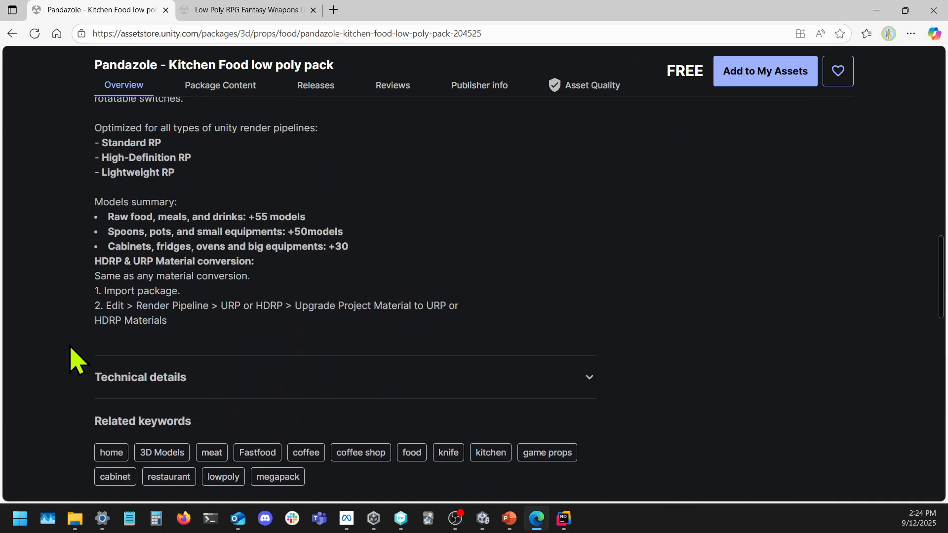
scroll(74, 352, up, 6)
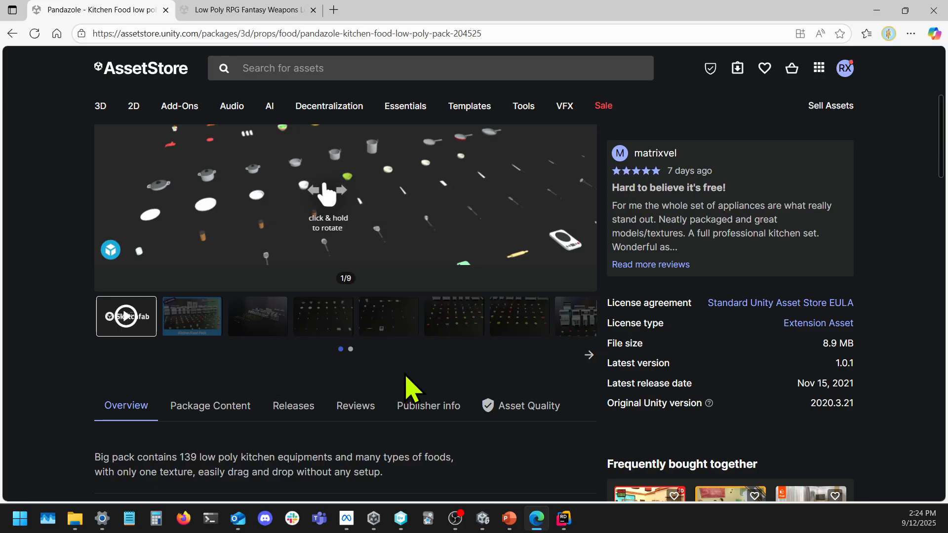
- Open the pack's Standard Unity Asset Store EULA in a separate tab and return to check the pack's license agreement entry
click(753, 304)
click(299, 13)
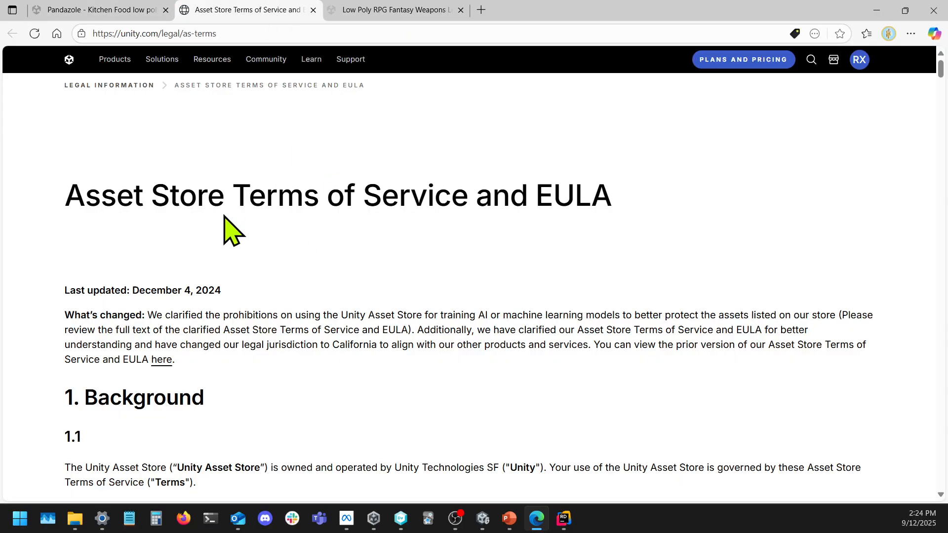
drag(74, 195, 656, 212)
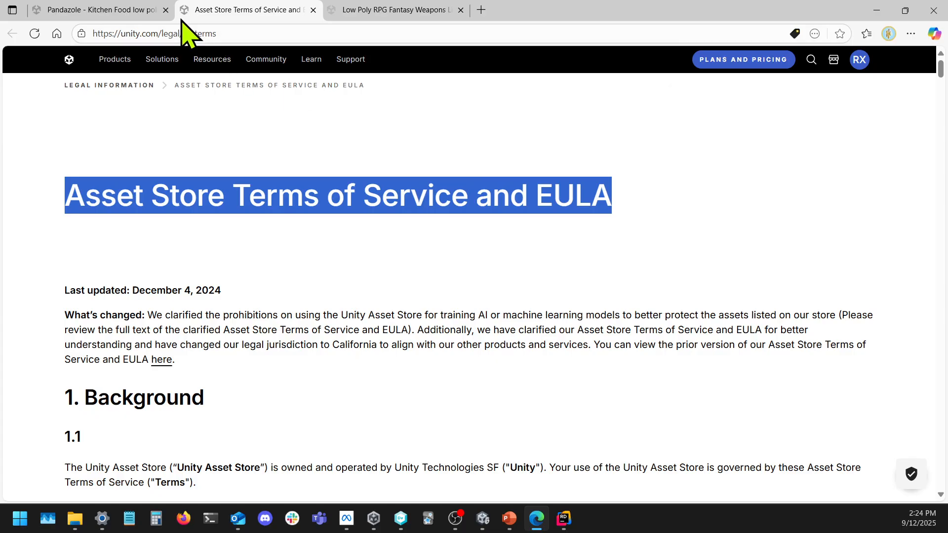
click(99, 10)
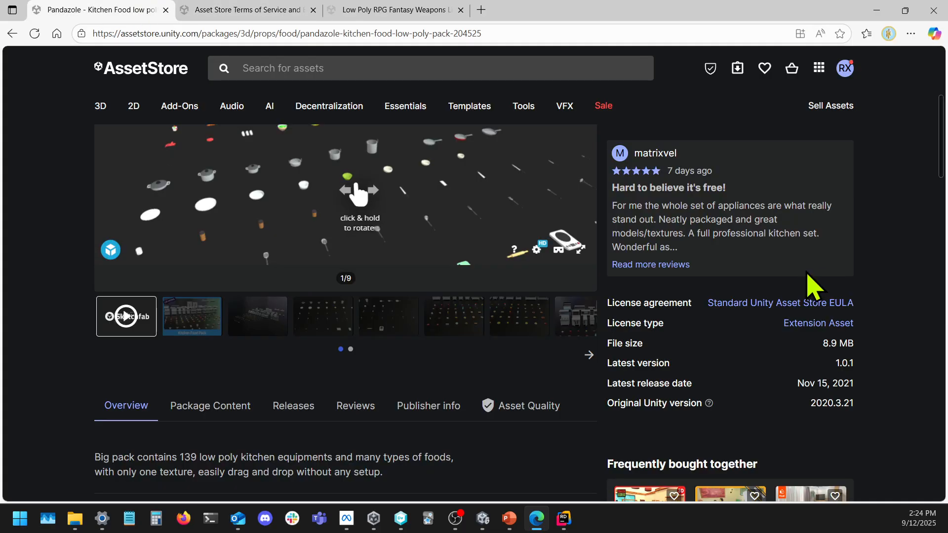
drag(607, 302, 879, 324)
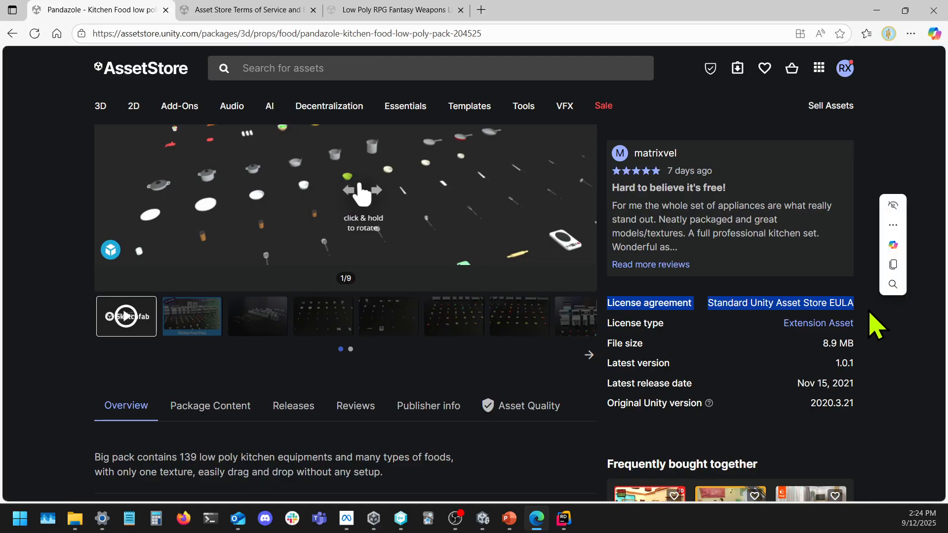
click(876, 326)
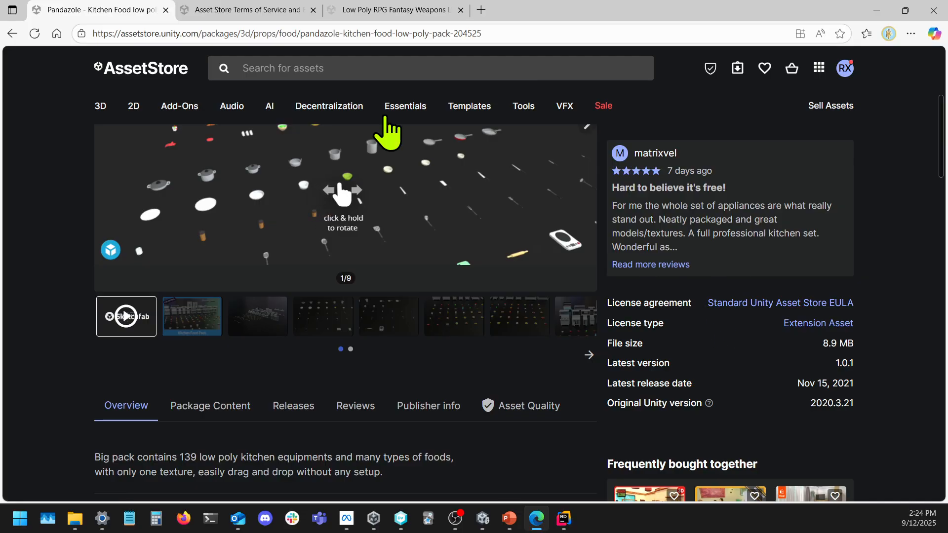
- Skim the Background and Unity's provision sections of the Asset Store Terms of Service and EULA, and close that page
click(268, 10)
scroll(67, 301, down, 3)
scroll(66, 309, down, 1)
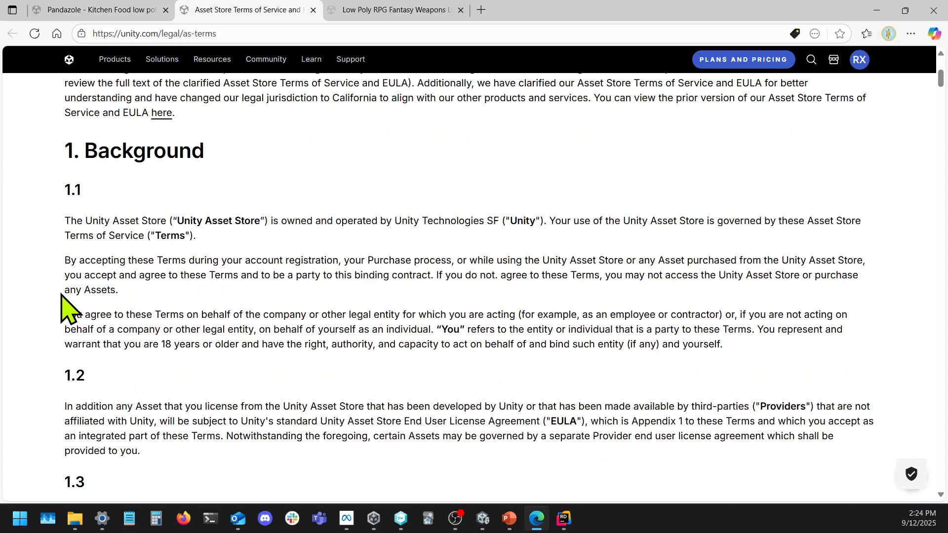
scroll(66, 312, down, 5)
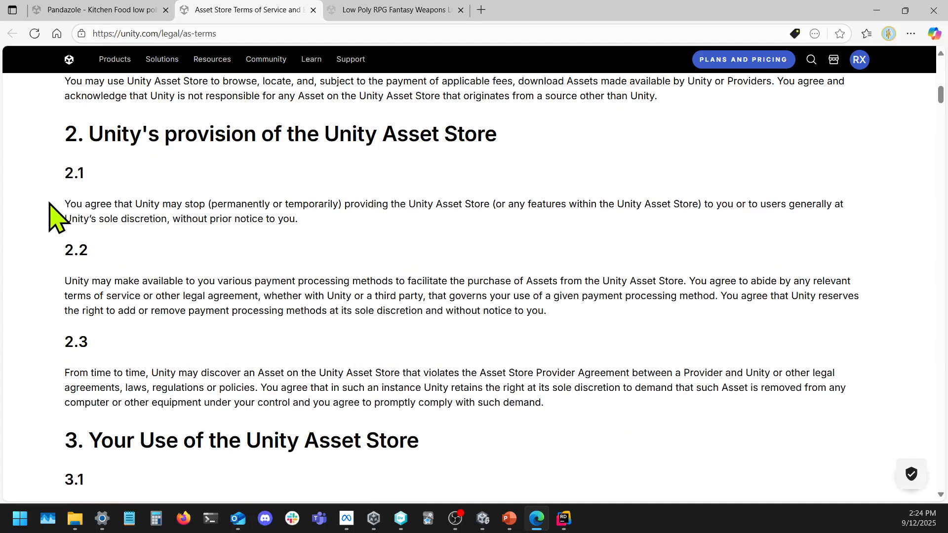
drag(78, 251, 343, 364)
click(183, 253)
scroll(189, 271, up, 11)
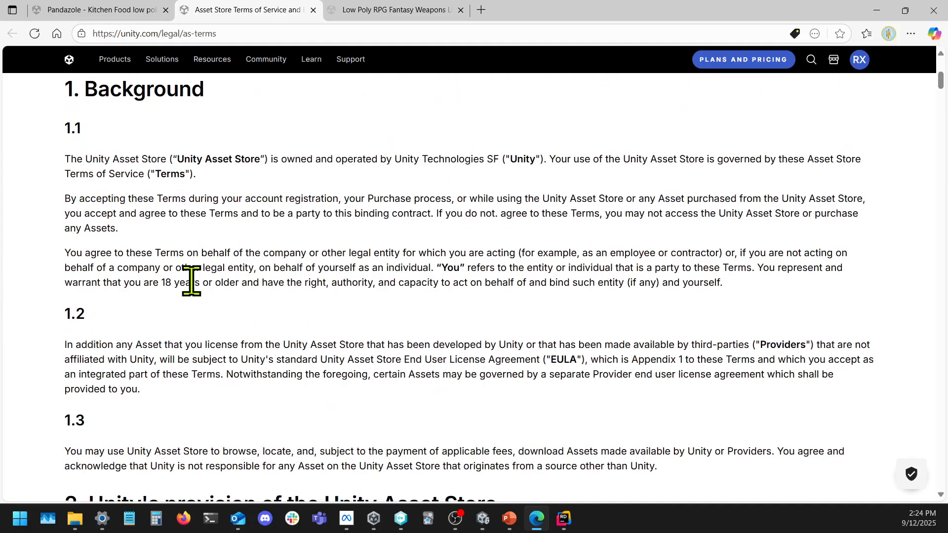
click(313, 10)
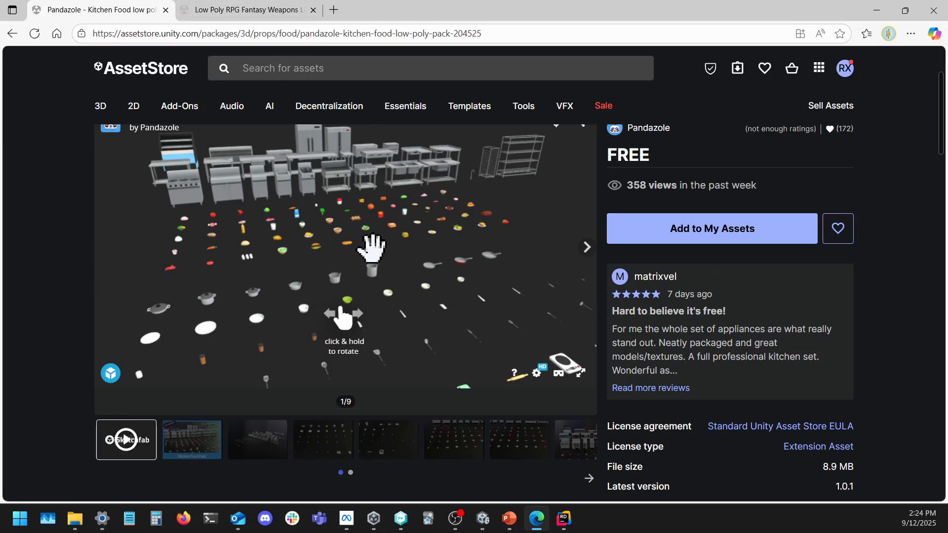
- Inspect the kitchen and food models in the pack's 3D preview from different angles and distances
mouse_move(371, 247)
mouse_down()
mouse_move(351, 262)
mouse_move(364, 254)
mouse_up()
scroll(355, 251, up, 5)
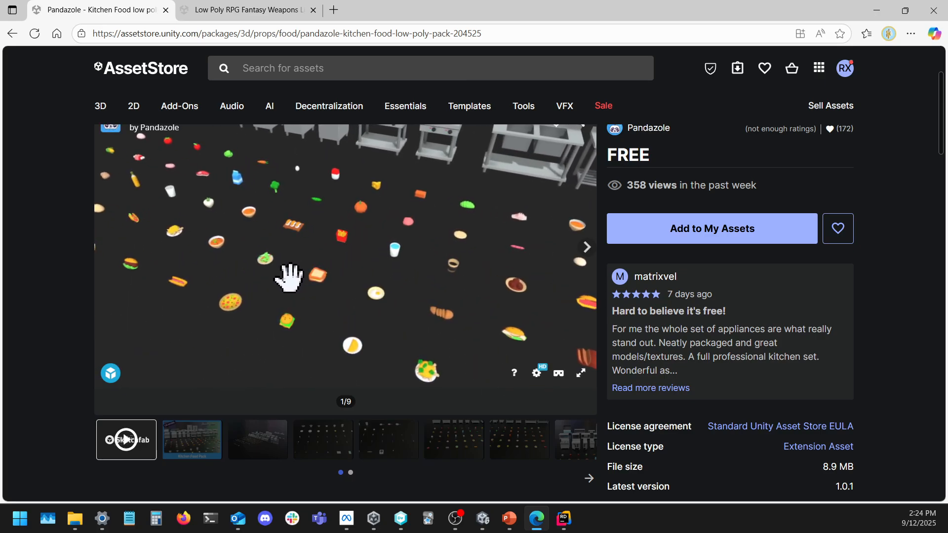
mouse_move(290, 277)
mouse_down()
mouse_move(326, 252)
mouse_move(237, 212)
mouse_move(267, 211)
mouse_move(301, 247)
mouse_move(319, 229)
mouse_up()
scroll(329, 242, down, 5)
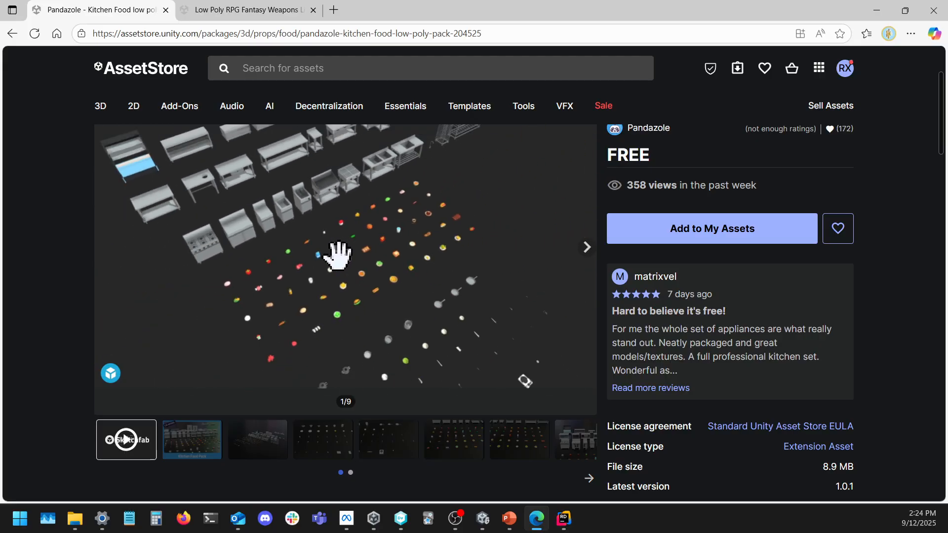
- Open the Low Poly RPG Fantasy Weapons Lite pack from its store page in Unity, and dismiss the package import window
click(255, 10)
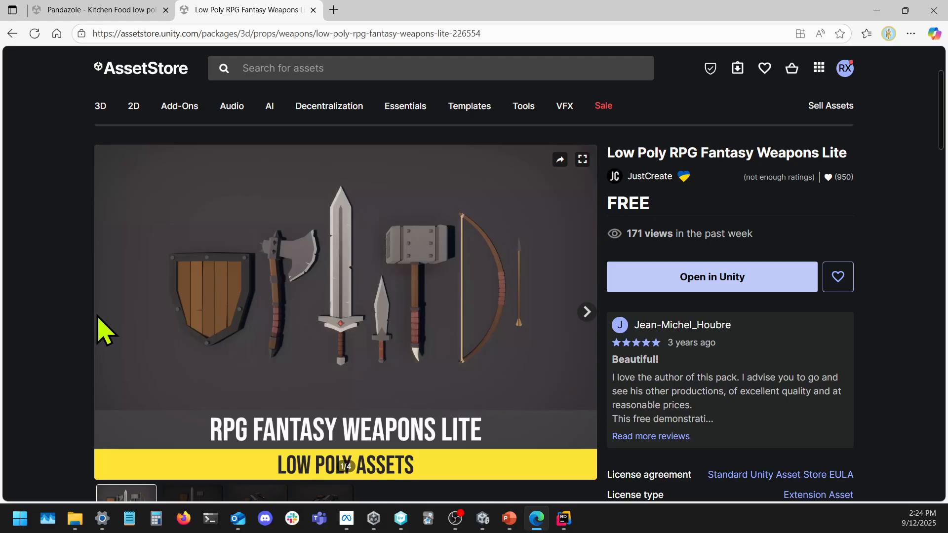
click(651, 287)
click(555, 126)
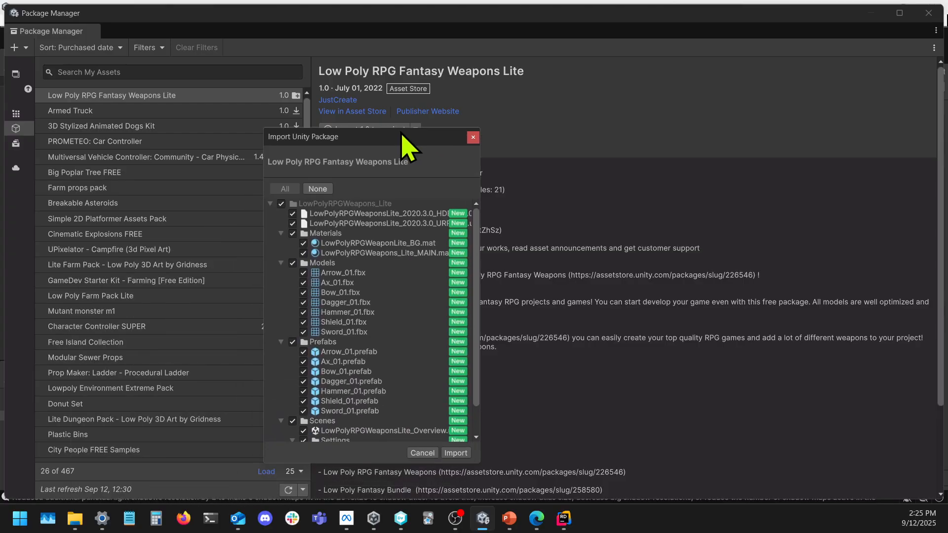
drag(398, 144, 557, 80)
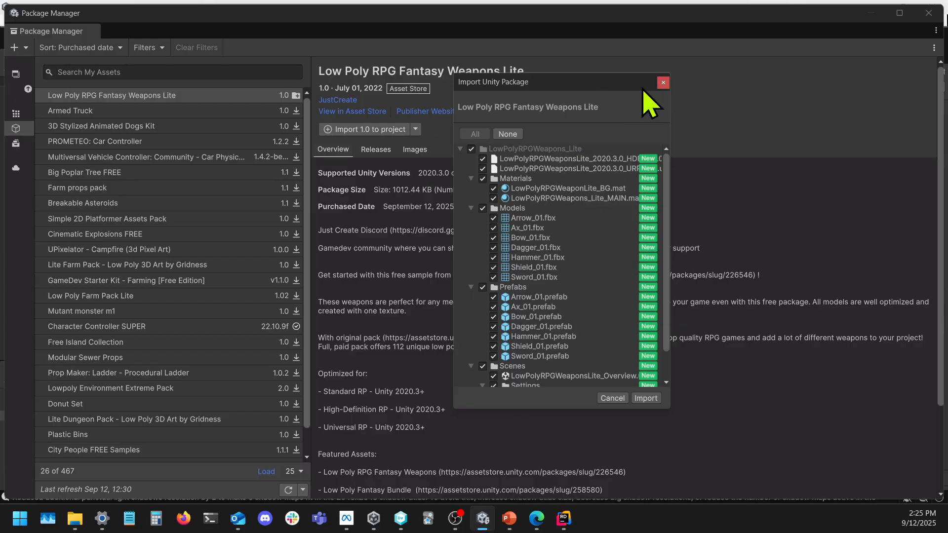
click(662, 82)
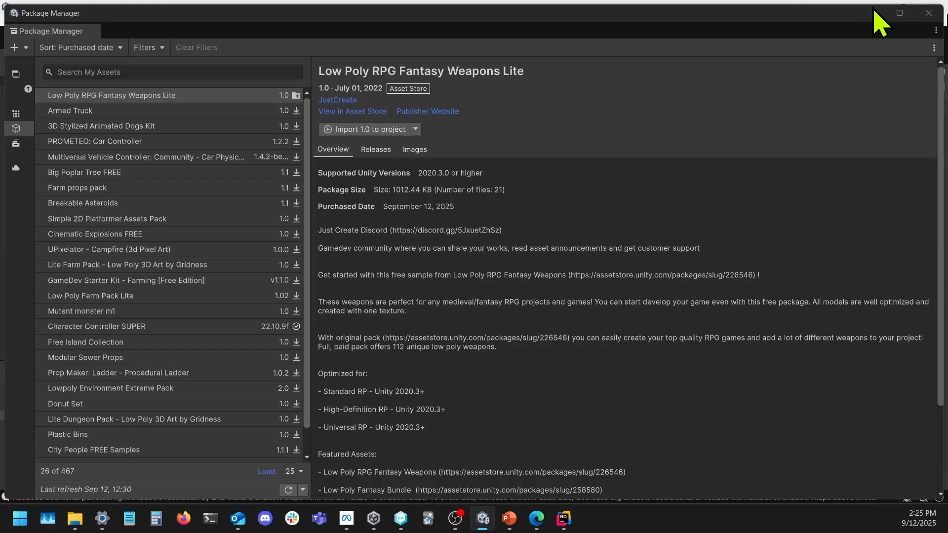
- Reopen the weapons pack in Unity from its store page, and search My Assets in Package Manager for "rpg"
click(537, 519)
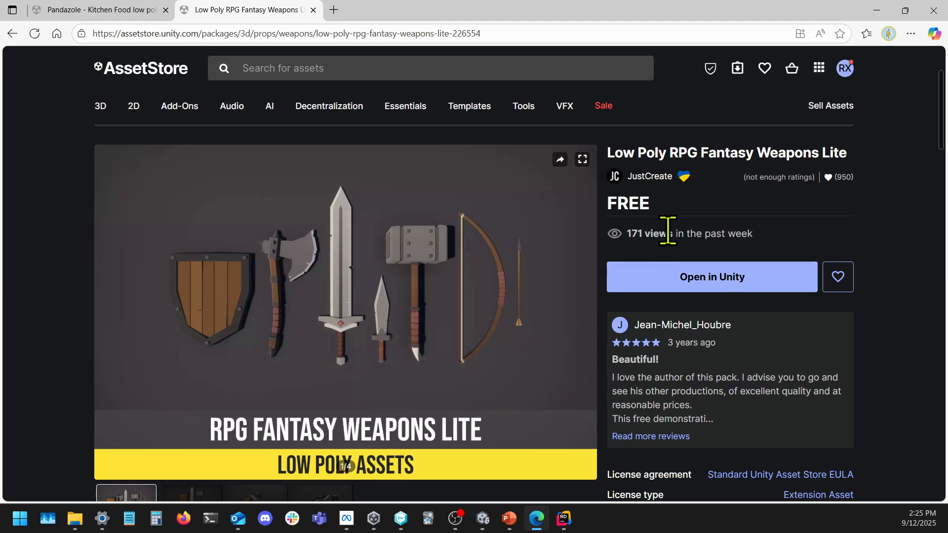
click(729, 289)
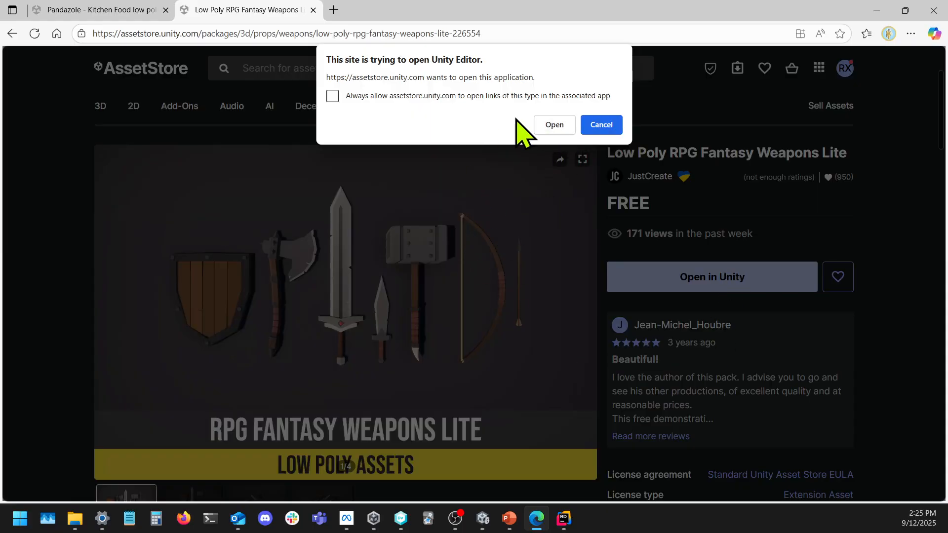
click(555, 126)
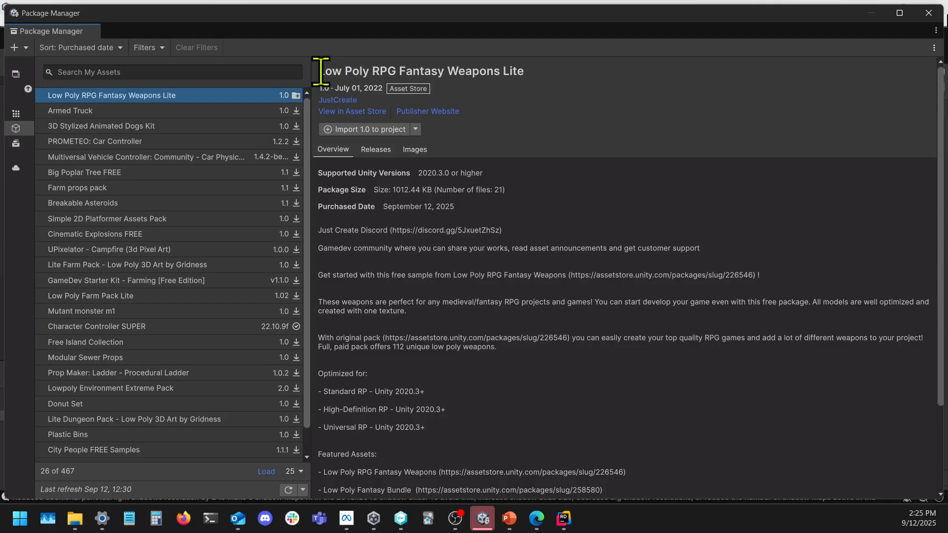
drag(322, 71, 588, 71)
click(588, 114)
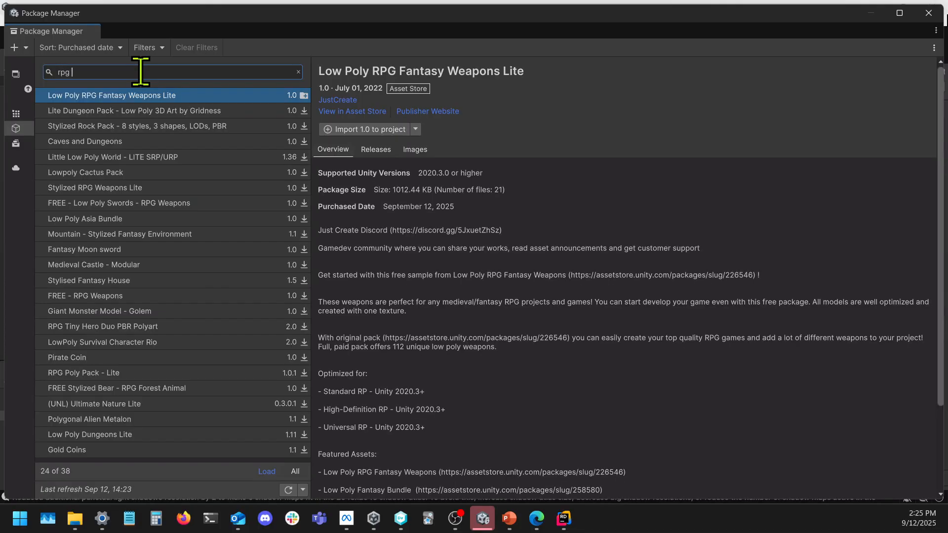
click(95, 97)
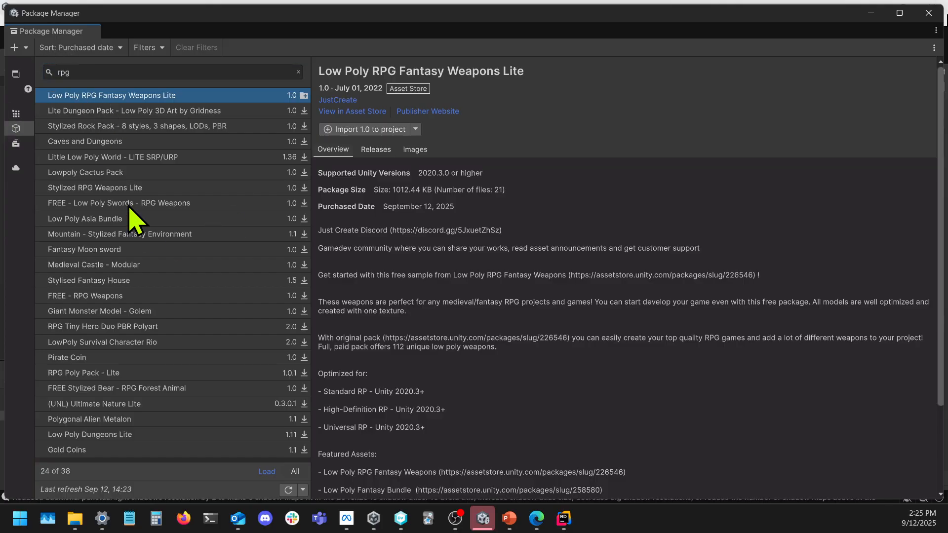
- Import Low Poly RPG Fantasy Weapons Lite into the project without its Scenes folder, and close Package Manager
click(366, 130)
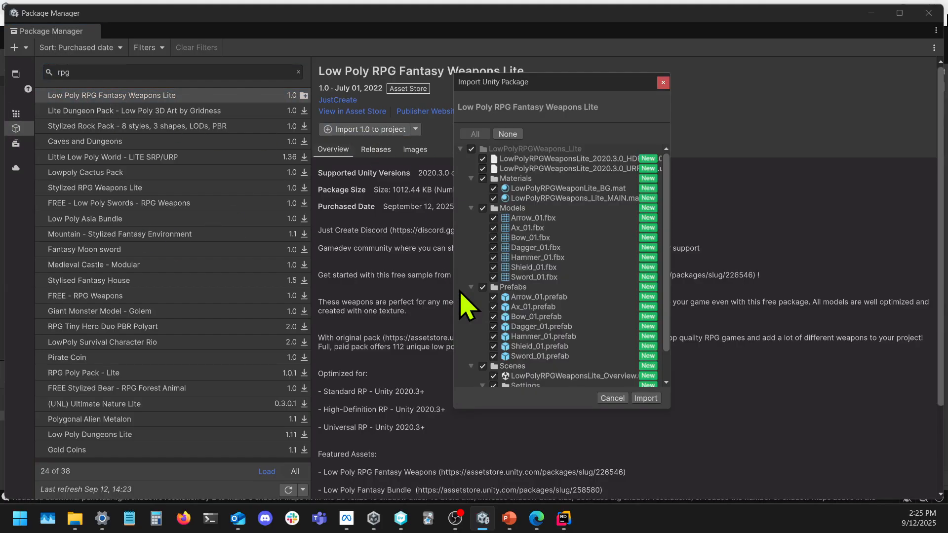
scroll(612, 311, down, 3)
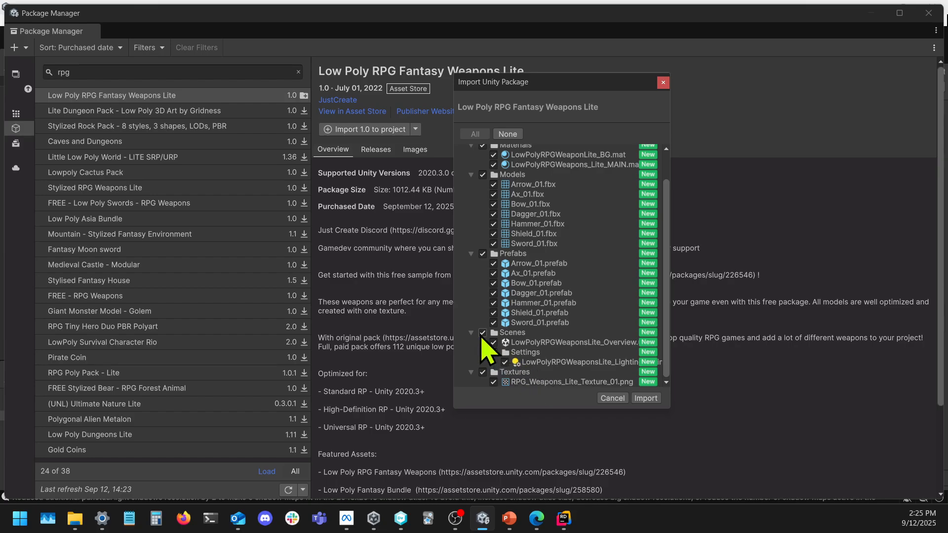
click(482, 333)
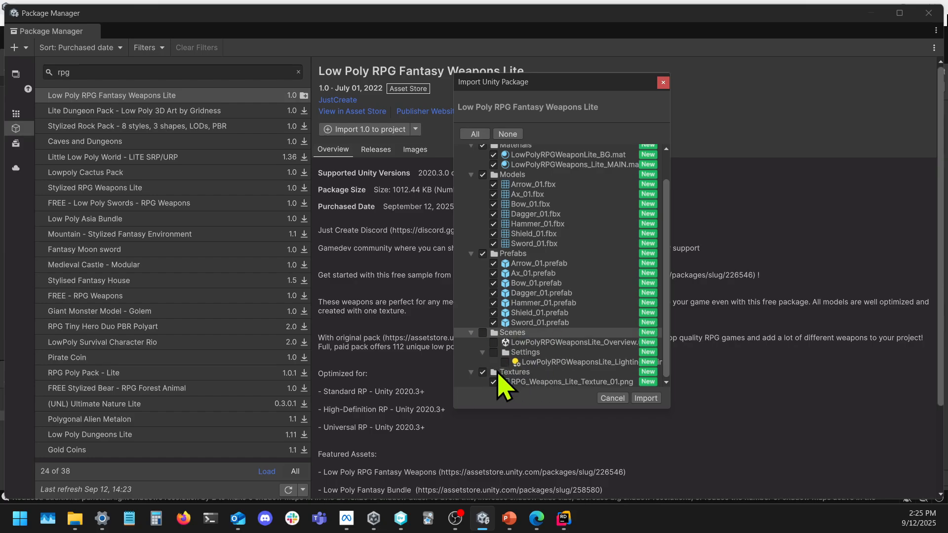
scroll(529, 344, up, 2)
scroll(527, 341, down, 2)
scroll(530, 345, up, 2)
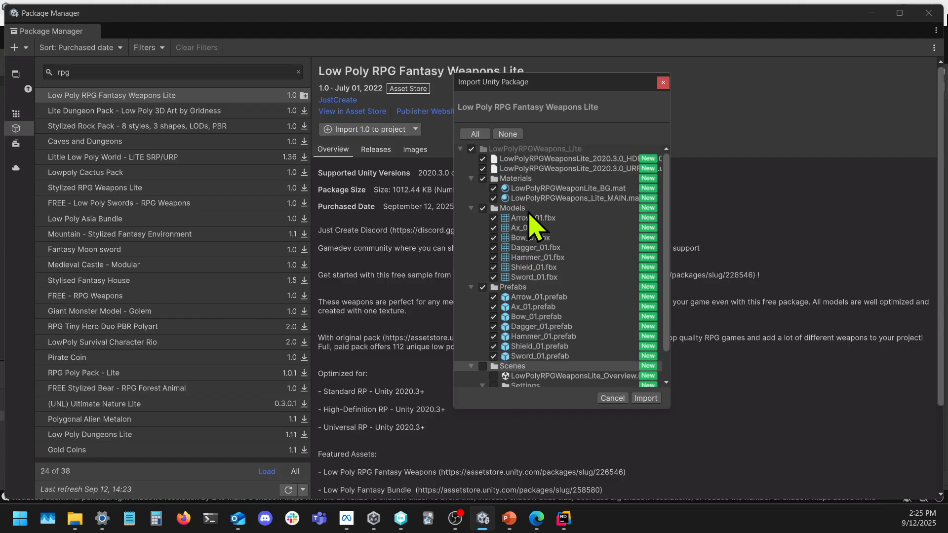
scroll(533, 306, down, 2)
scroll(533, 247, up, 2)
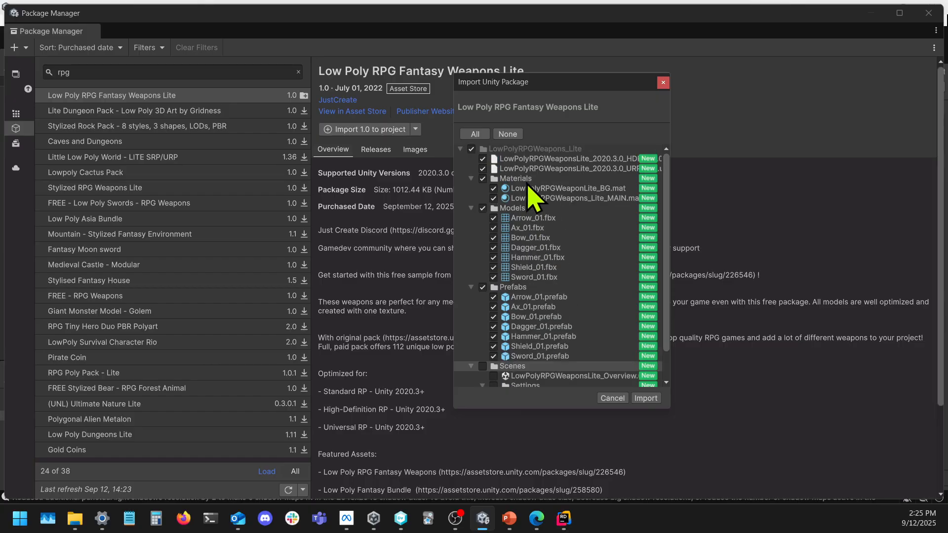
scroll(555, 269, down, 2)
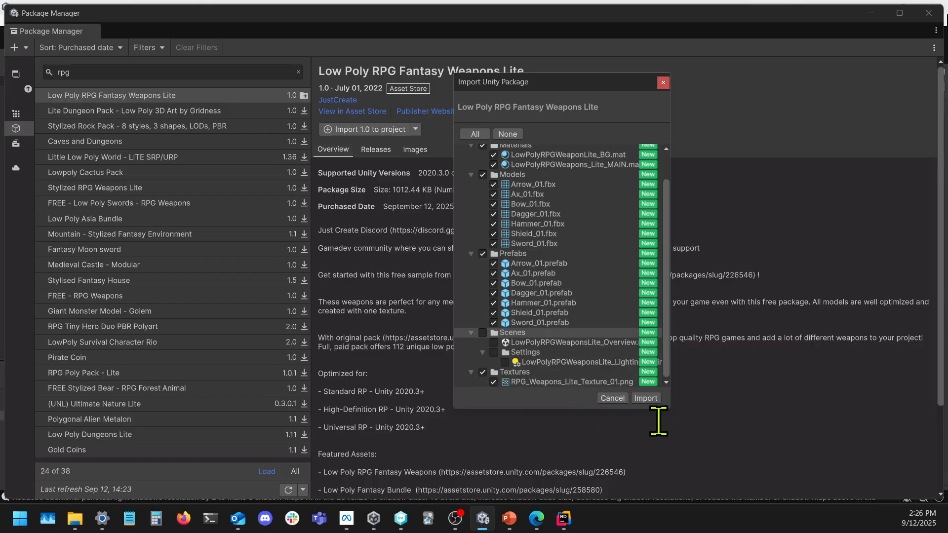
click(655, 401)
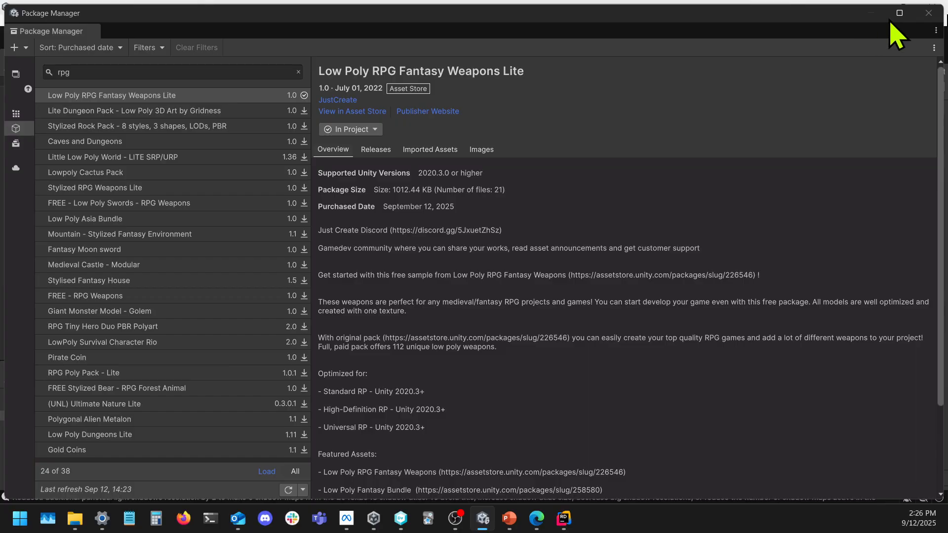
click(929, 13)
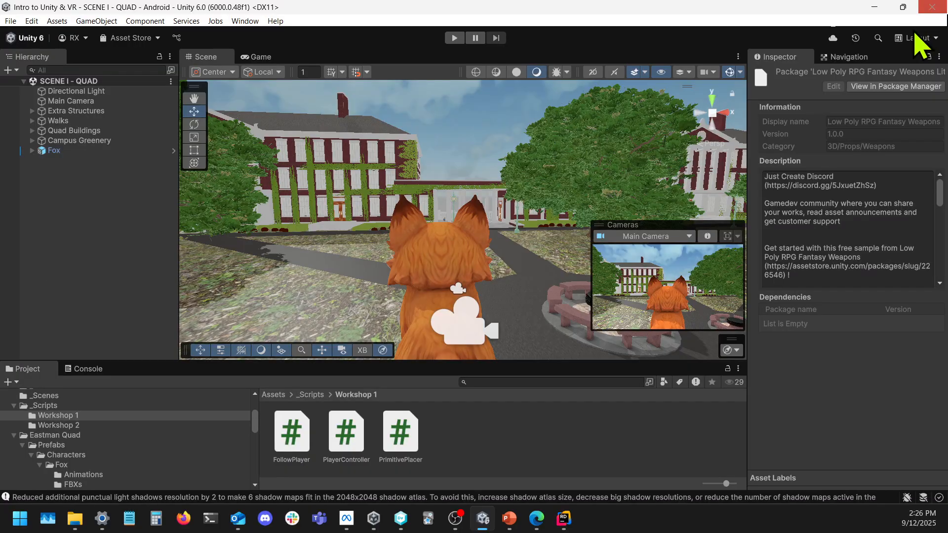
- Find the imported LowPolyRPGWeapons_Lite folder in the project's Assets and open it
click(273, 395)
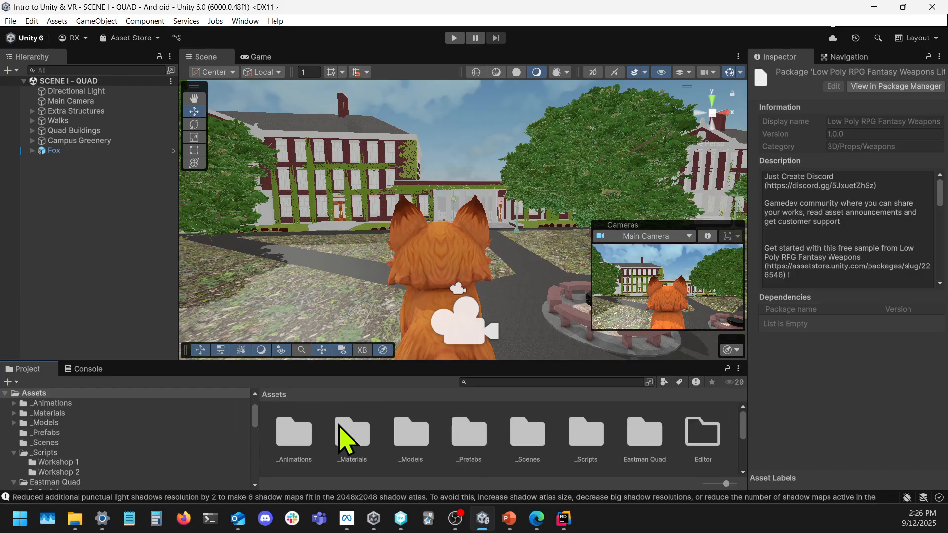
scroll(322, 434, down, 2)
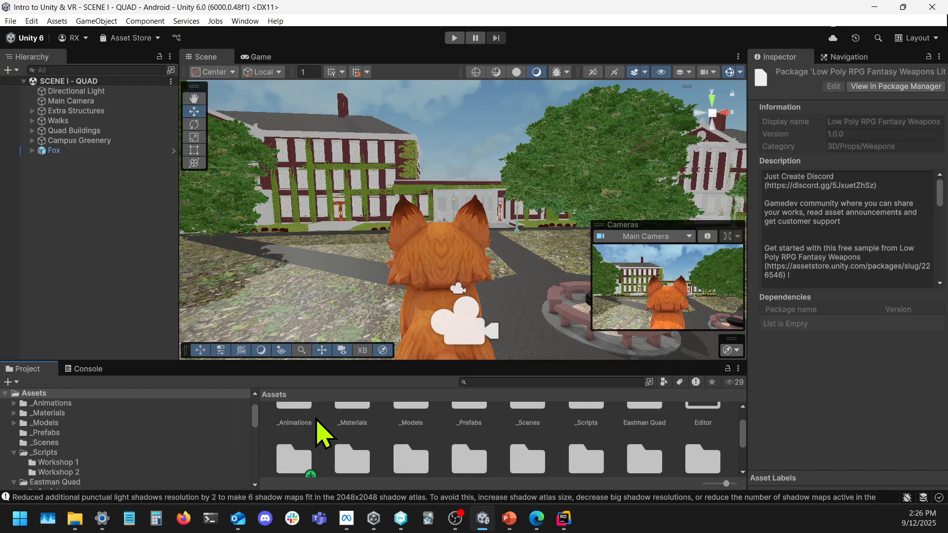
scroll(322, 435, down, 1)
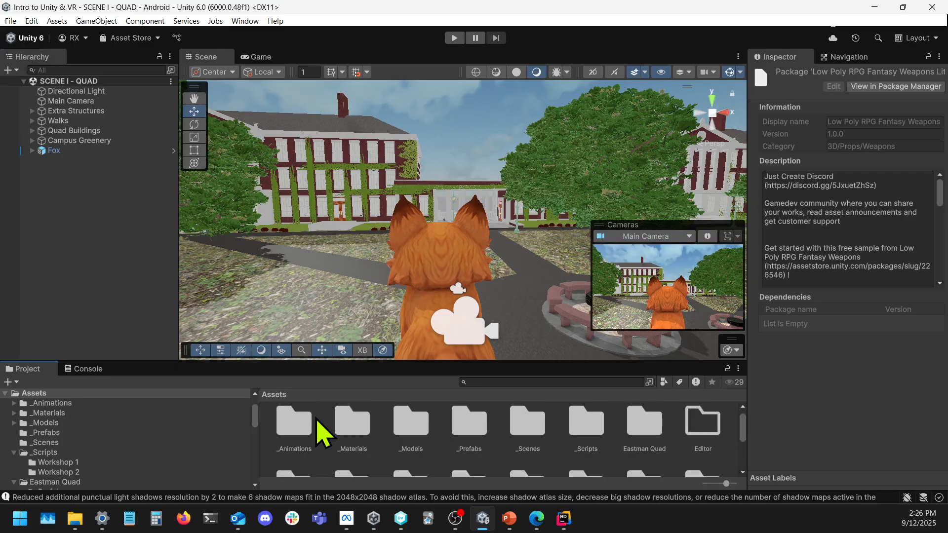
scroll(322, 434, down, 1)
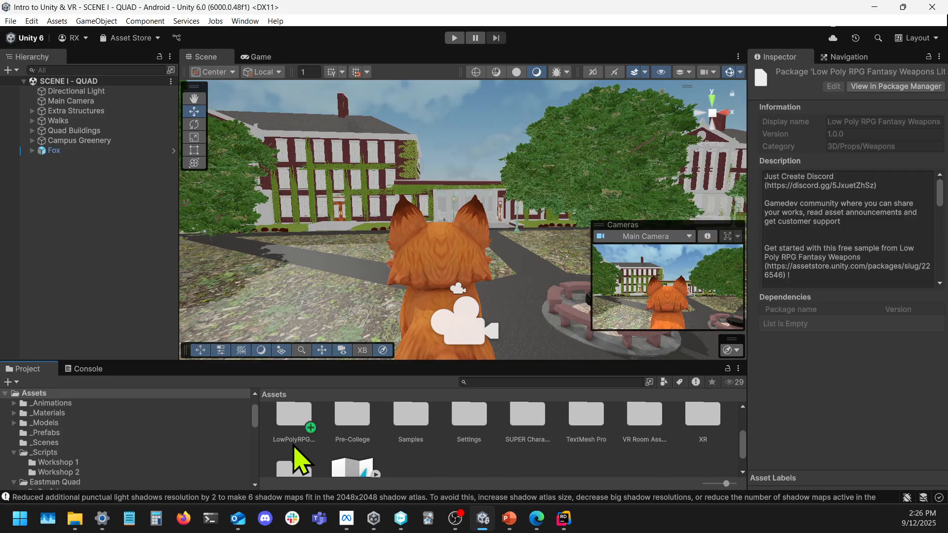
scroll(291, 434, up, 1)
click(297, 435)
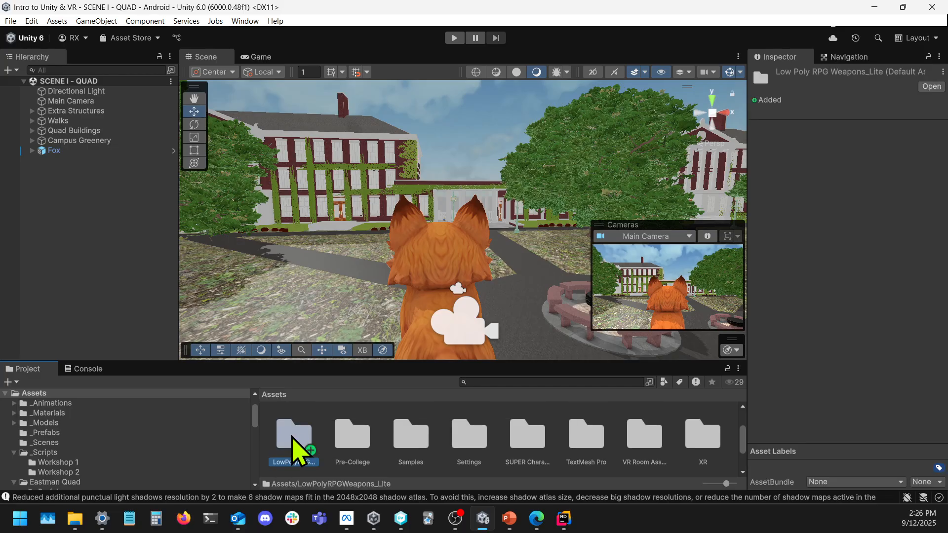
click(332, 430)
double_click(309, 447)
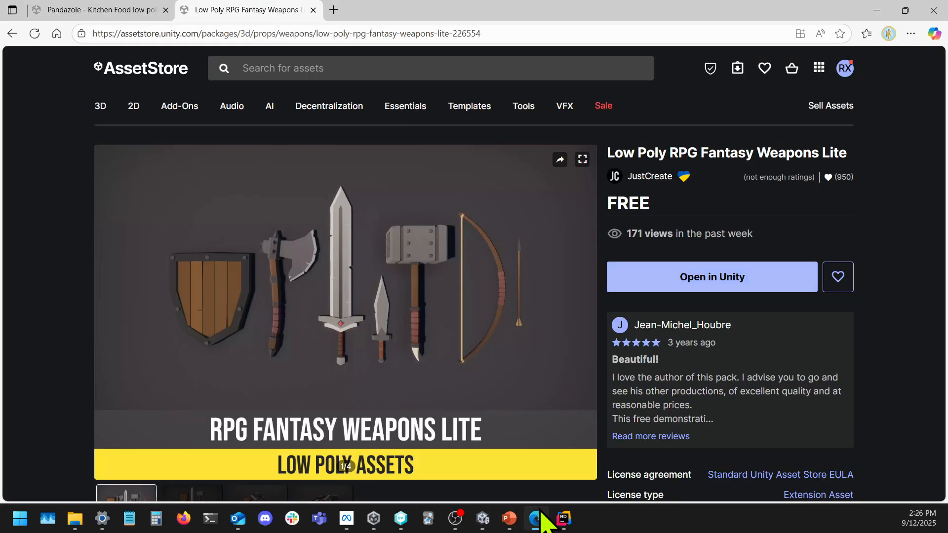
- Check the weapons pack's full title on its store page and return to Unity
click(537, 518)
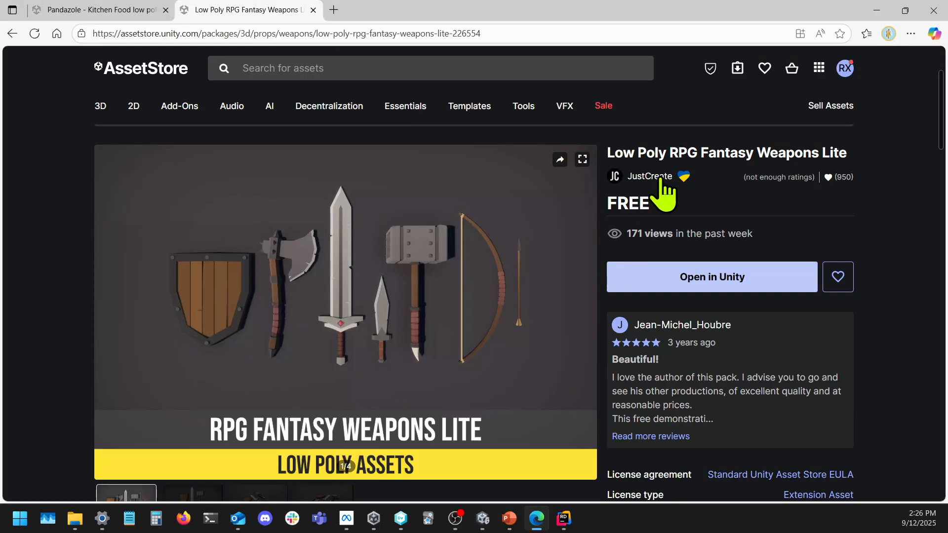
drag(615, 153, 815, 153)
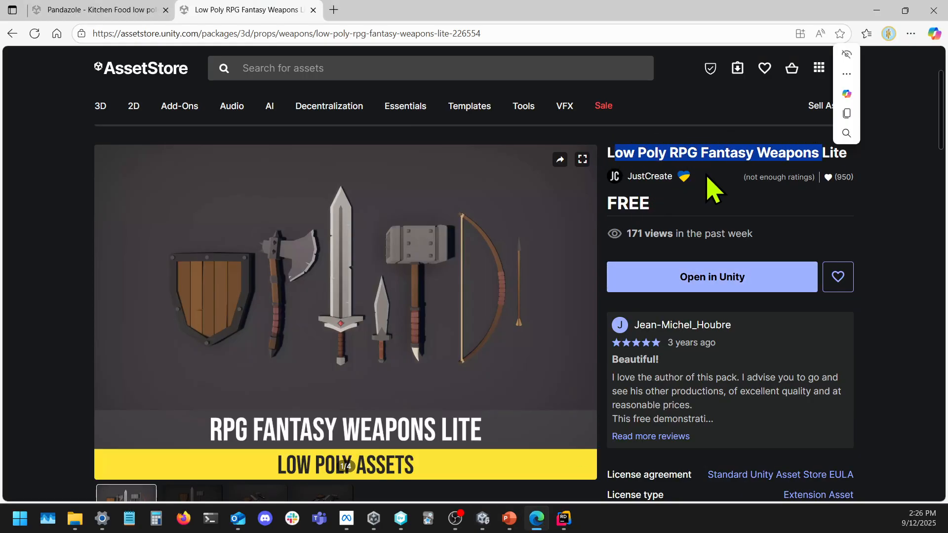
click(762, 147)
click(877, 10)
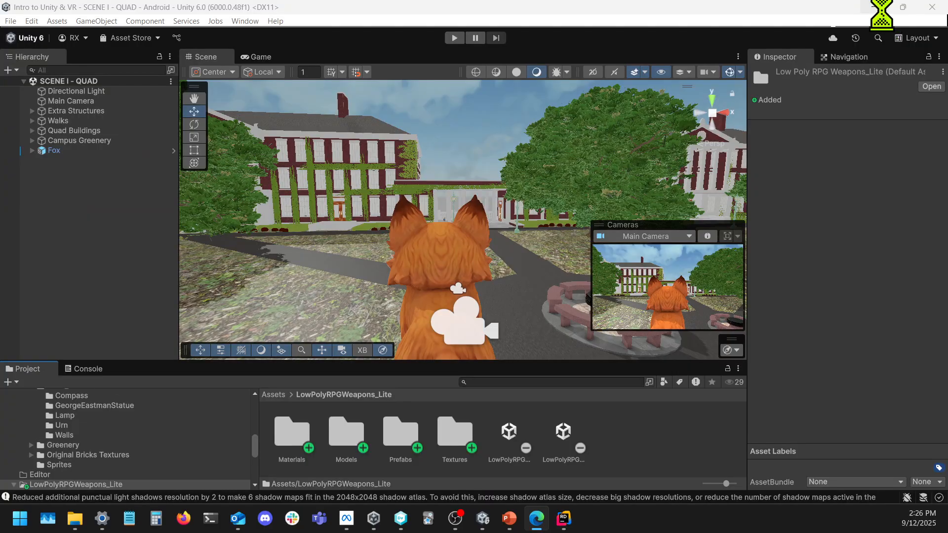
- Open the weapons pack's Prefabs folder and compare its prefabs with the preview images on the store page
double_click(401, 434)
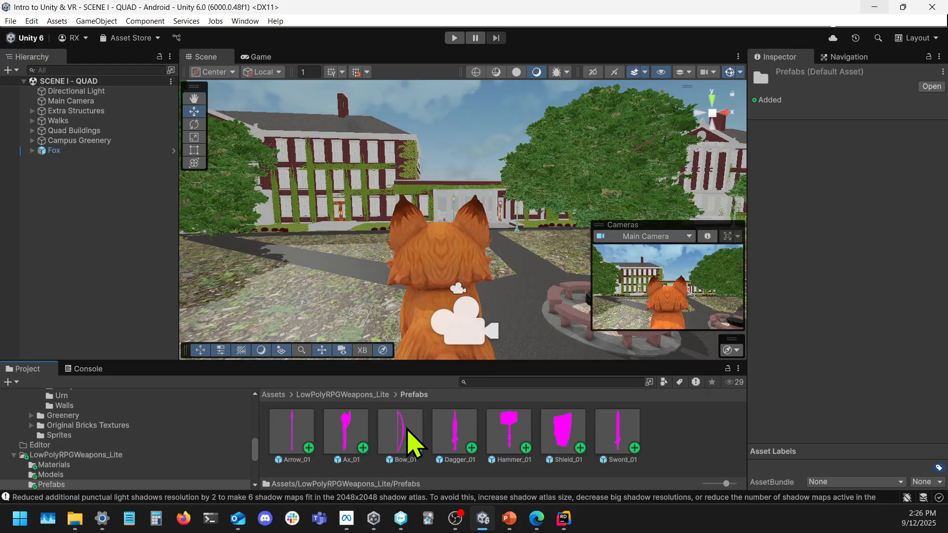
mouse_move(364, 443)
mouse_down()
mouse_move(365, 421)
mouse_move(508, 339)
mouse_move(521, 321)
mouse_move(354, 433)
mouse_move(492, 345)
mouse_move(514, 304)
mouse_move(491, 345)
mouse_move(343, 430)
mouse_move(354, 442)
mouse_up()
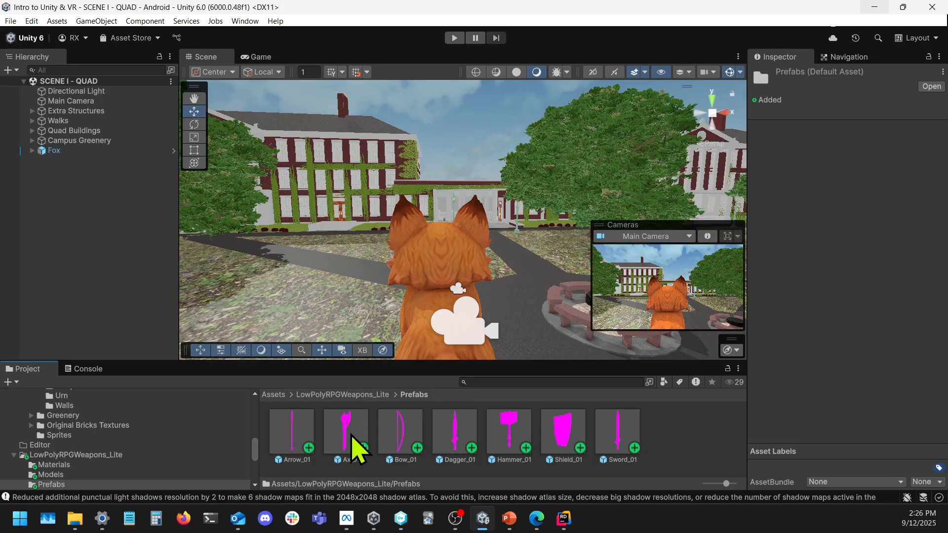
click(537, 519)
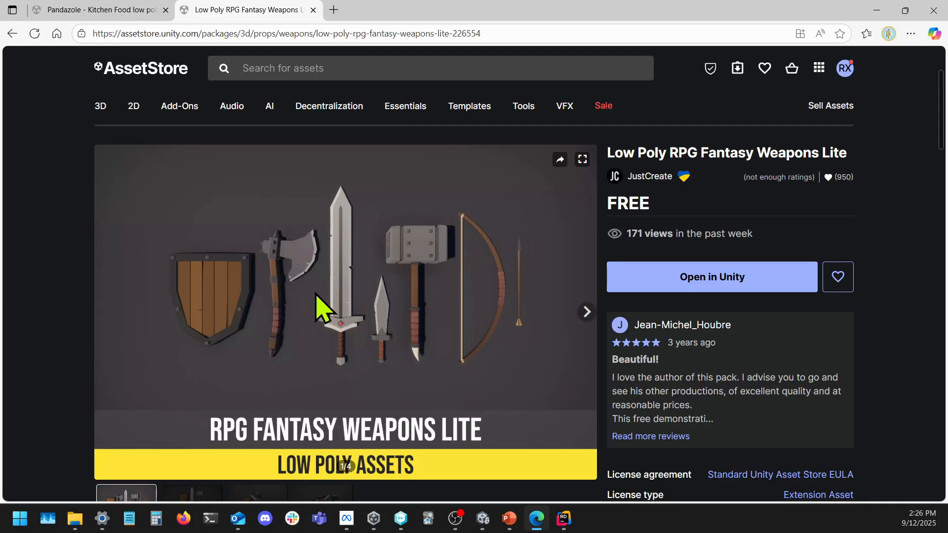
click(588, 312)
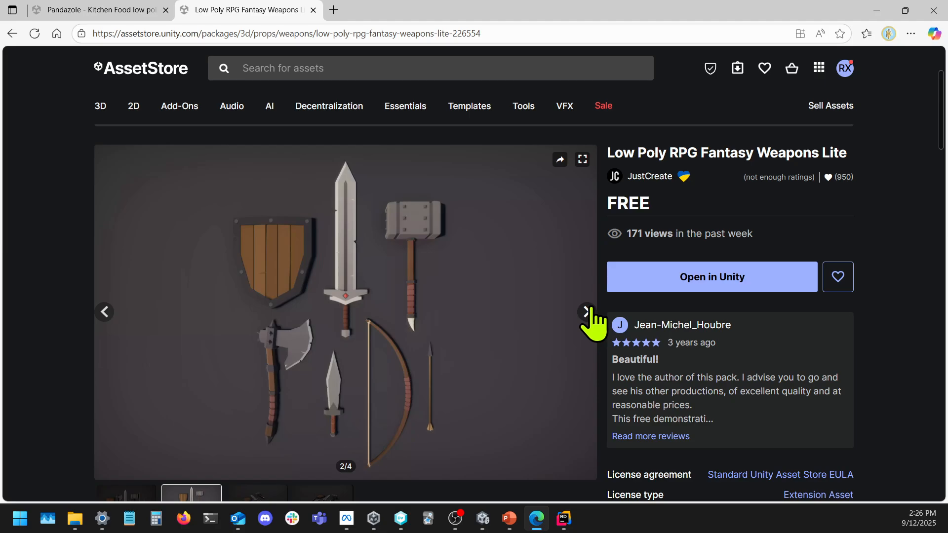
click(483, 518)
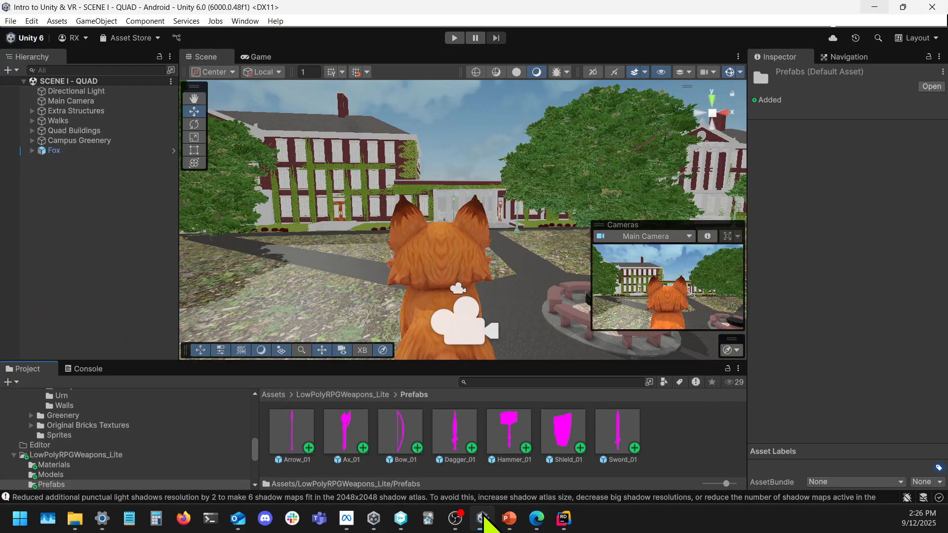
- Place the Hammer_01 prefab on the path near the round stone bench and inspect it from several sides
drag(494, 426, 508, 304)
right_drag(554, 232, 531, 296)
key(w)
key(d)
right_drag(486, 190, 548, 213)
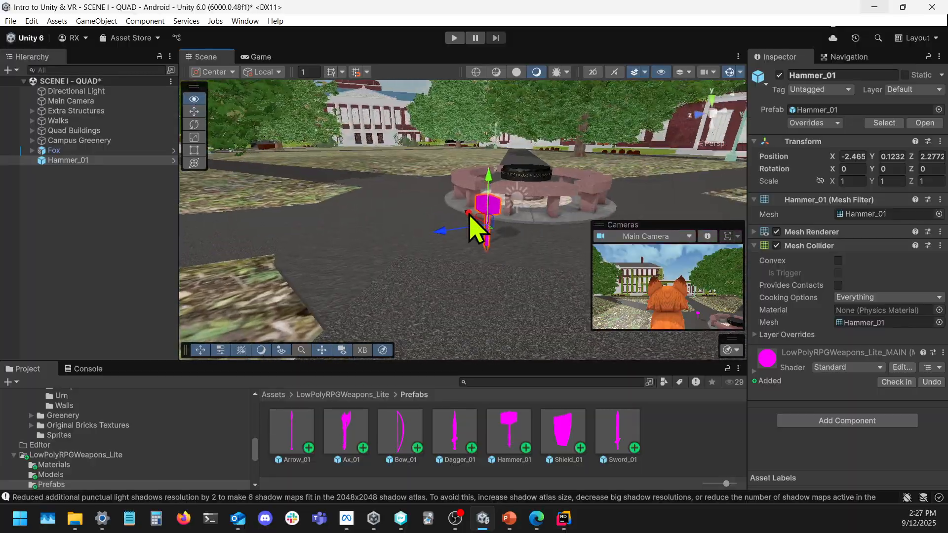
right_drag(417, 220, 573, 212)
key(a)
key(w)
right_drag(479, 223, 578, 239)
click(681, 456)
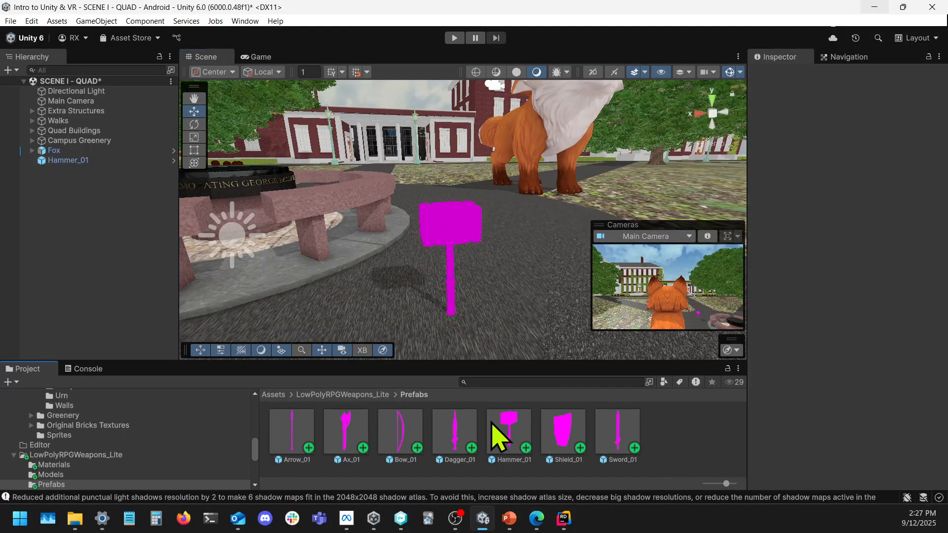
- Delete the Hammer_01 object from the scene
click(119, 162)
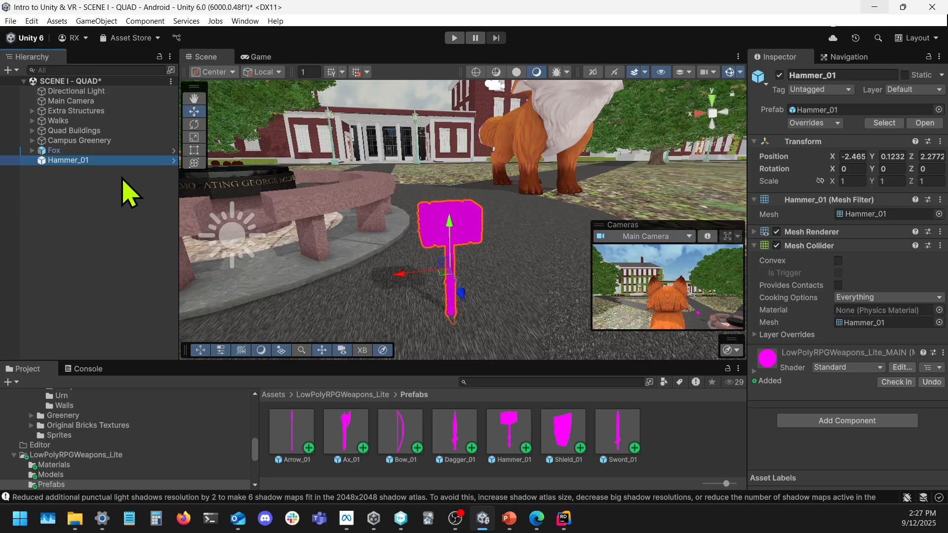
key(Delete)
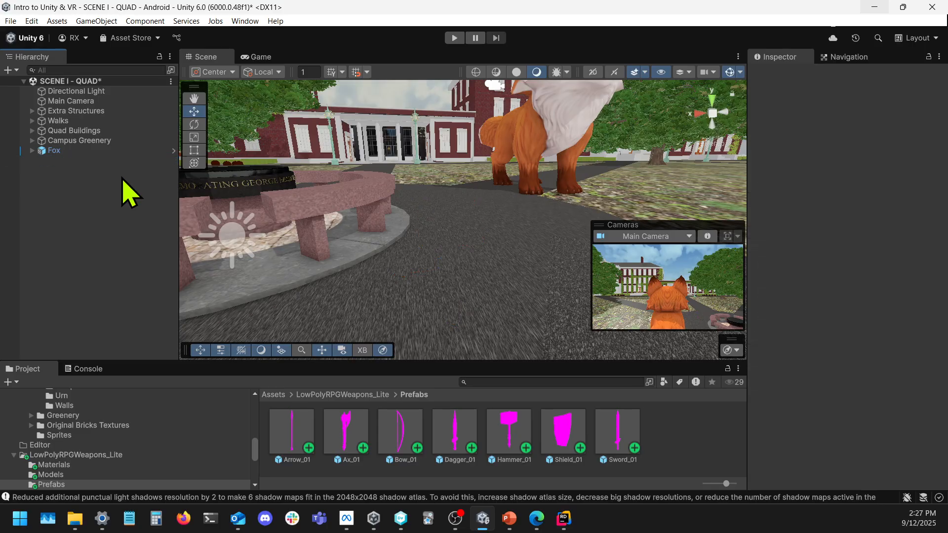
- Open the weapons pack's Materials folder and examine the shader and settings of its MAIN and BG materials
click(341, 395)
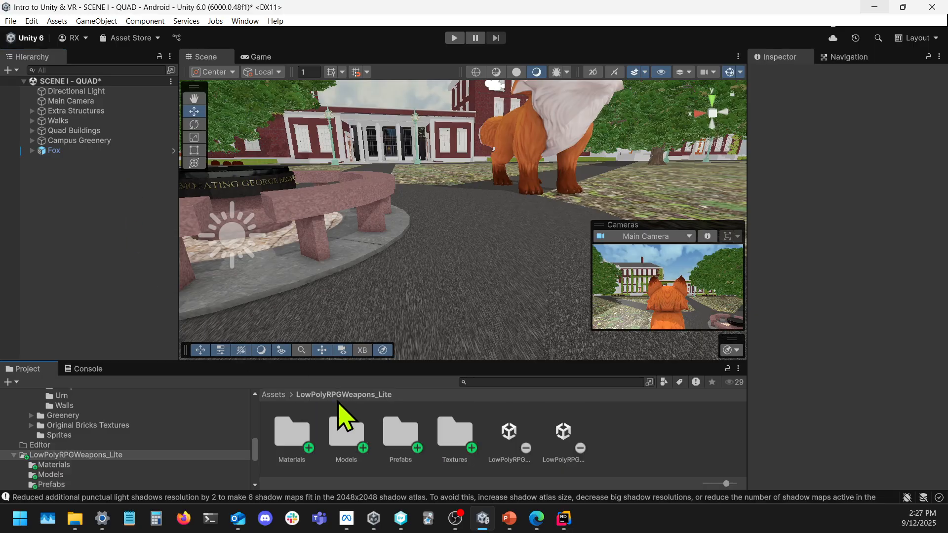
click(296, 435)
double_click(296, 435)
click(348, 430)
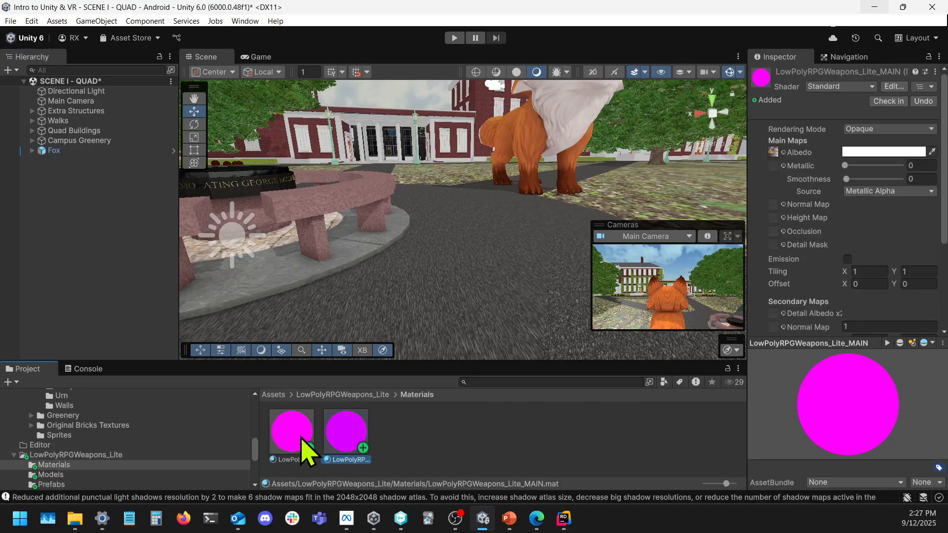
click(299, 451)
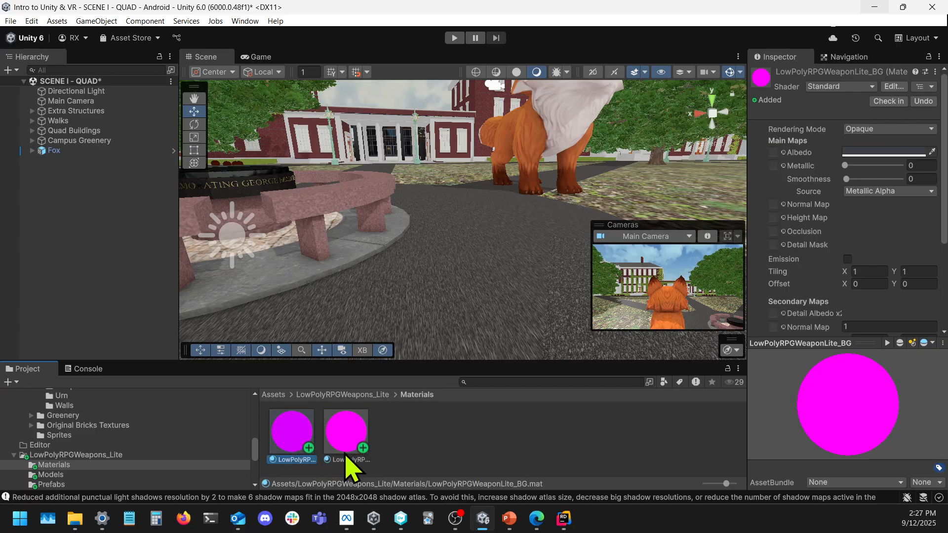
click(354, 428)
click(438, 428)
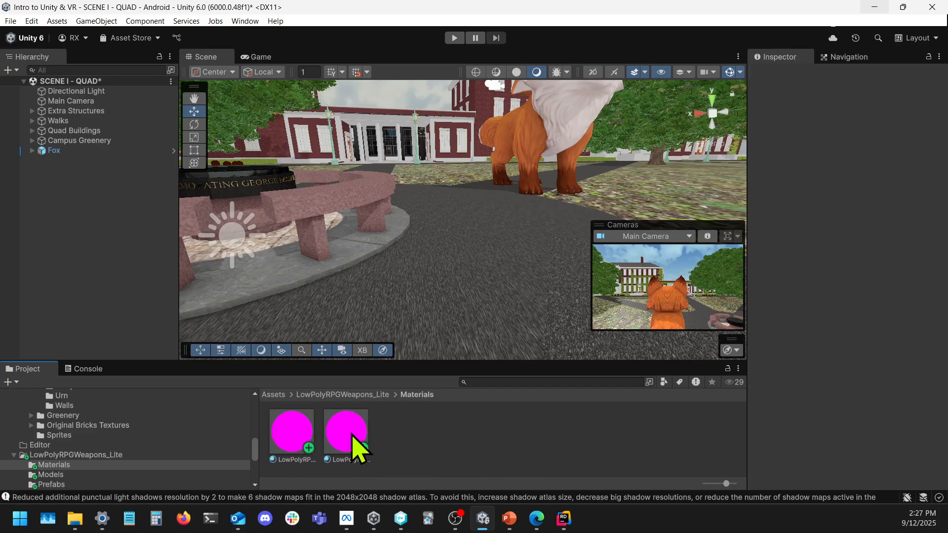
click(352, 439)
click(309, 435)
click(423, 459)
click(311, 440)
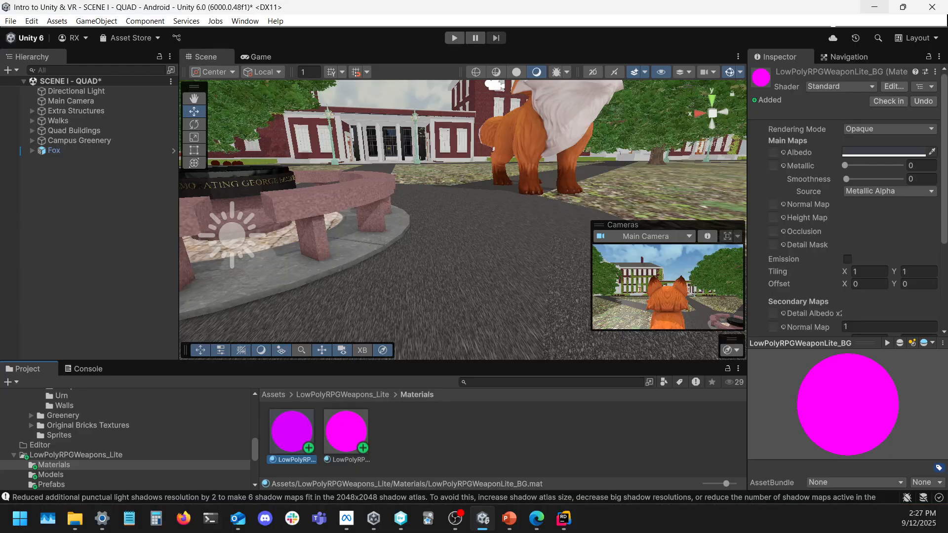
- Review the Built-in to URP options in the Render Pipeline Converter, enable Material Upgrade, and close the converter without converting anything
click(238, 21)
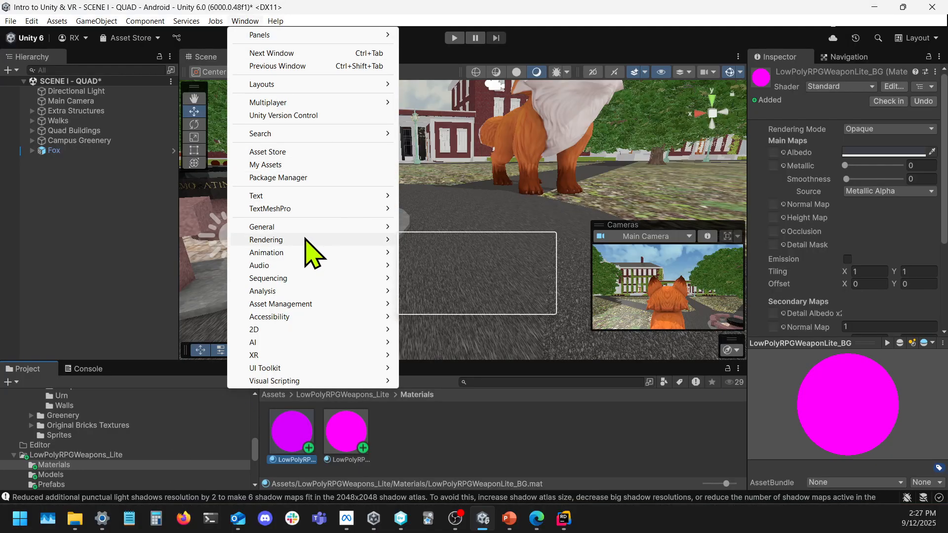
mouse_move(309, 241)
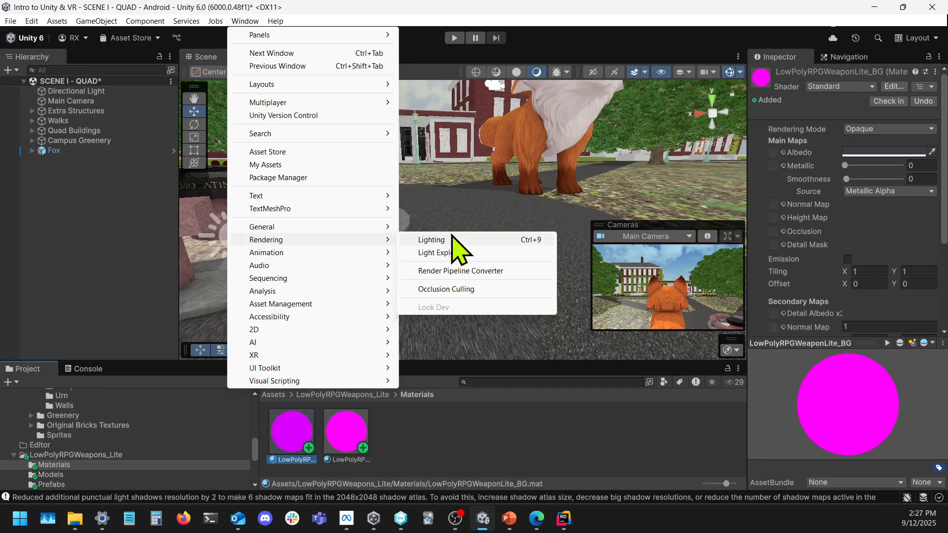
click(501, 271)
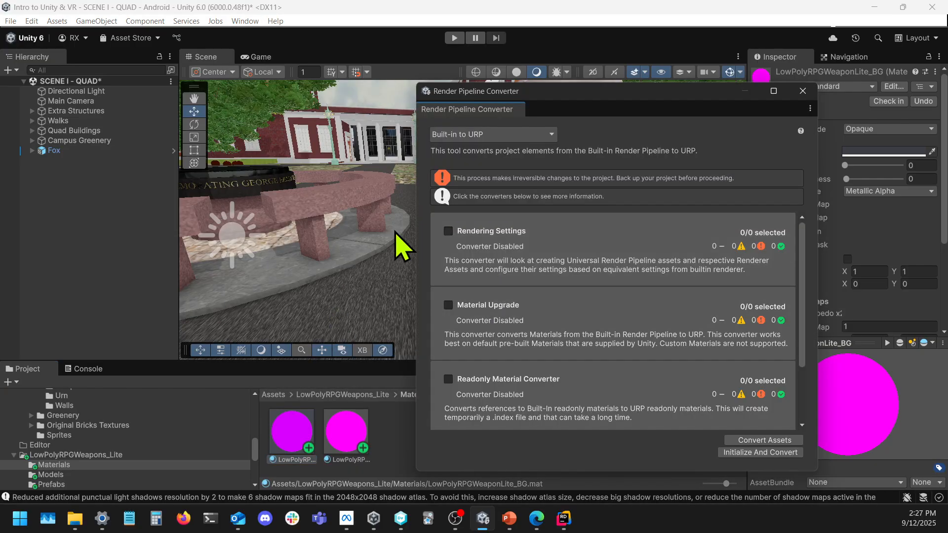
click(448, 306)
scroll(622, 313, down, 1)
scroll(621, 311, down, 1)
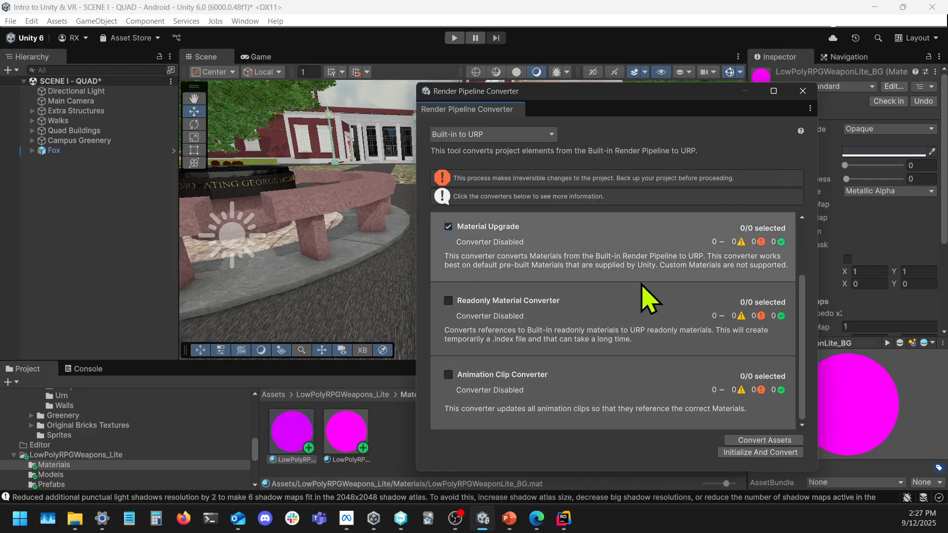
scroll(641, 300, up, 1)
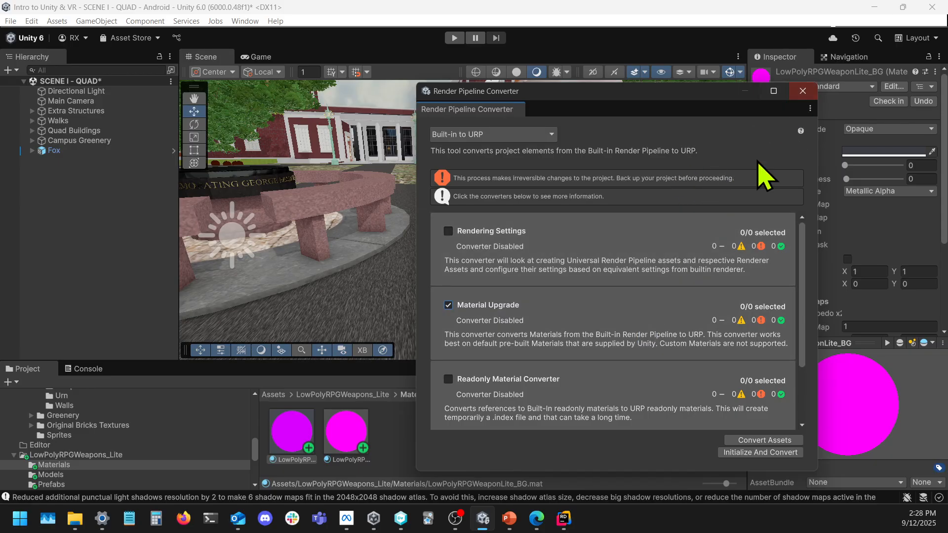
click(802, 92)
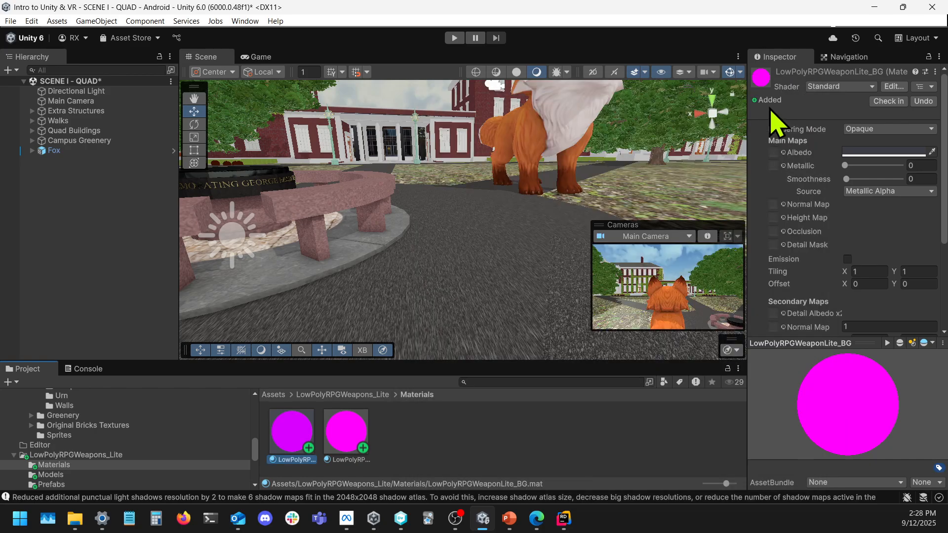
click(410, 425)
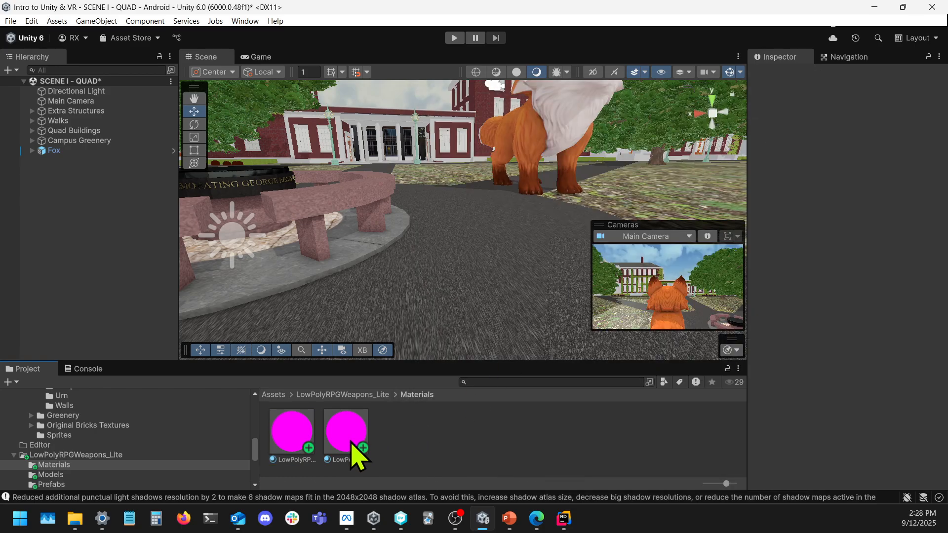
click(354, 451)
ctrl+click(303, 451)
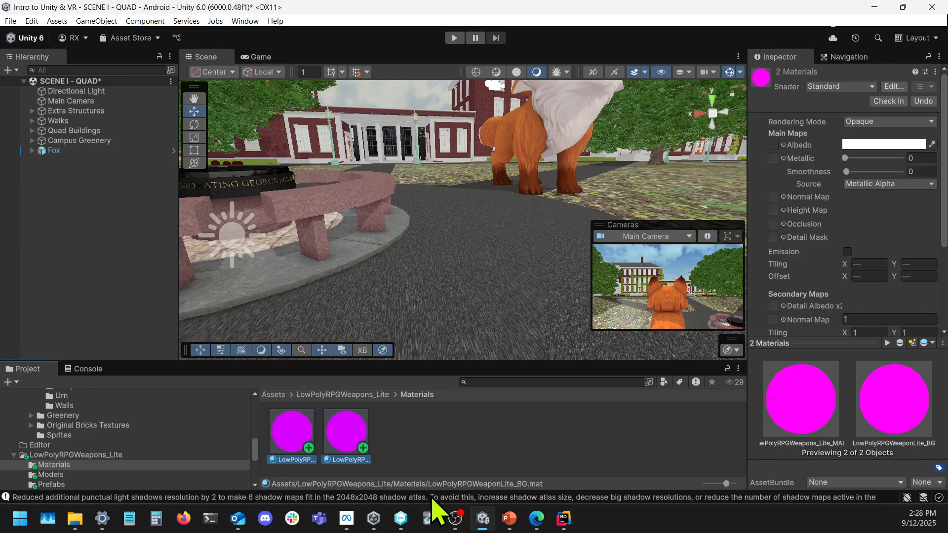
click(399, 446)
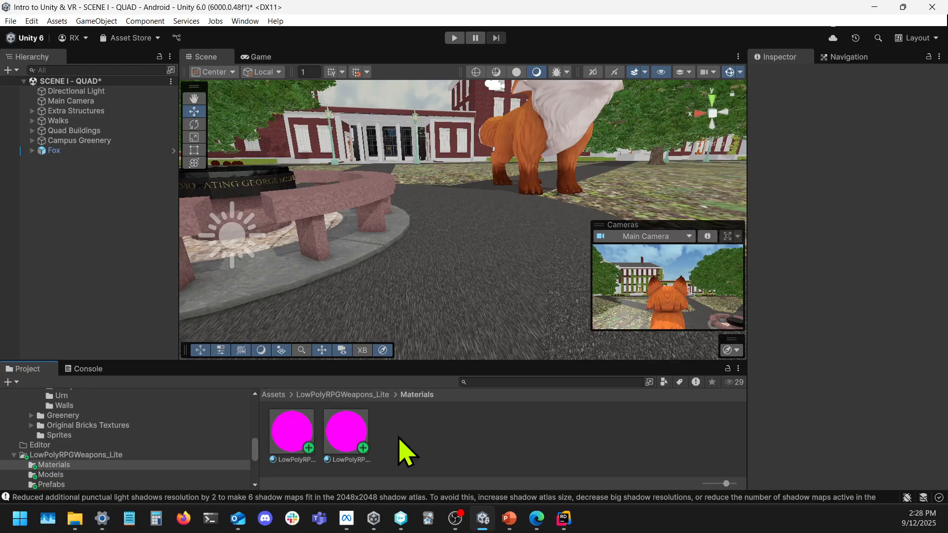
key(ctrl+a)
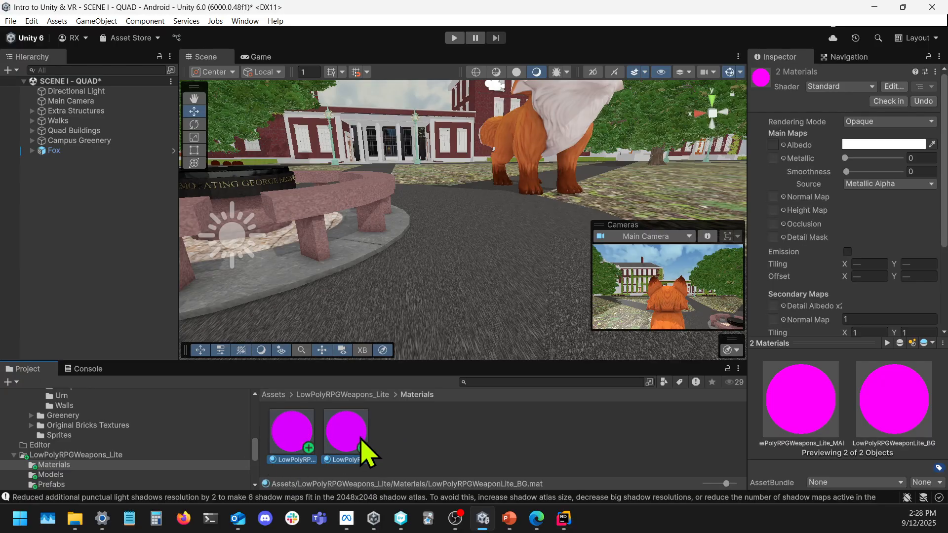
click(403, 452)
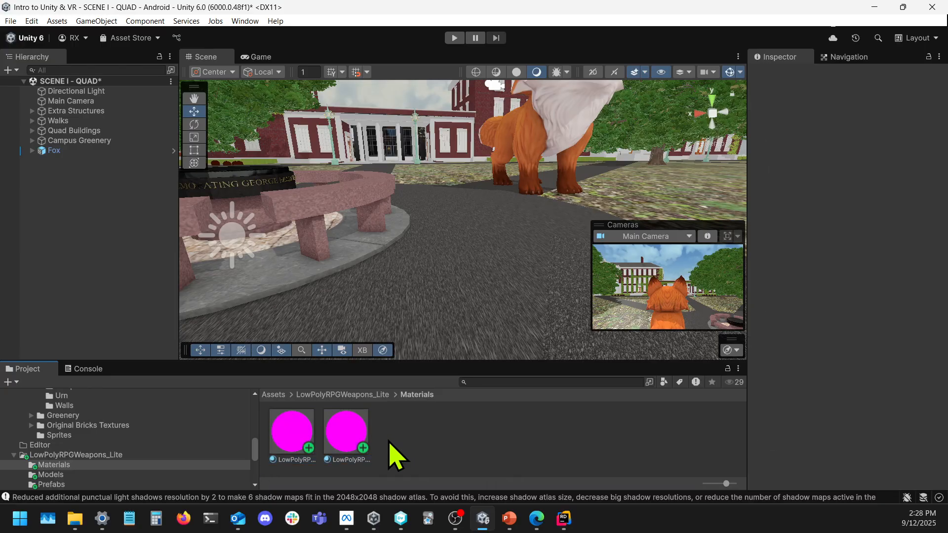
click(355, 437)
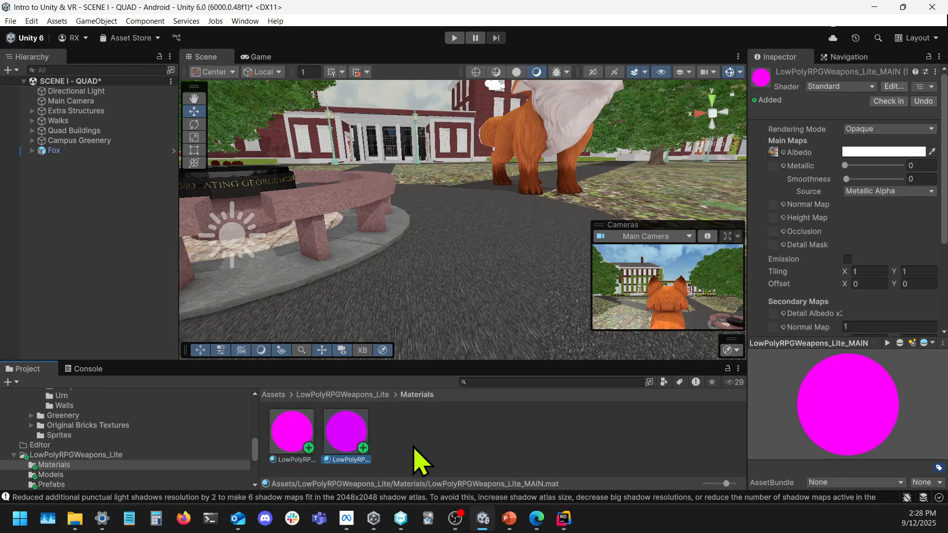
ctrl+click(303, 444)
click(414, 452)
- Convert both materials of the weapons pack from Built-in to URP, accepting that the upgrade overwrites them
click(358, 440)
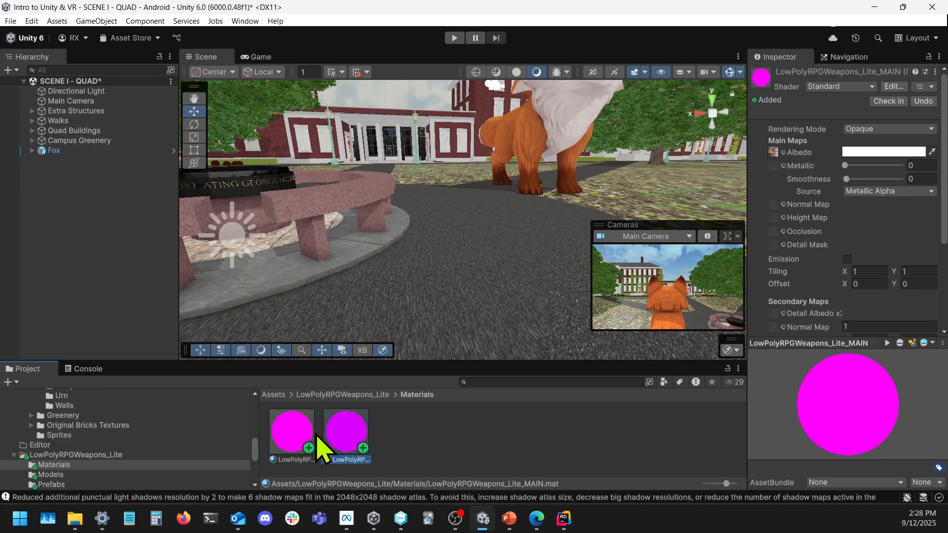
ctrl+click(302, 438)
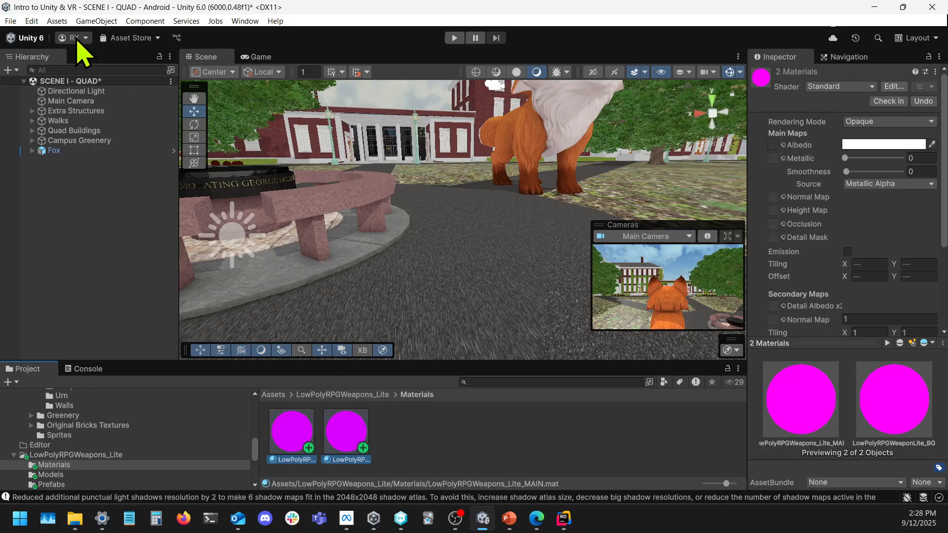
click(31, 21)
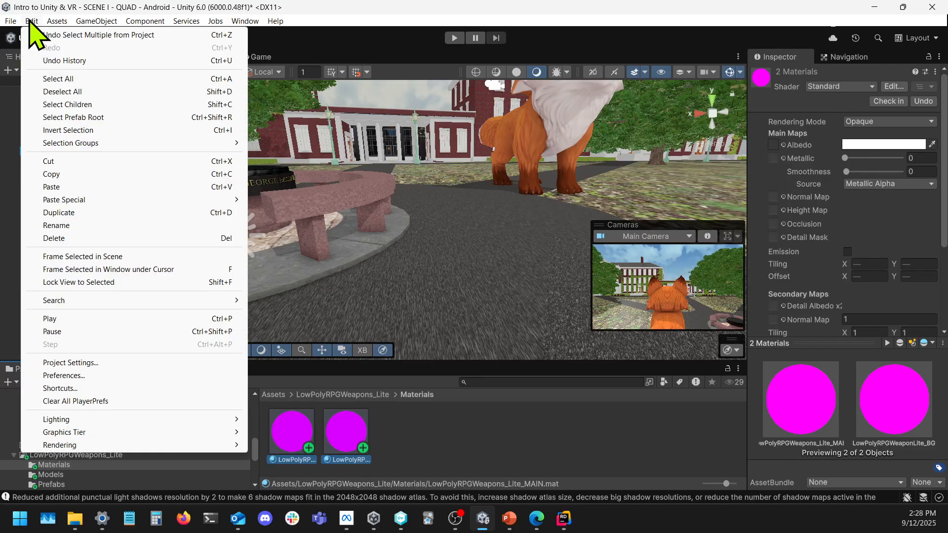
mouse_move(81, 446)
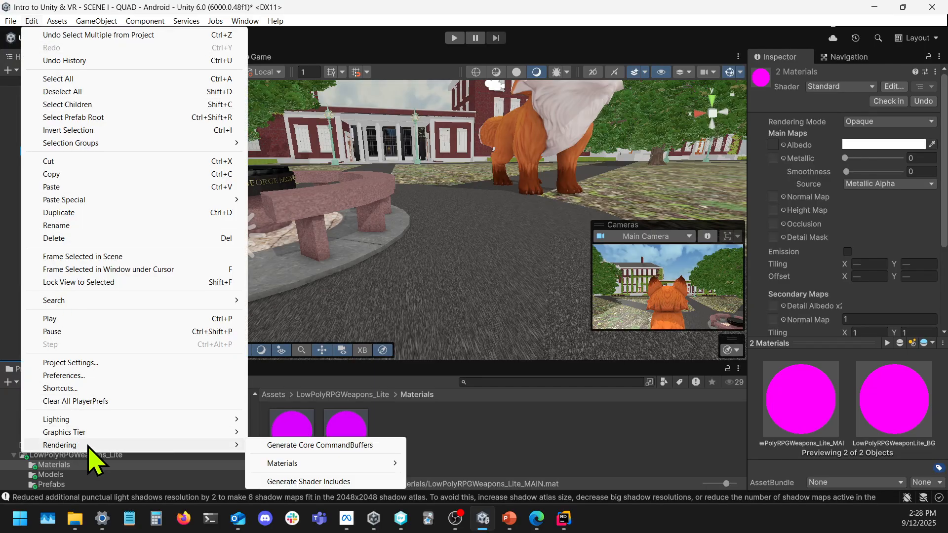
mouse_move(328, 468)
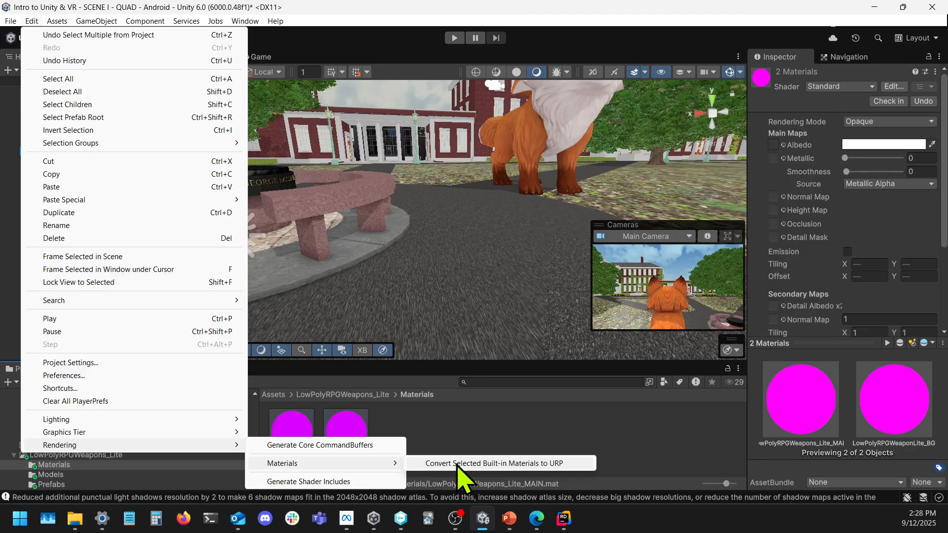
click(578, 463)
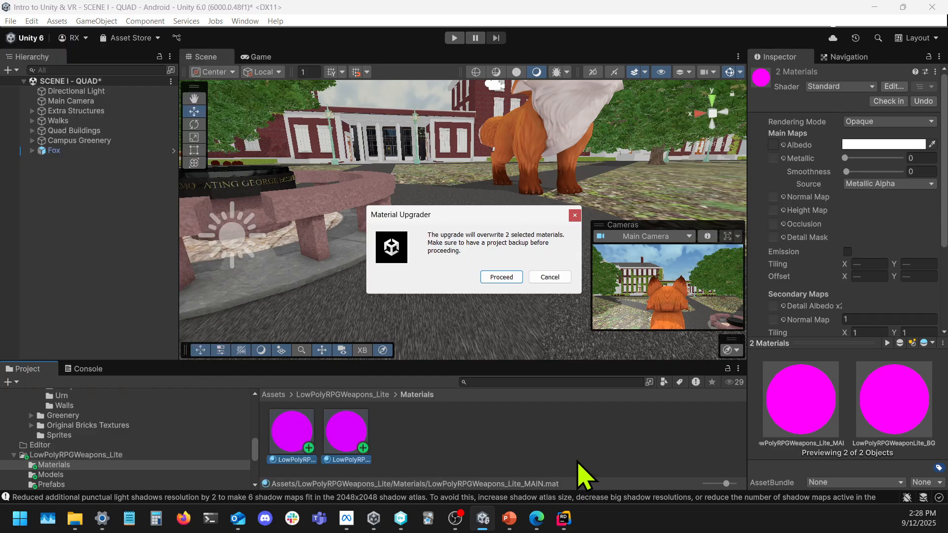
click(501, 277)
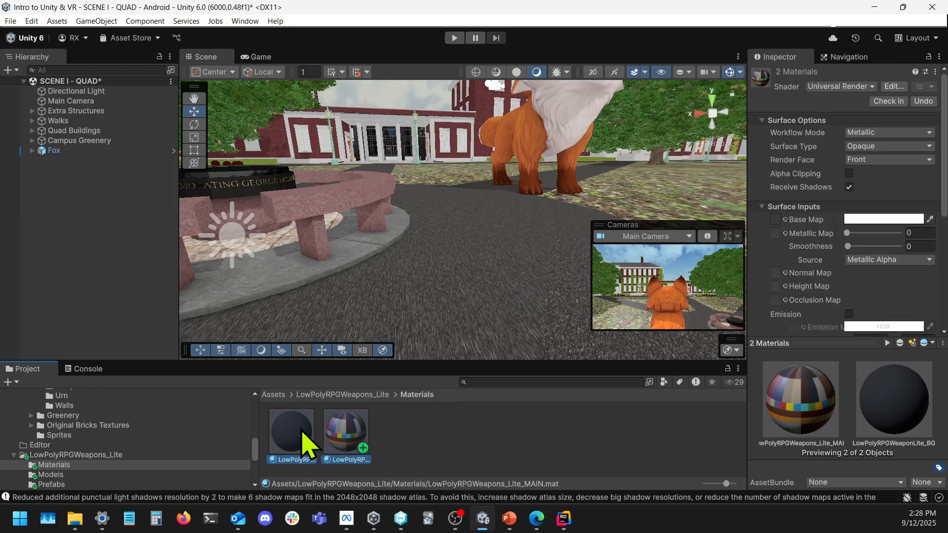
- Place a Hammer_01 prefab on the path beside the bench to check its converted material, and delete it from the scene
click(355, 395)
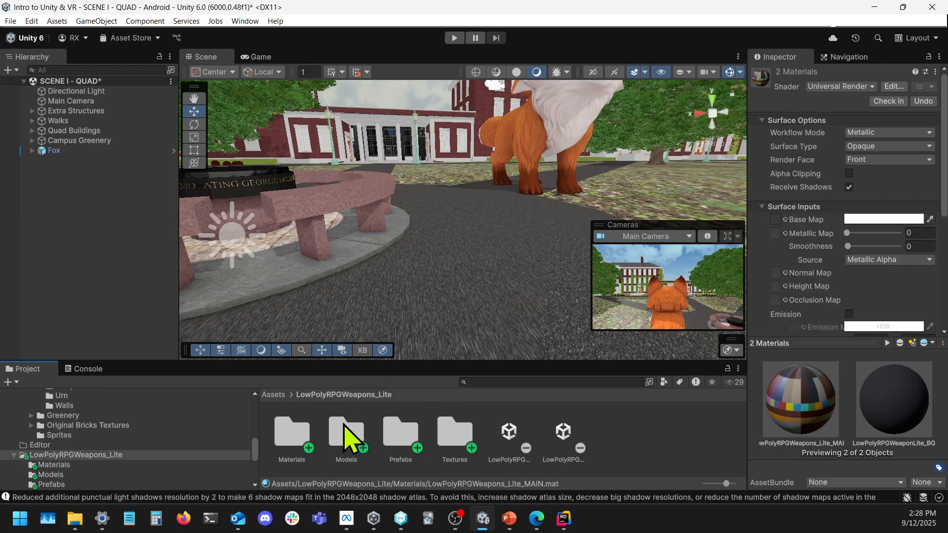
double_click(400, 434)
drag(512, 438, 462, 280)
right_drag(462, 280, 493, 271)
key(w)
click(692, 434)
right_drag(383, 214, 441, 254)
key(s)
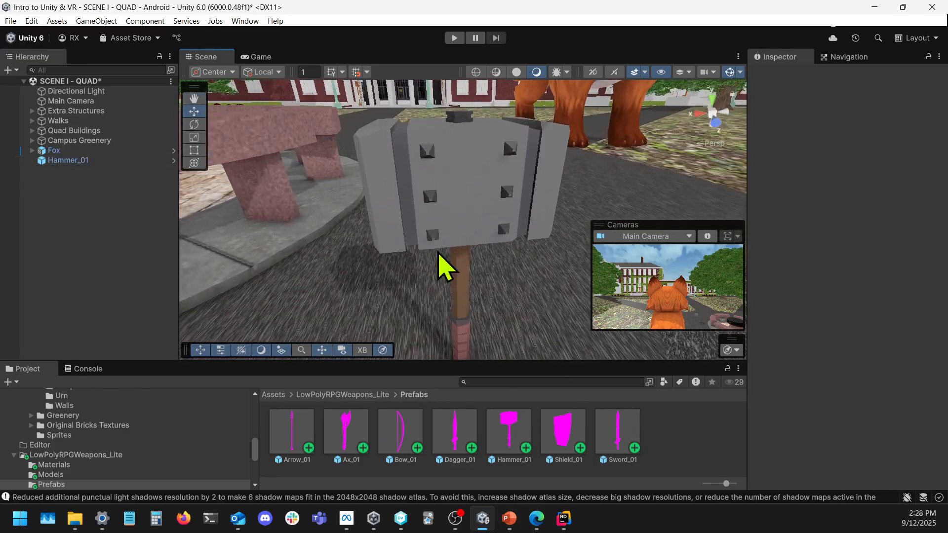
click(470, 274)
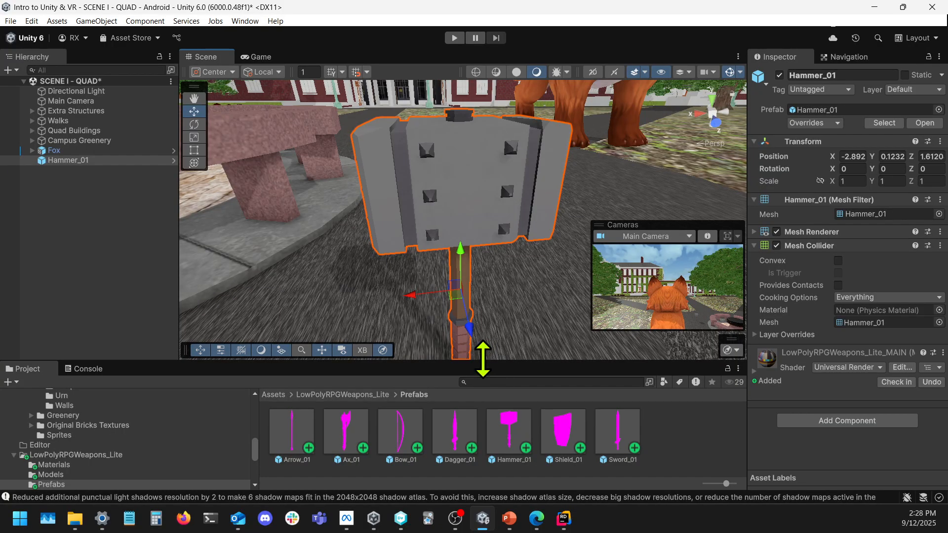
key(Delete)
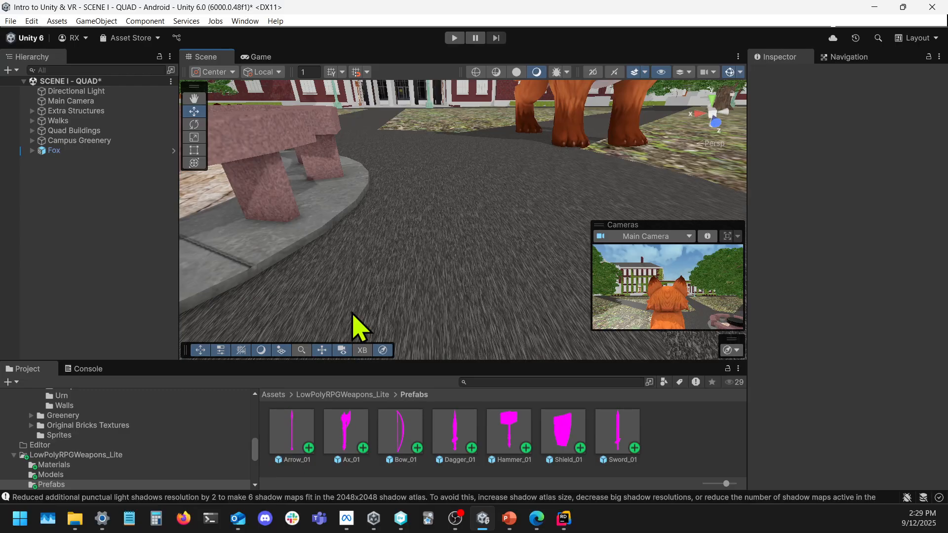
- Select the Fox in the scene and examine it from the front, the side and behind
right_drag(410, 212, 434, 218)
right_drag(520, 220, 546, 152)
right_drag(324, 174, 443, 216)
click(370, 267)
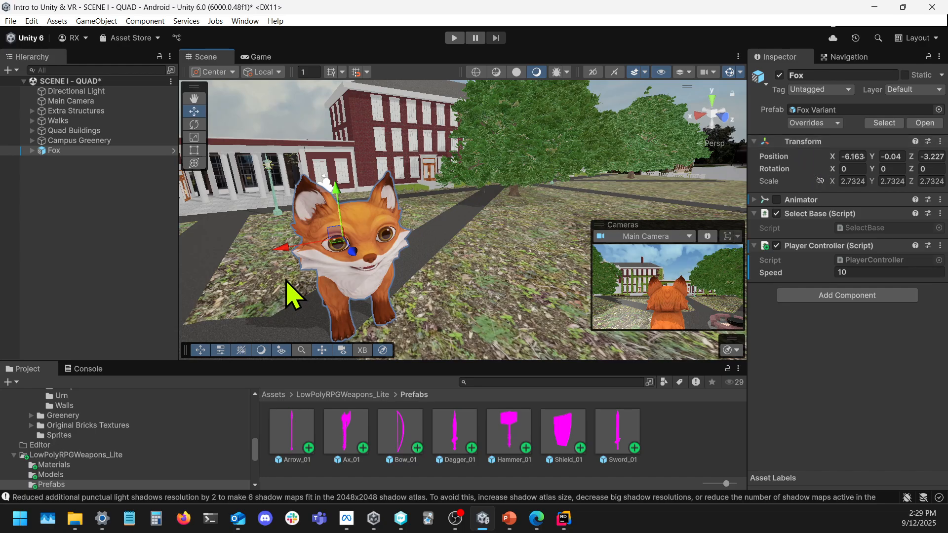
right_click(392, 236)
alt+drag(379, 222, 533, 223)
alt+drag(407, 200, 339, 244)
key(d)
right_drag(339, 244, 338, 244)
key(s)
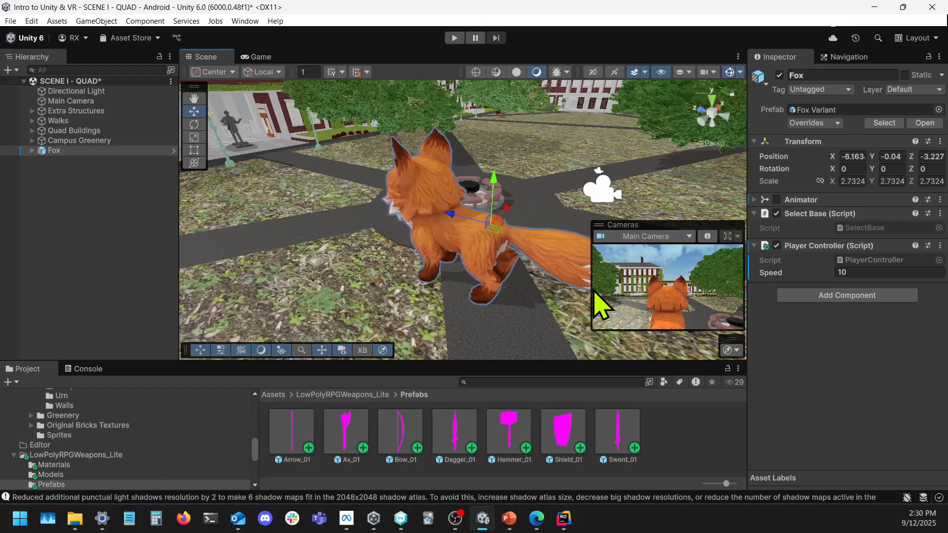
- Add a Rigidbody component to the Fox
click(833, 296)
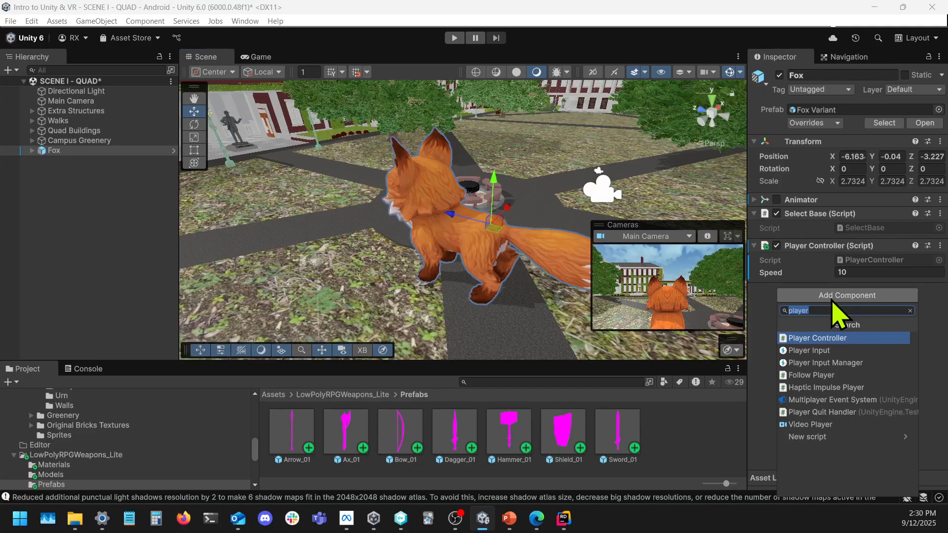
text(rigid)
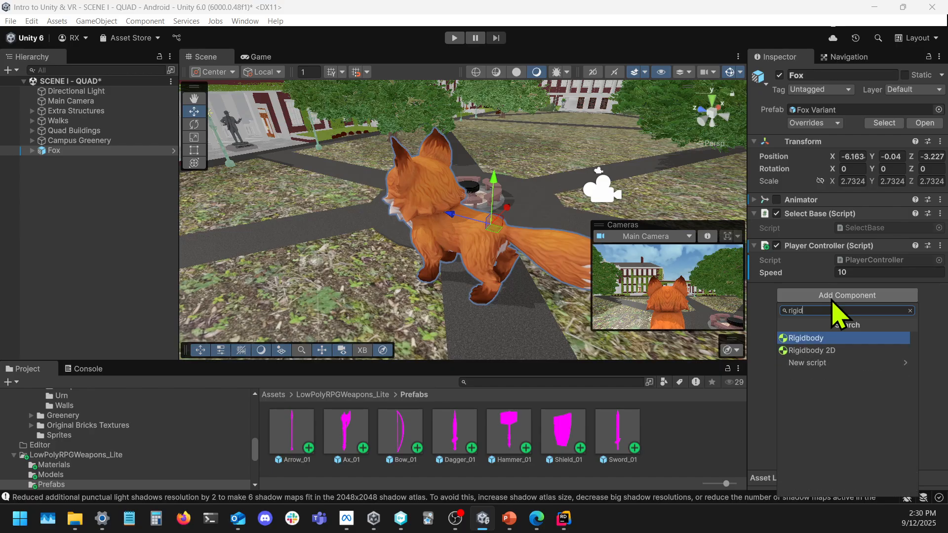
click(827, 341)
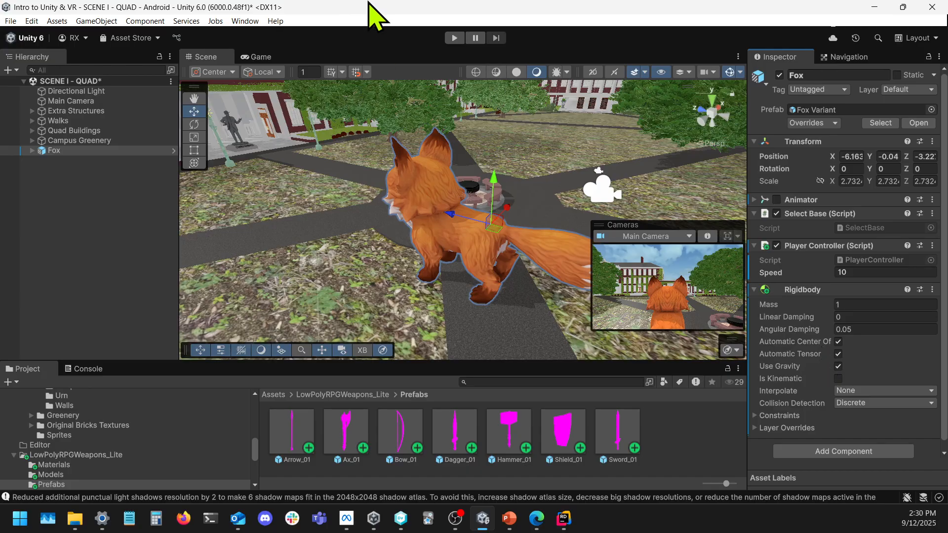
- Save the scene and run it in Play mode to test the Fox's physics
key(ctrl+s)
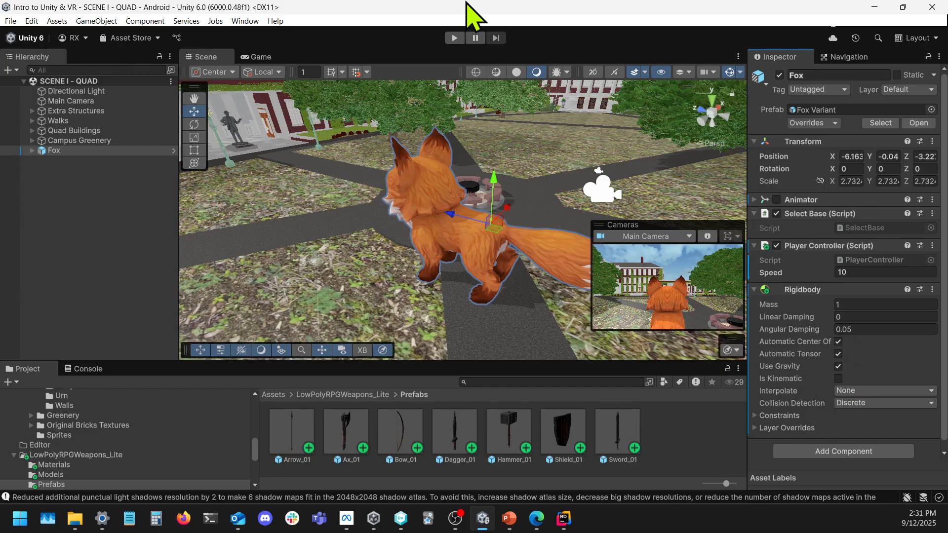
click(455, 38)
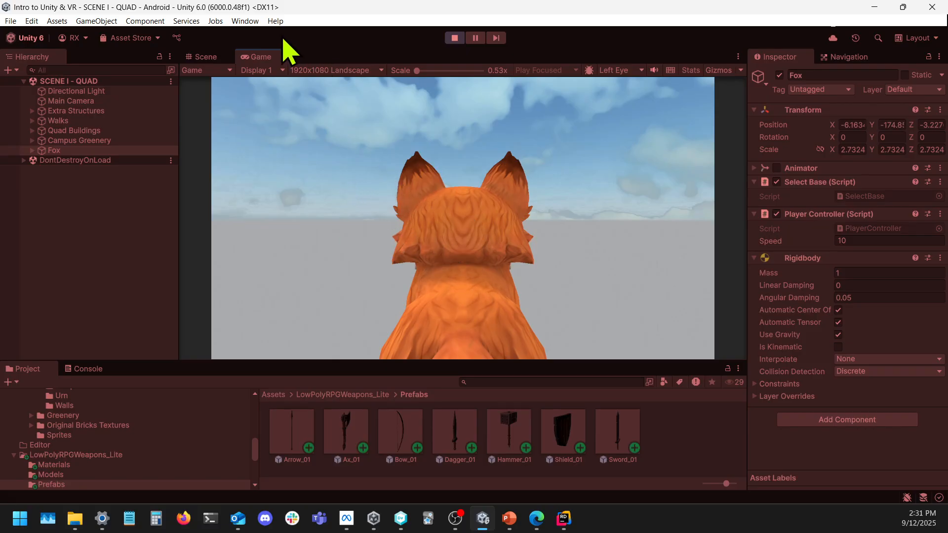
- Examine the falling Fox and the quad in the Scene view while the game runs, and stop Play mode
click(206, 57)
right_drag(515, 298, 515, 320)
key(w)
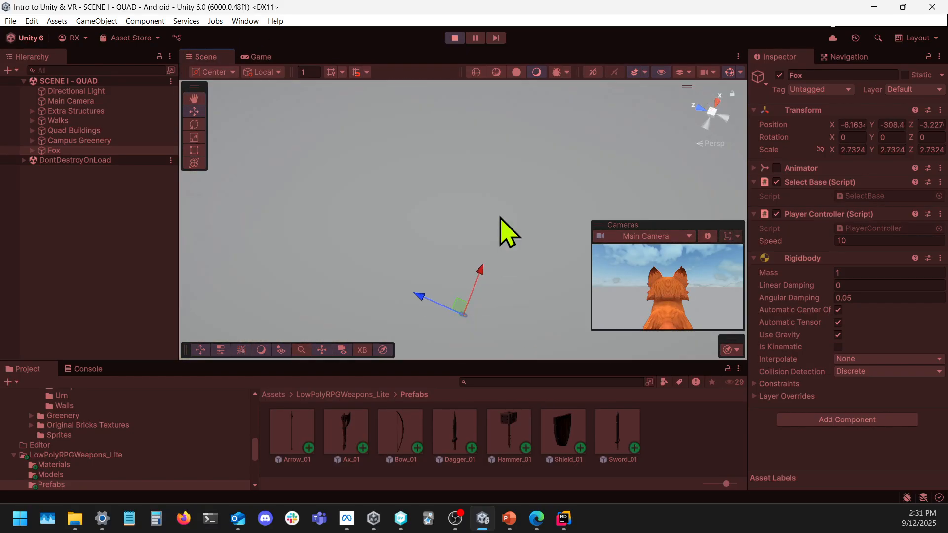
right_drag(486, 215, 489, 250)
right_drag(475, 186, 478, 122)
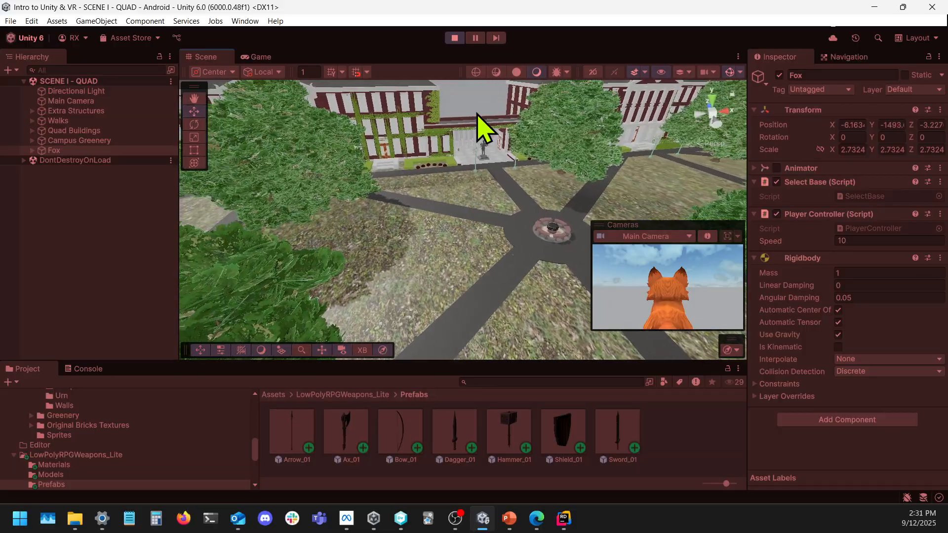
click(454, 38)
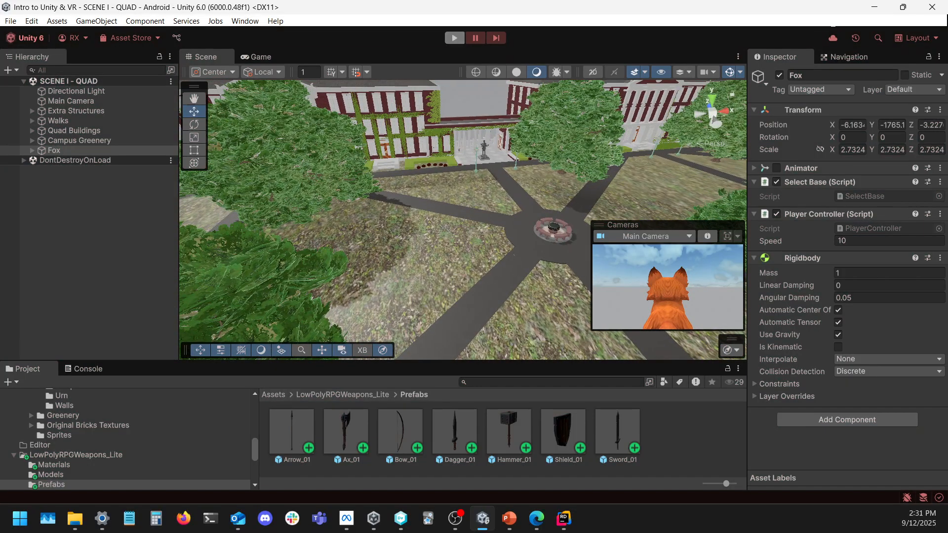
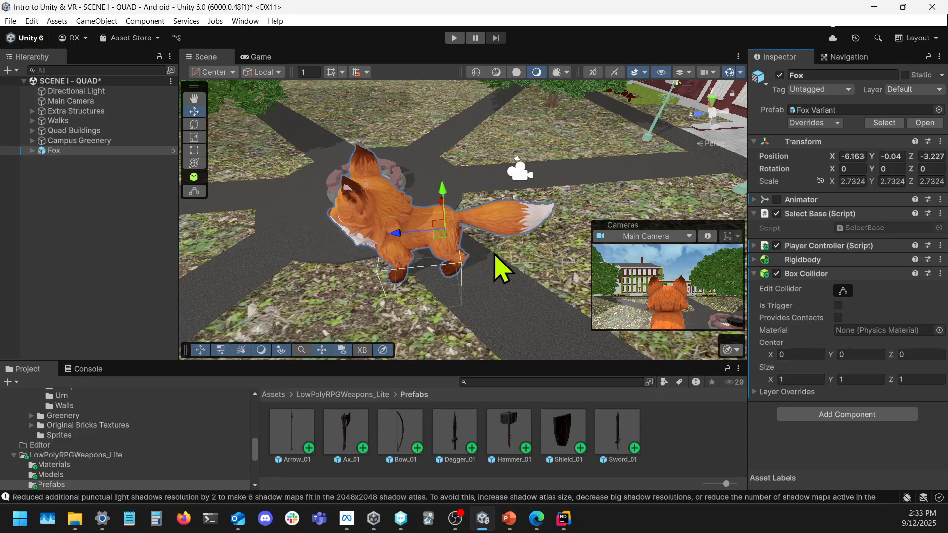
- Edit the Fox's Box Collider, extending it upward and back over the body to a size of about 1 × 2.02 × 1.76
right_drag(536, 207, 573, 227)
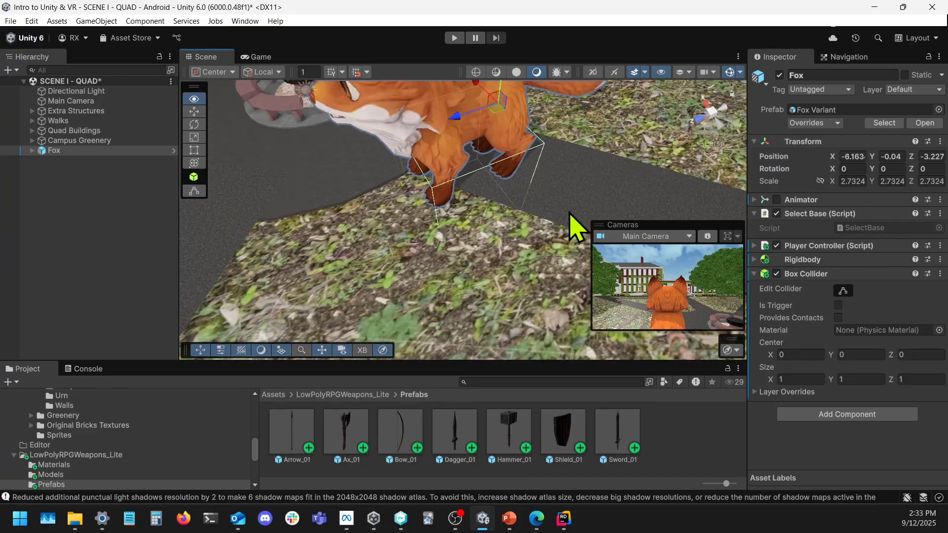
right_drag(523, 168, 452, 146)
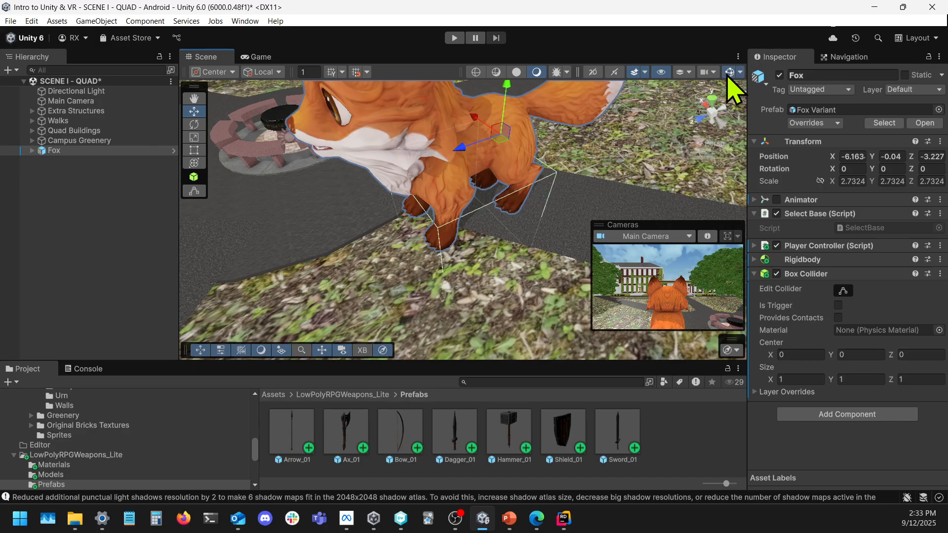
right_drag(583, 230, 402, 150)
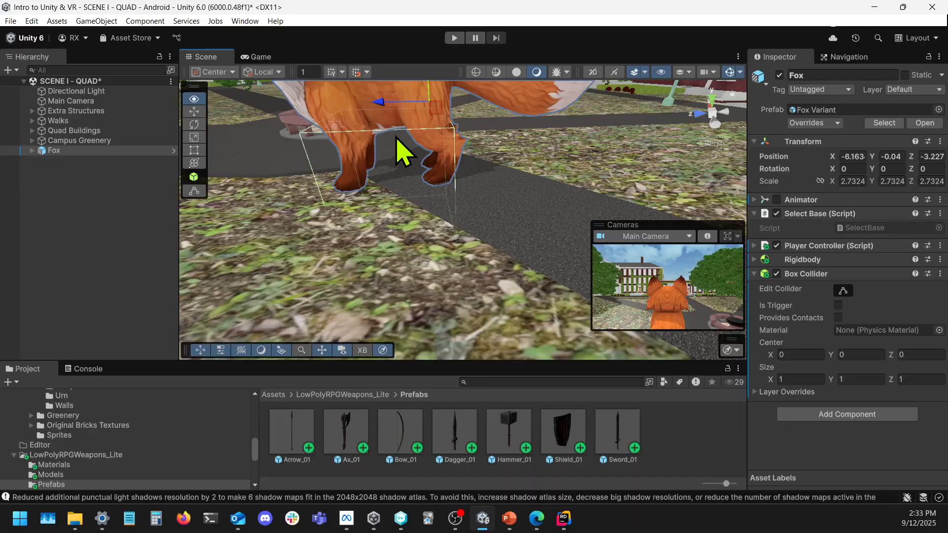
right_drag(432, 273, 421, 282)
click(843, 290)
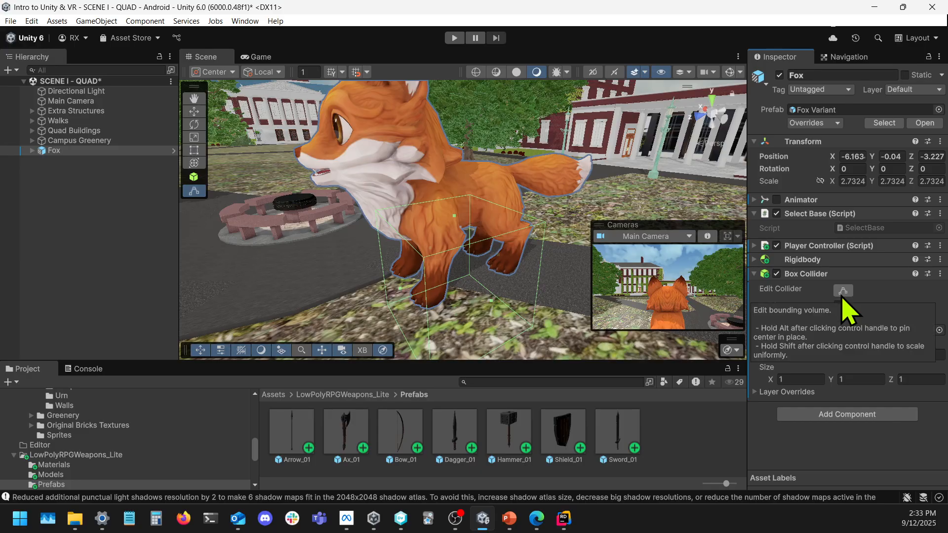
right_drag(387, 248, 599, 197)
right_drag(498, 210, 486, 245)
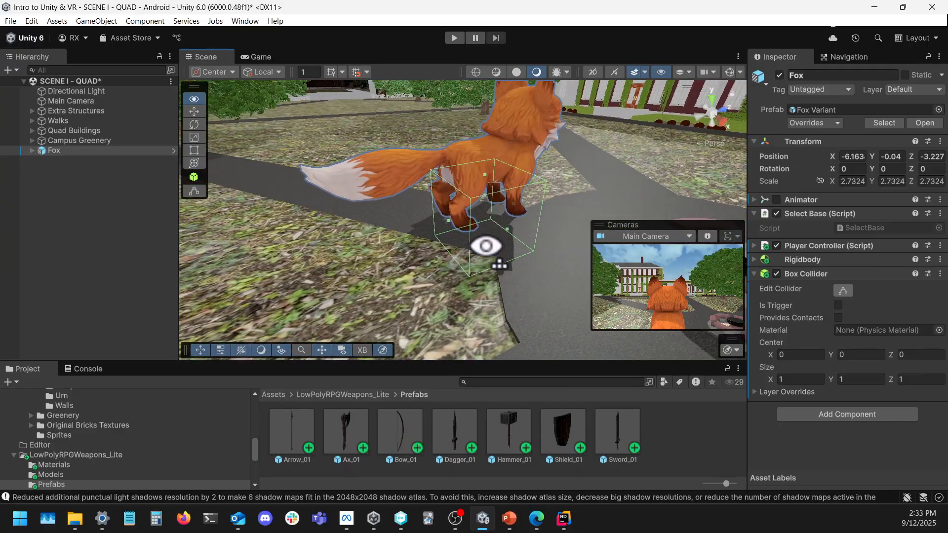
right_drag(484, 84, 519, 186)
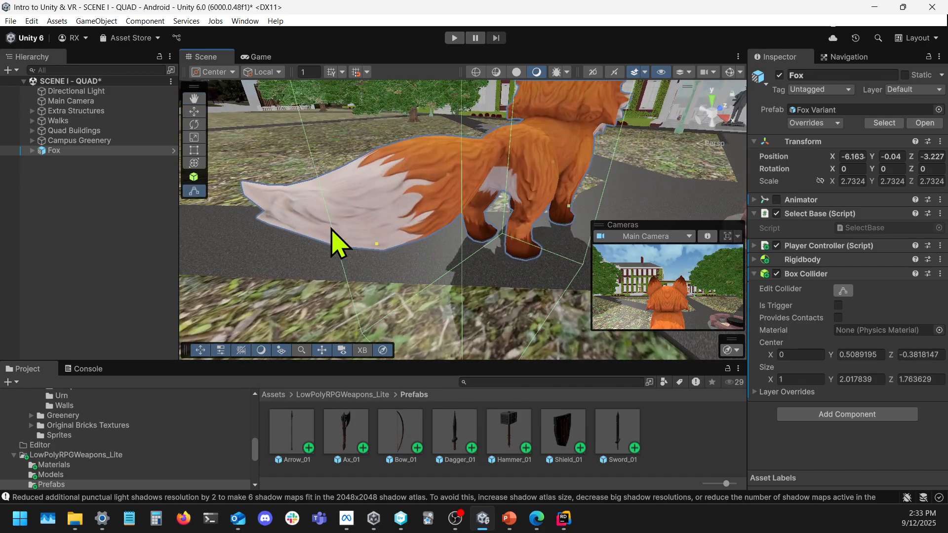
- Fit the Fox's Box Collider to the feet, ears, nose and tail tip, at a size of about 1 × 1.62 × 2.80
right_drag(399, 169, 321, 172)
right_drag(546, 148, 346, 161)
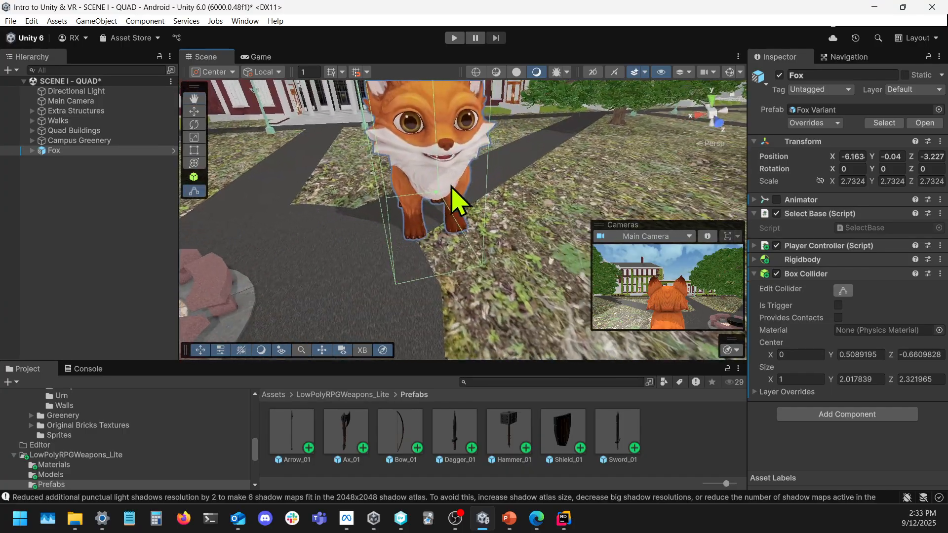
right_drag(447, 228, 467, 232)
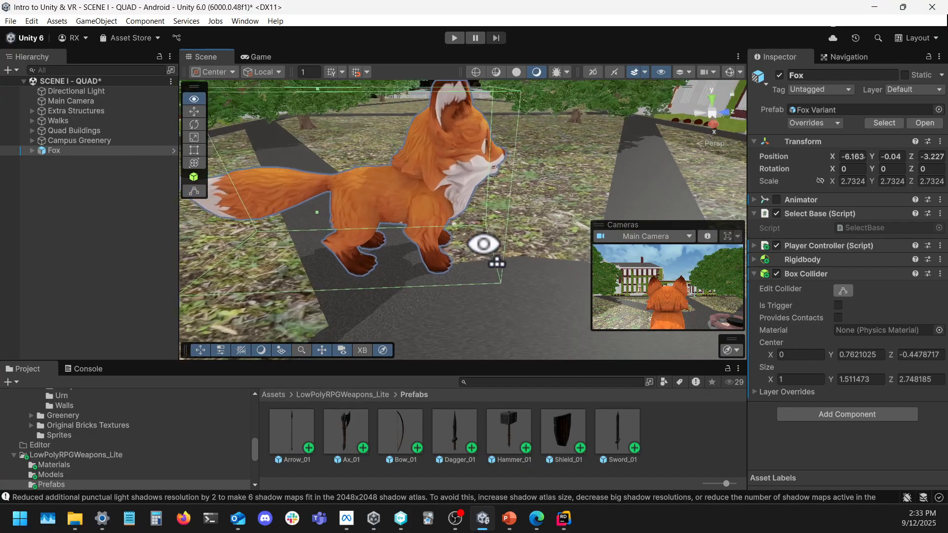
right_drag(483, 244, 498, 202)
right_click(470, 148)
right_drag(405, 210, 486, 209)
right_drag(361, 210, 494, 247)
- Remove the Box Collider from the Fox and add one to its child fox mesh instead
click(941, 274)
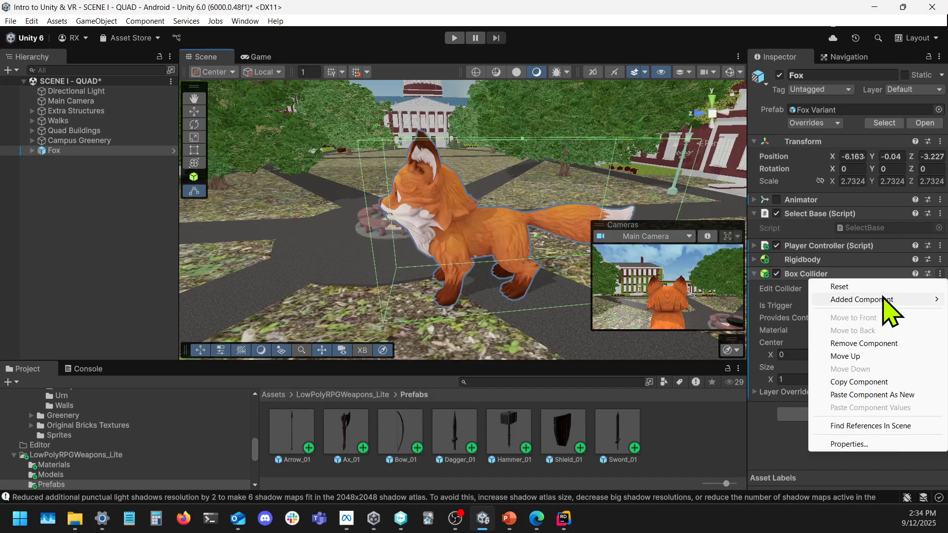
click(872, 341)
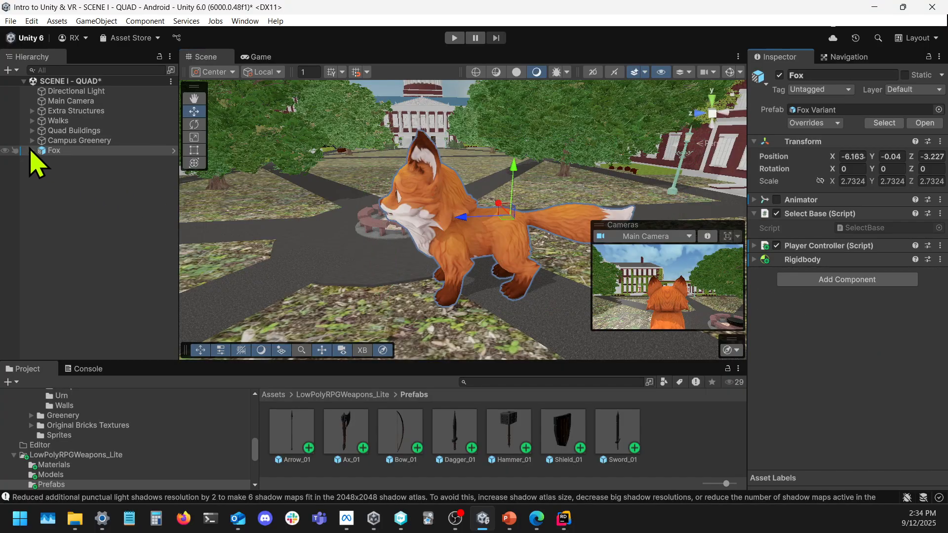
click(76, 151)
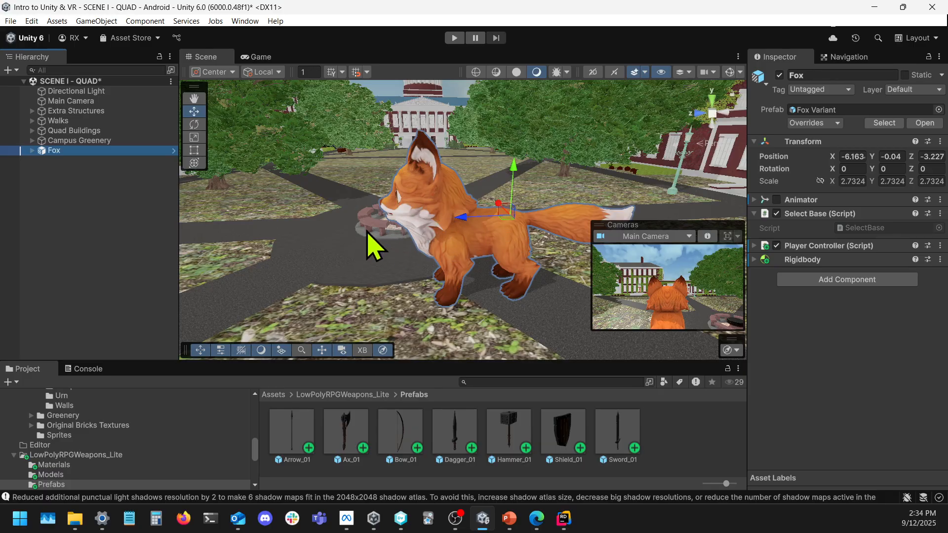
click(32, 150)
click(62, 160)
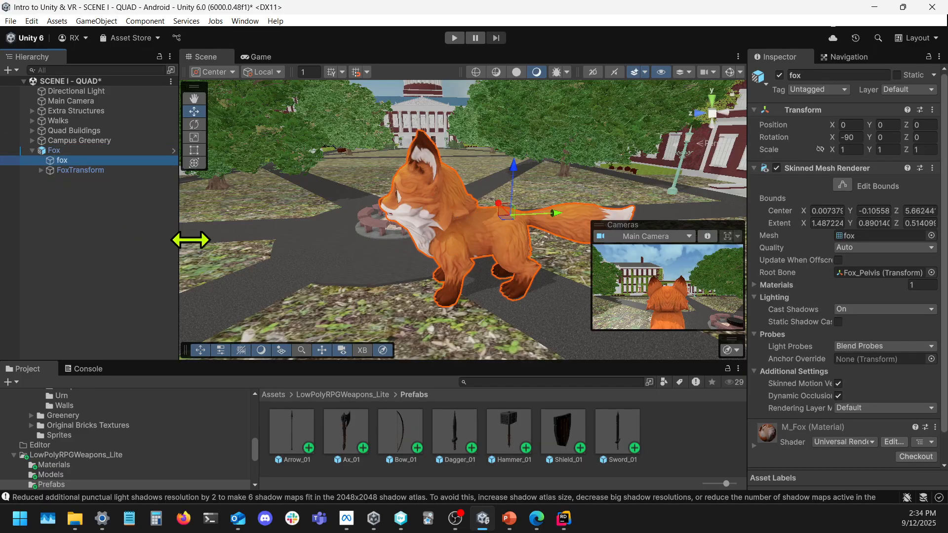
mouse_move(370, 244)
alt+mouse_down()
mouse_move(454, 228)
mouse_move(346, 228)
mouse_move(373, 237)
alt+mouse_up()
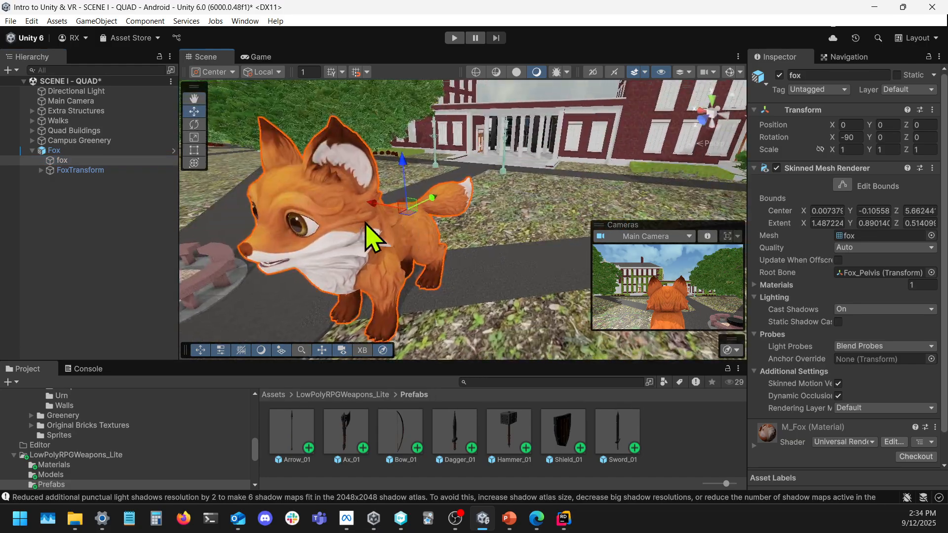
scroll(794, 174, down, 1)
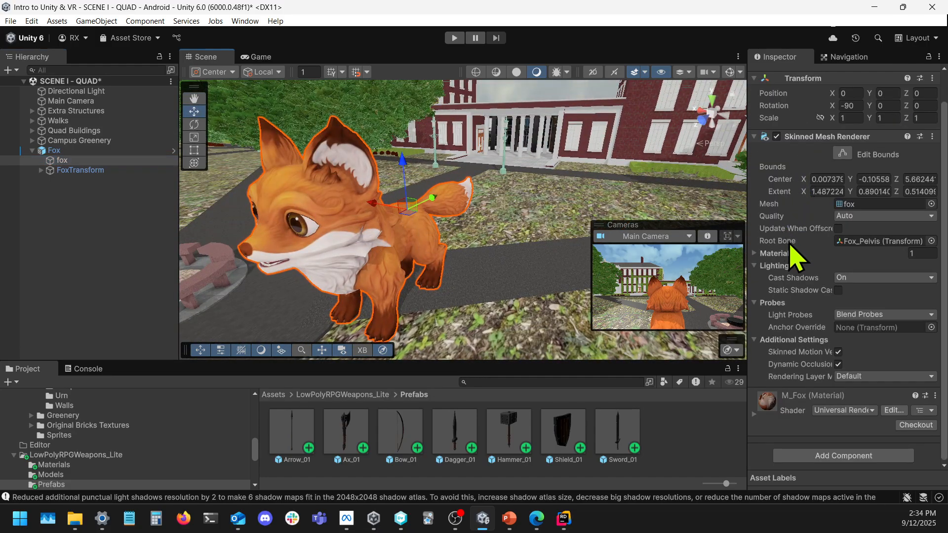
scroll(794, 249, up, 1)
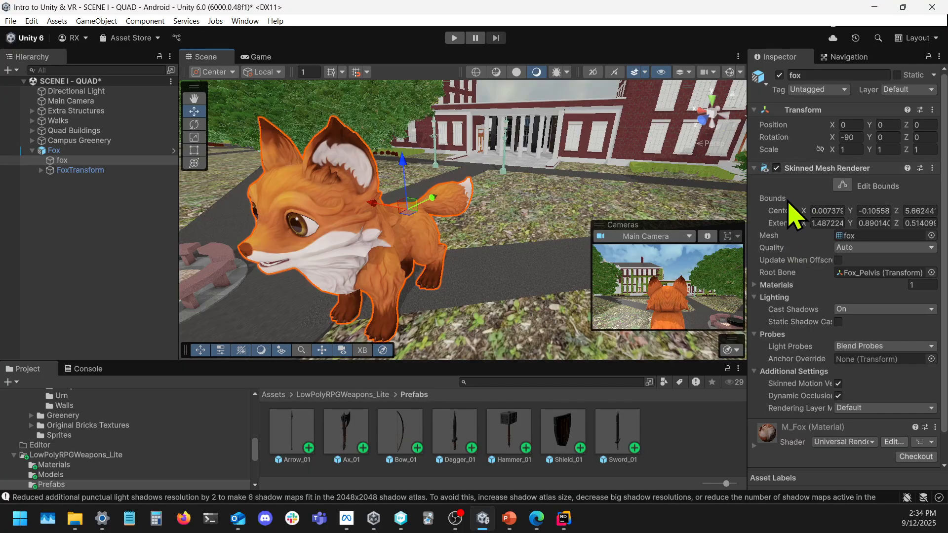
click(763, 170)
click(800, 243)
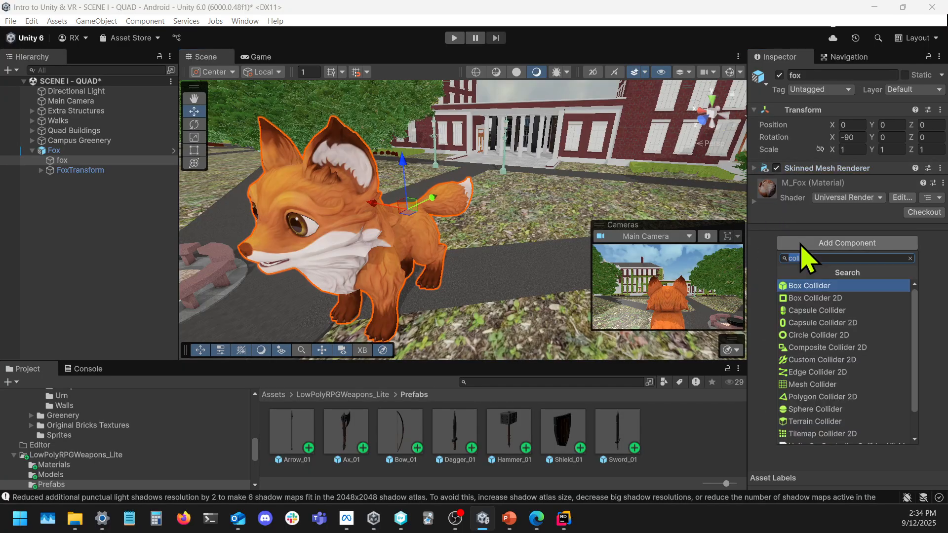
click(816, 289)
- Open the child fox mesh's Box Collider for editing and check its fit from the side, above and behind
click(843, 198)
right_drag(521, 218, 494, 174)
right_drag(381, 176, 724, 212)
right_drag(447, 237, 430, 287)
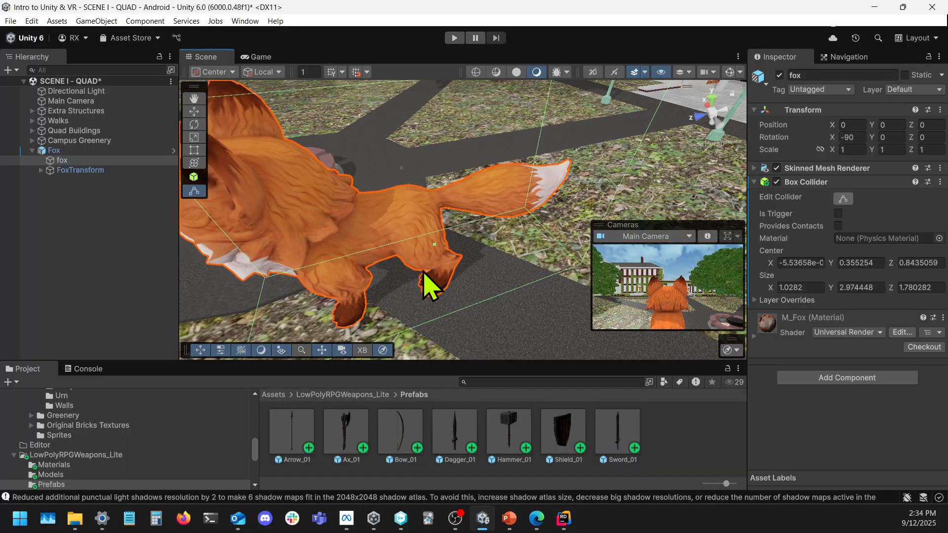
drag(437, 256, 435, 256)
right_drag(512, 200, 156, 179)
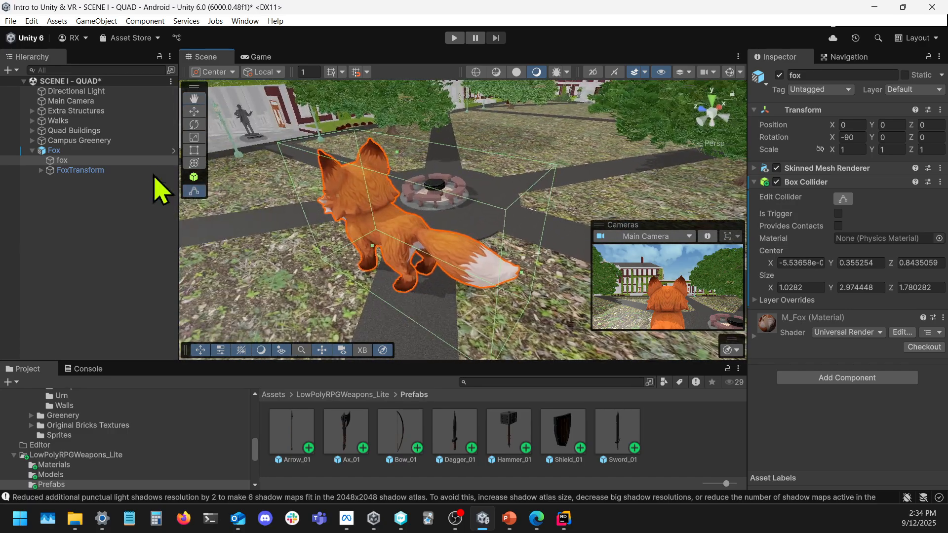
- Undo the child mesh's Box Collider and the removal of the collider on the parent Fox
click(30, 152)
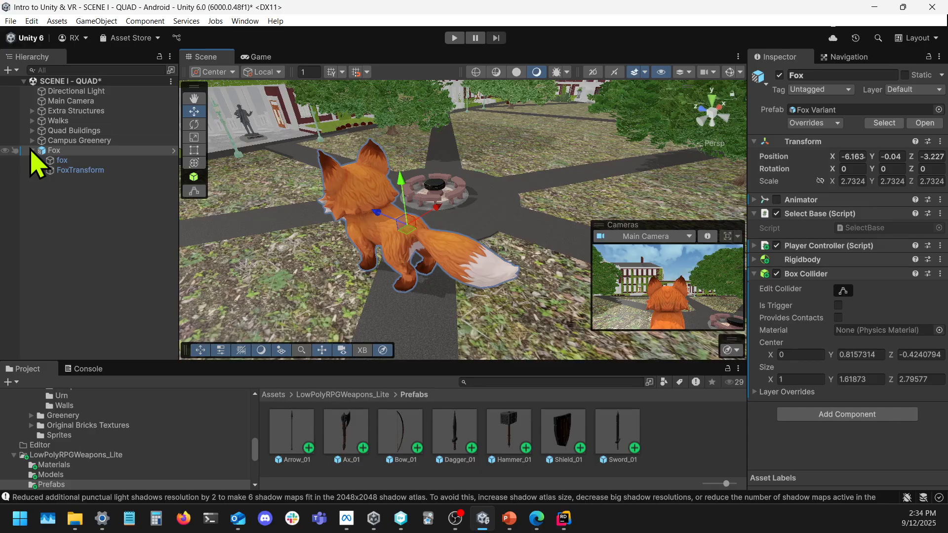
key(ctrl+z)
key(ctrl+y)
- Check the fit of the parent Fox's Box Collider from the front, leave collider editing and deselect the Fox
click(844, 292)
alt+drag(328, 228, 544, 257)
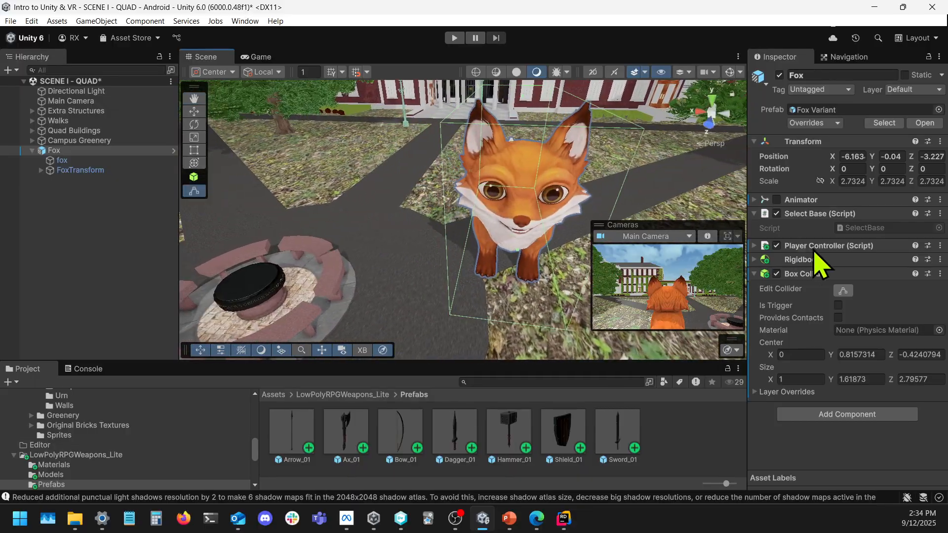
click(844, 291)
click(132, 254)
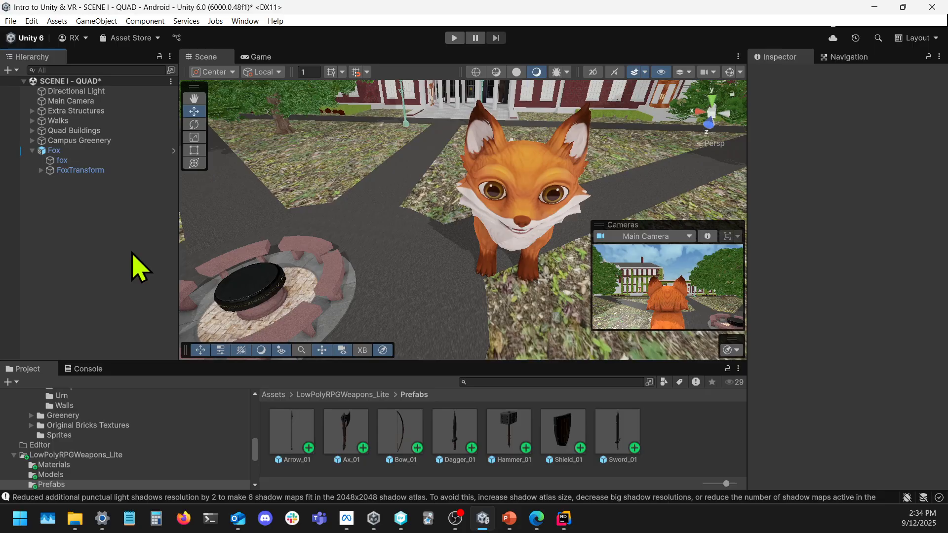
- Run the scene in Play mode, steer the Fox around the quad to test its collider, and stop the run
click(454, 38)
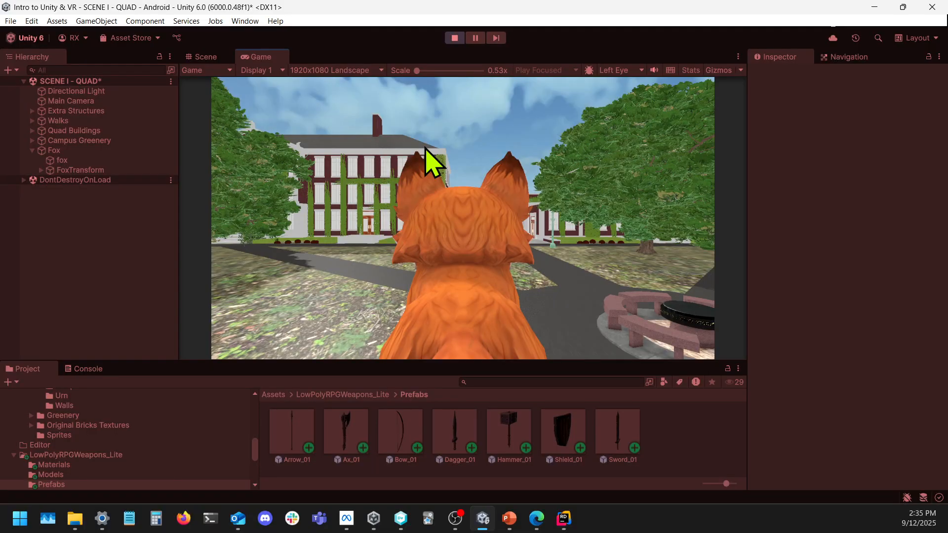
key(a)
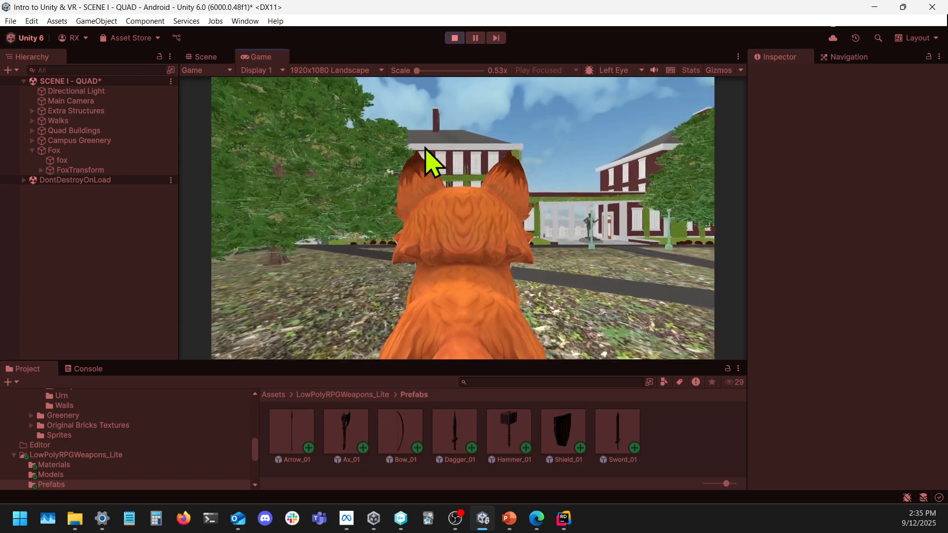
key(d)
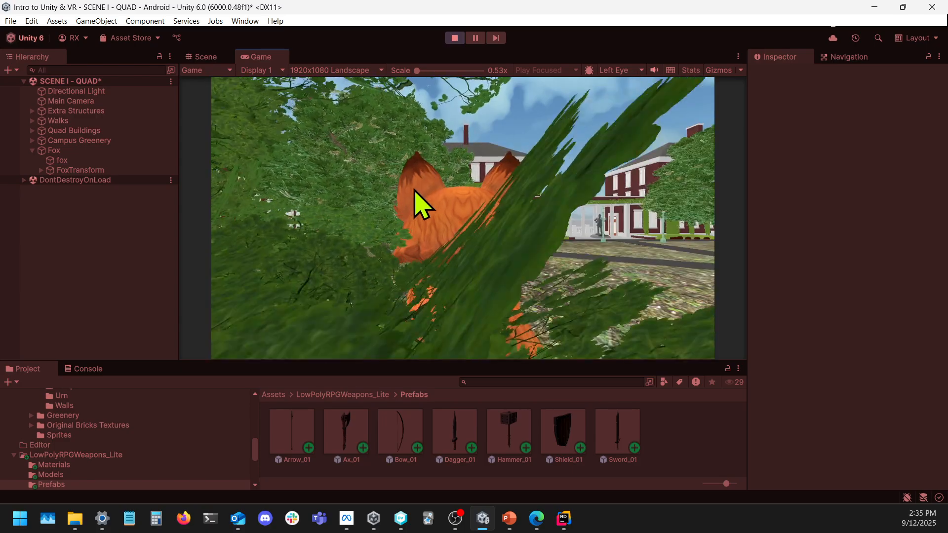
key(d)
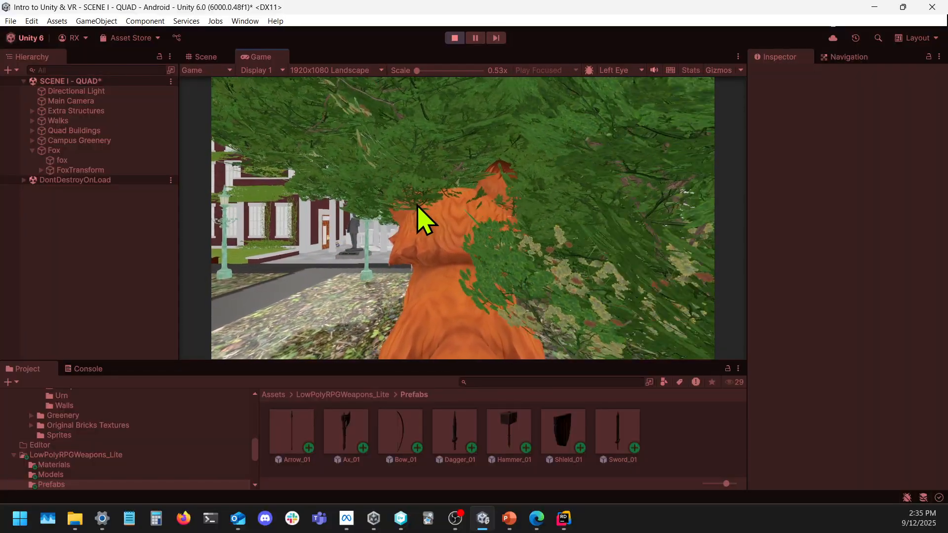
key(a)
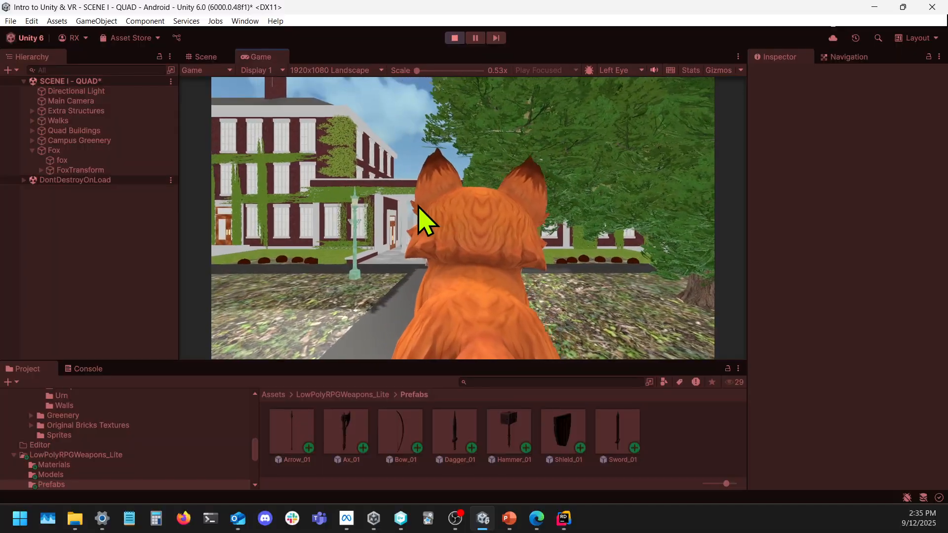
key(a)
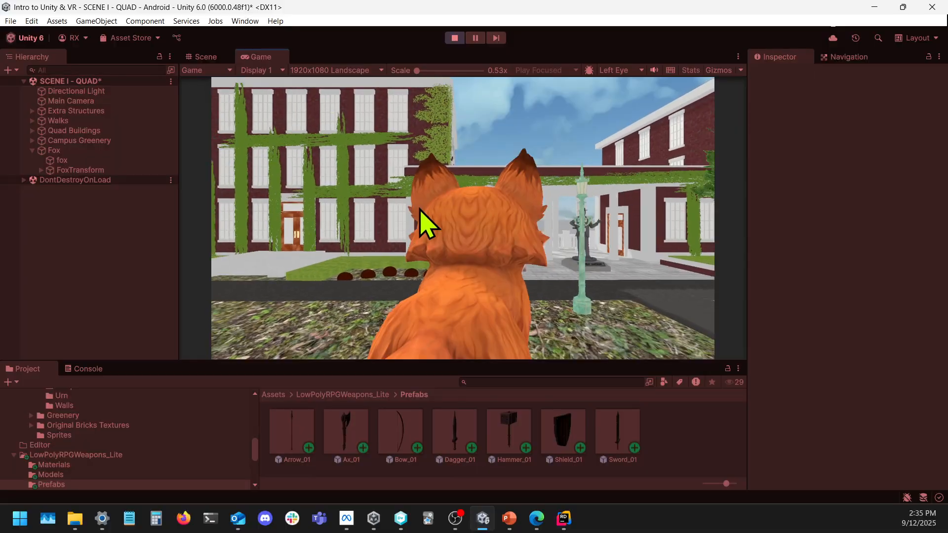
click(455, 38)
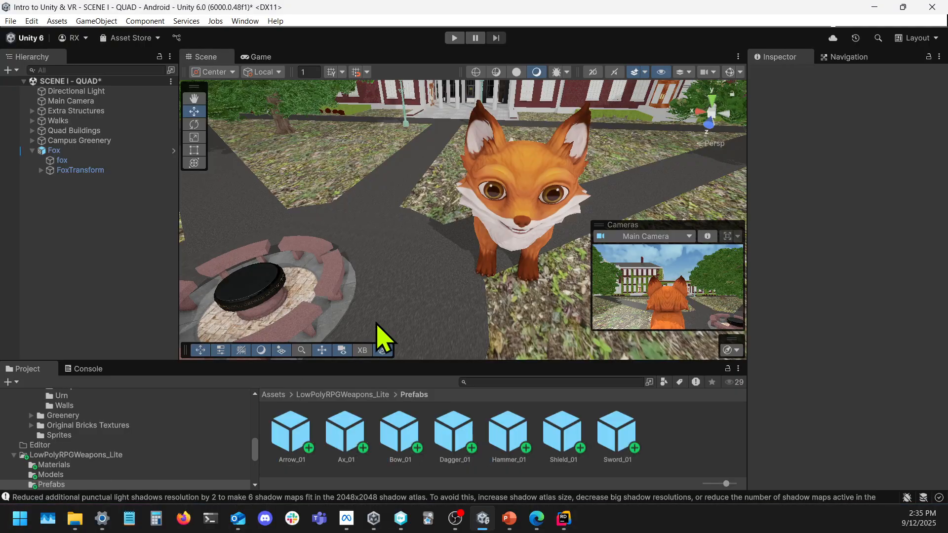
alt+drag(377, 339, 362, 218)
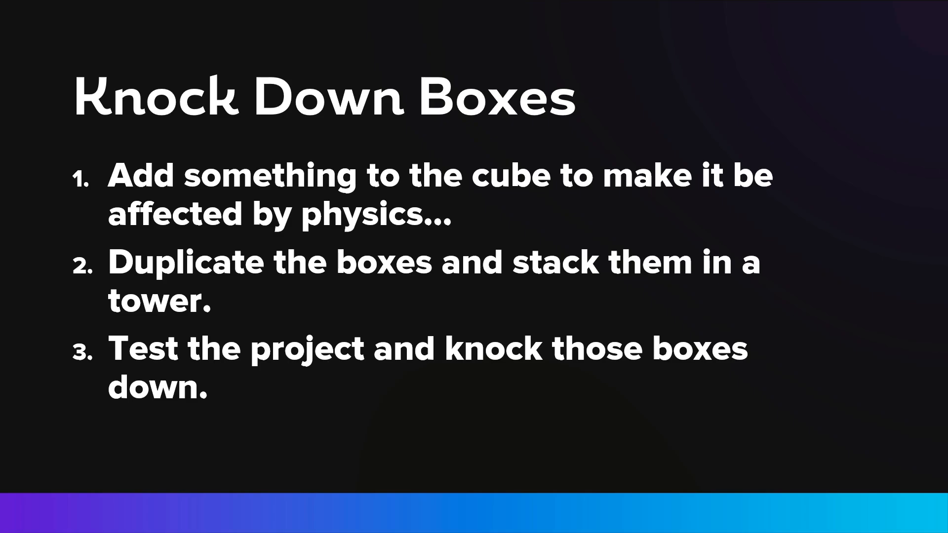
key(Right)
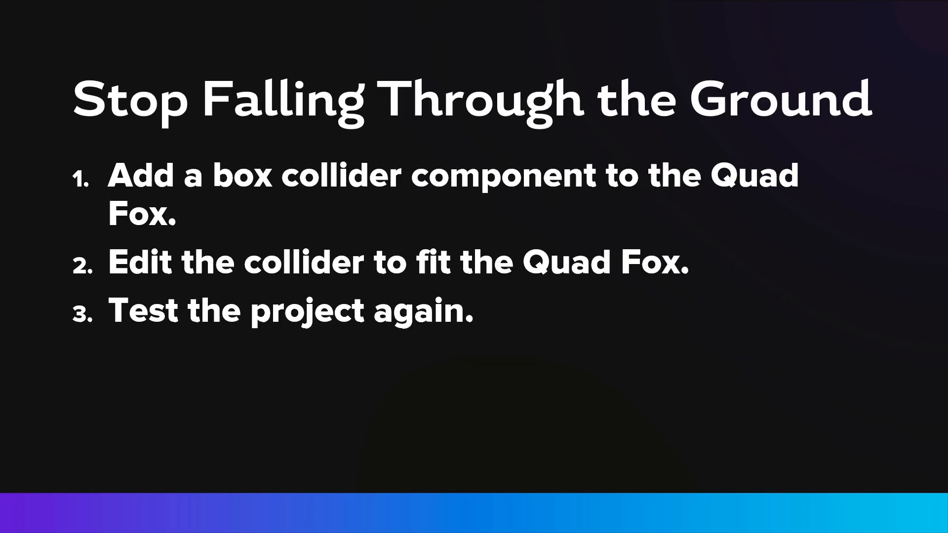
key(Left)
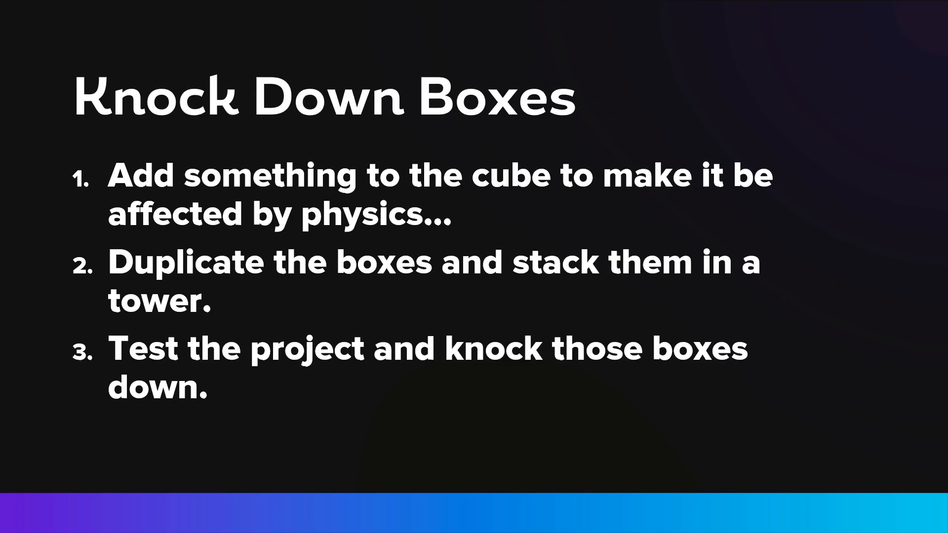
- Switch back to Unity and add a 3D Cube object to the quad scene
key(alt+Tab)
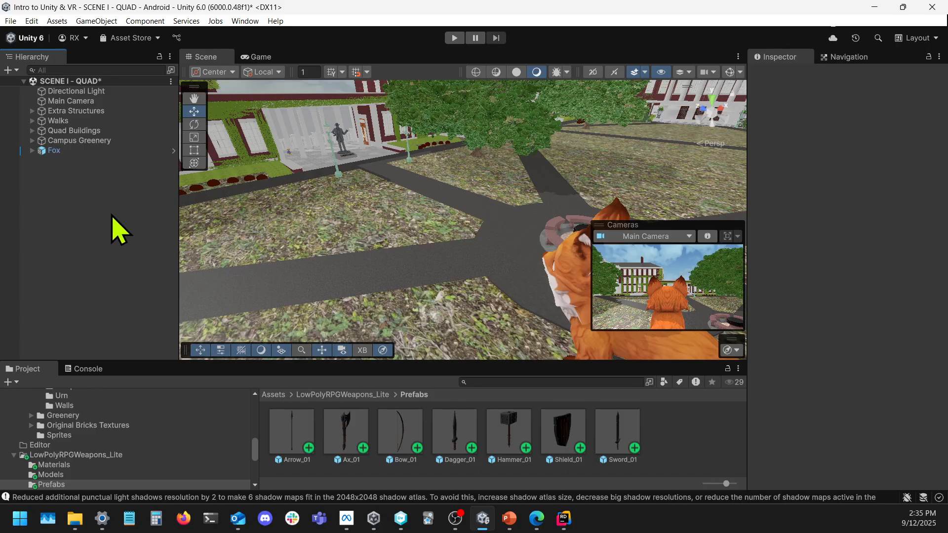
right_click(85, 221)
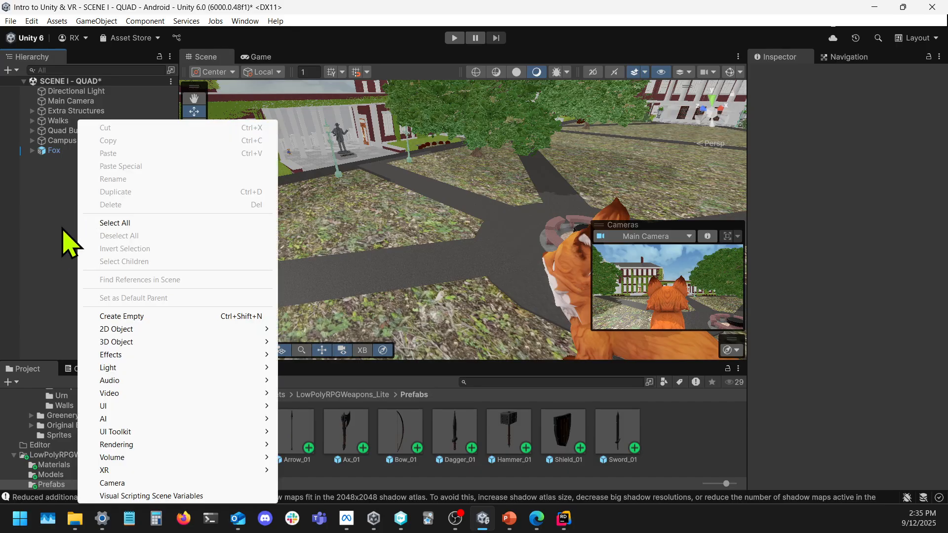
mouse_move(274, 342)
click(307, 342)
- Move the cube onto the ground in front of the Fox, at about X -6.56, Y 0.48, Z 1.47
right_drag(303, 212, 410, 198)
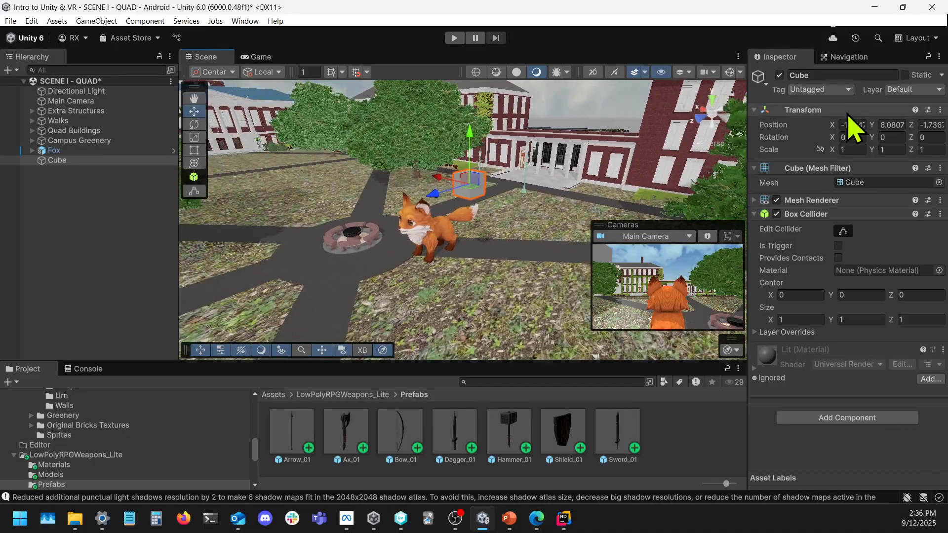
click(853, 125)
text(0)
click(892, 125)
text(0)
mouse_move(368, 236)
mouse_down()
mouse_move(360, 266)
mouse_move(383, 321)
mouse_move(417, 277)
mouse_move(378, 269)
mouse_move(367, 245)
mouse_move(366, 254)
mouse_up()
right_drag(426, 251, 484, 235)
key(w)
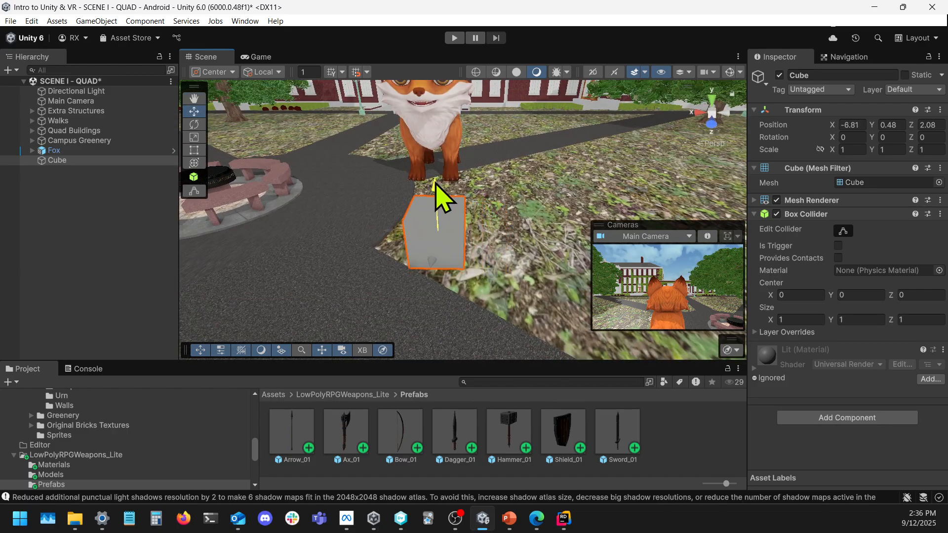
drag(446, 237, 436, 218)
mouse_move(504, 225)
right_down()
mouse_move(515, 241)
mouse_move(507, 232)
right_up()
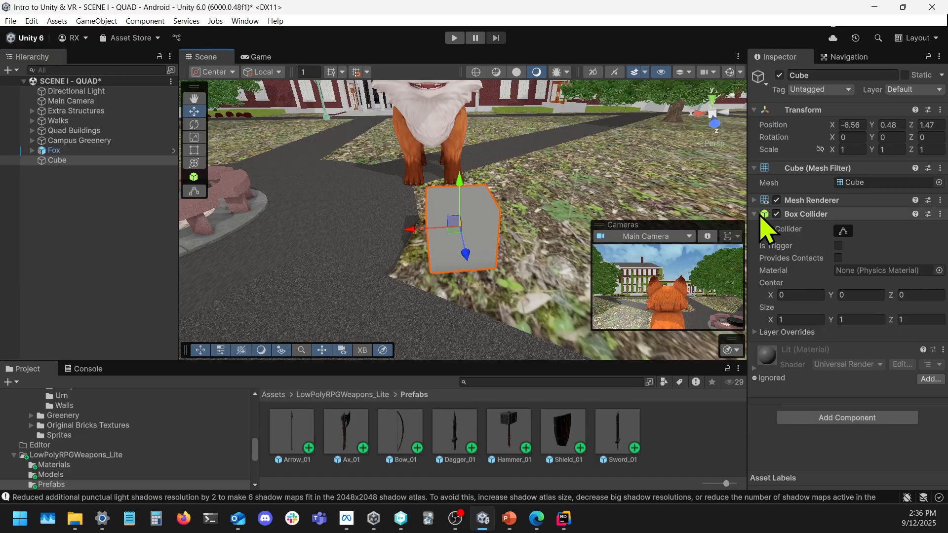
- Open the cube's Box Collider for editing and check its fit around the cube from an angle
click(756, 218)
click(755, 217)
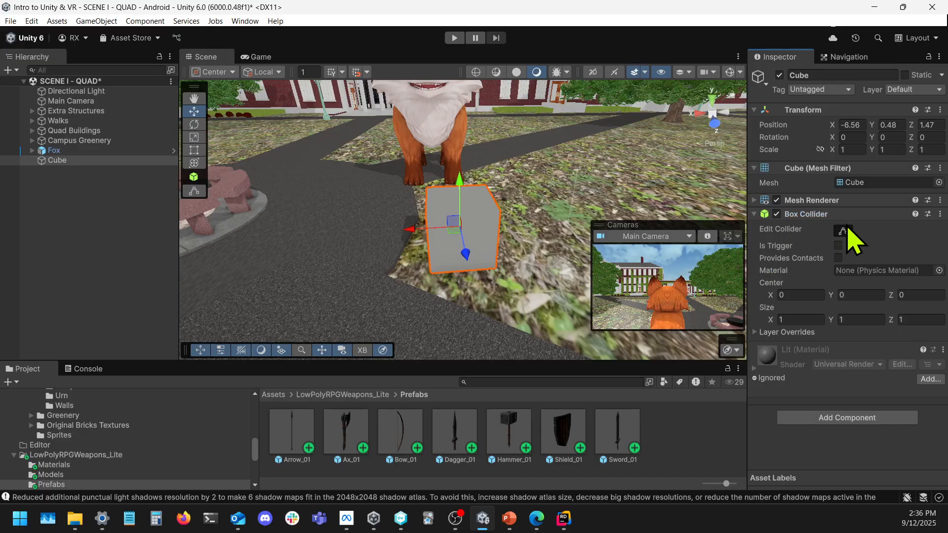
click(844, 230)
alt+drag(410, 254, 468, 207)
alt+drag(497, 237, 563, 237)
- Add a Rigidbody component to the cube and collapse its Box Collider settings
click(855, 419)
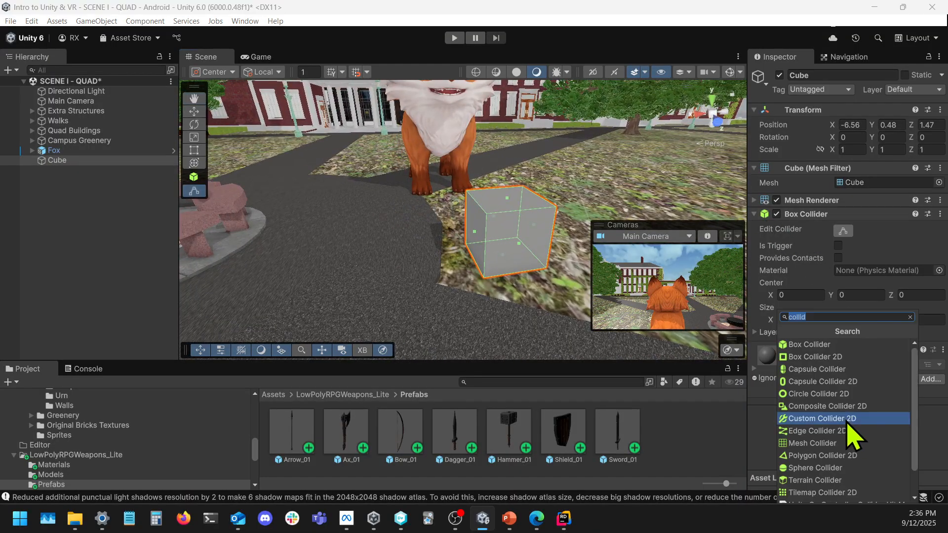
text(rigid)
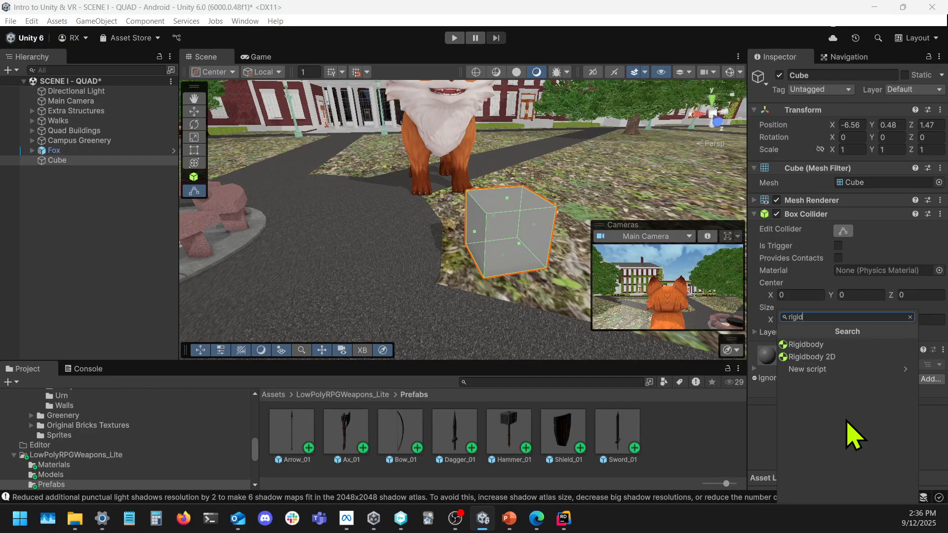
click(862, 345)
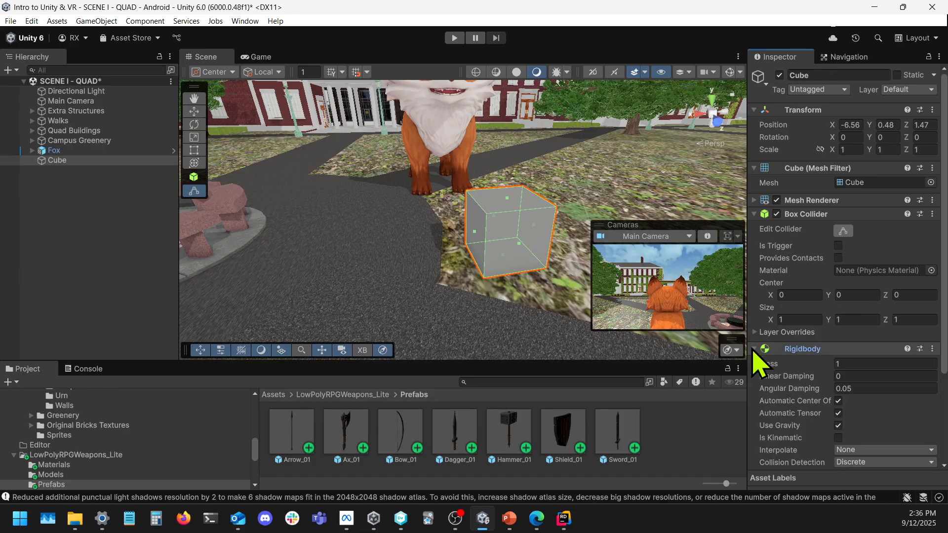
click(754, 218)
- Duplicate the cube twice to form a row of three, placing the copies on either side at about X -5.21 and X -8.04
click(94, 161)
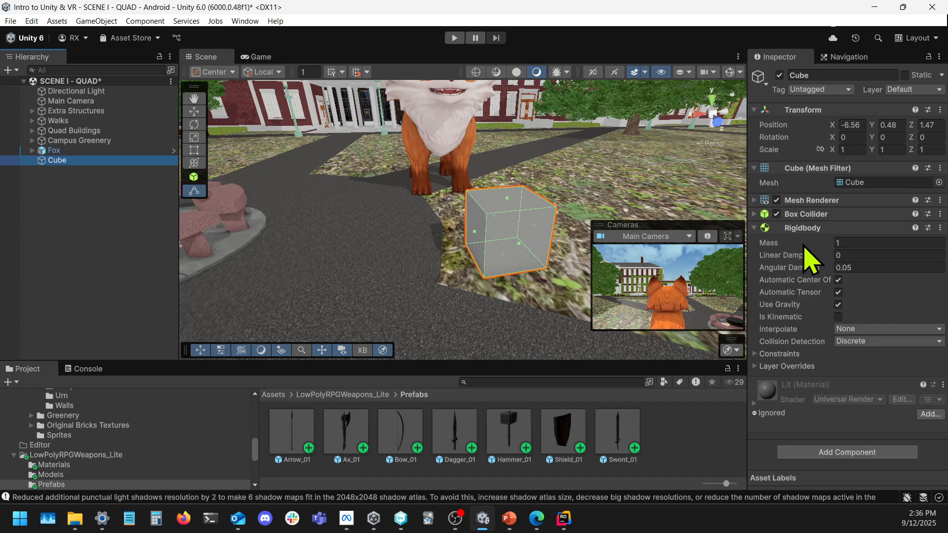
key(w)
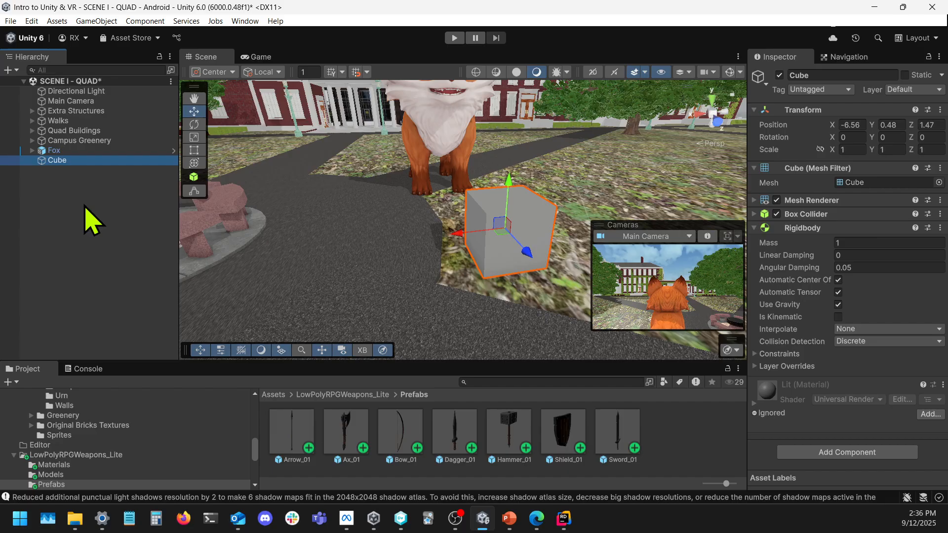
key(ctrl+d)
drag(482, 237, 368, 247)
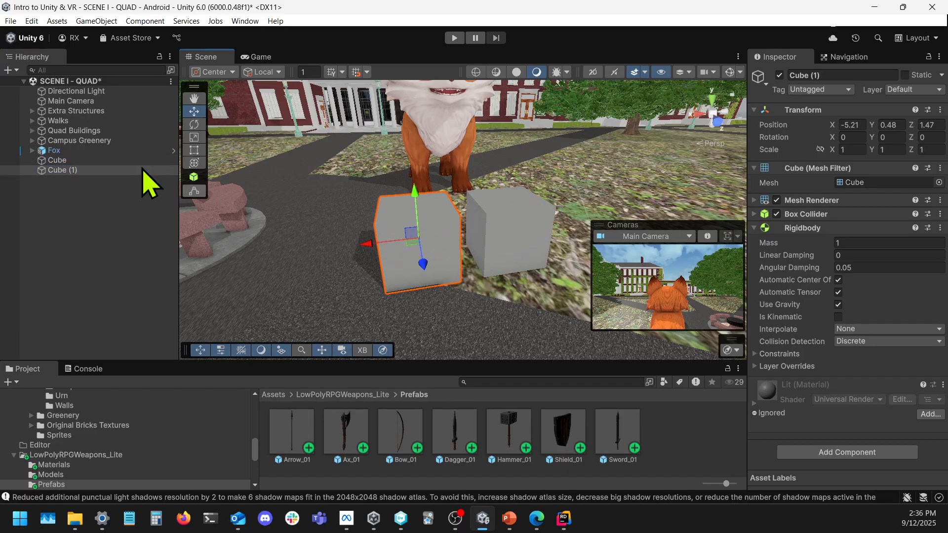
click(57, 160)
click(62, 170)
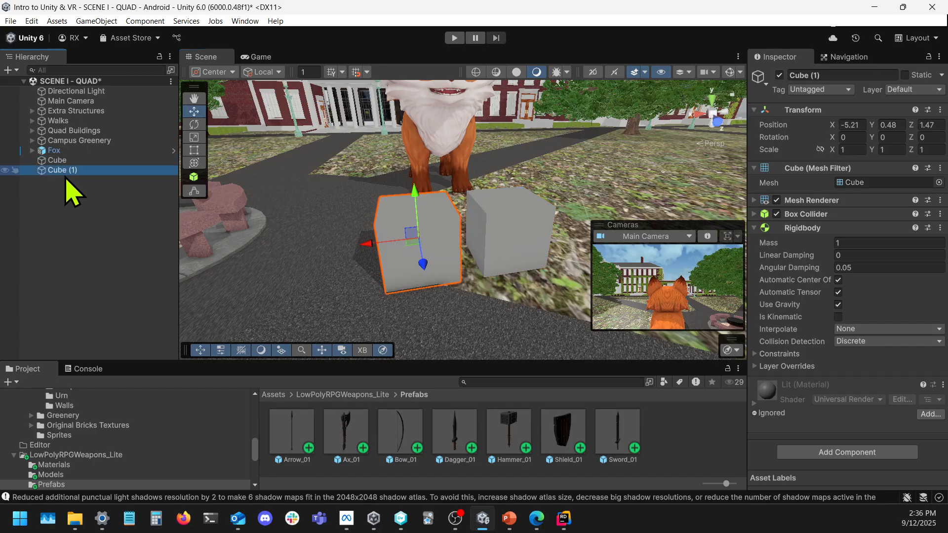
key(ctrl+d)
drag(372, 244, 554, 247)
alt+drag(425, 189, 395, 169)
- Duplicate the cube three more times, stacking two copies as a second row at about Y 1.62 and one on top at about Y 2.82
key(ctrl+d)
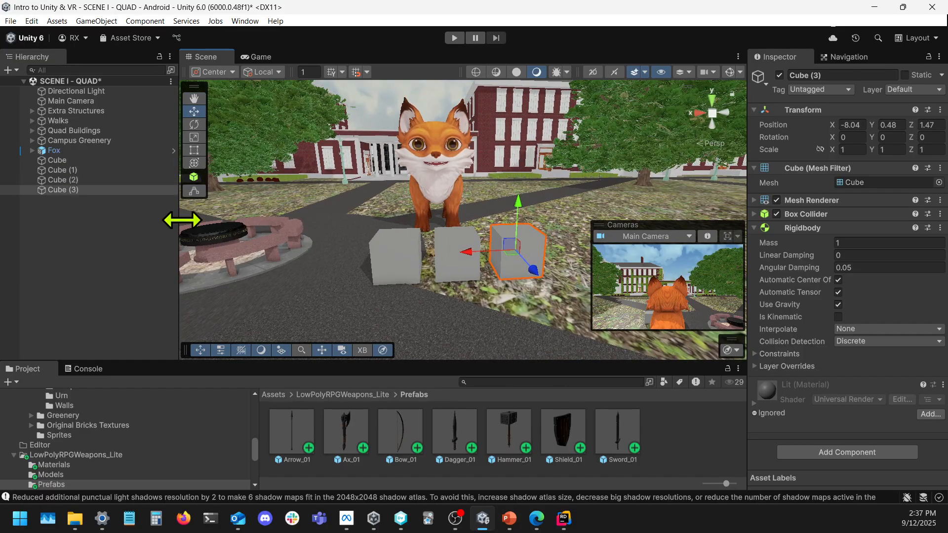
drag(518, 200, 520, 159)
drag(465, 207, 372, 216)
key(ctrl+d)
key(ctrl+d)
drag(423, 173, 402, 153)
right_drag(395, 180, 484, 193)
key(a)
right_drag(386, 205, 568, 188)
key(a)
right_drag(461, 207, 538, 210)
key(a)
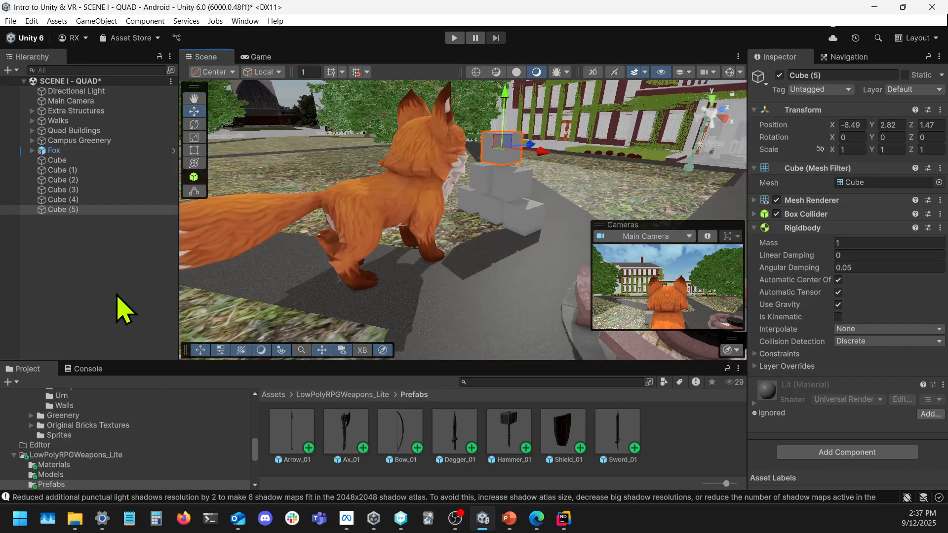
- Deselect the top cube, run the scene in Play mode and drive the Fox into the cube tower
click(110, 291)
click(455, 38)
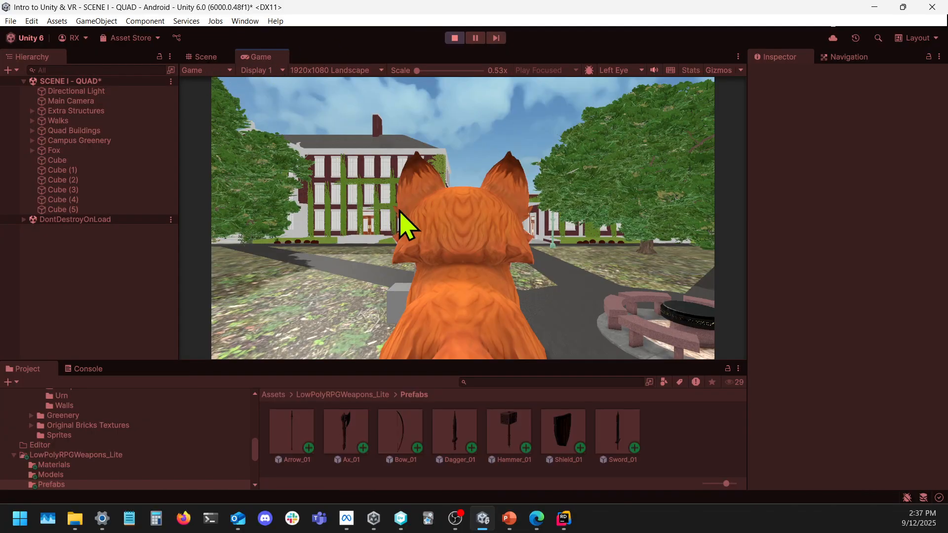
key(s)
key(w)
key(w)
key(a)
key(w)
key(w)
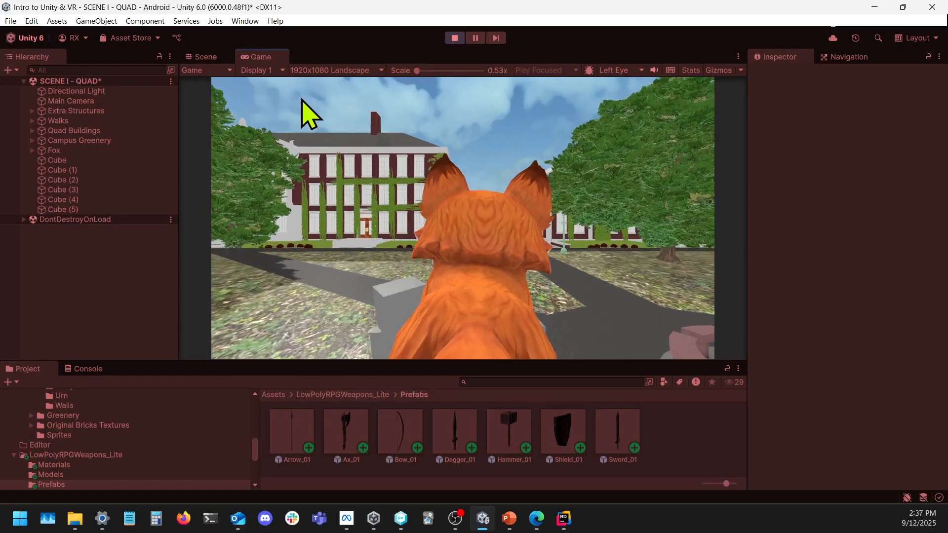
key(s)
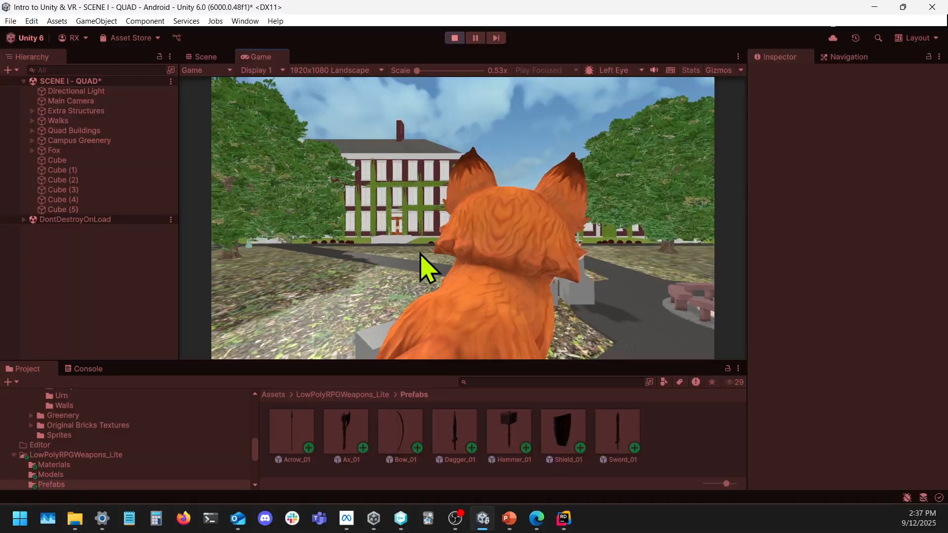
- Examine how the cubes react during the run in the Scene view, focusing on one second-row cube, and stop the run
click(214, 60)
click(216, 58)
right_drag(392, 201, 384, 227)
click(388, 228)
key(f)
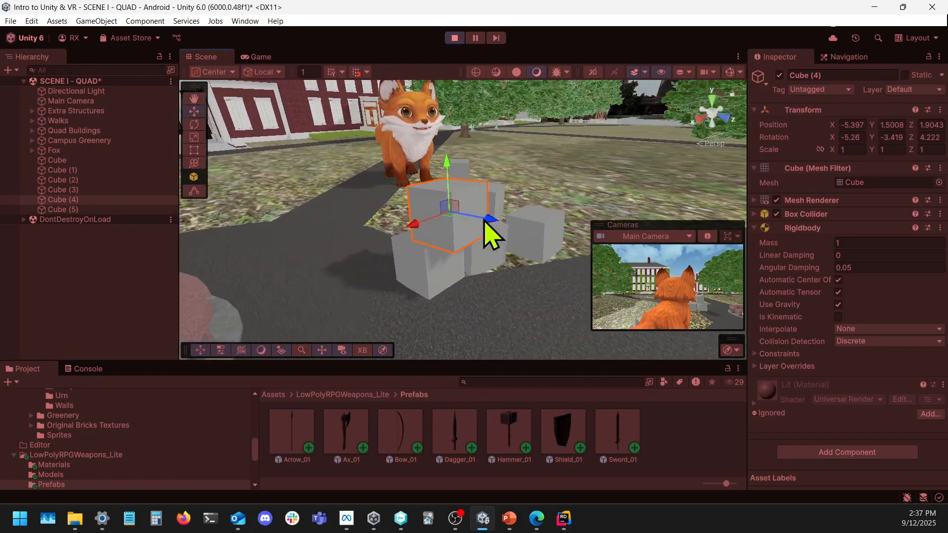
mouse_move(410, 163)
right_down()
mouse_move(424, 201)
mouse_move(474, 186)
mouse_move(418, 168)
right_up()
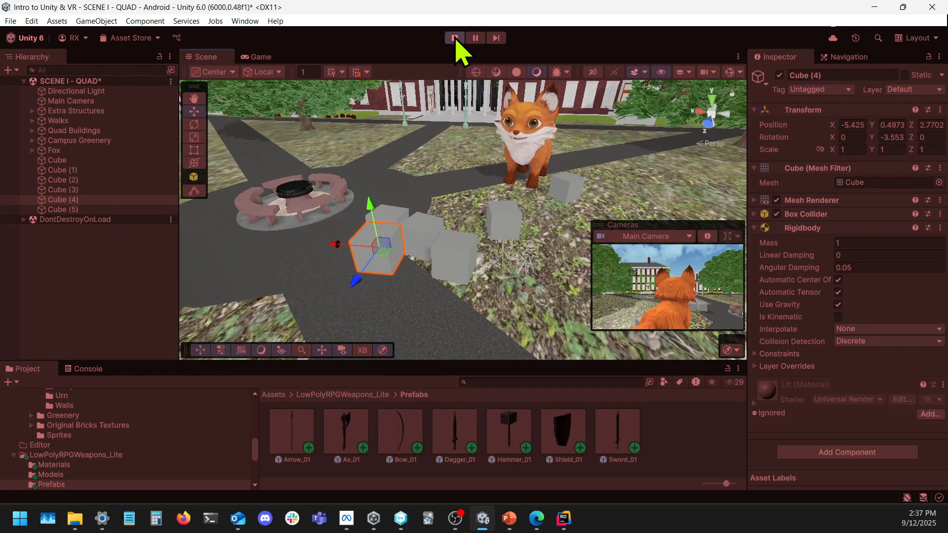
click(455, 38)
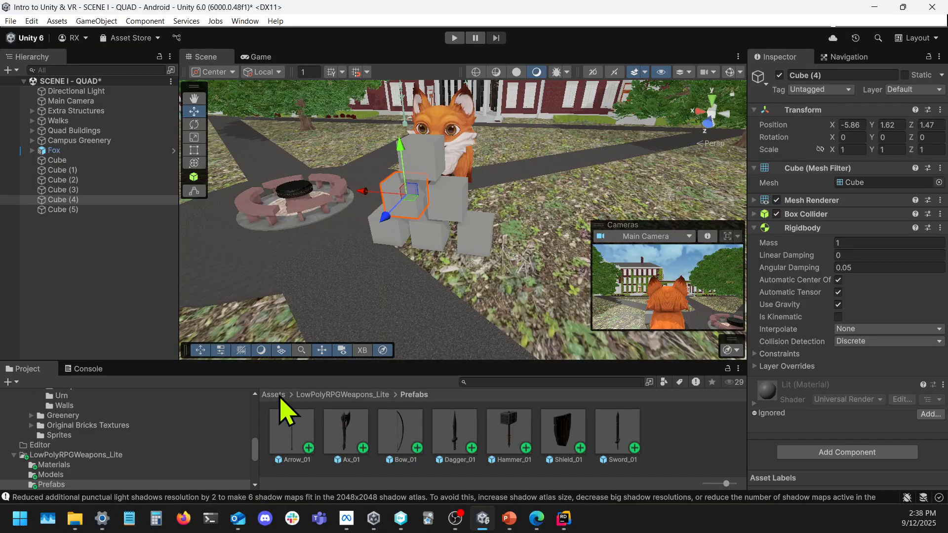
- Find the SUPER Character Controller folder among the project's assets
click(273, 395)
scroll(561, 442, down, 3)
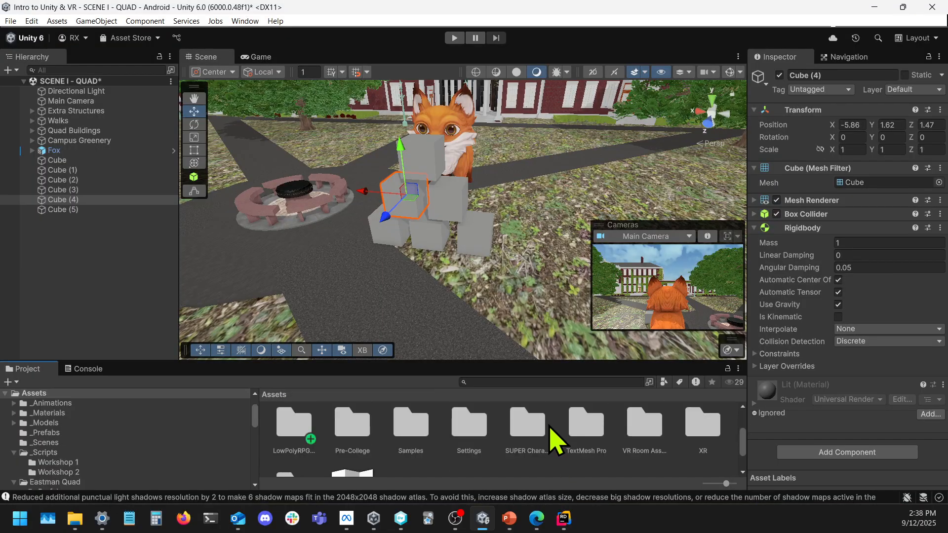
click(534, 422)
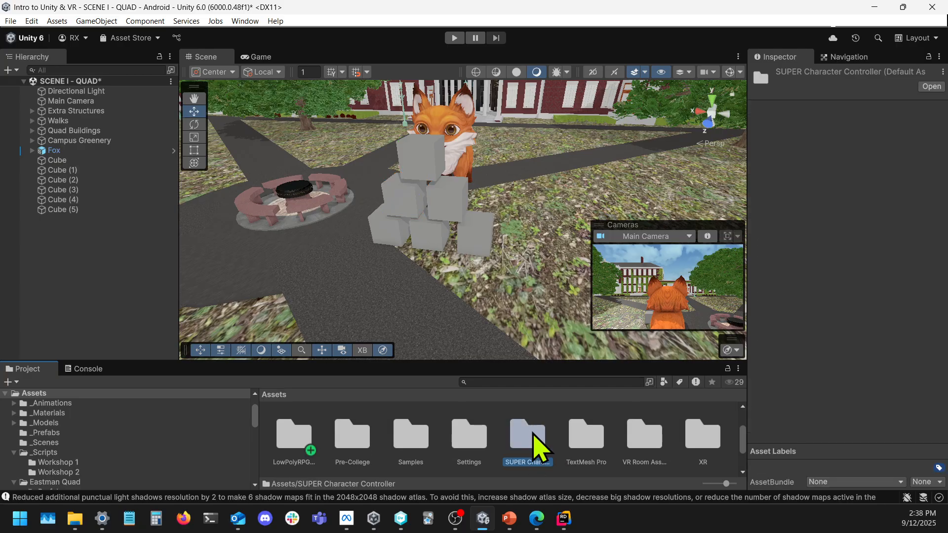
double_click(533, 439)
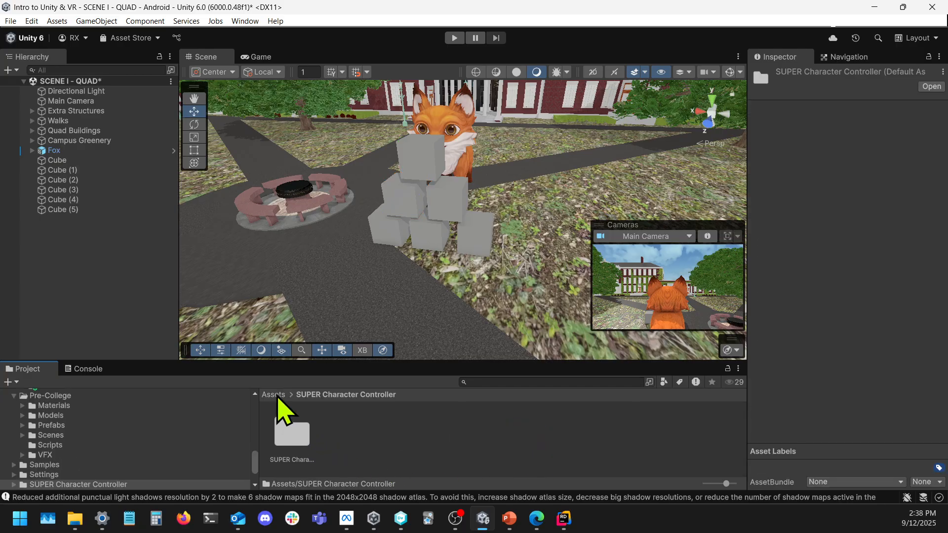
click(274, 395)
scroll(487, 439, down, 2)
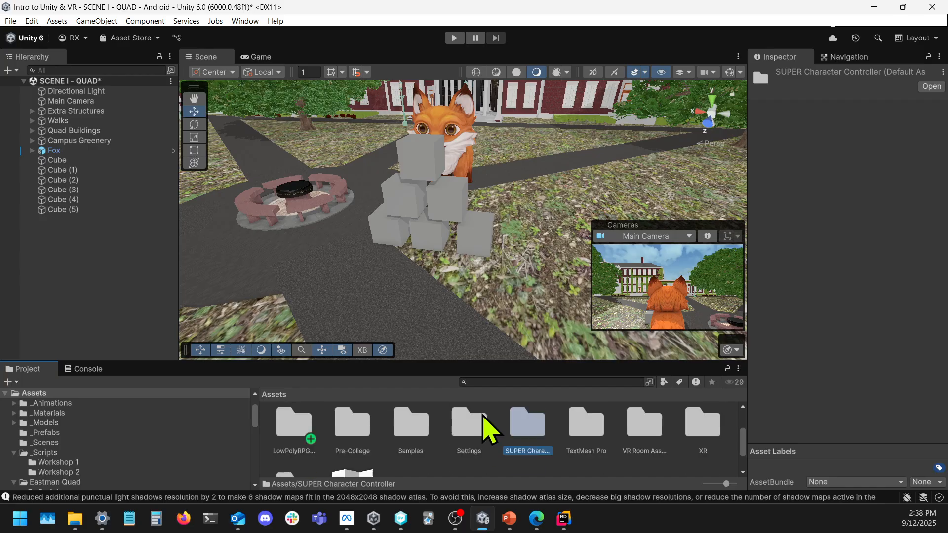
click(494, 467)
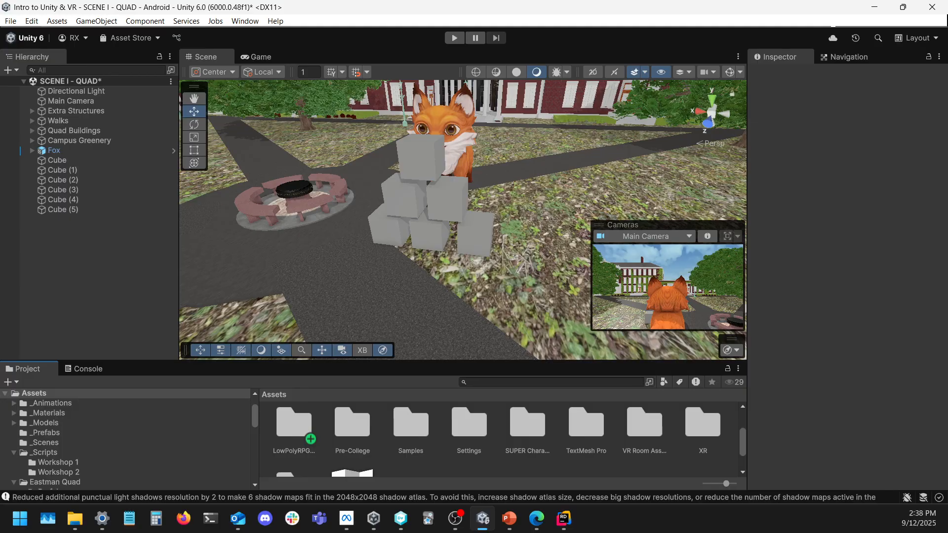
- Add the Super First Person Controller prefab from the nested SUPER Character Controller folder to the scene
double_click(514, 437)
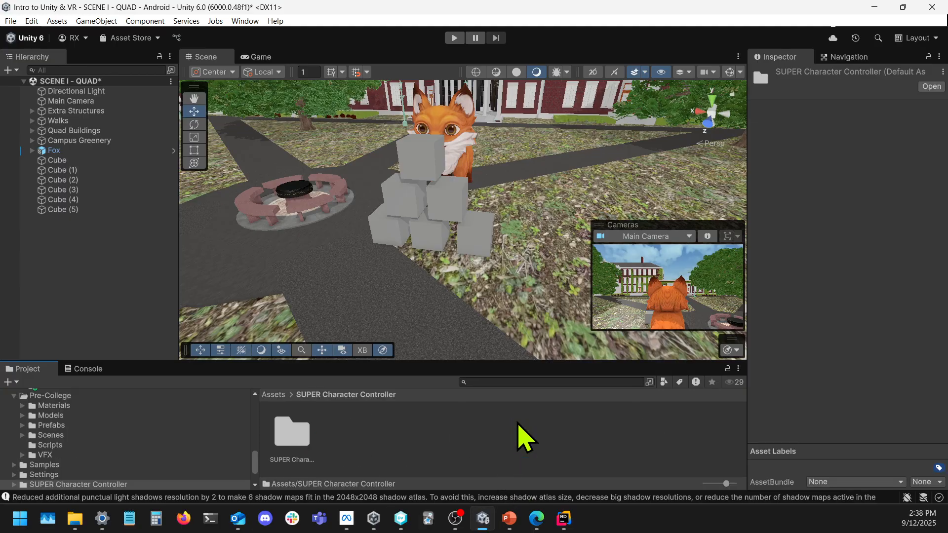
double_click(289, 430)
click(559, 442)
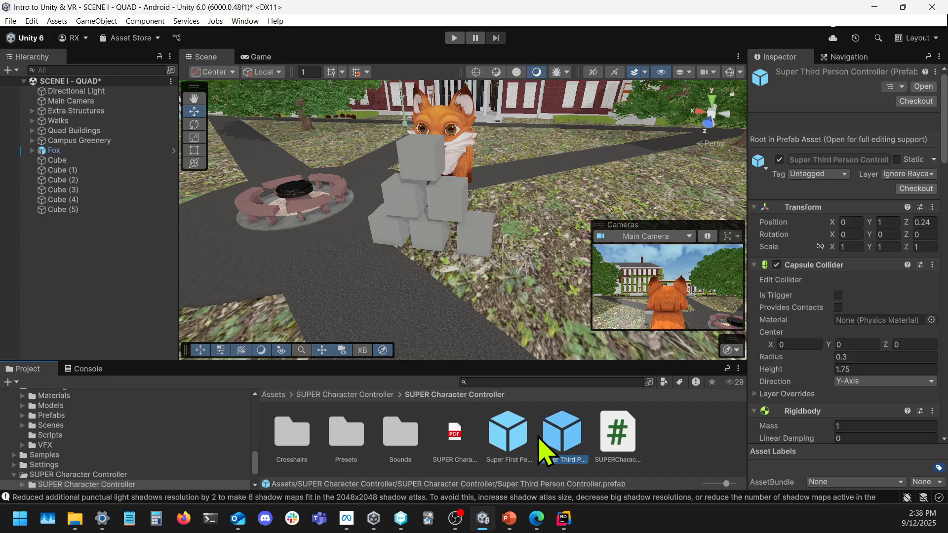
click(512, 444)
drag(509, 444, 53, 282)
alt+drag(344, 232, 336, 207)
- Inspect the first-person controller's child Camera and deactivate the scene's Main Camera
click(32, 220)
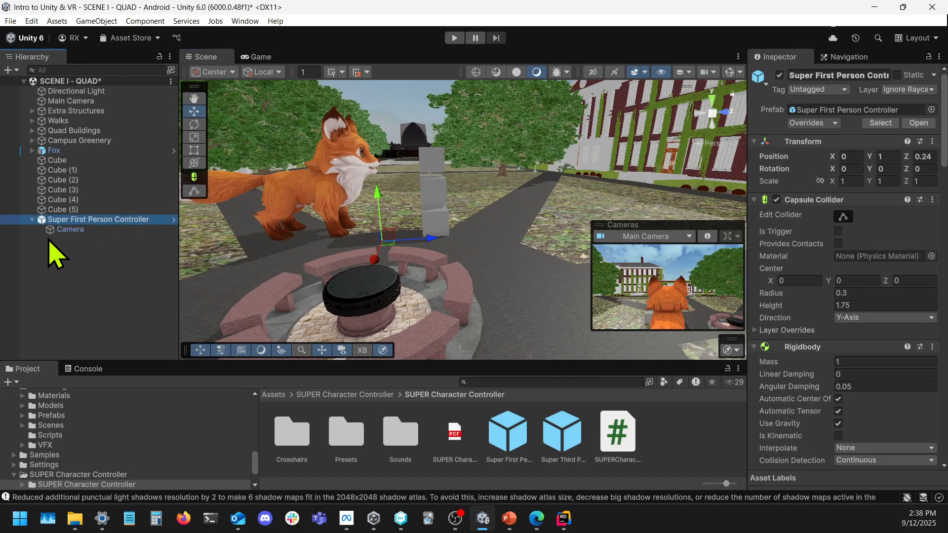
click(46, 229)
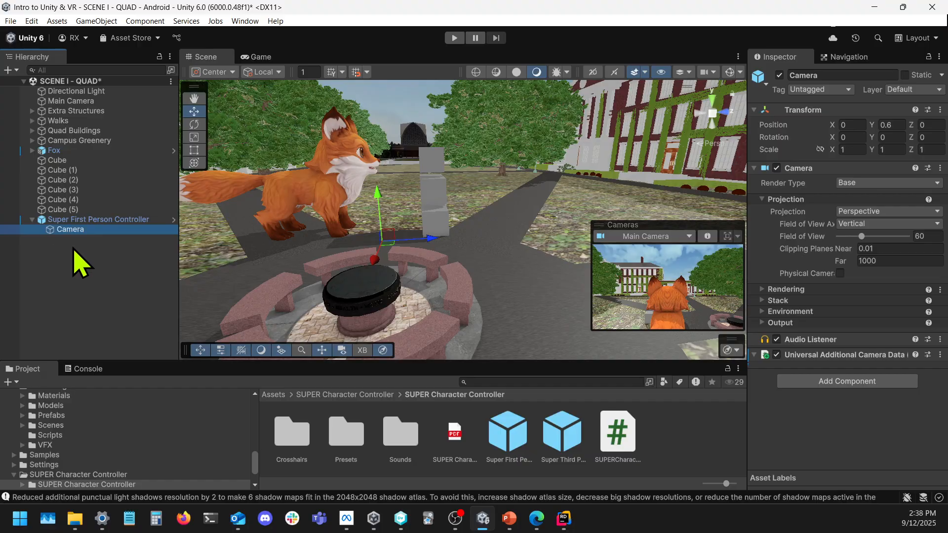
click(69, 101)
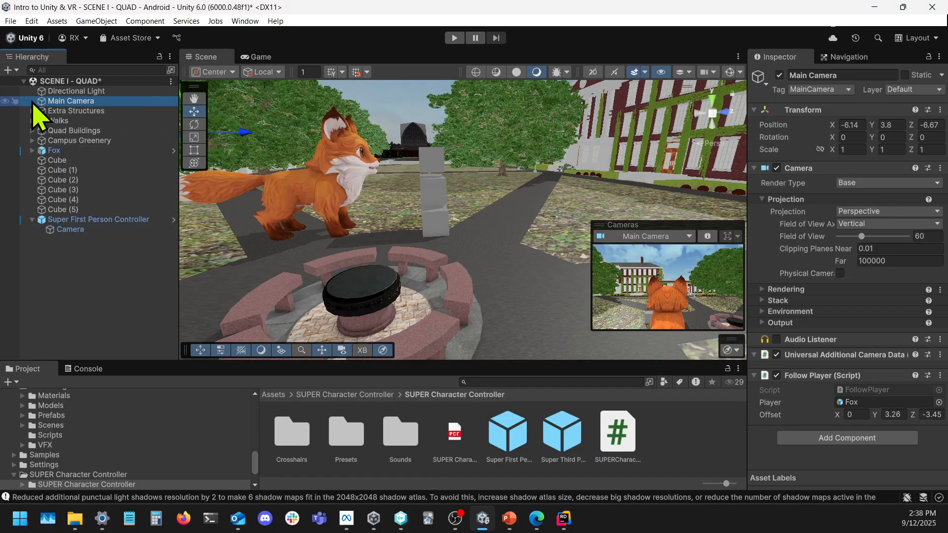
click(62, 101)
click(779, 76)
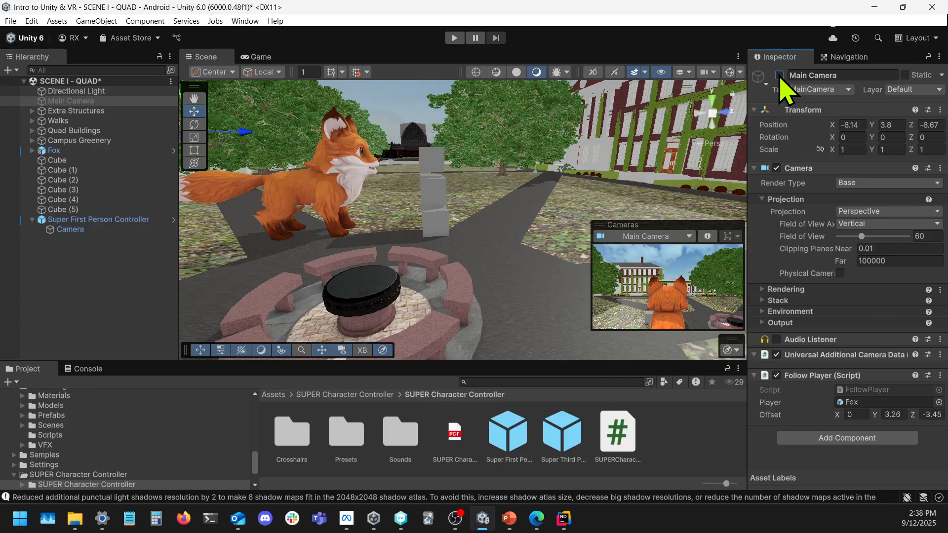
click(82, 111)
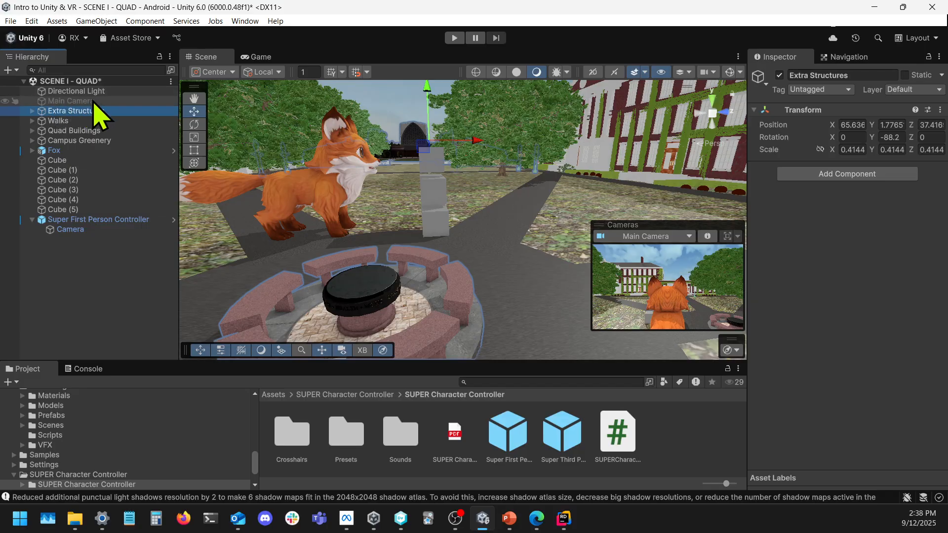
click(91, 102)
- Clear the selection and switch the Cameras overlay preview from Main Camera to the first-person controller's Camera
right_drag(419, 163, 434, 144)
right_drag(420, 205, 364, 216)
click(34, 239)
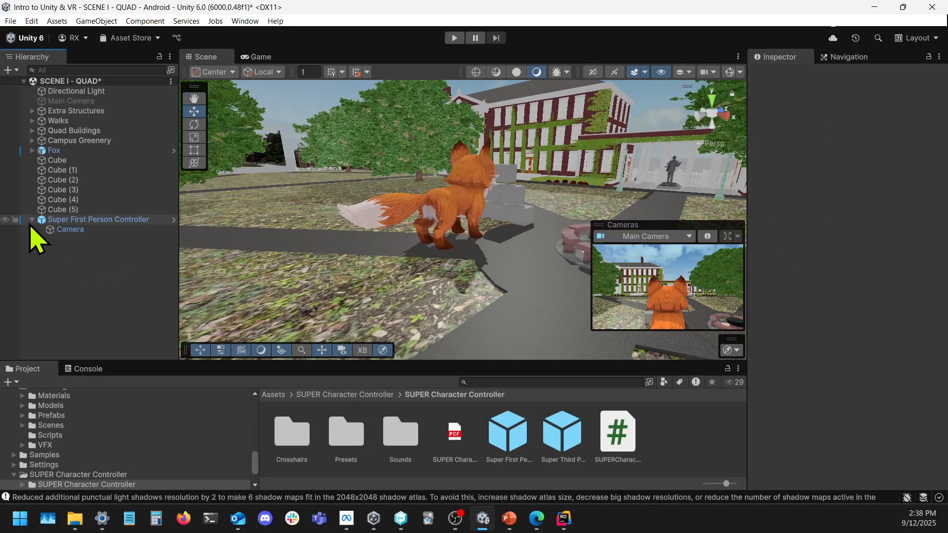
click(32, 219)
click(677, 237)
click(642, 251)
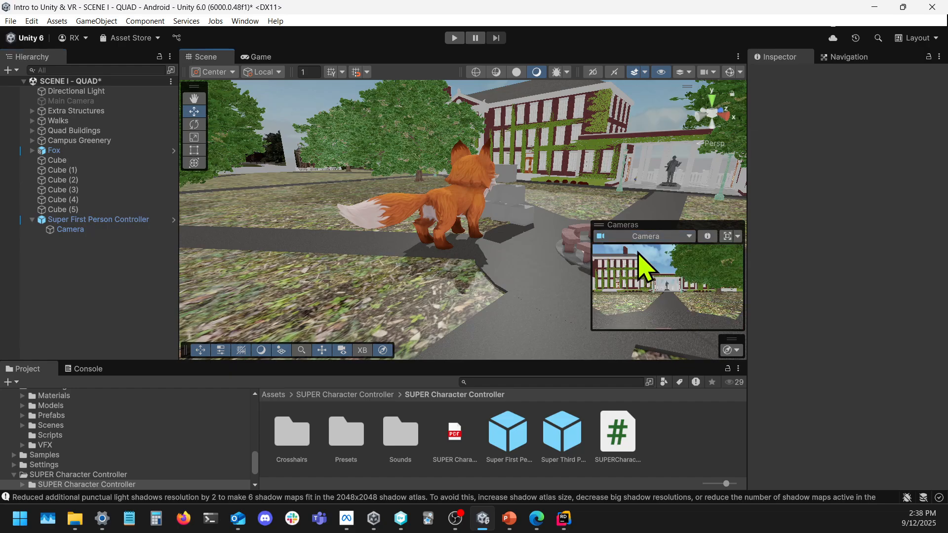
- Disable the Player Controller script component on the Fox
right_drag(381, 217, 447, 210)
click(70, 229)
click(111, 294)
right_drag(329, 258, 165, 228)
click(54, 150)
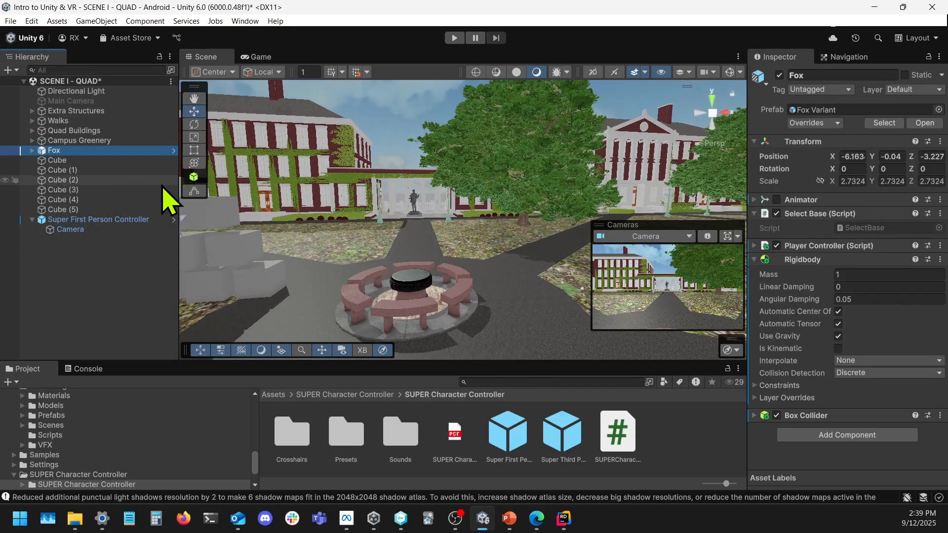
click(777, 246)
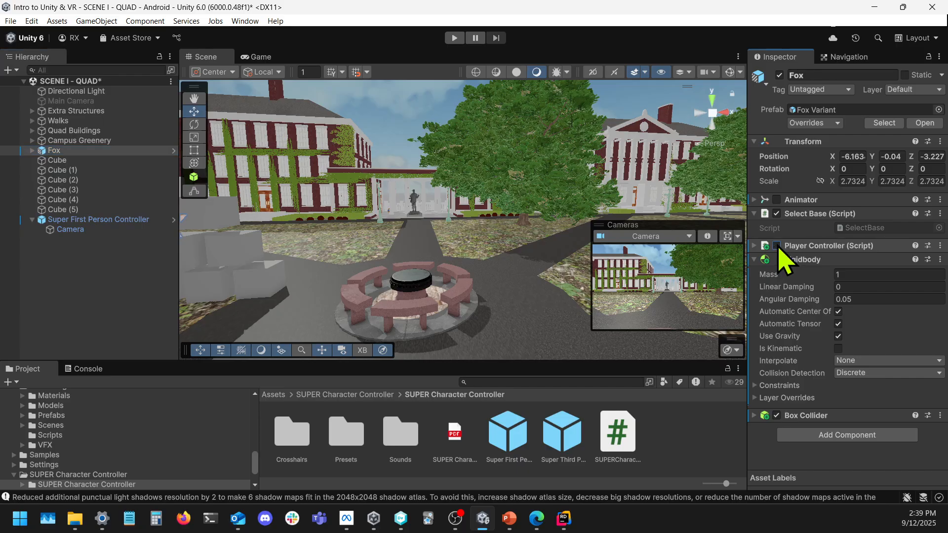
click(753, 245)
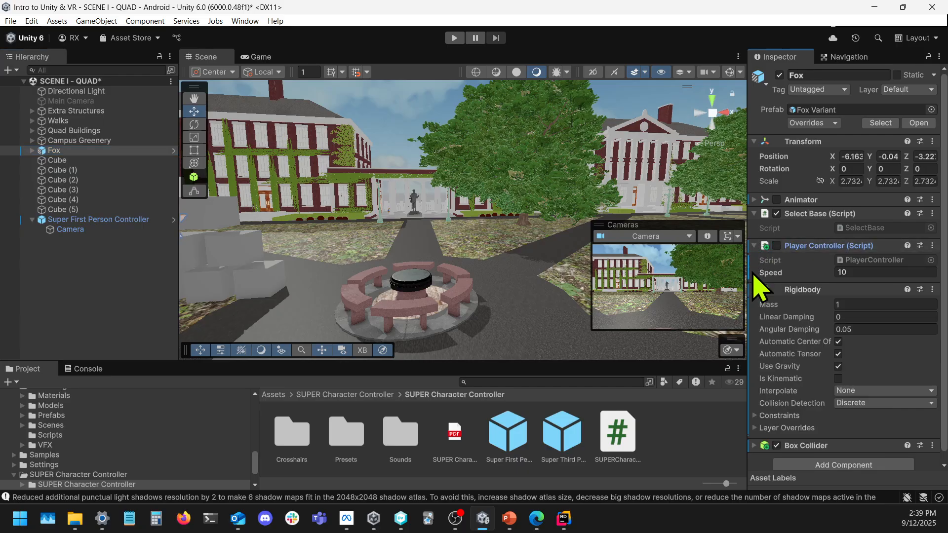
click(754, 246)
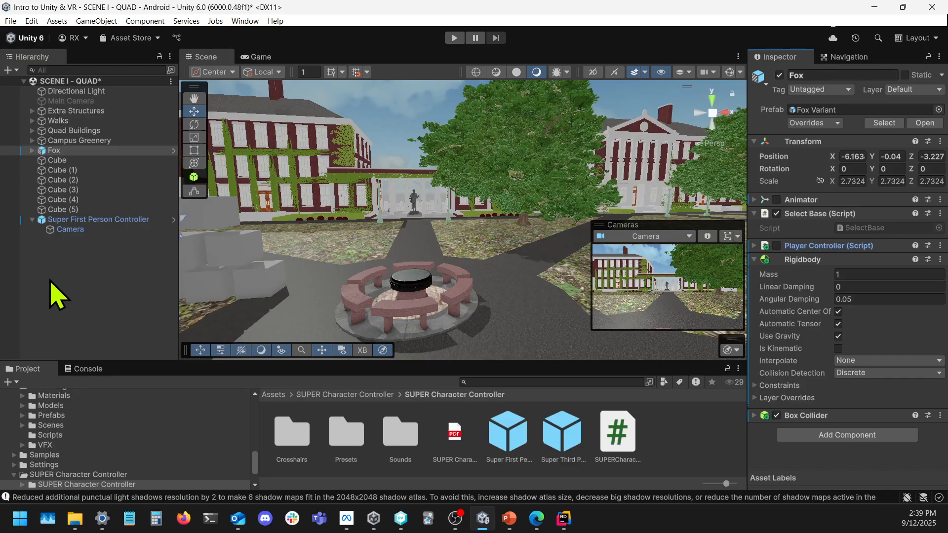
- Add the Primitive Placer script to the Super First Person Controller and assign its child Camera as the Player Camera
click(113, 210)
click(111, 220)
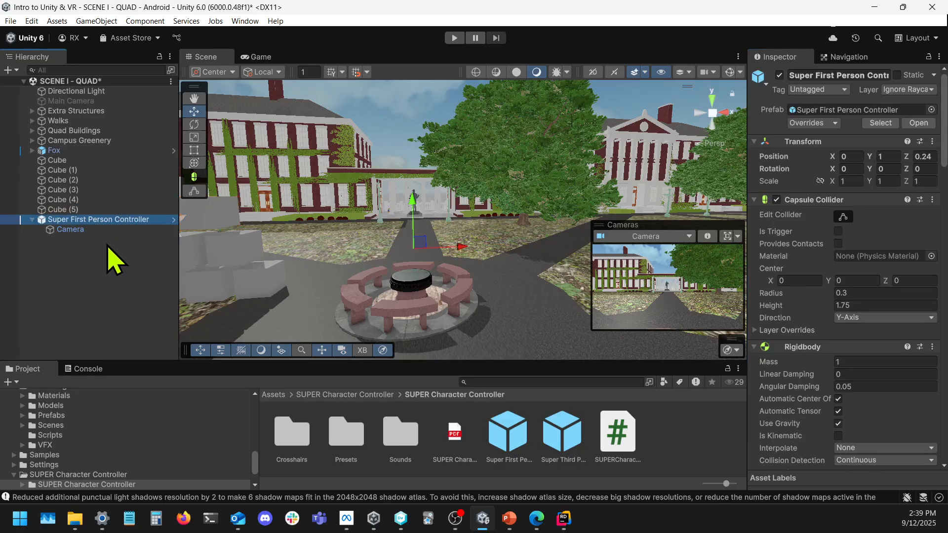
click(102, 288)
click(74, 210)
click(79, 219)
scroll(829, 302, down, 5)
scroll(840, 316, down, 20)
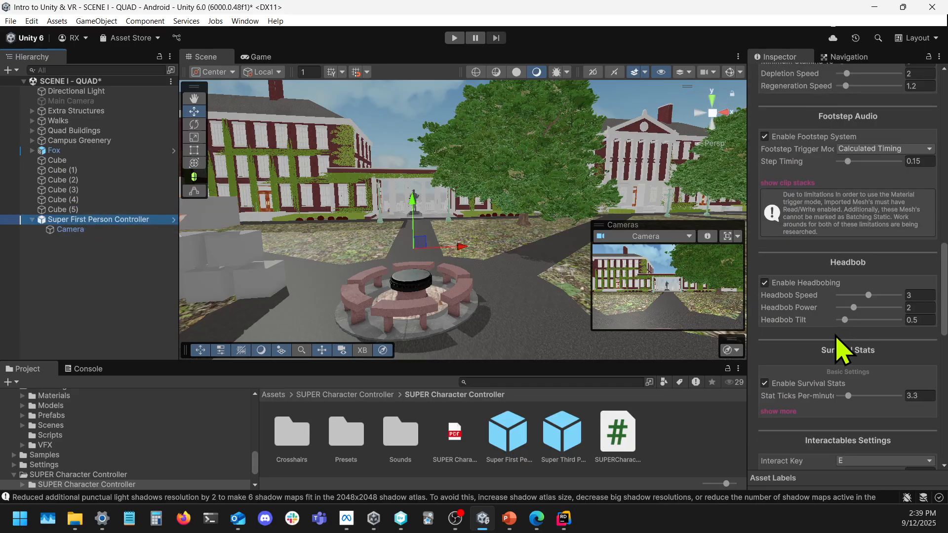
click(840, 455)
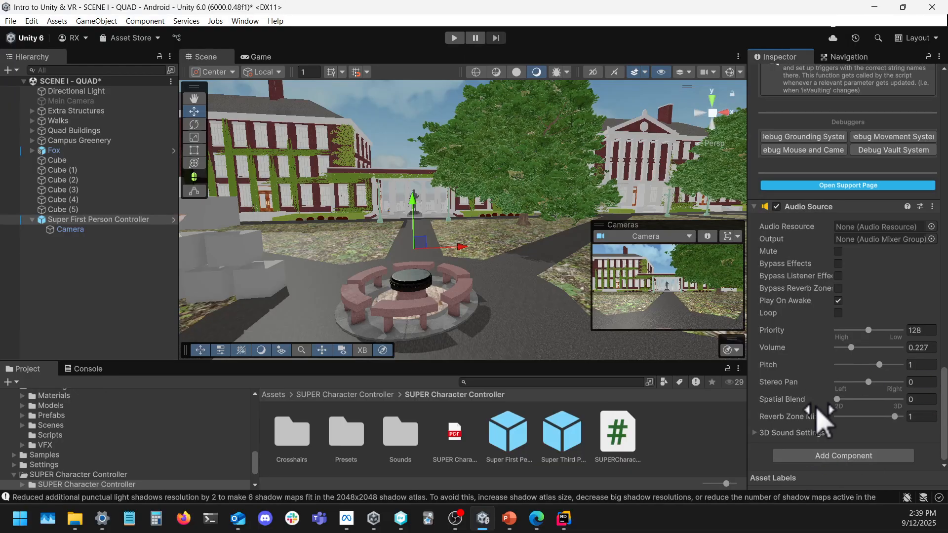
click(839, 453)
text(prim)
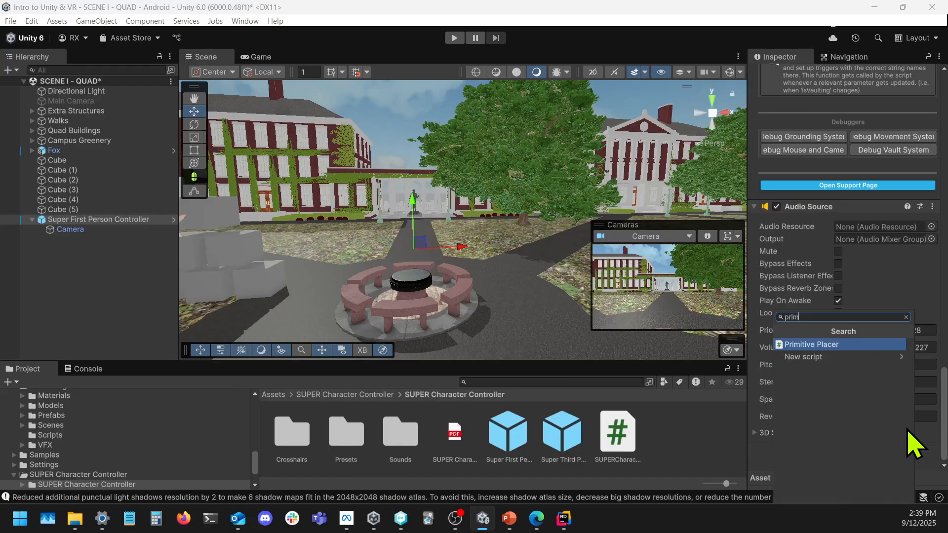
text(itive)
key(Return)
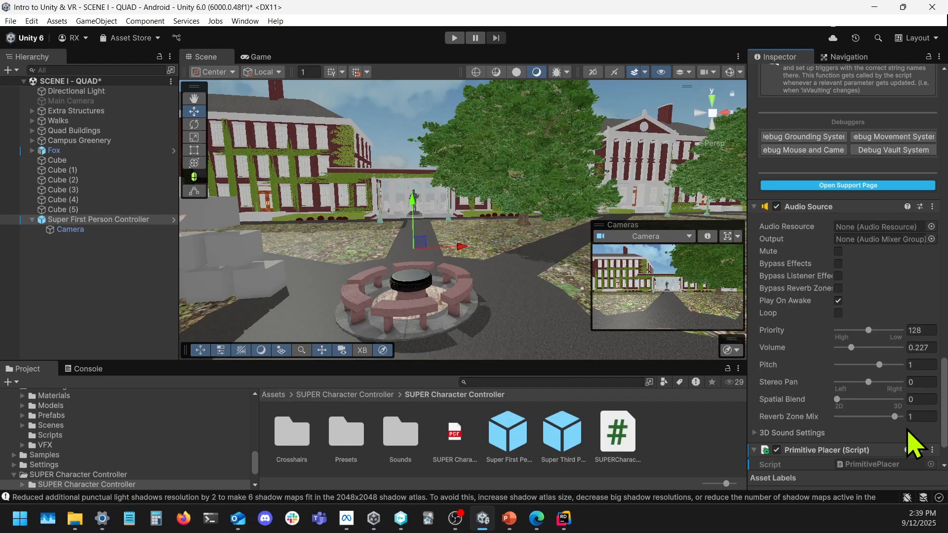
scroll(889, 377, down, 2)
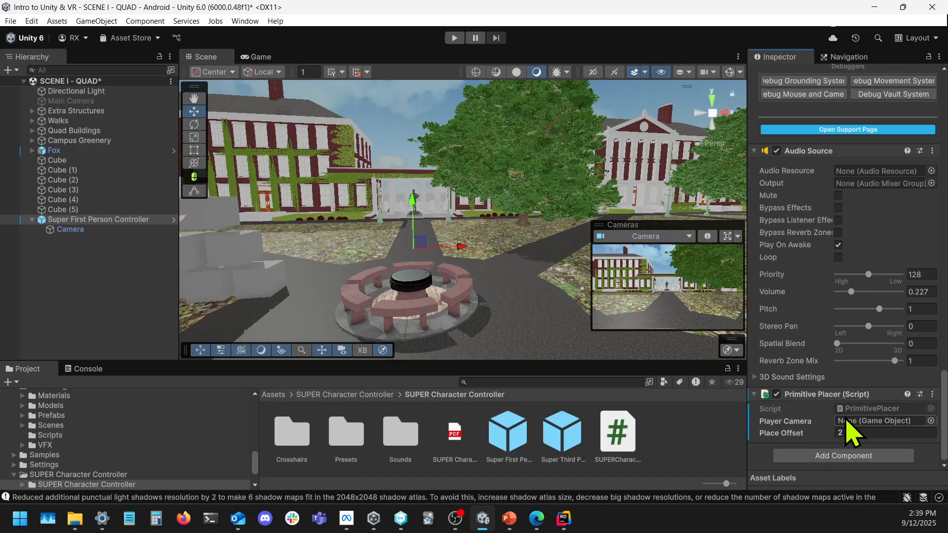
drag(105, 232, 862, 424)
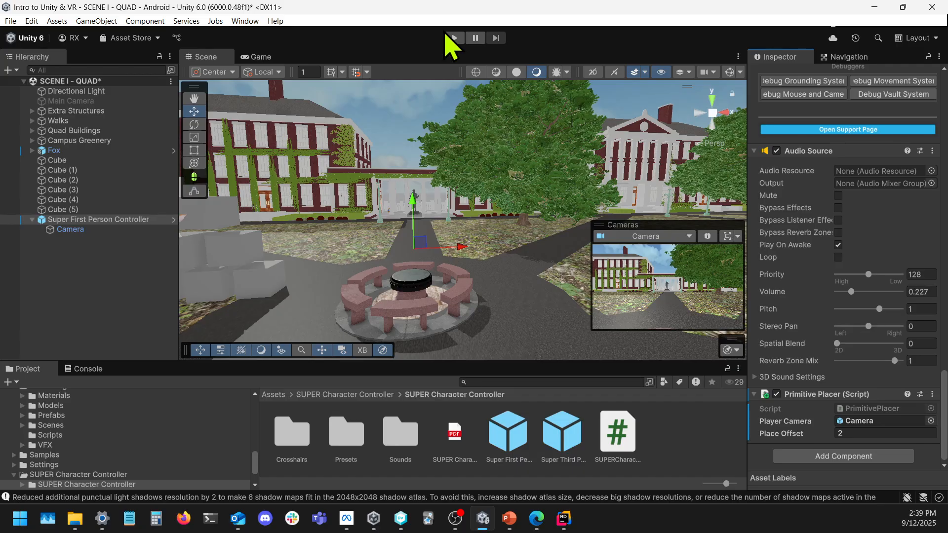
- Run the scene and walk and sprint the first-person controller around the quad, past the Fox and the circular benches
click(450, 35)
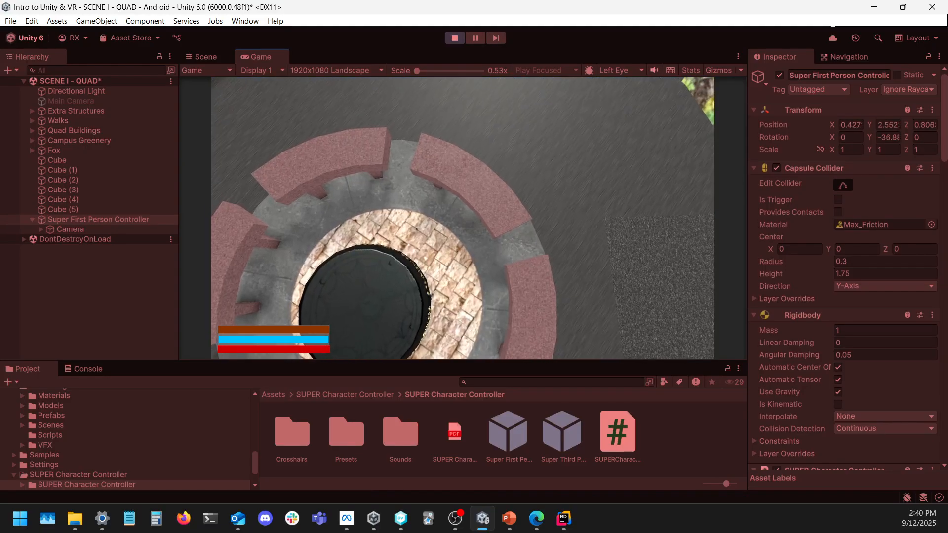
key(w)
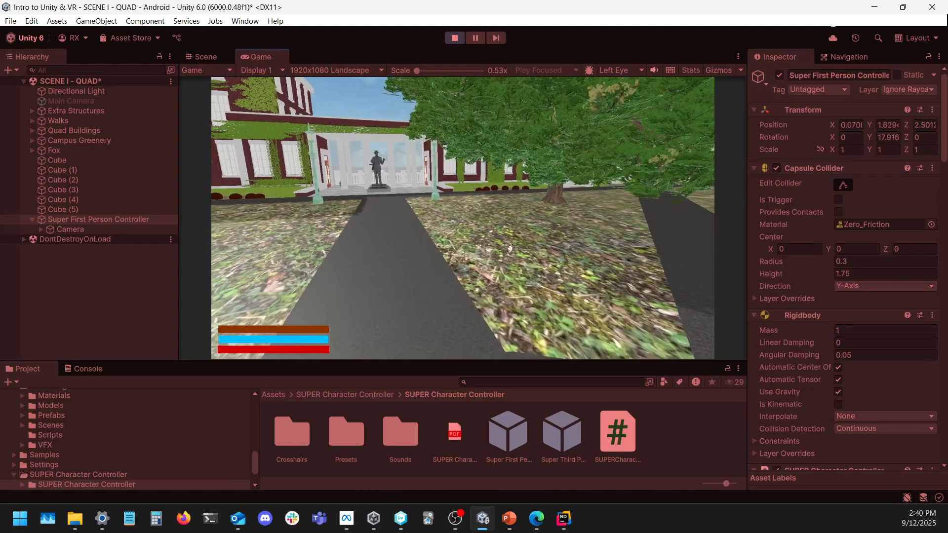
key(a)
key(s)
key(w)
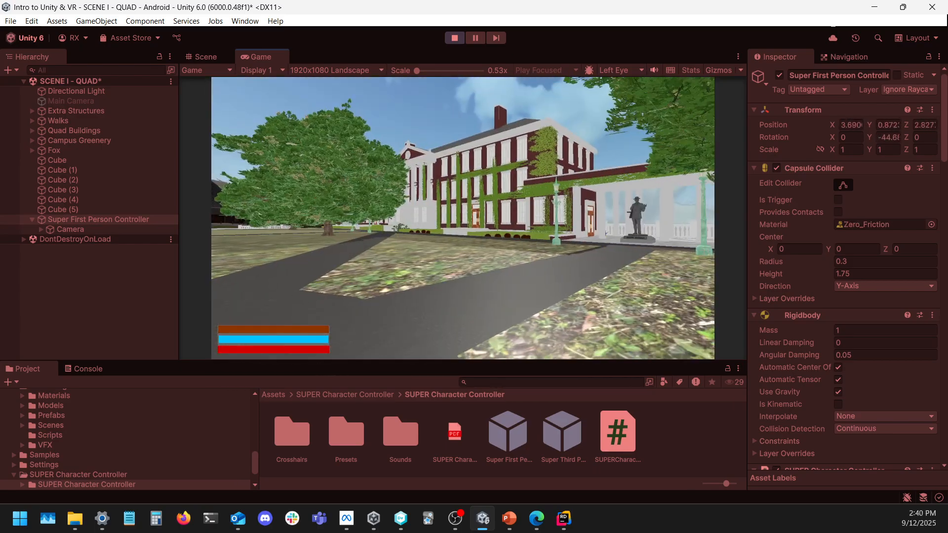
key(w)
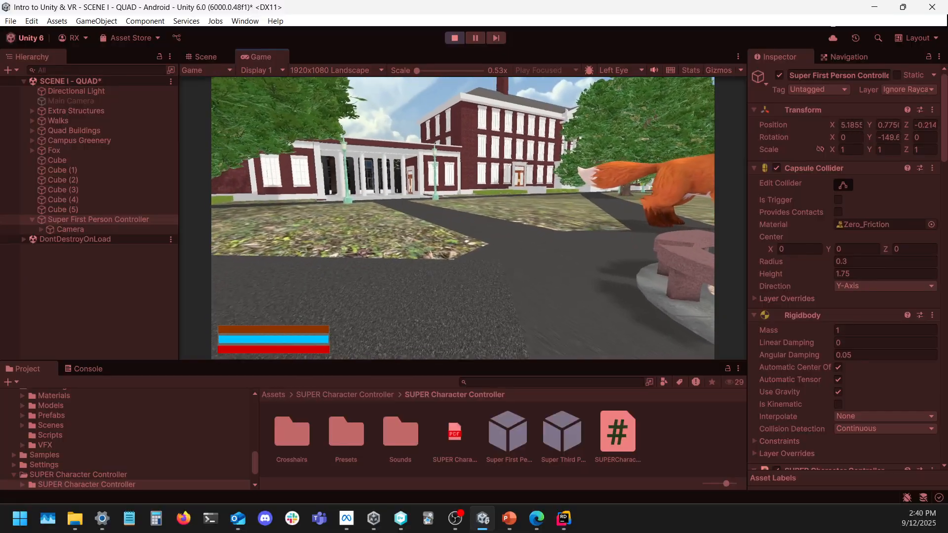
key(shift+w)
key(w)
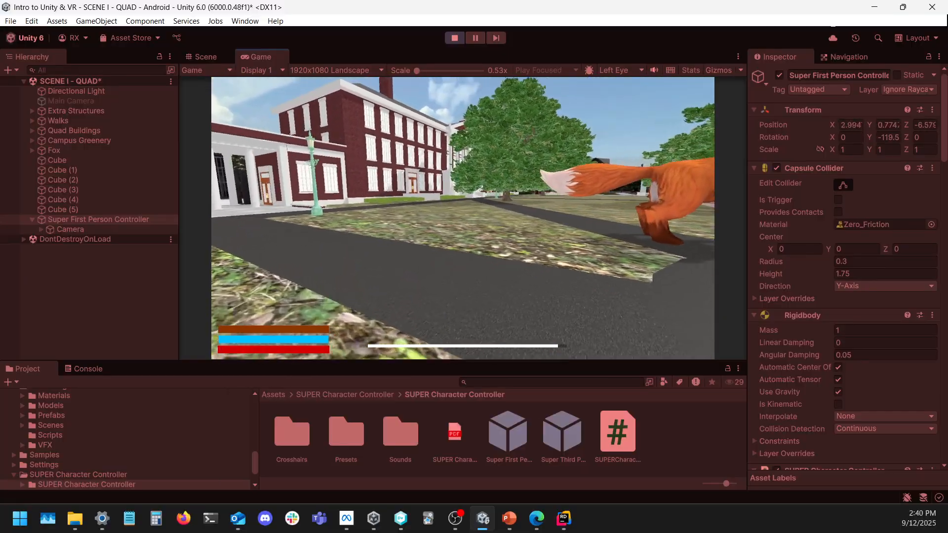
key(w)
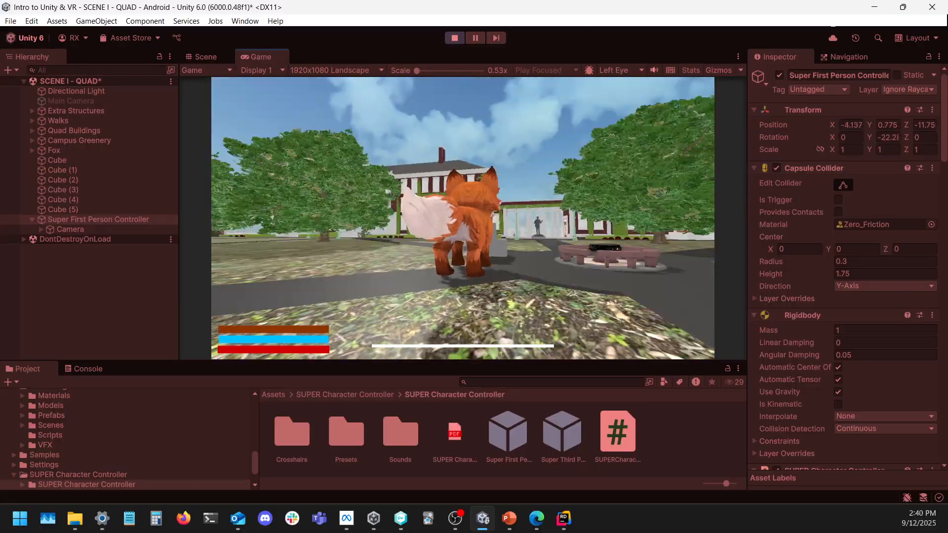
key(w)
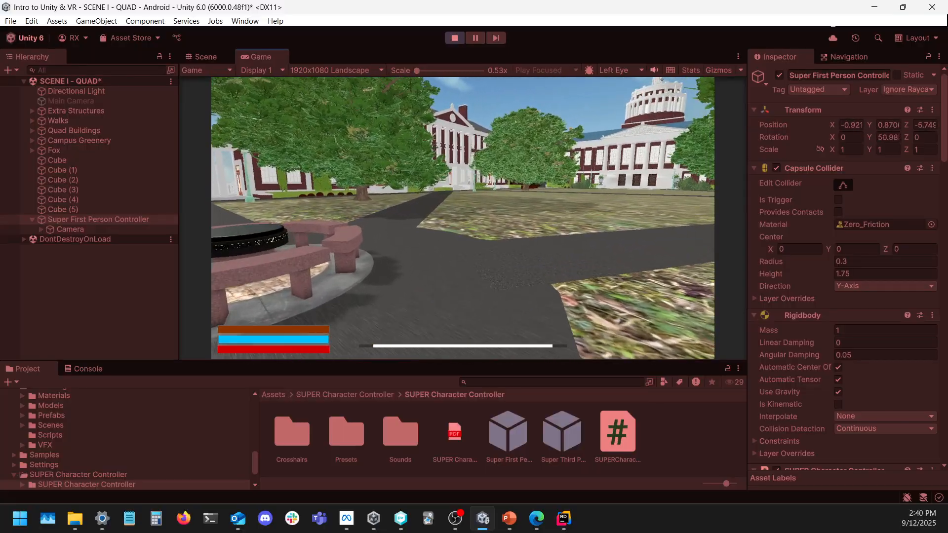
key(w)
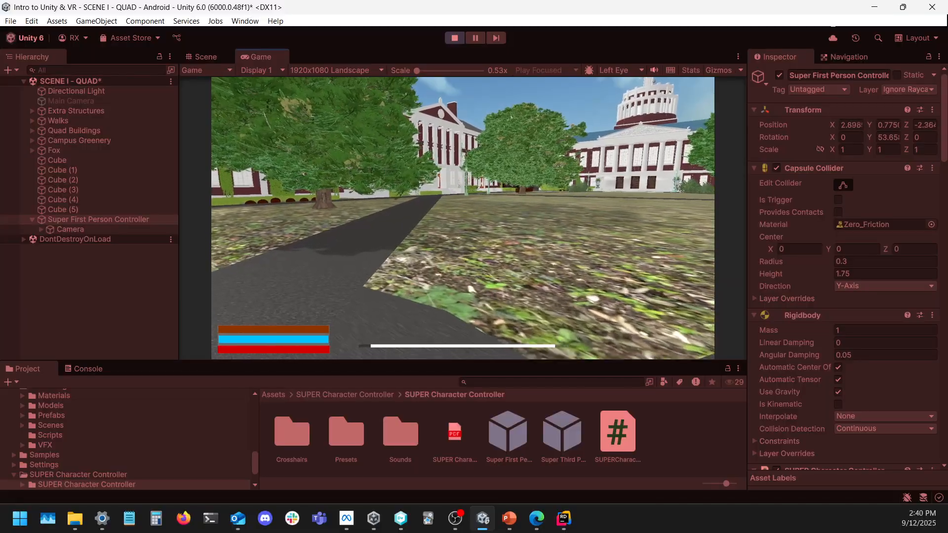
- Test the Primitive Placer by spawning a plane, a sphere and a cube in front of the first-person controller
key(space)
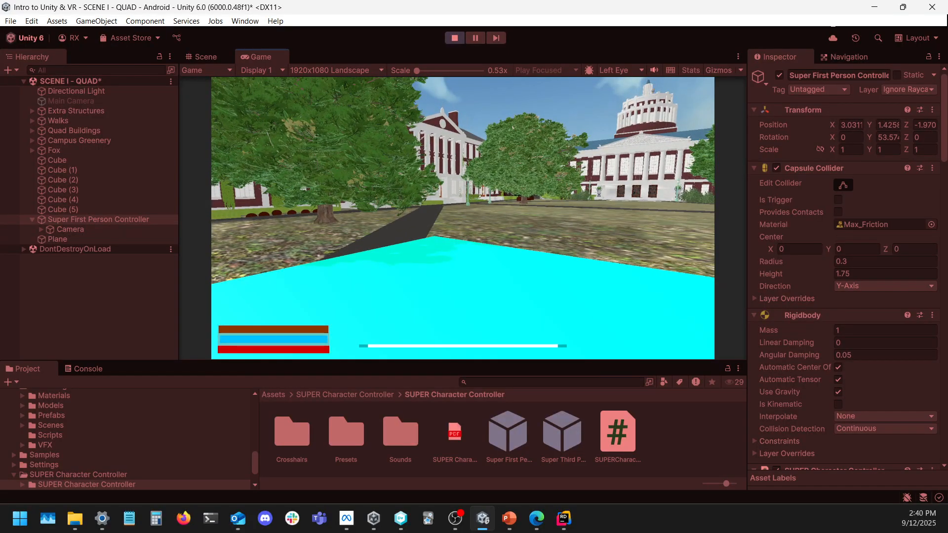
key(e)
key(e)
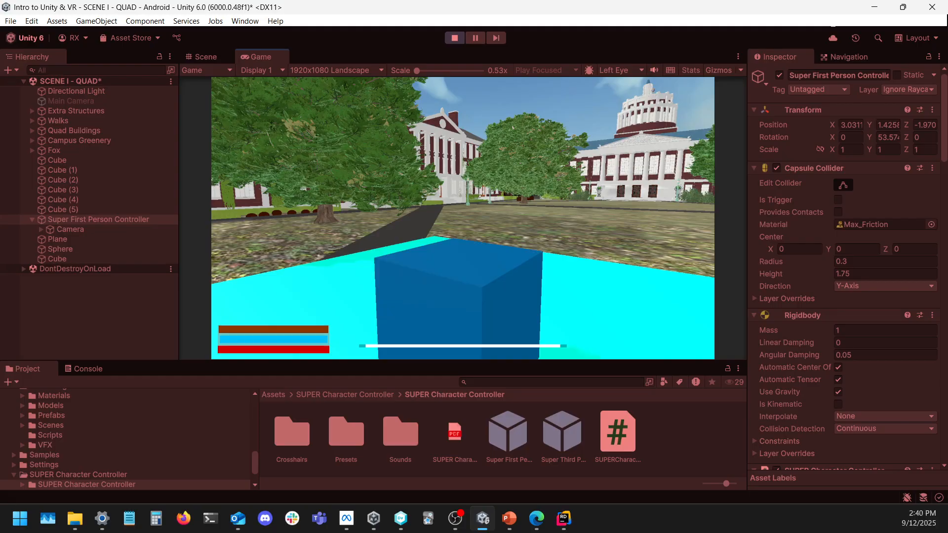
- Move away from the spawned cube and jump repeatedly, spawning a stack of planes to climb to treetop height
key(a)
key(w)
key(space)
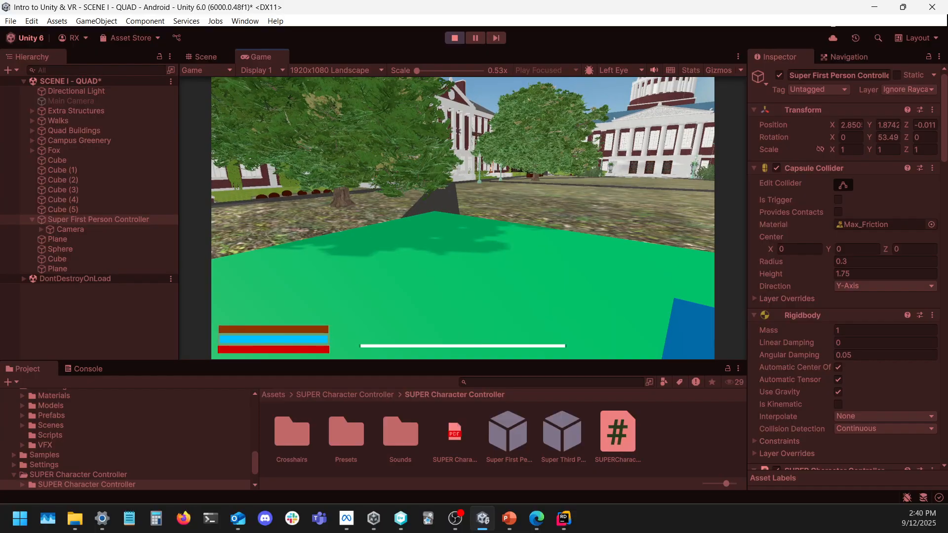
key(space)
key(space)
key(space)
key(space)
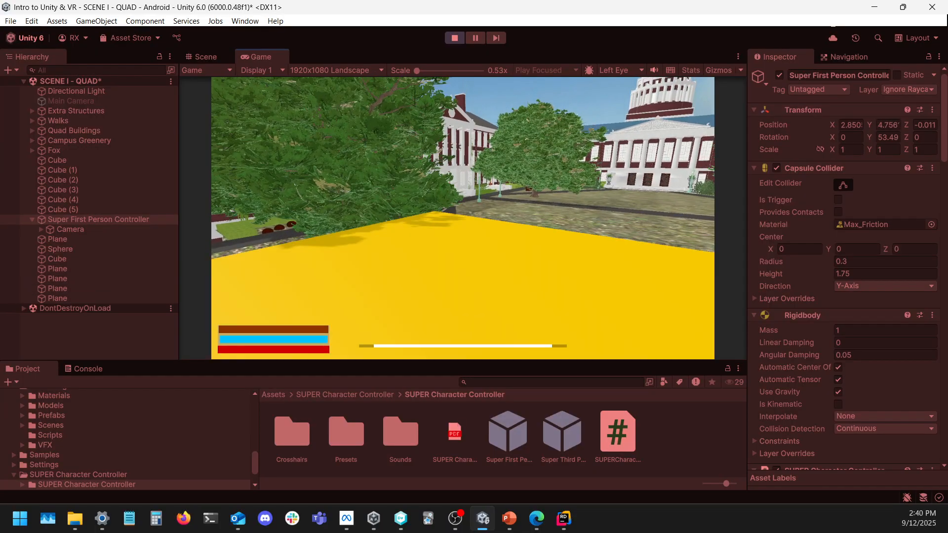
key(space)
key(space)
key(space)
key(space)
key(space)
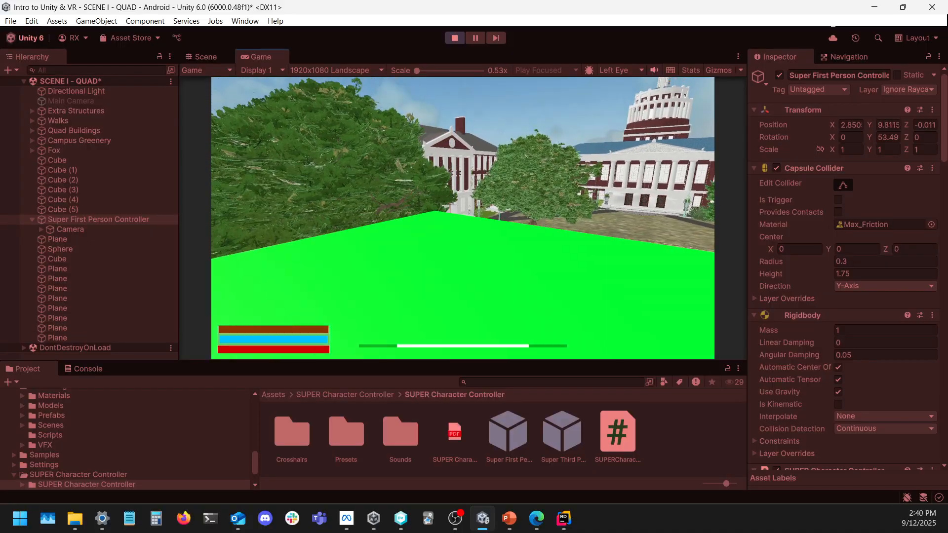
key(space)
key(space)
key(space)
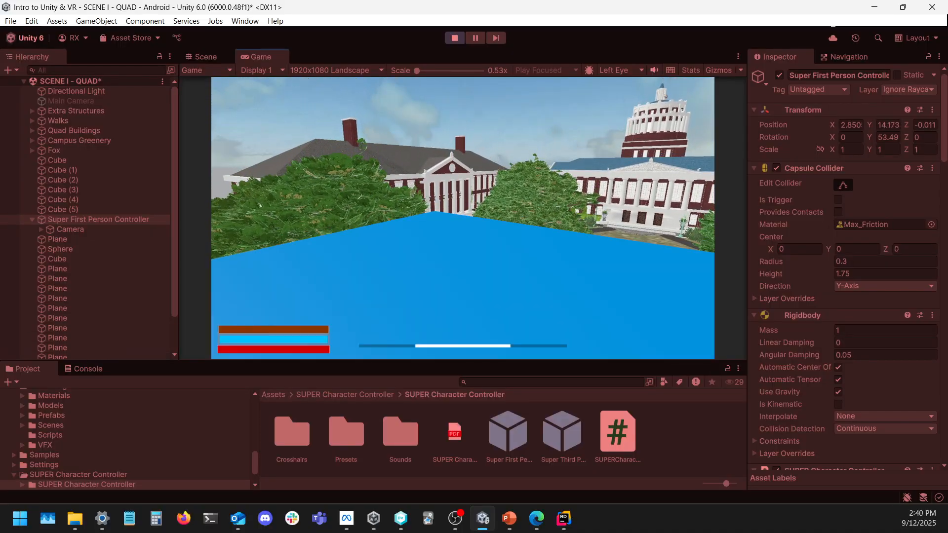
- Walk off the top plane, and move and jump around a pile of spawned spheres and cubes on the grass
key(w)
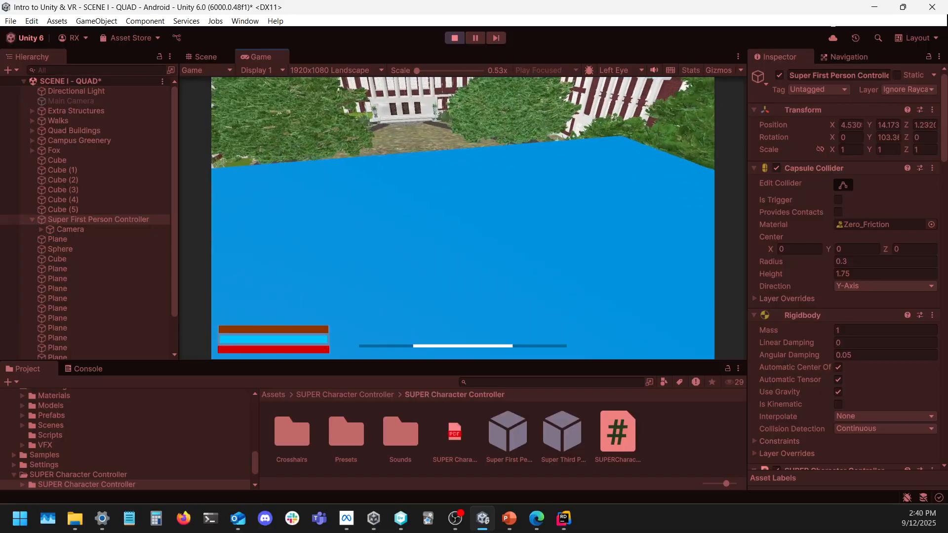
key(w)
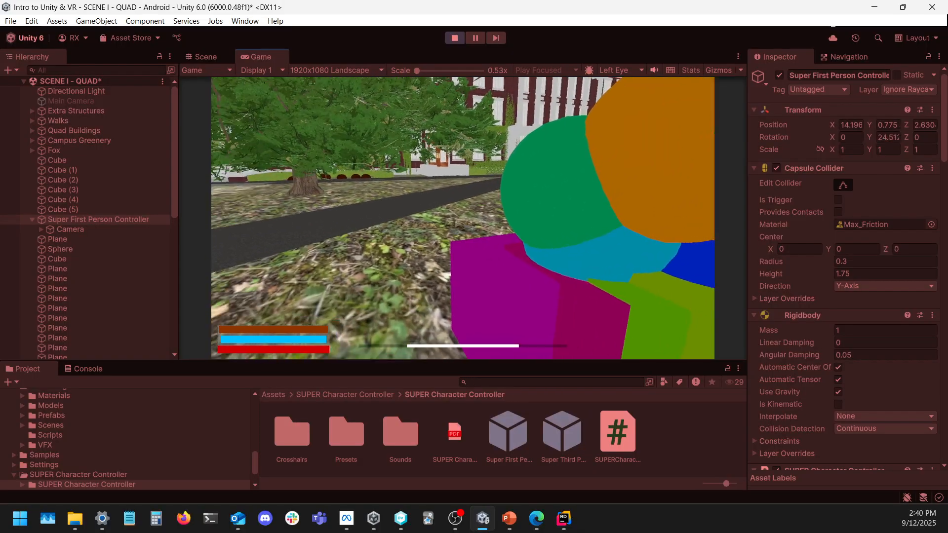
key(space)
key(w)
key(space)
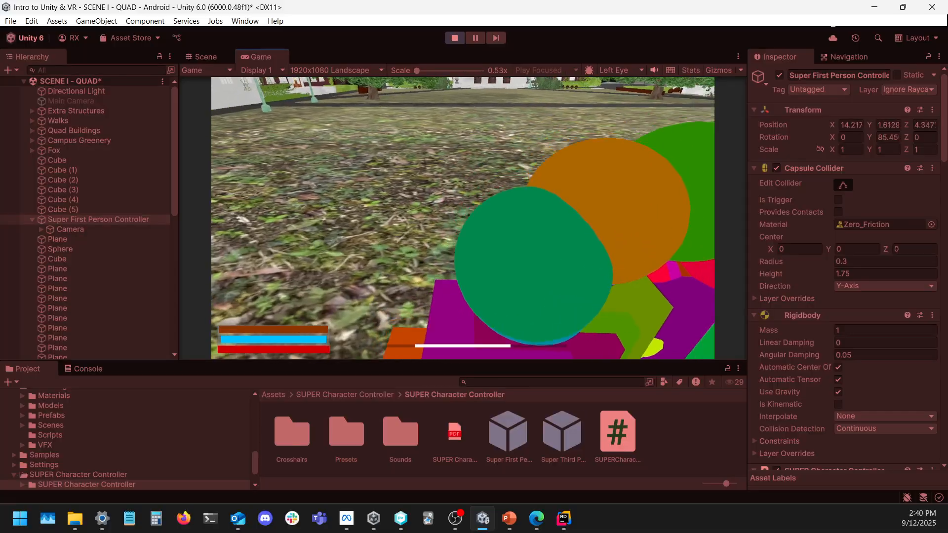
key(w)
key(s)
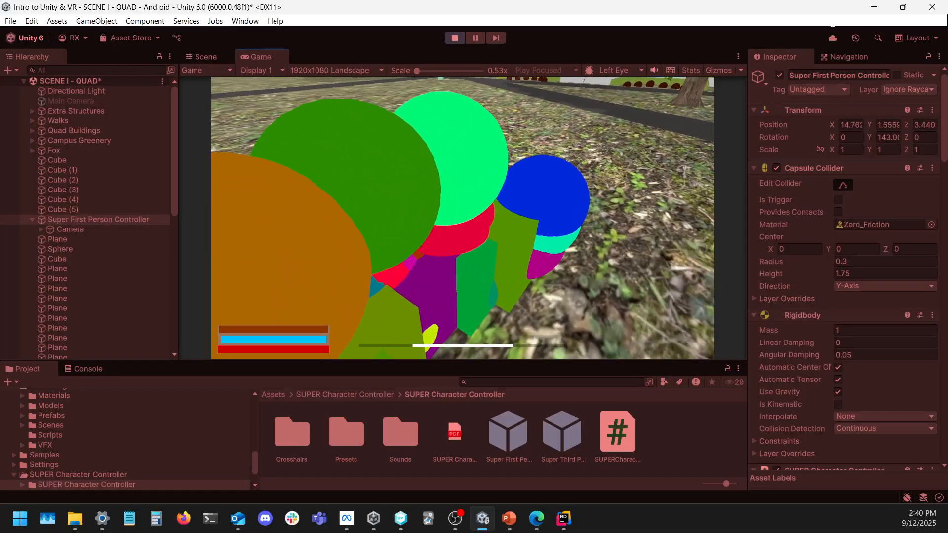
key(space)
key(space)
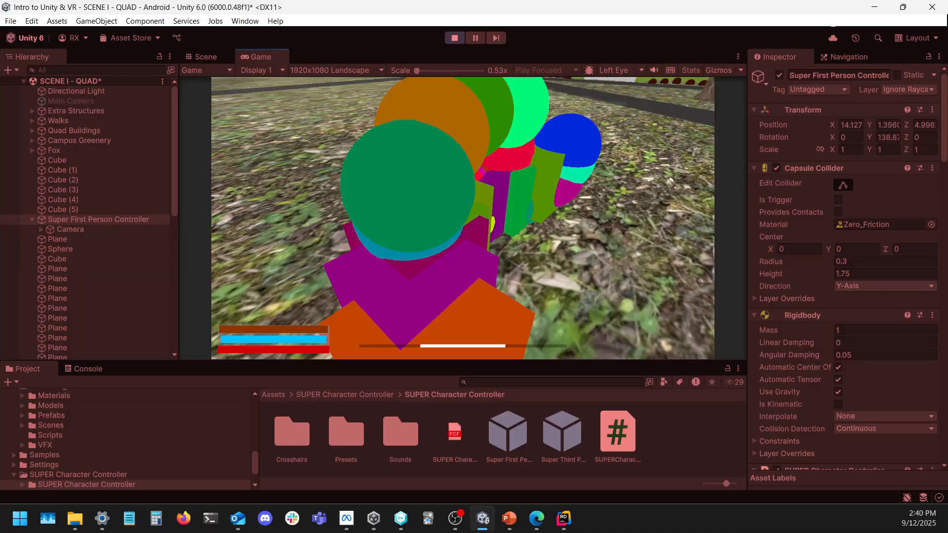
key(space)
key(w)
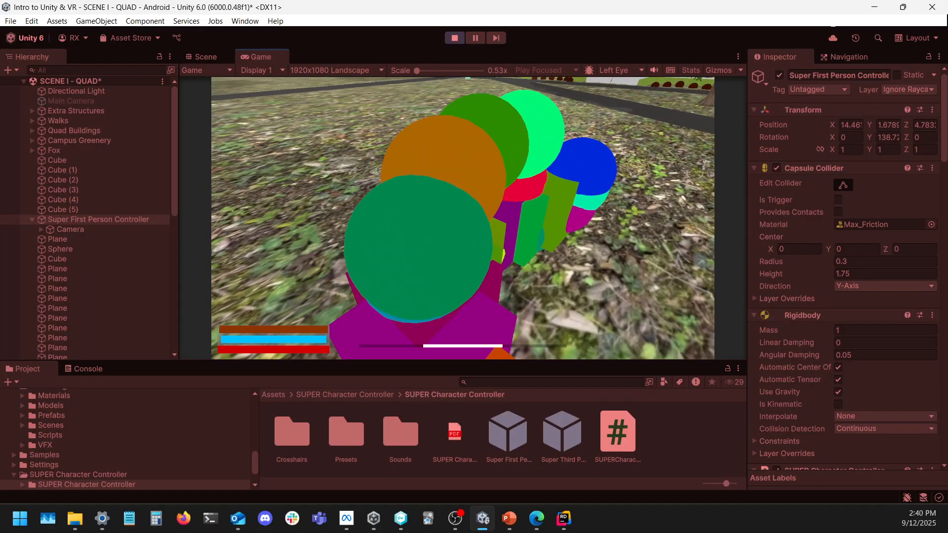
key(space)
key(w)
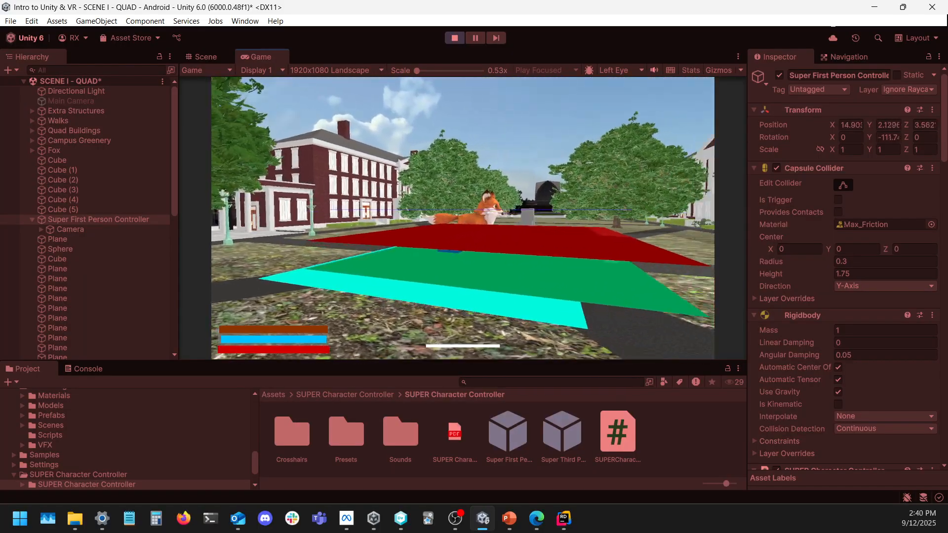
- Walk and jump back toward the large planes in front of the Fox, and stop the running scene
key(w)
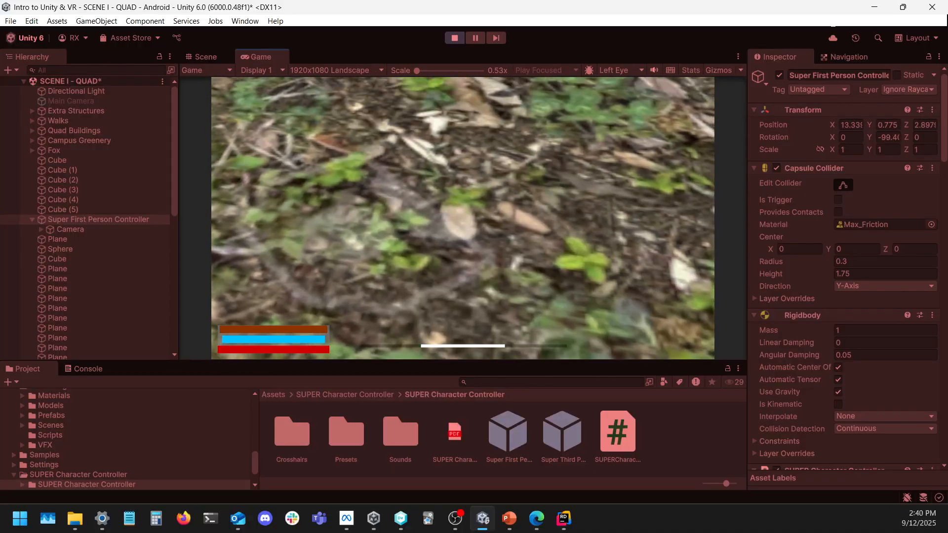
key(space)
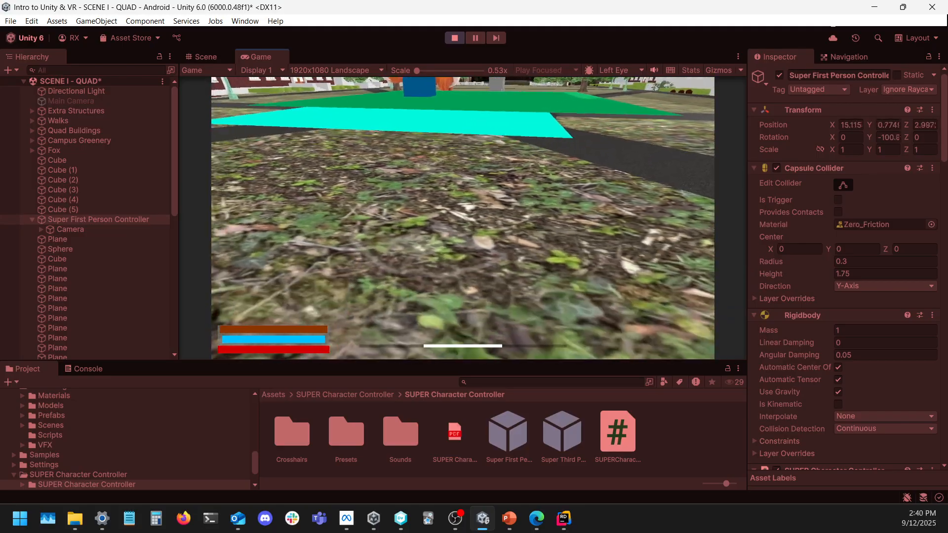
key(space)
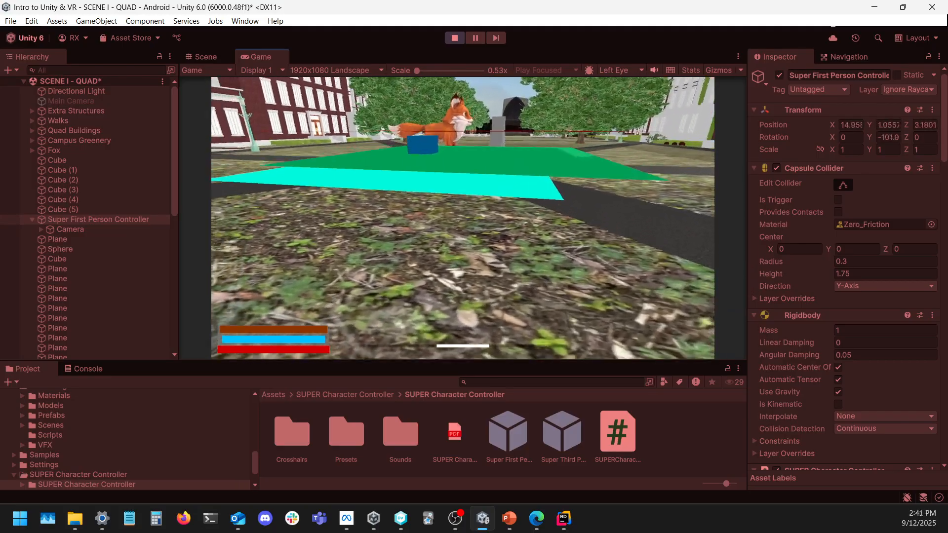
key(w)
key(space)
key(space)
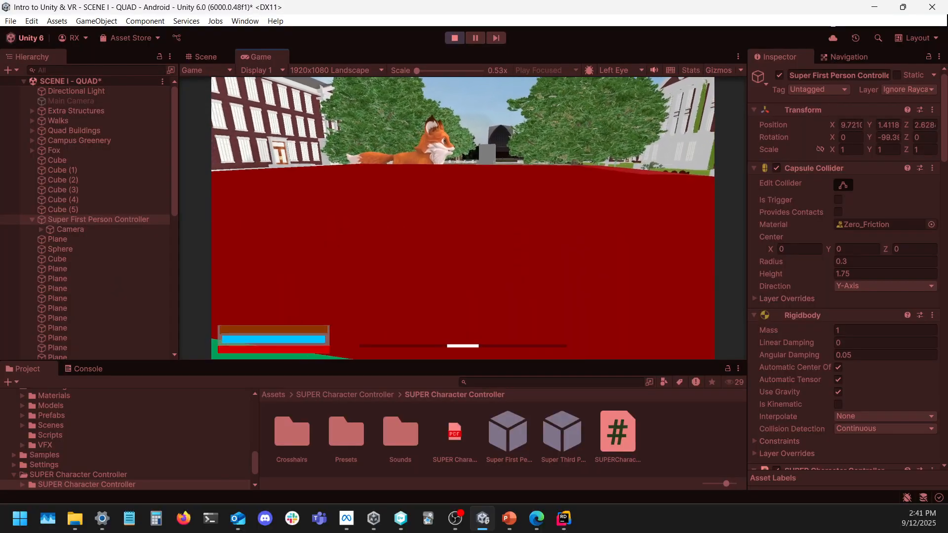
key(a)
key(s)
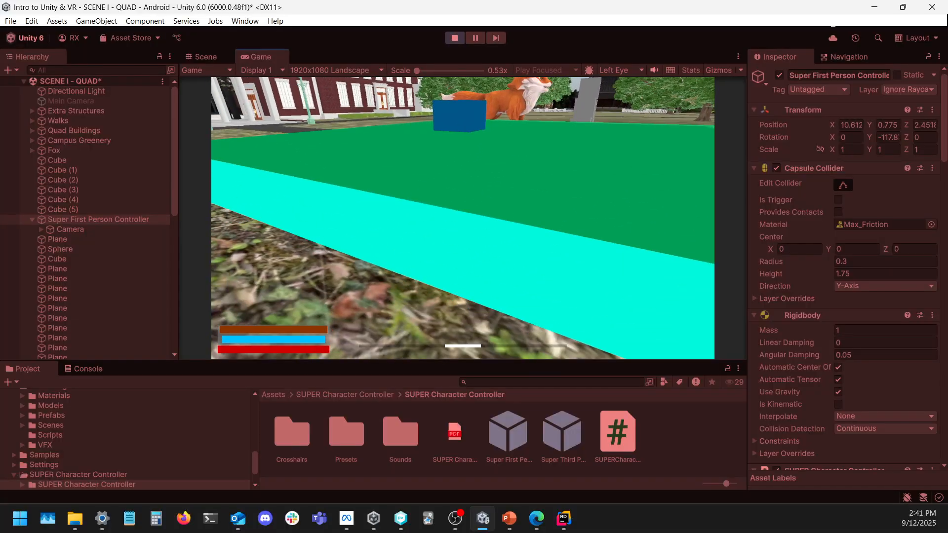
click(455, 38)
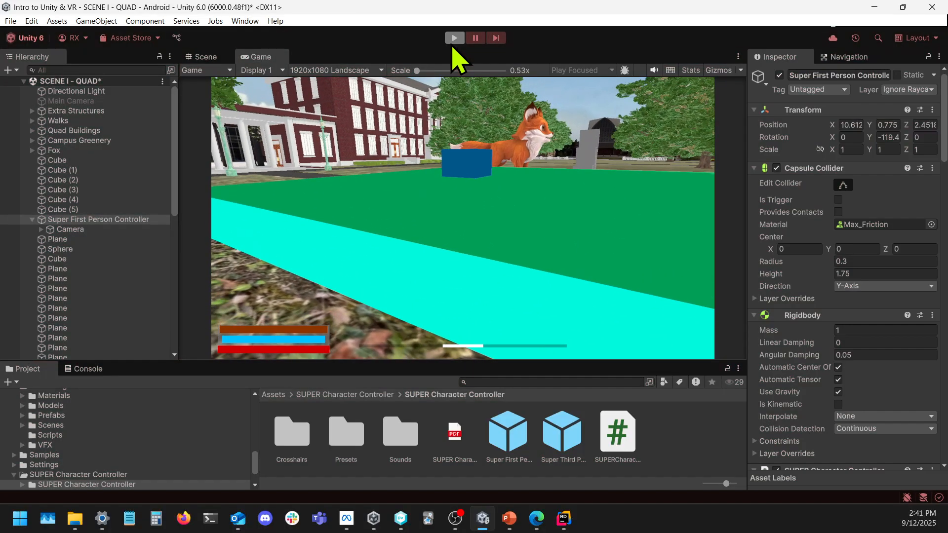